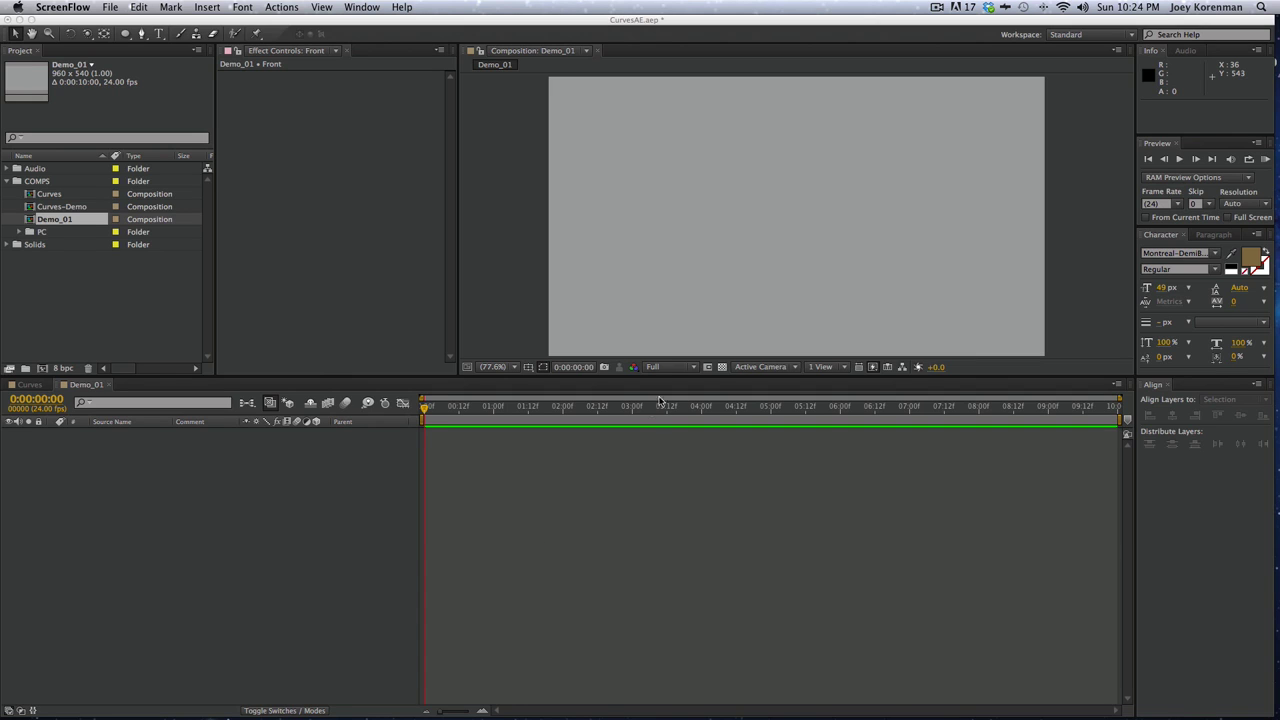
Draw a small white square at the centre of the composition with the Rectangle tool as a shape layer
click(577, 516)
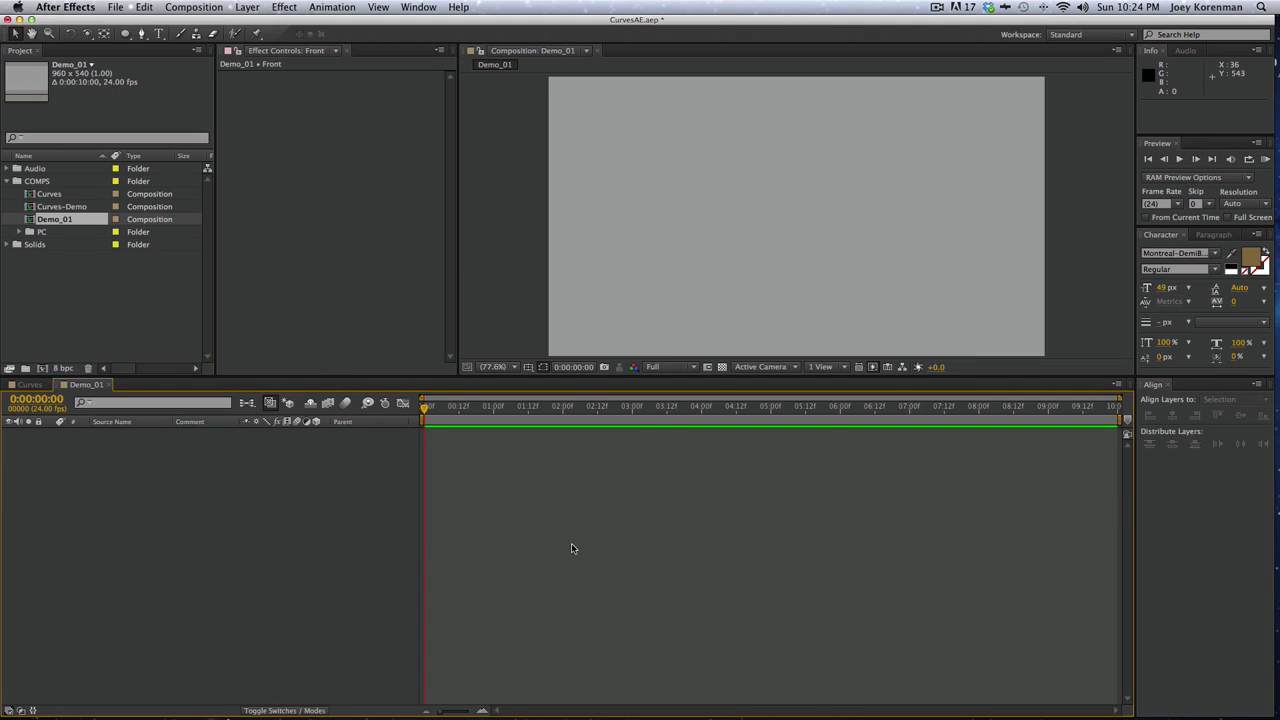
click(127, 37)
drag(127, 38, 172, 37)
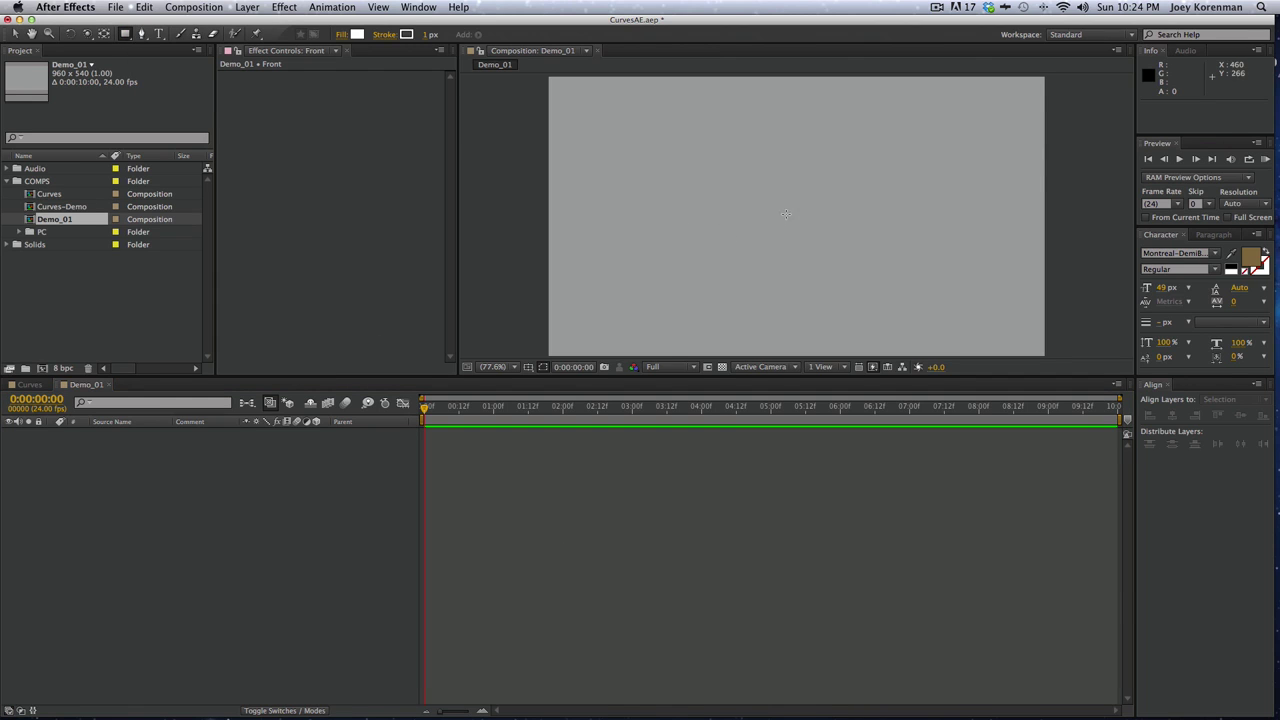
mouse_move(786, 212)
mouse_down()
mouse_move(822, 243)
mouse_move(800, 243)
mouse_up()
click(686, 531)
click(126, 434)
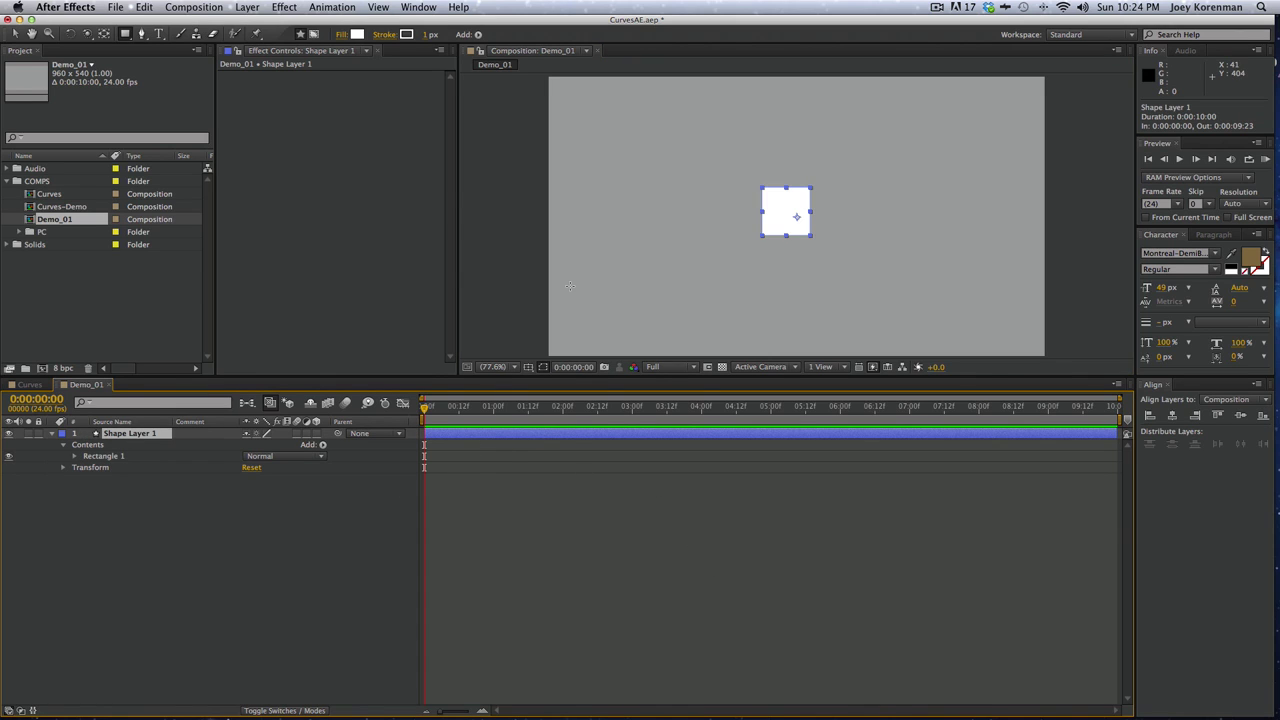
Keyframe the square's Position at the composition start, and set it to 790, 270 at 0:00:01:01
key(alt+shift+p)
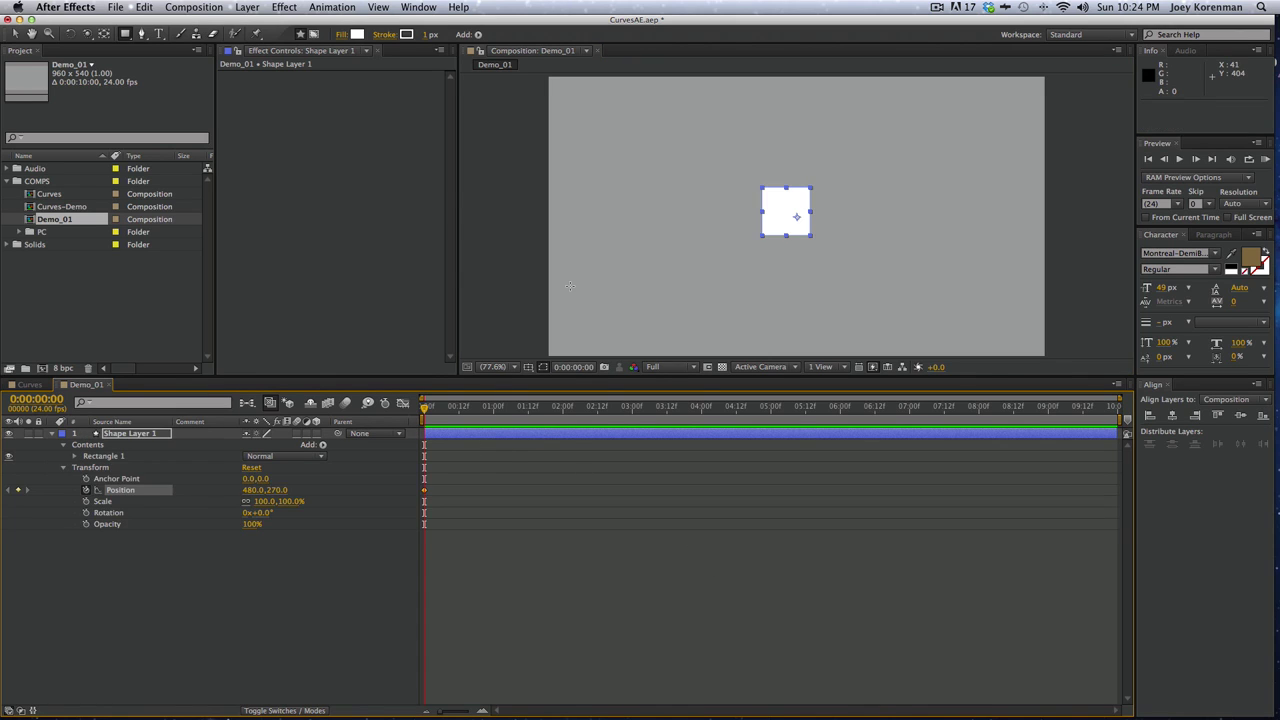
click(496, 410)
drag(250, 490, 464, 481)
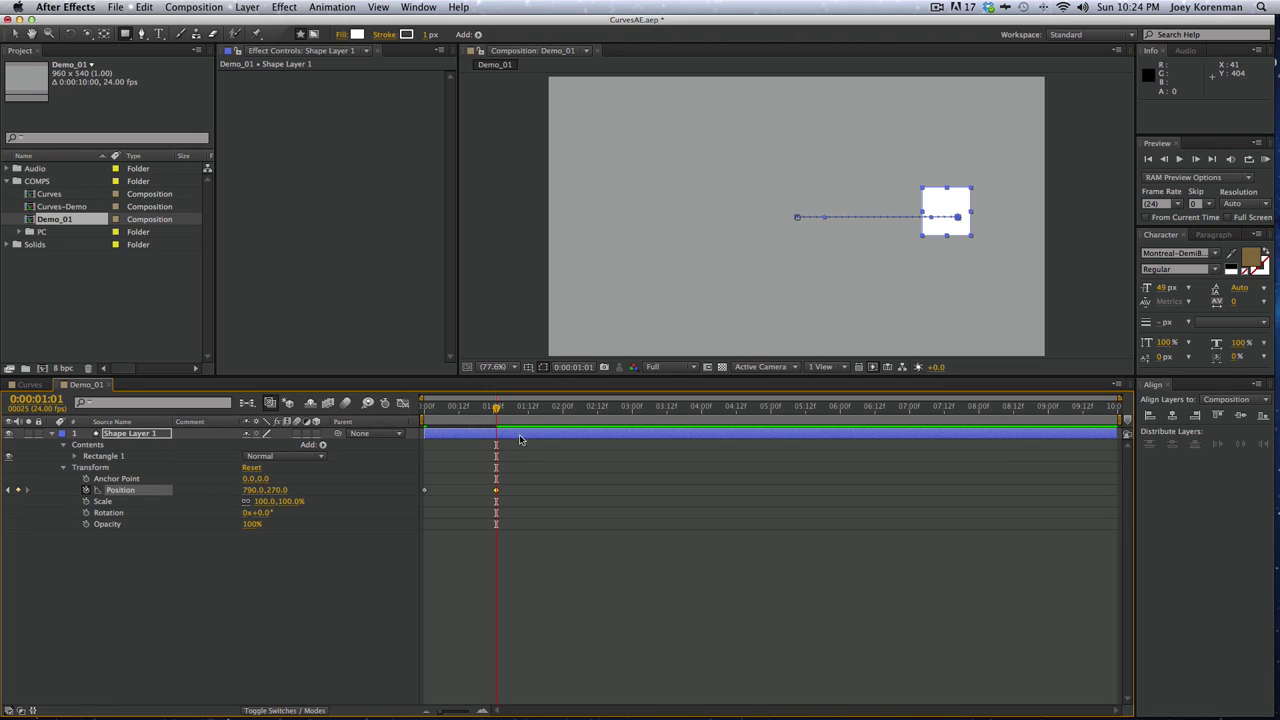
End the work area at 0:00:02:00 and run a RAM preview of the square's movement
click(562, 408)
key(n)
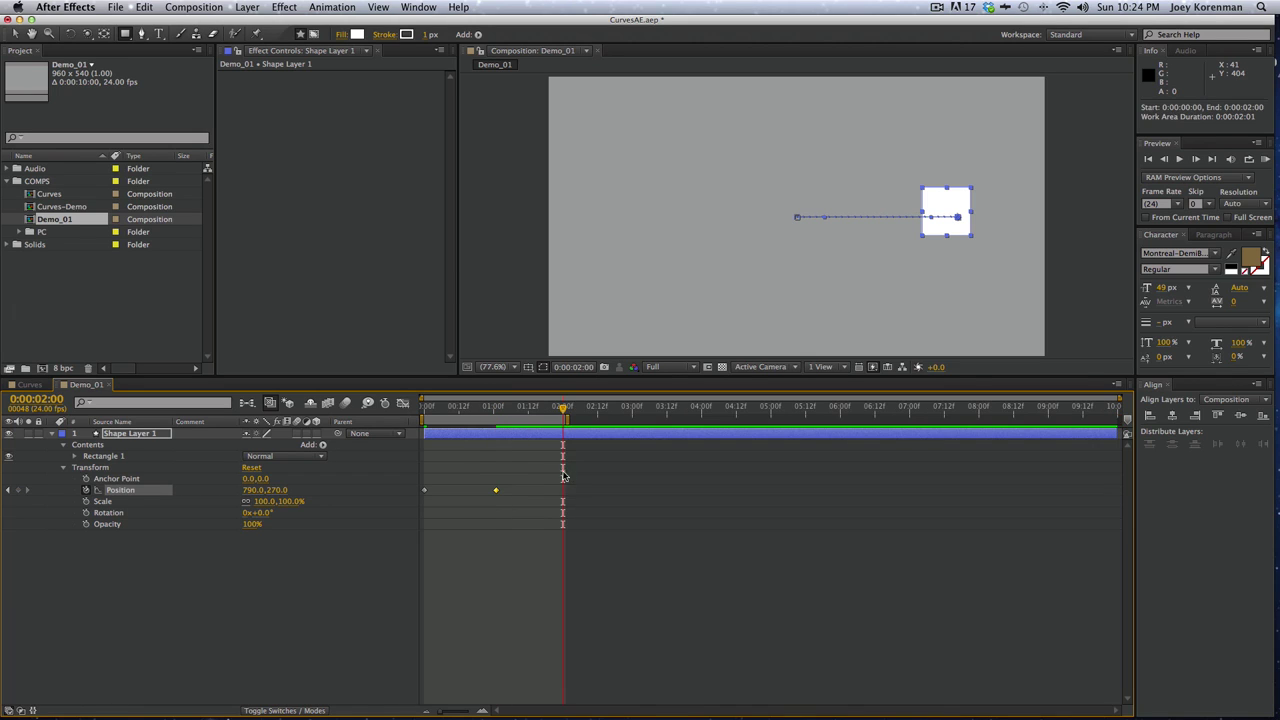
key(KP_0)
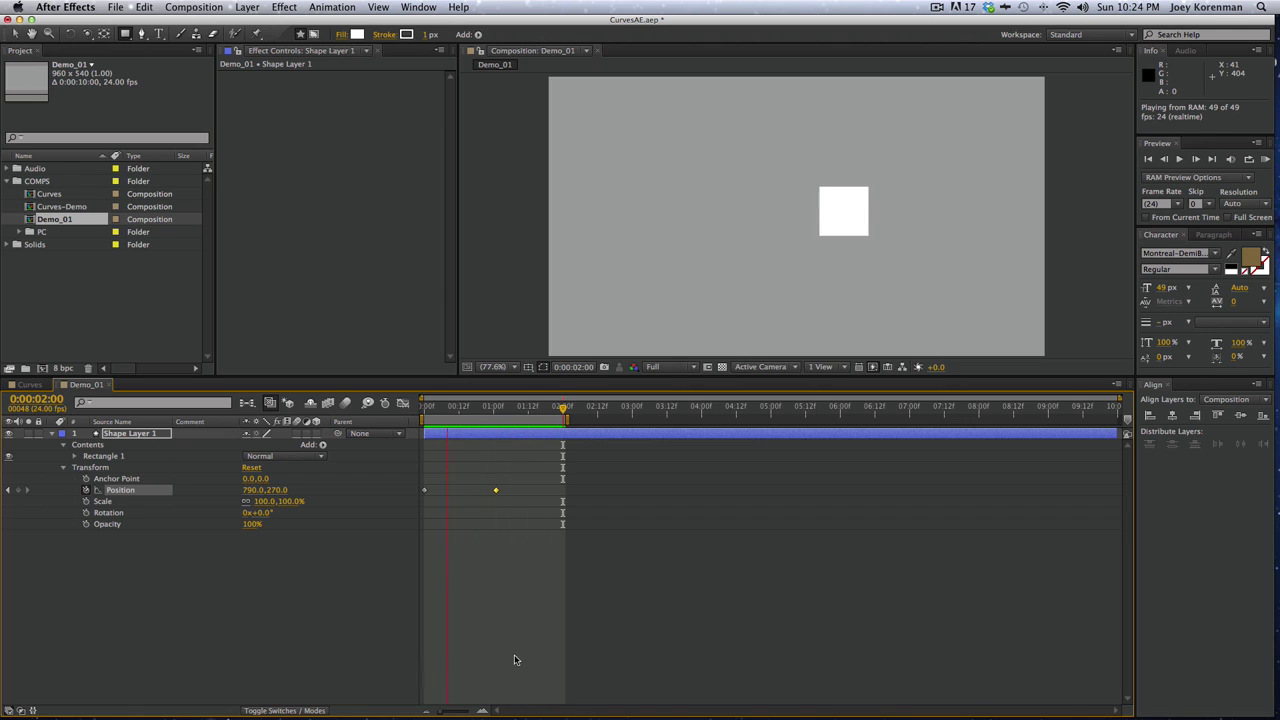
click(532, 619)
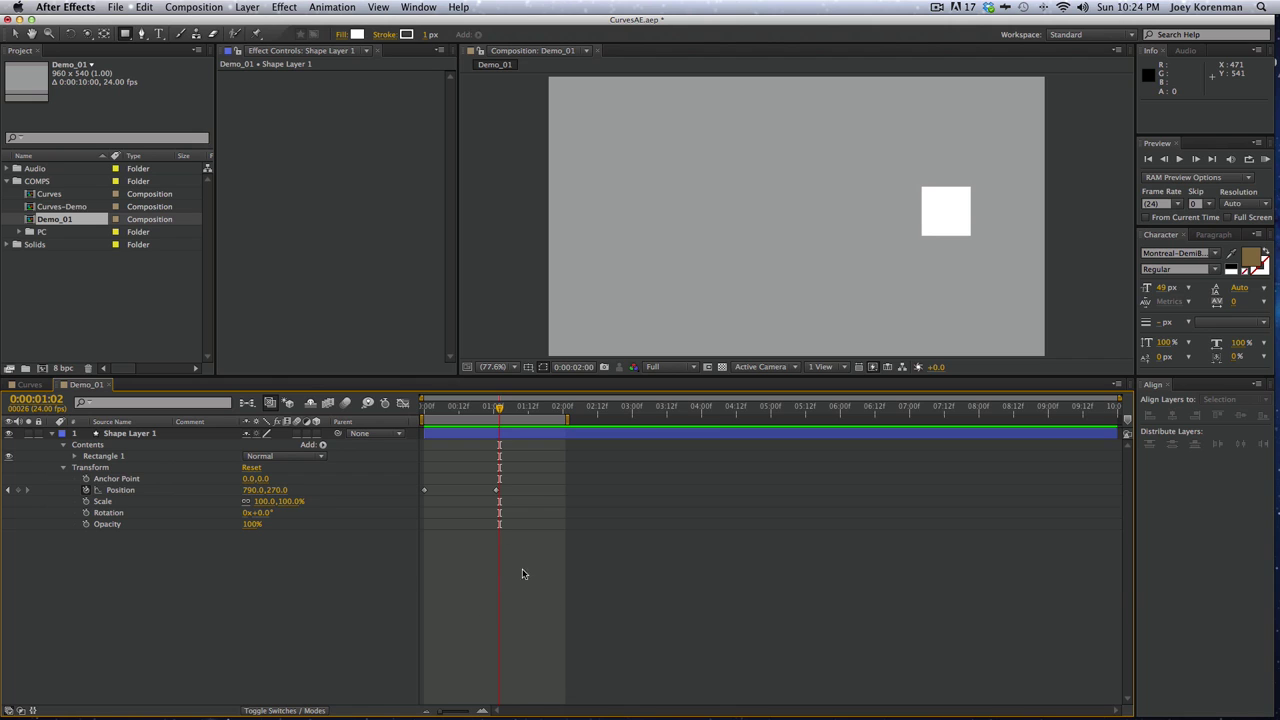
Apply Easy Ease to both Position keyframes of the square
drag(522, 573, 412, 474)
click(333, 7)
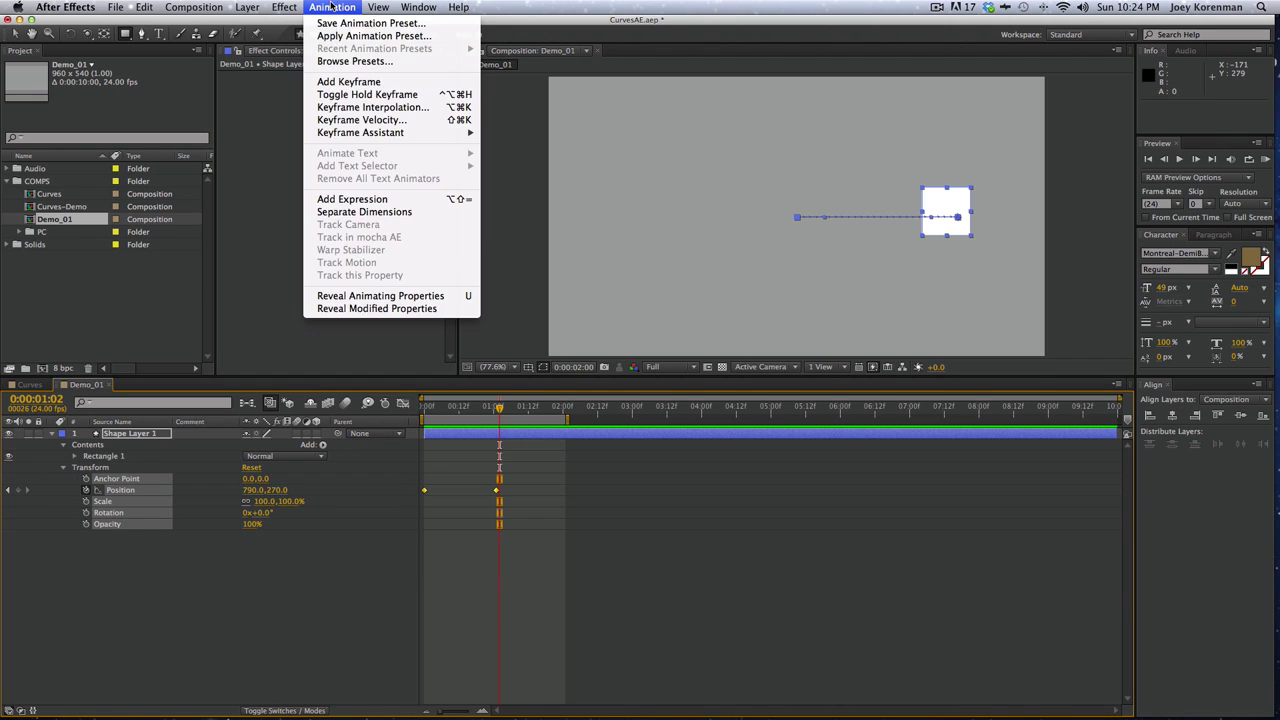
mouse_move(360, 133)
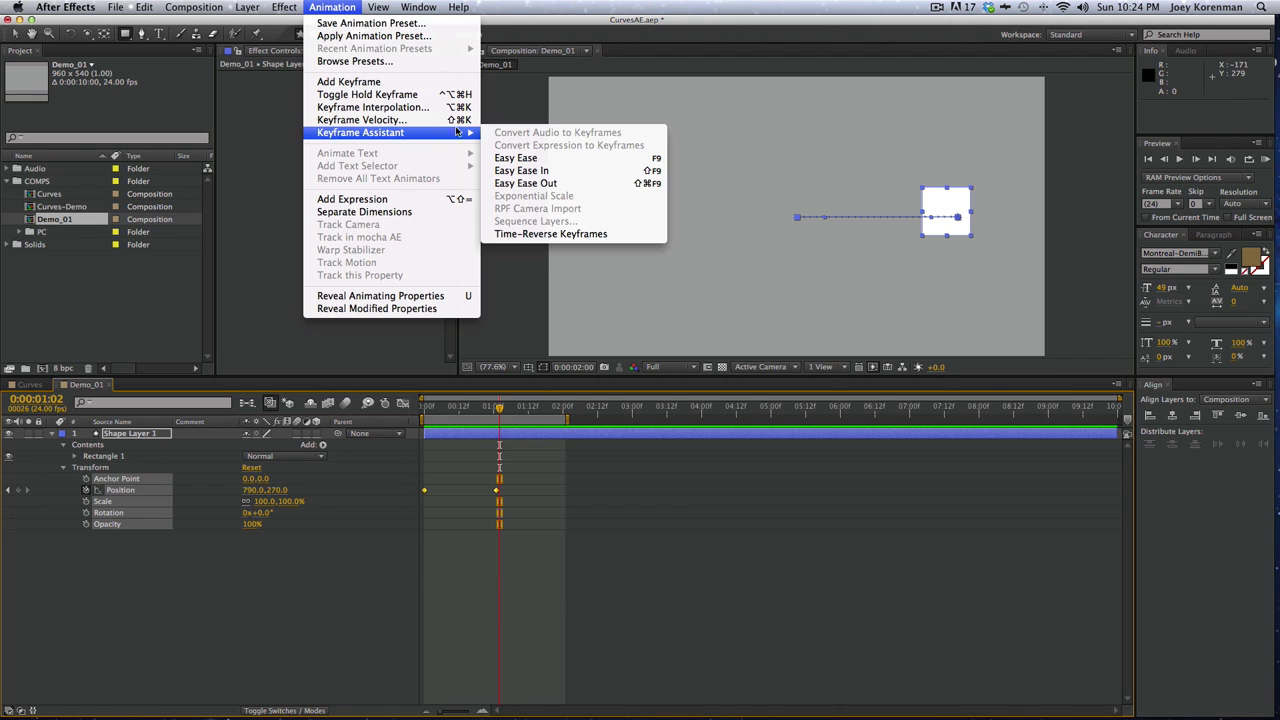
click(533, 160)
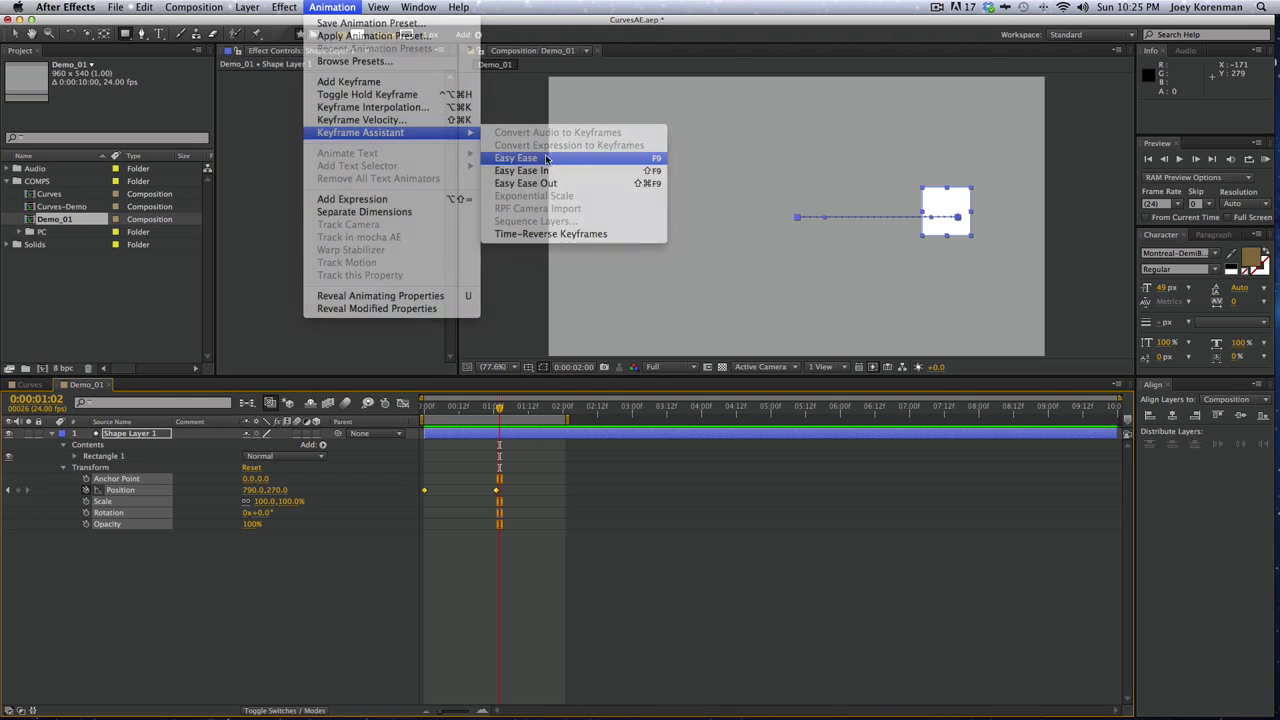
click(468, 569)
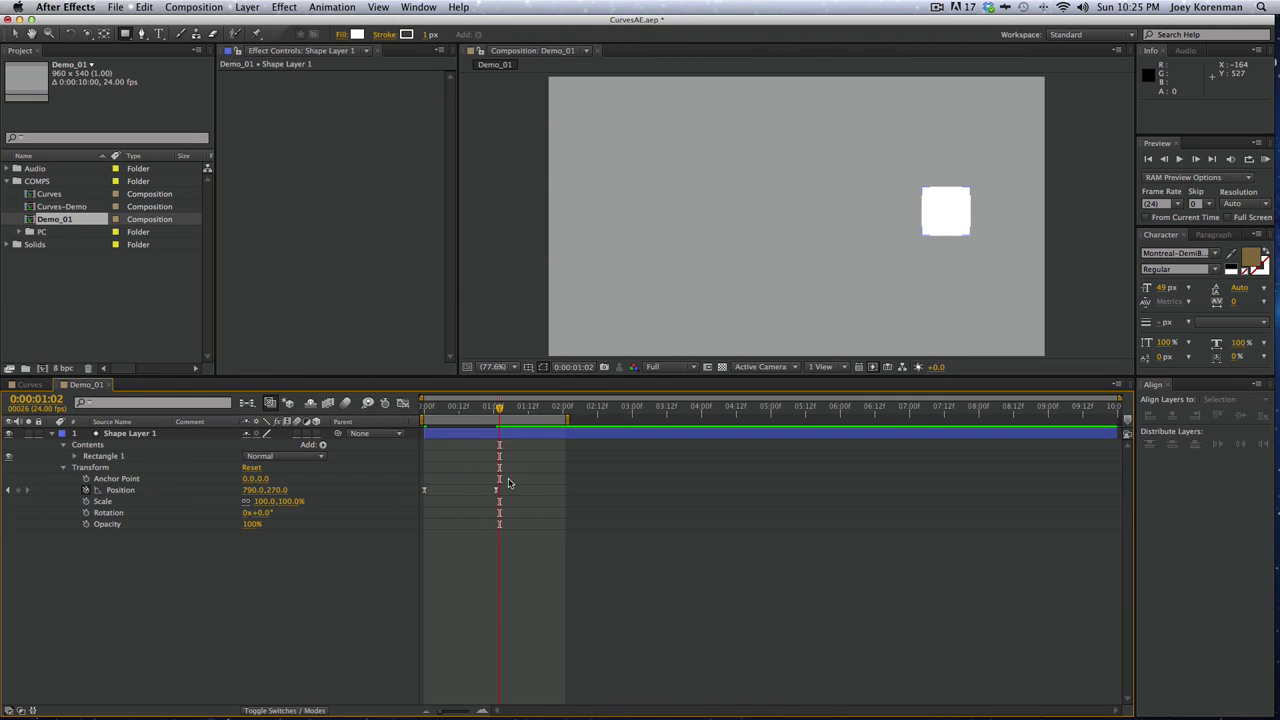
Preview the eased animation of the square from the start of the composition
key(KP_0)
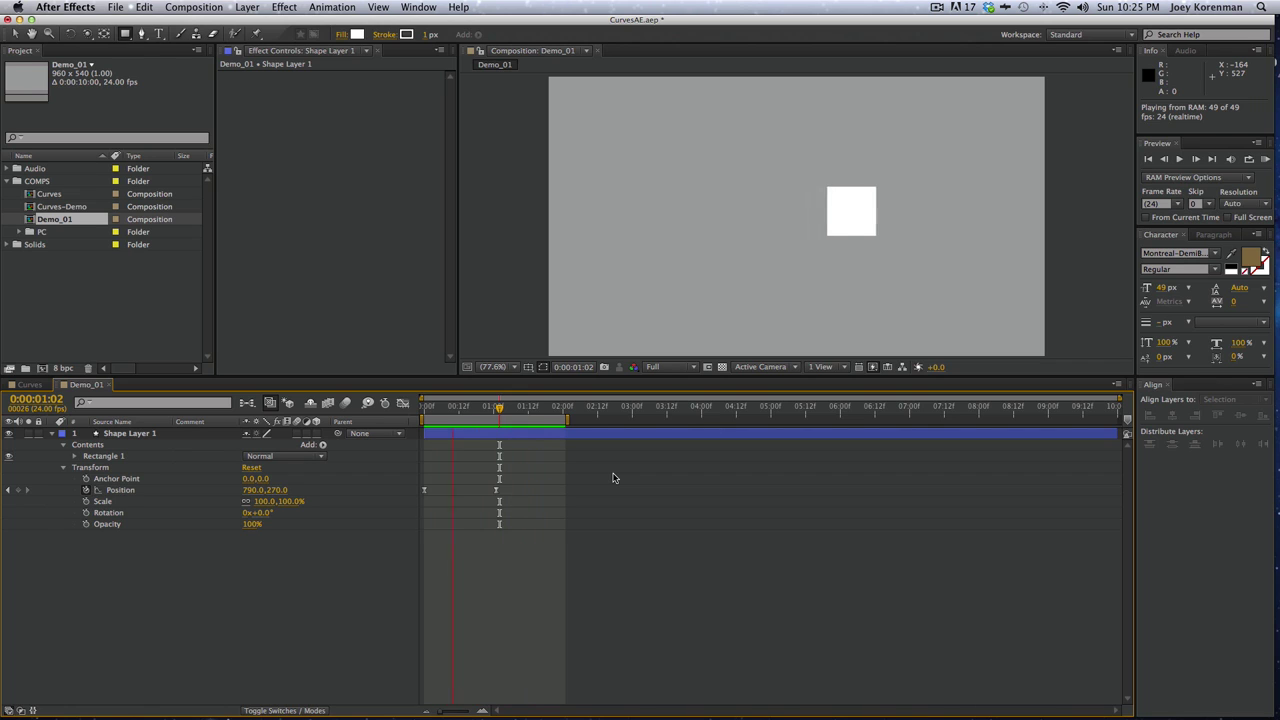
key(space)
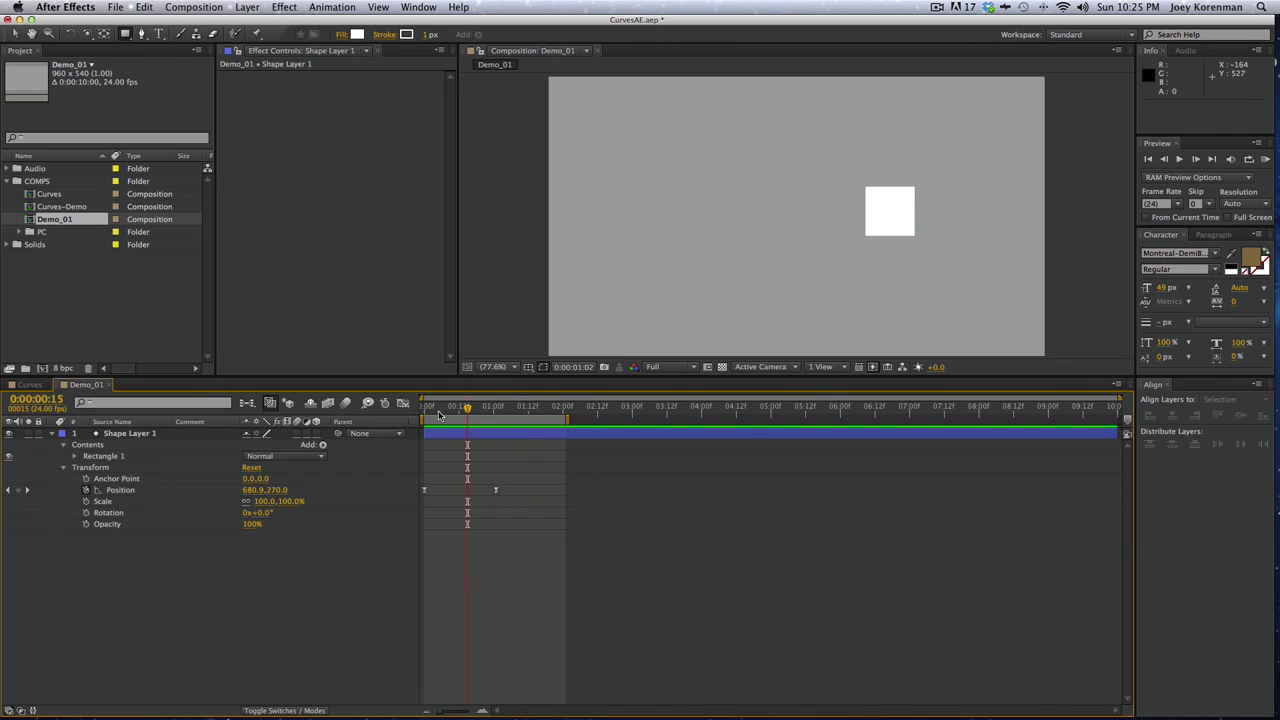
click(425, 416)
key(space)
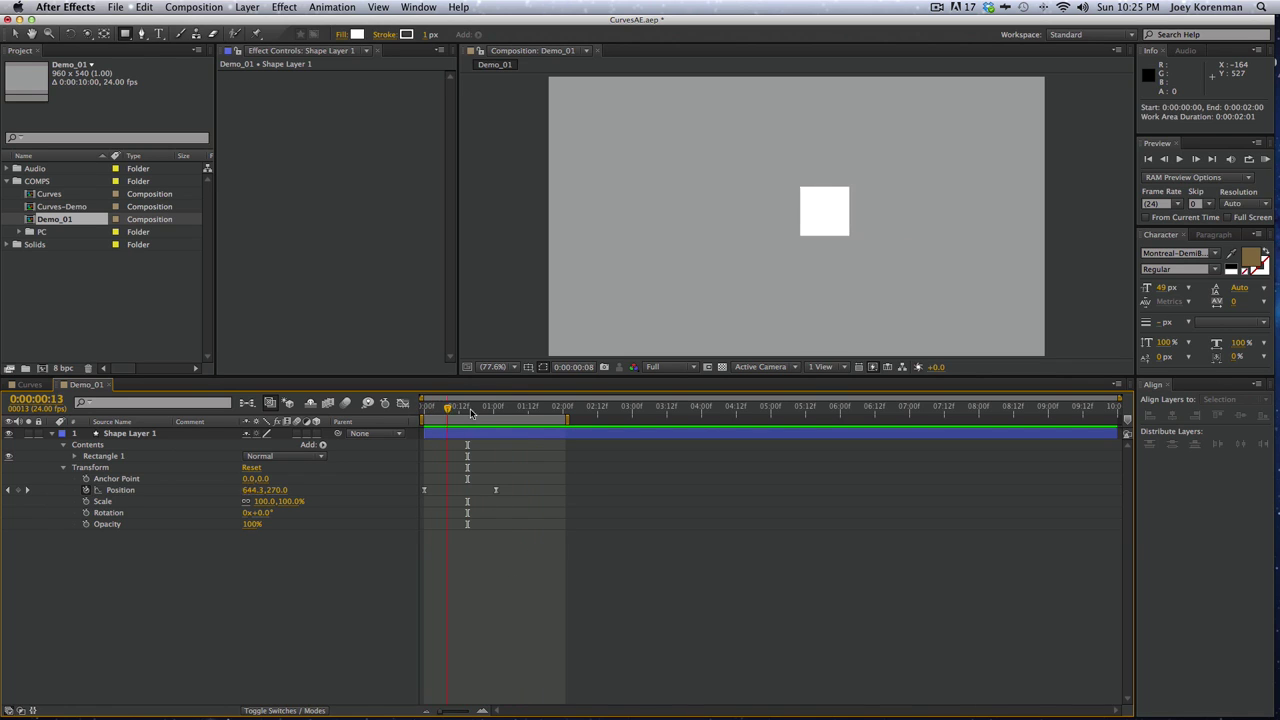
key(space)
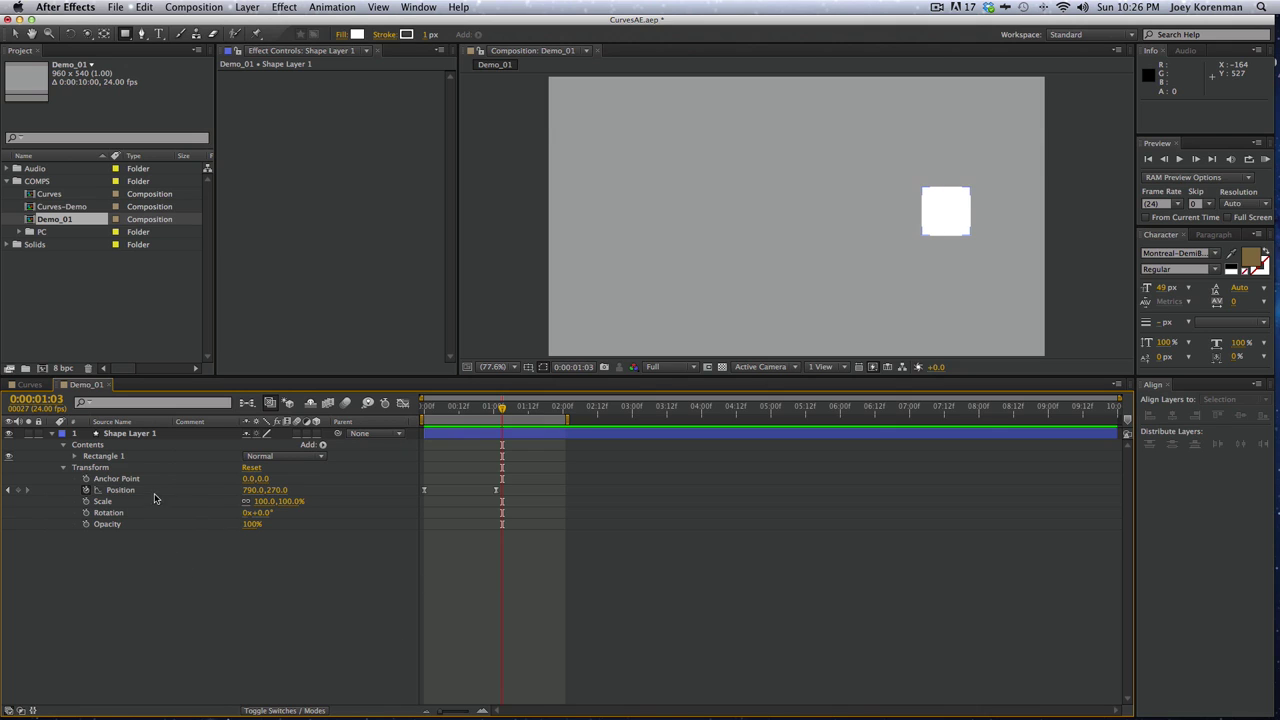
Show the Position value curve in the Graph Editor, fitted to view, and examine its slope around the first keyframe
click(403, 403)
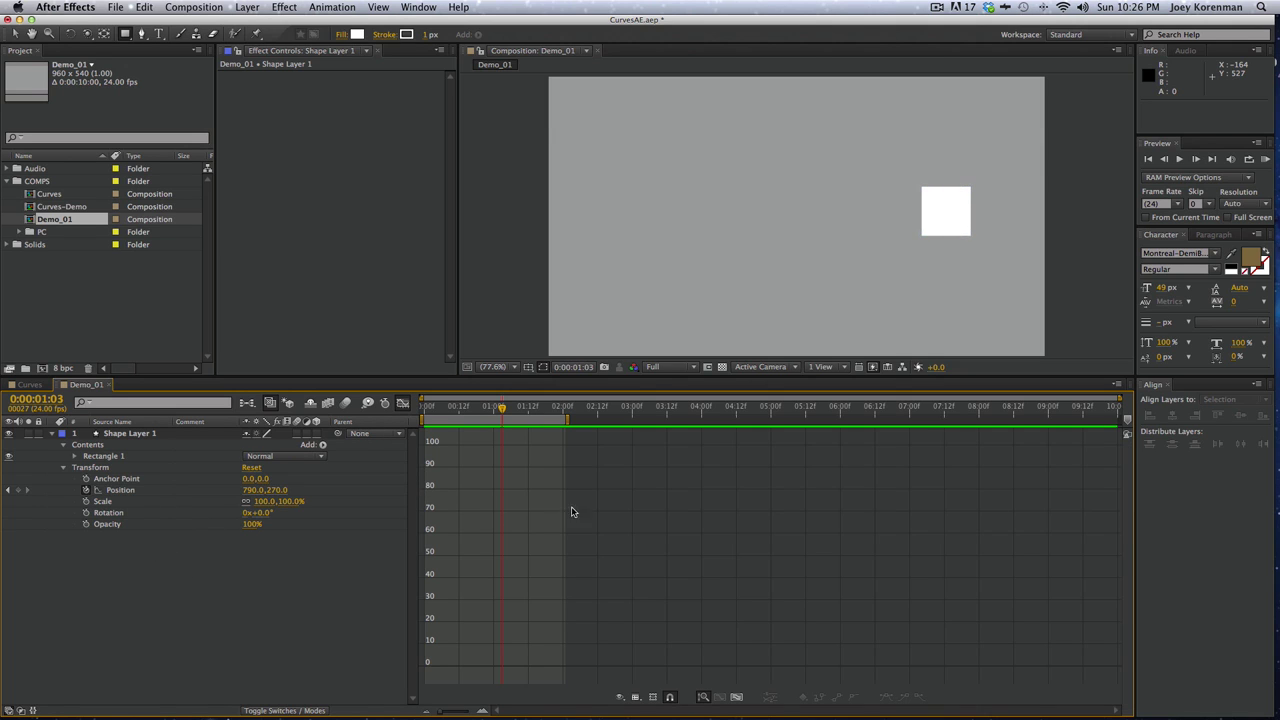
click(125, 490)
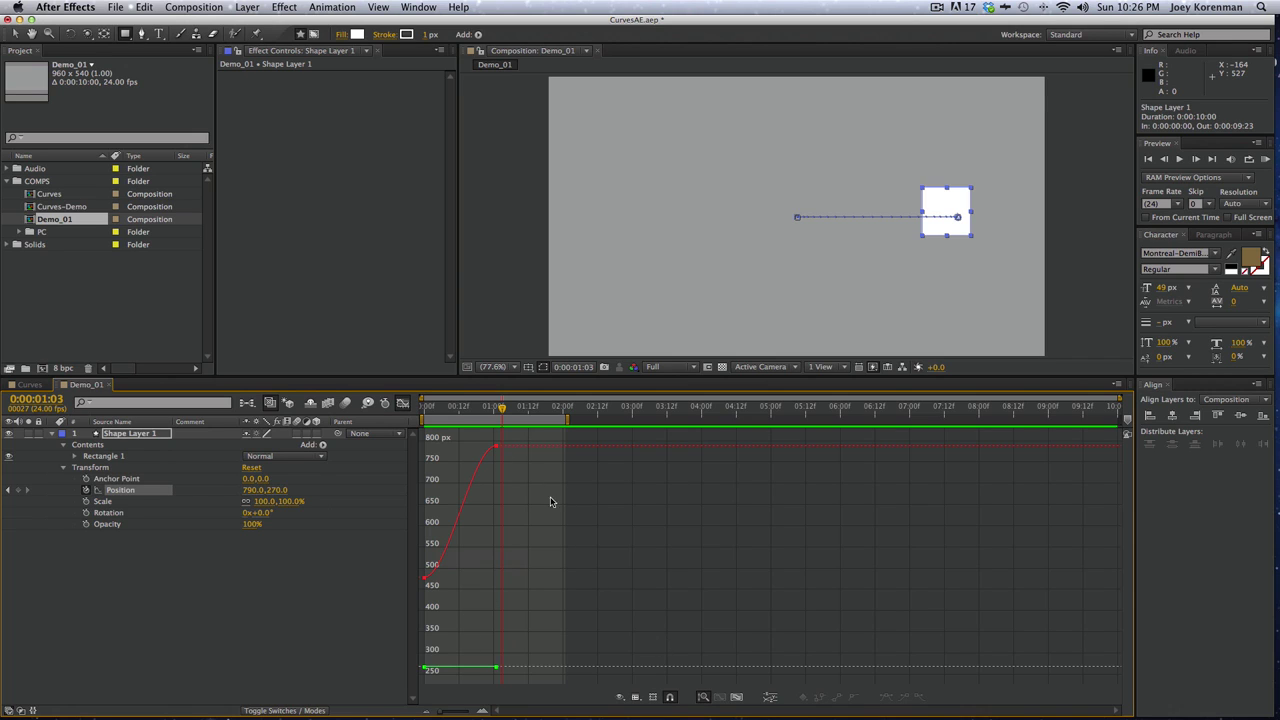
click(737, 697)
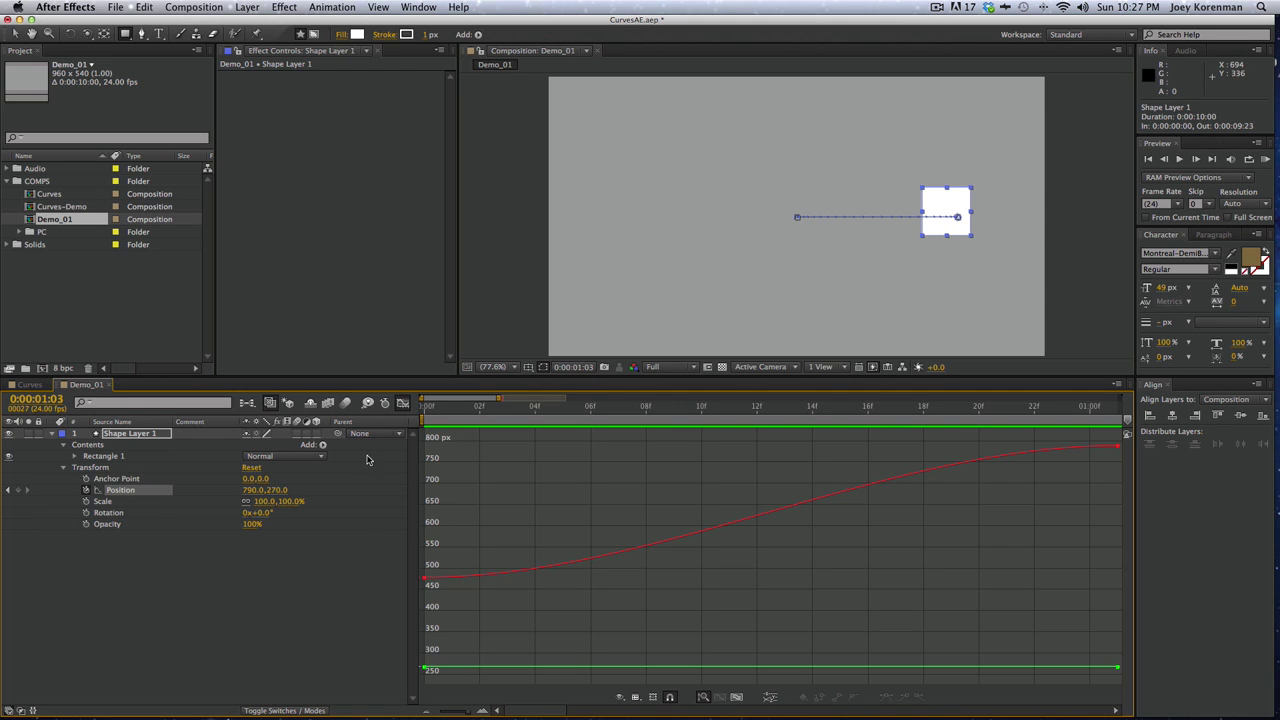
mouse_move(506, 573)
mouse_move(425, 581)
mouse_move(778, 515)
drag(501, 524, 418, 605)
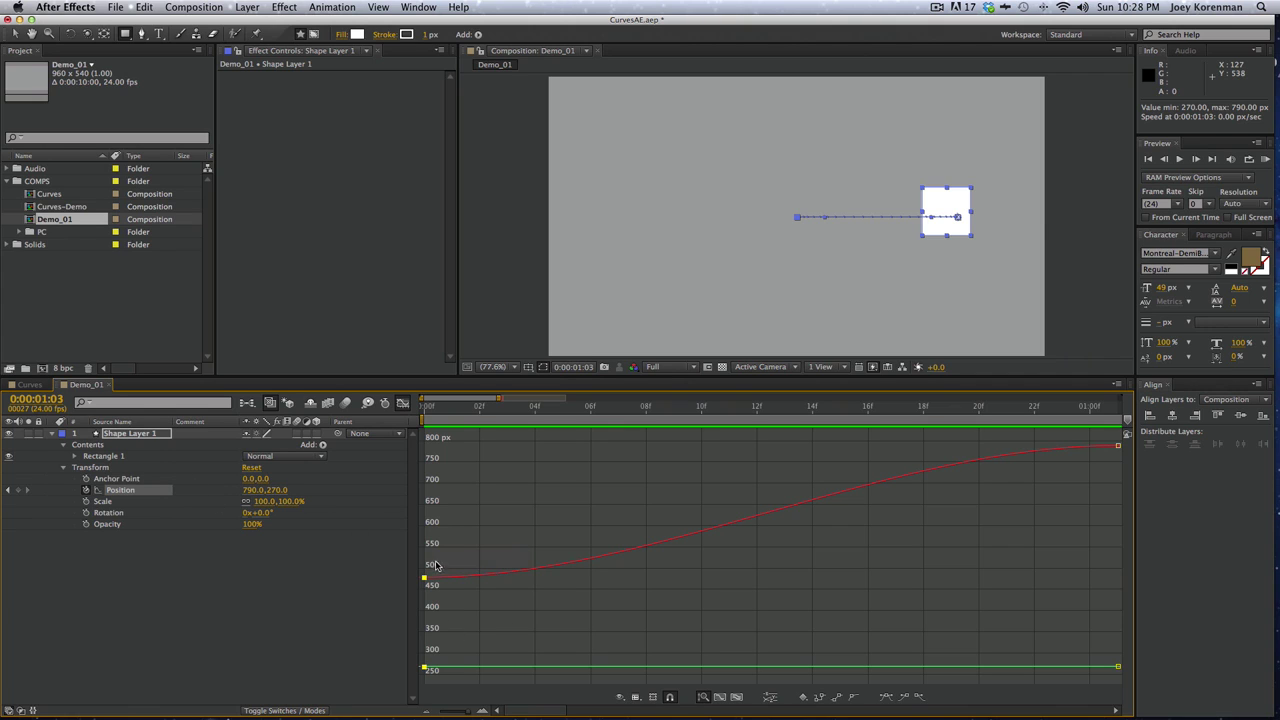
click(543, 525)
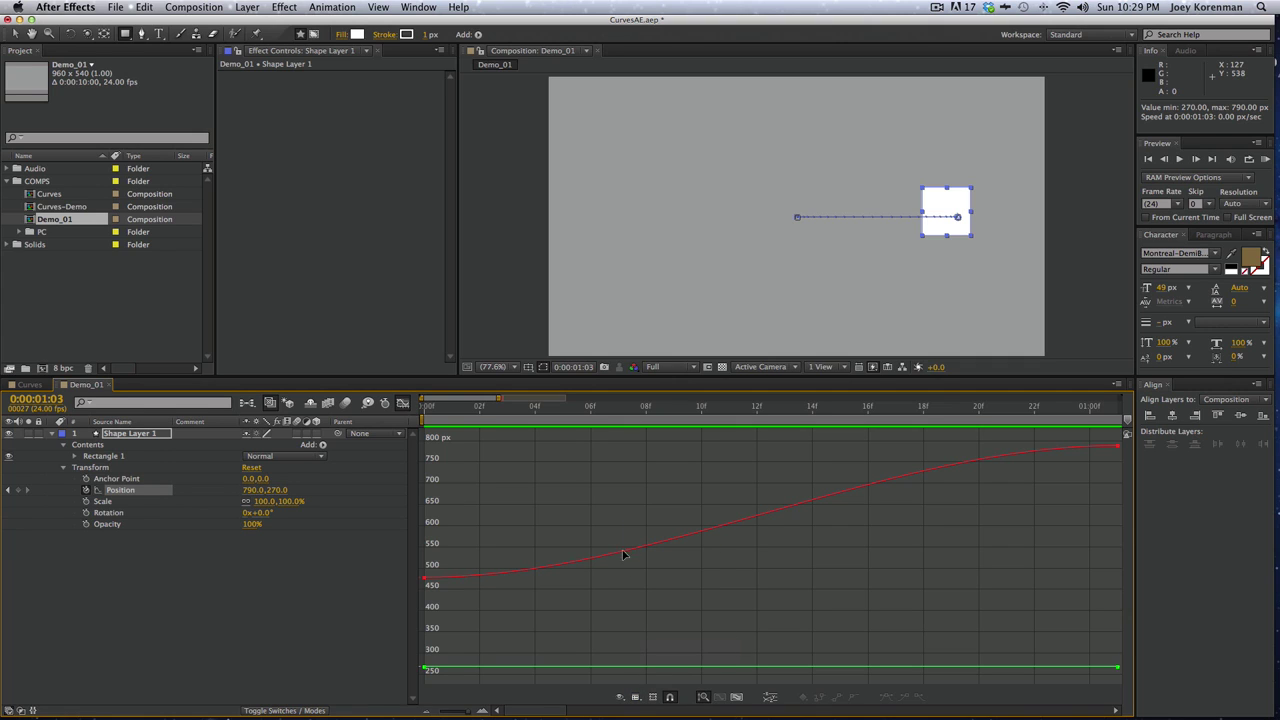
Switch the graph to the speed graph and examine the Position speed along the curve
click(635, 698)
click(668, 602)
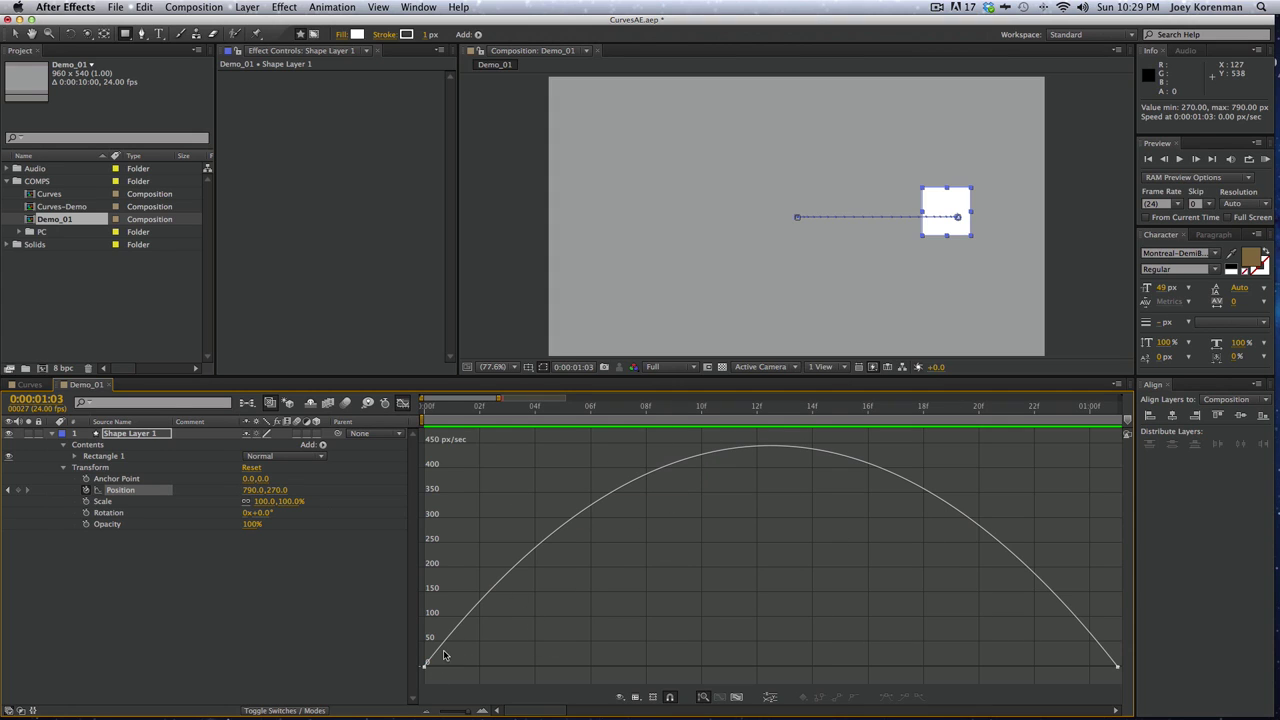
mouse_move(758, 449)
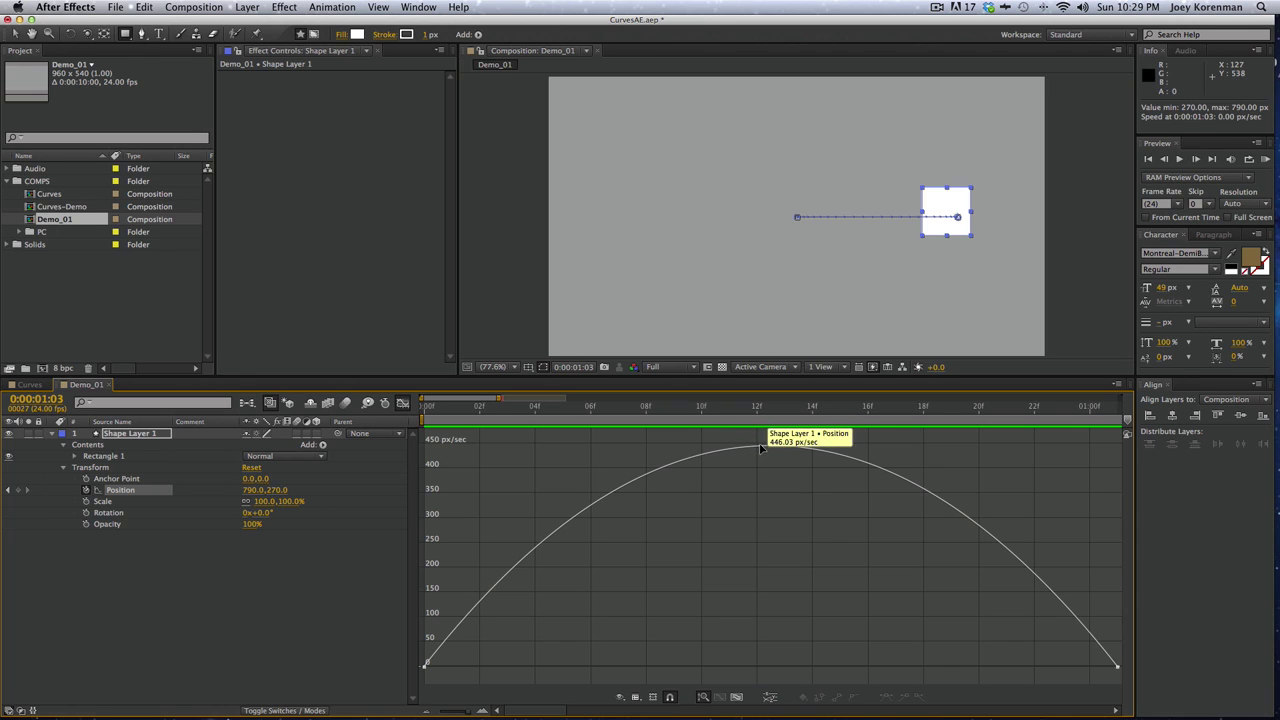
mouse_move(902, 482)
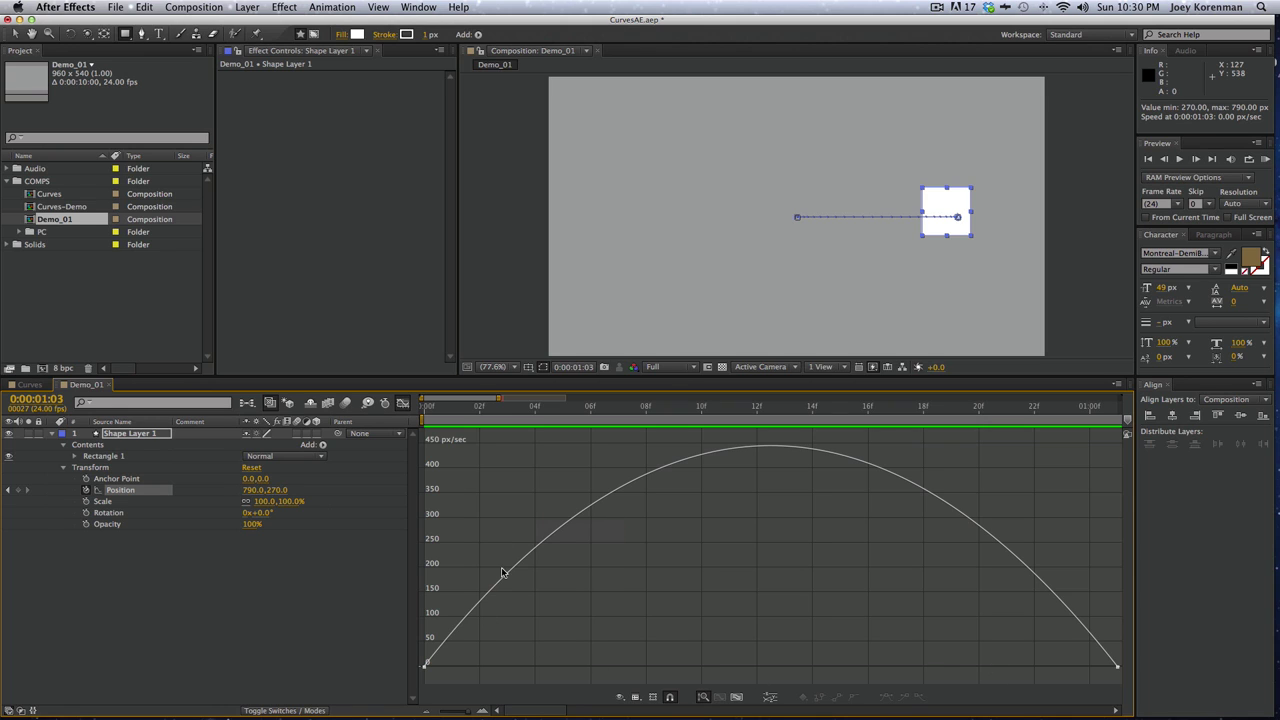
Lengthen the ease handles in the speed graph, the first keyframe's to about frame 12 and the last one's back to about frame 17
drag(516, 608, 412, 690)
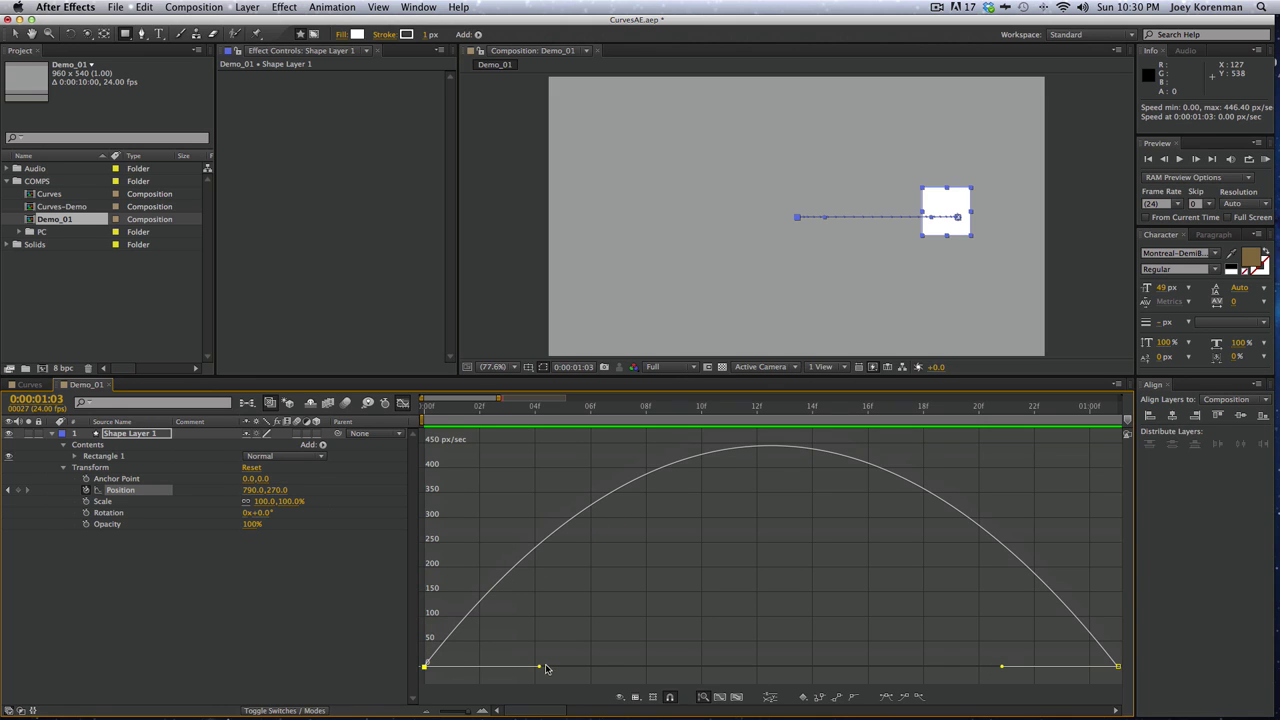
drag(477, 643, 415, 690)
drag(540, 670, 756, 670)
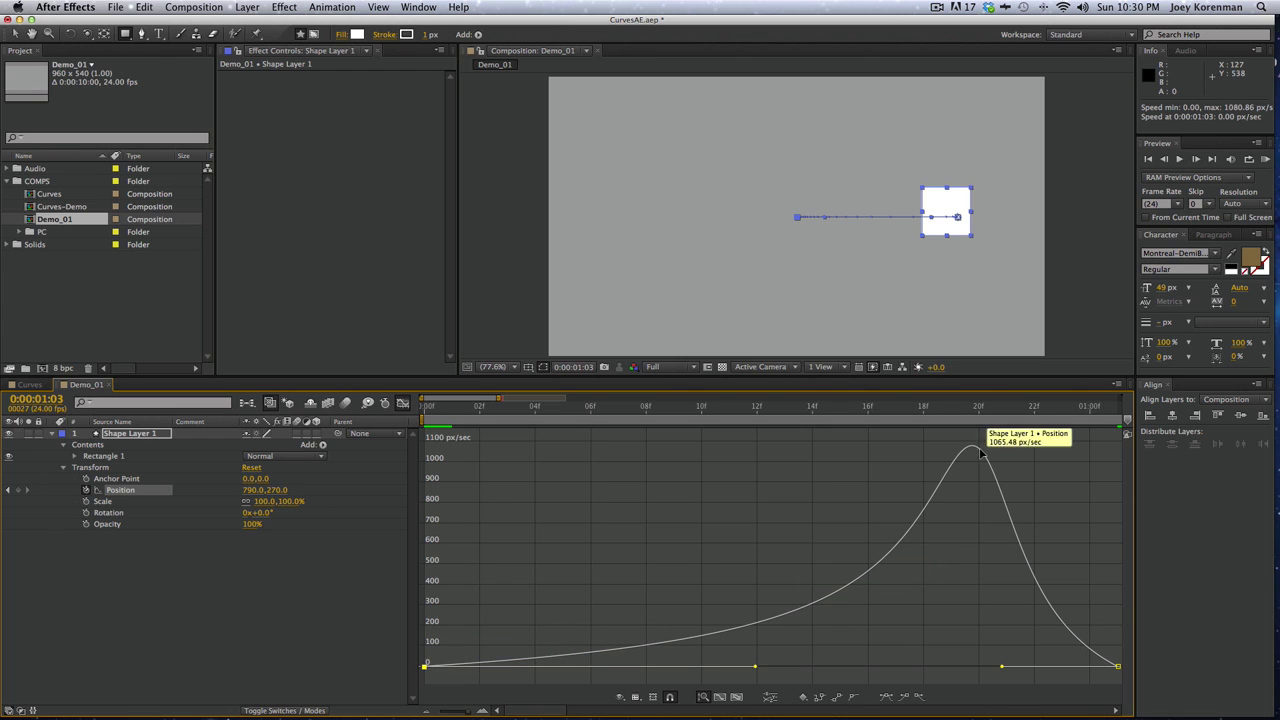
drag(1003, 669, 890, 667)
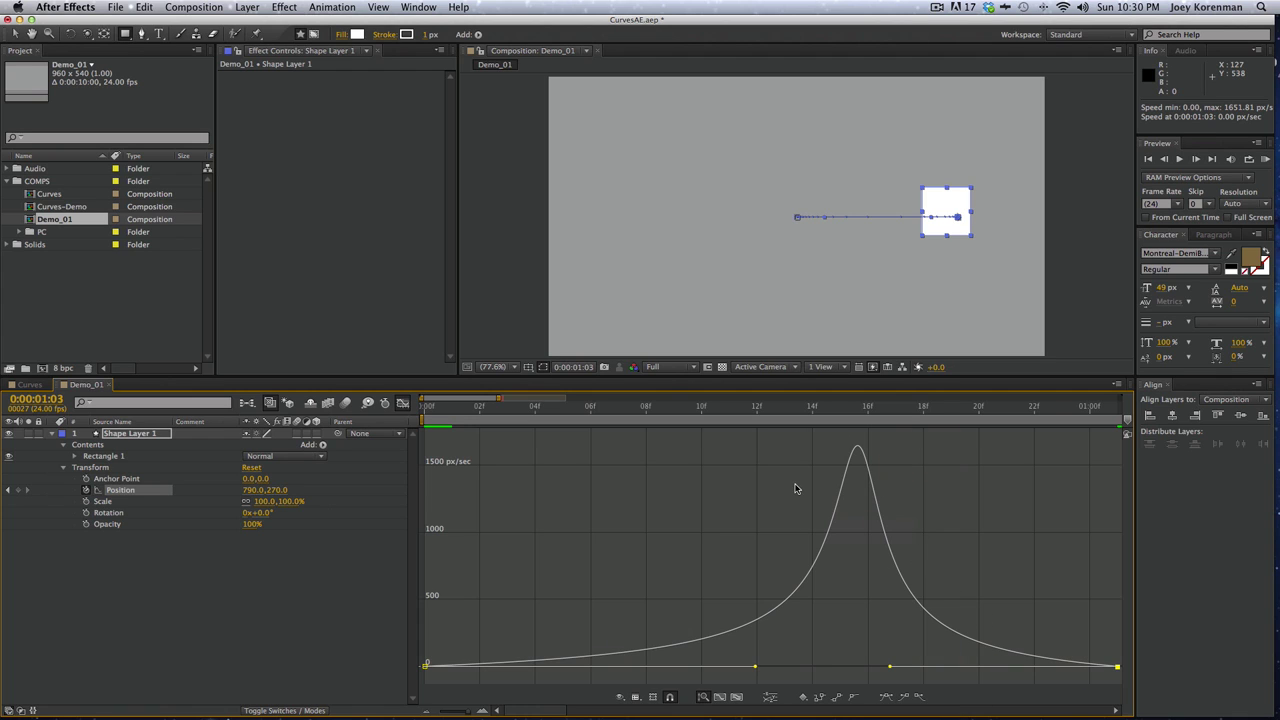
RAM preview the adjusted easing and switch the graph to the value graph to view the reshaped Position curve
key(KP_0)
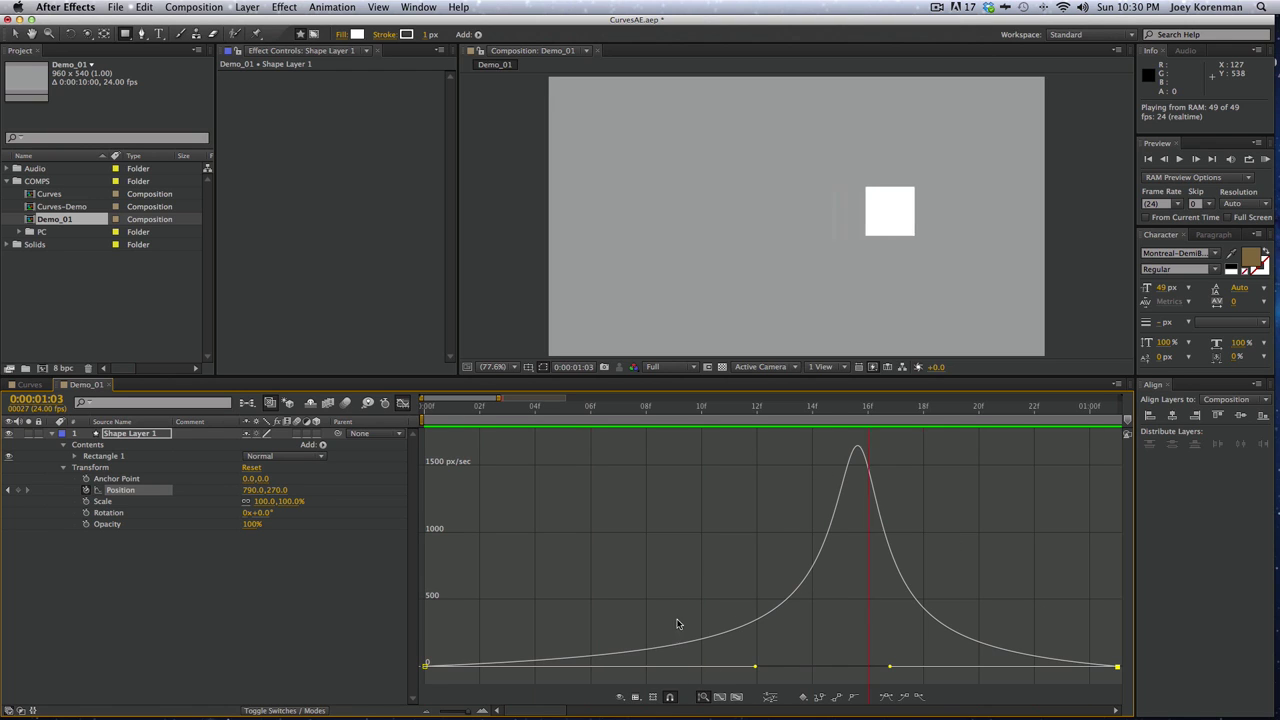
key(space)
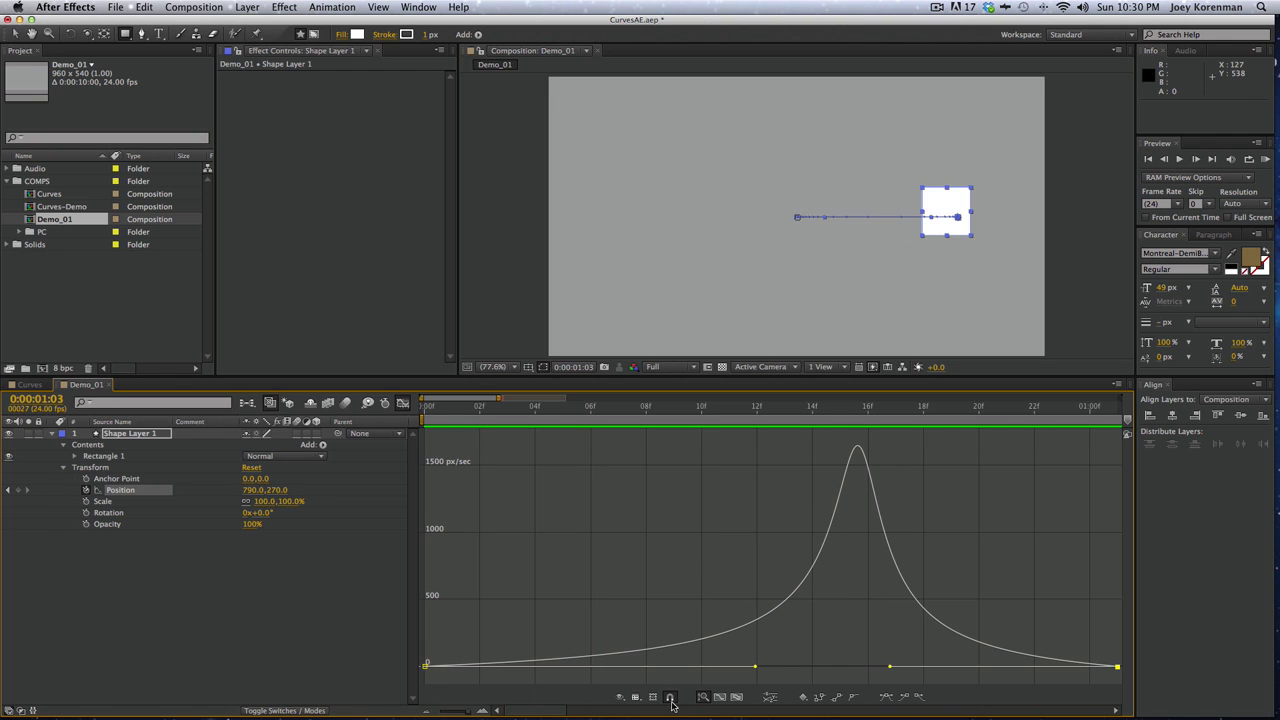
click(636, 698)
click(668, 587)
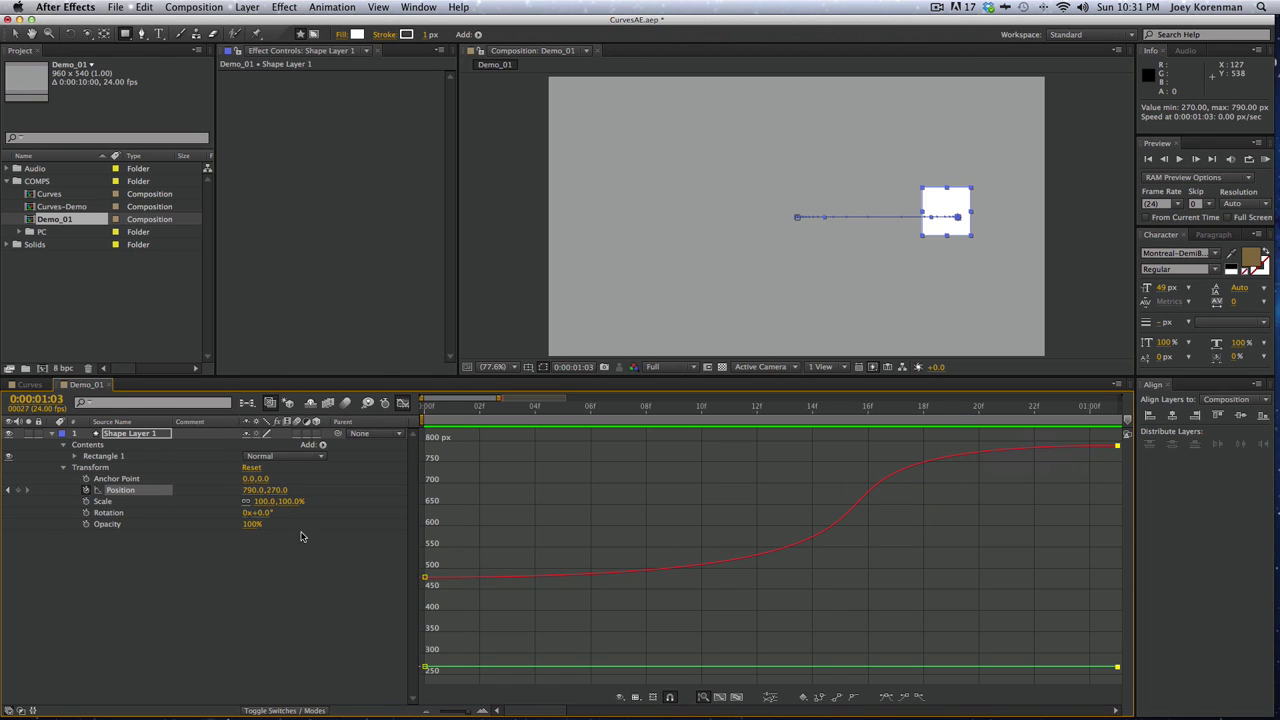
Undo both ease adjustments on the Position keyframes and deselect the layer
key(super+z)
key(super+z)
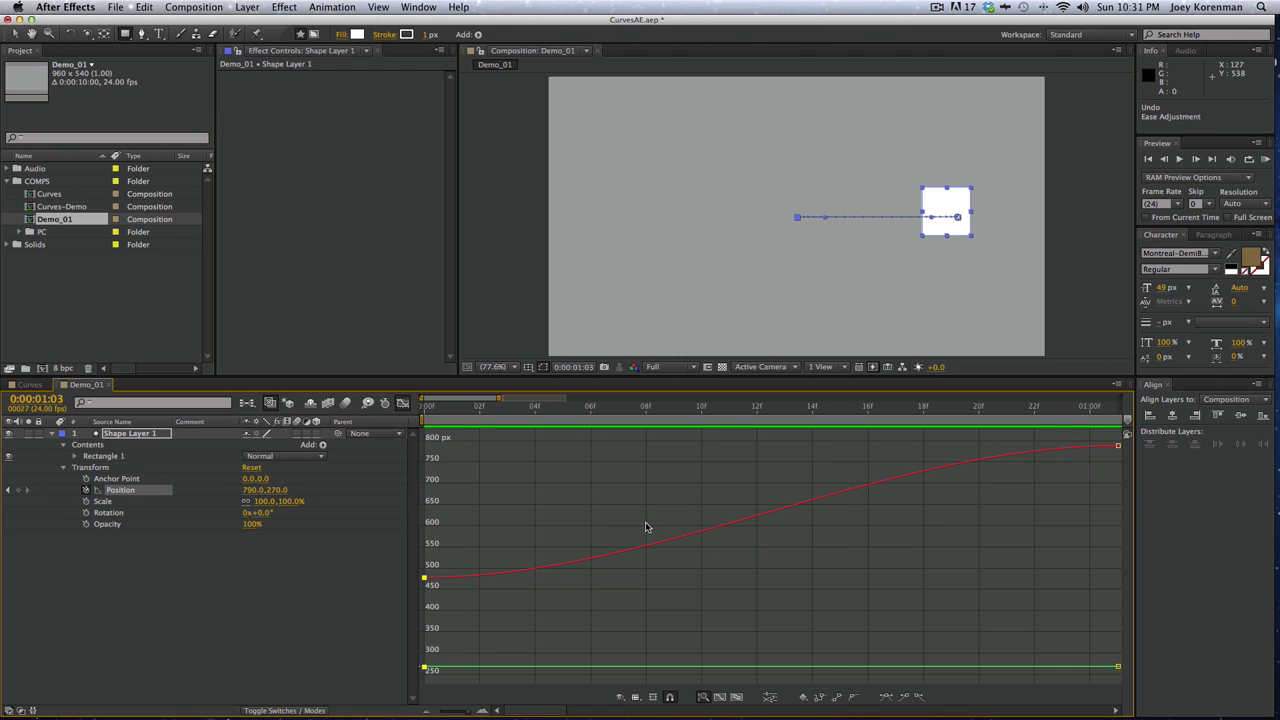
click(327, 614)
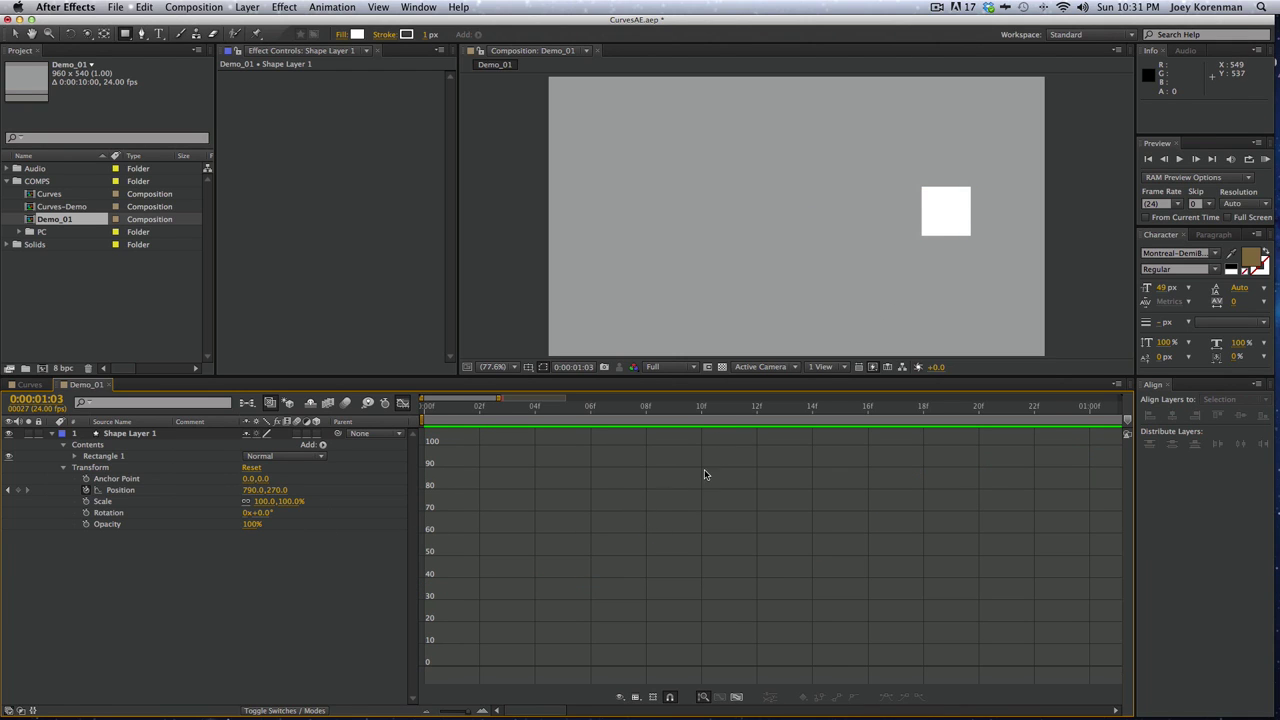
Separate the dimensions of the square's Position property into X Position and Y Position
click(130, 491)
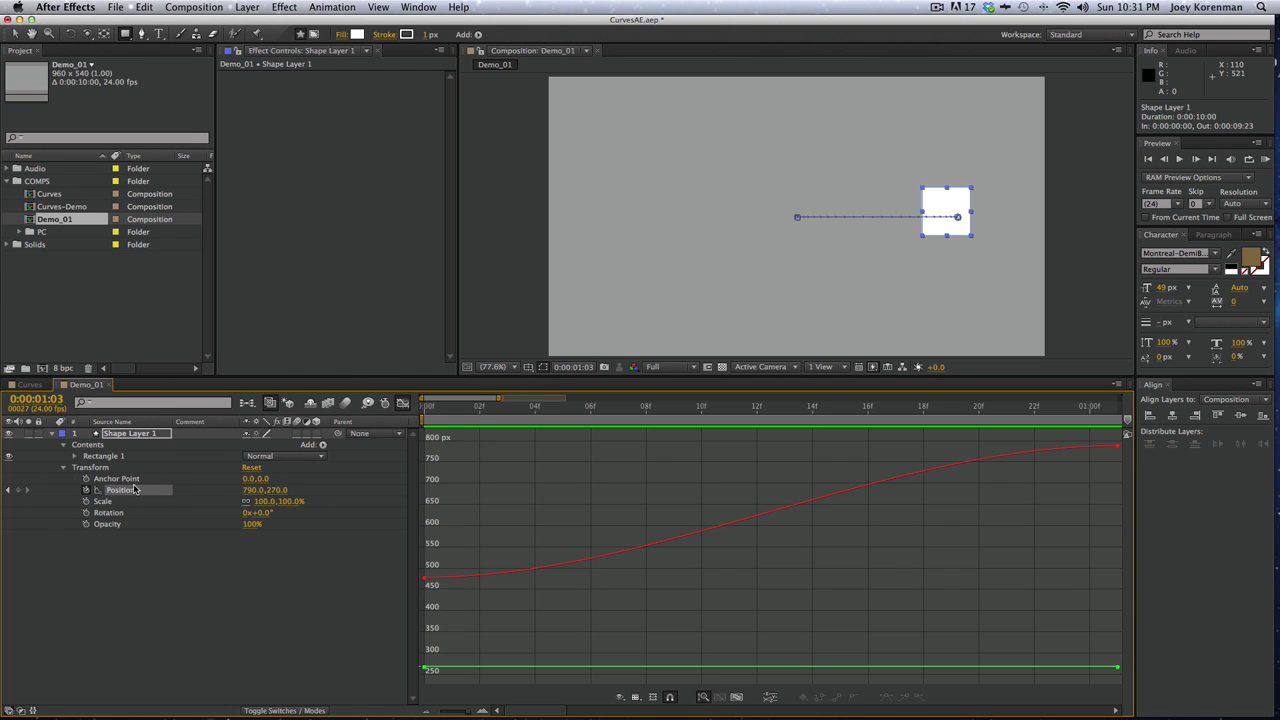
right_click(128, 493)
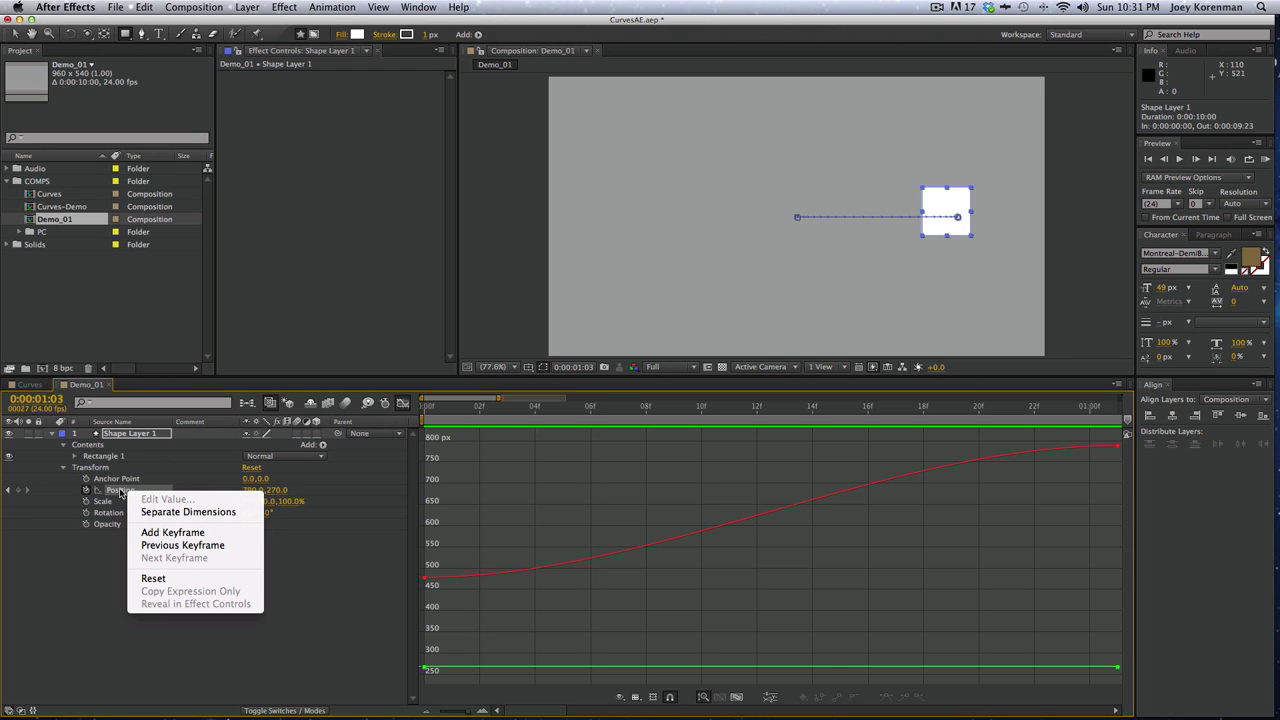
click(194, 513)
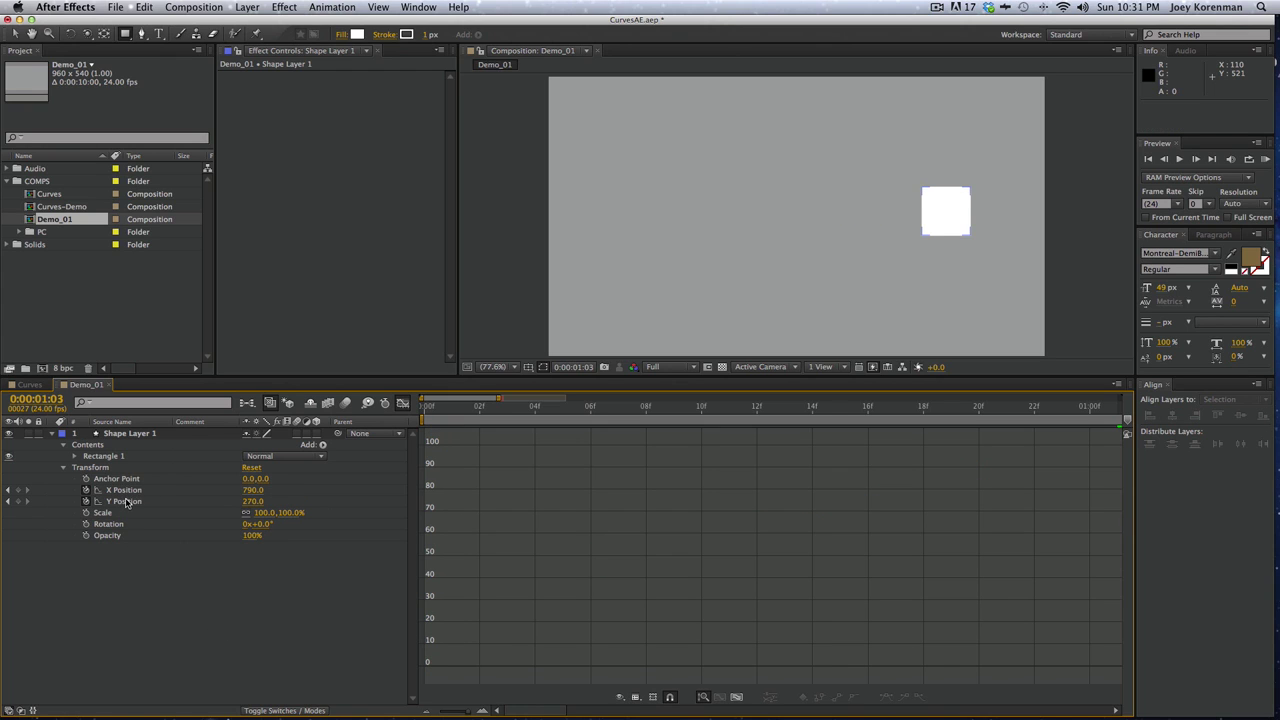
Remove all animation from Y Position and display the X Position curve in the value graph
click(140, 501)
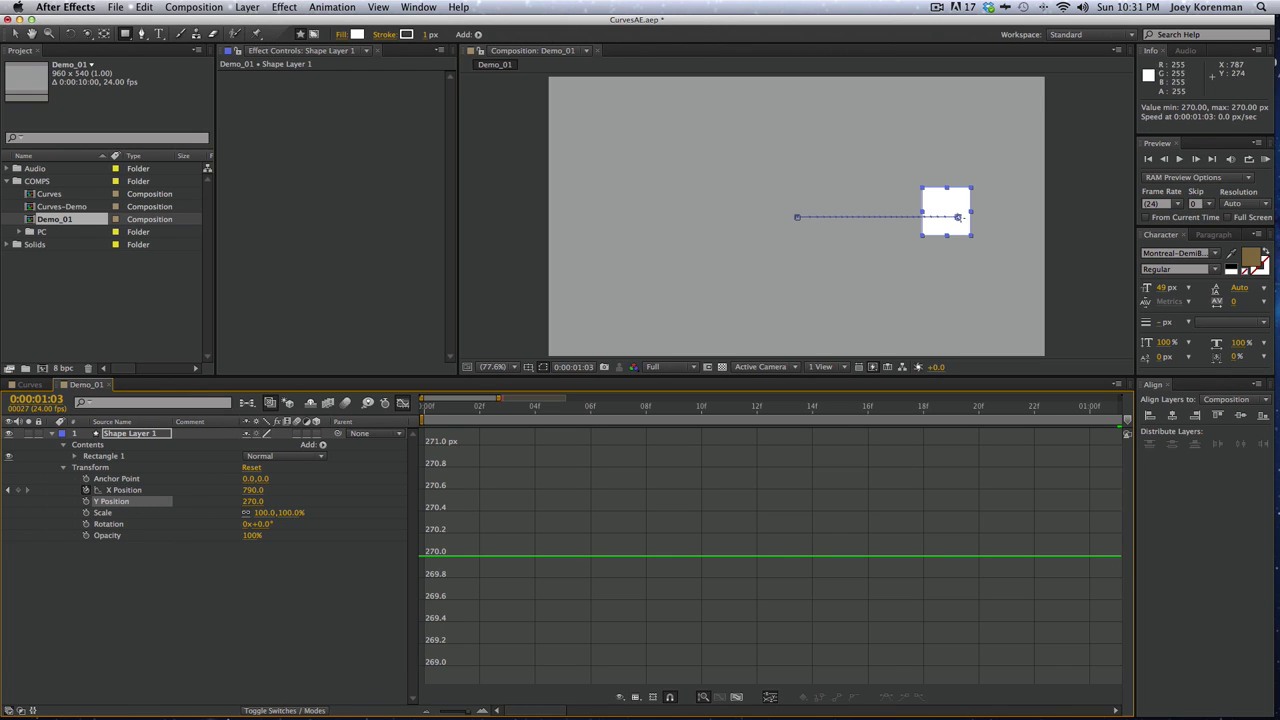
click(130, 491)
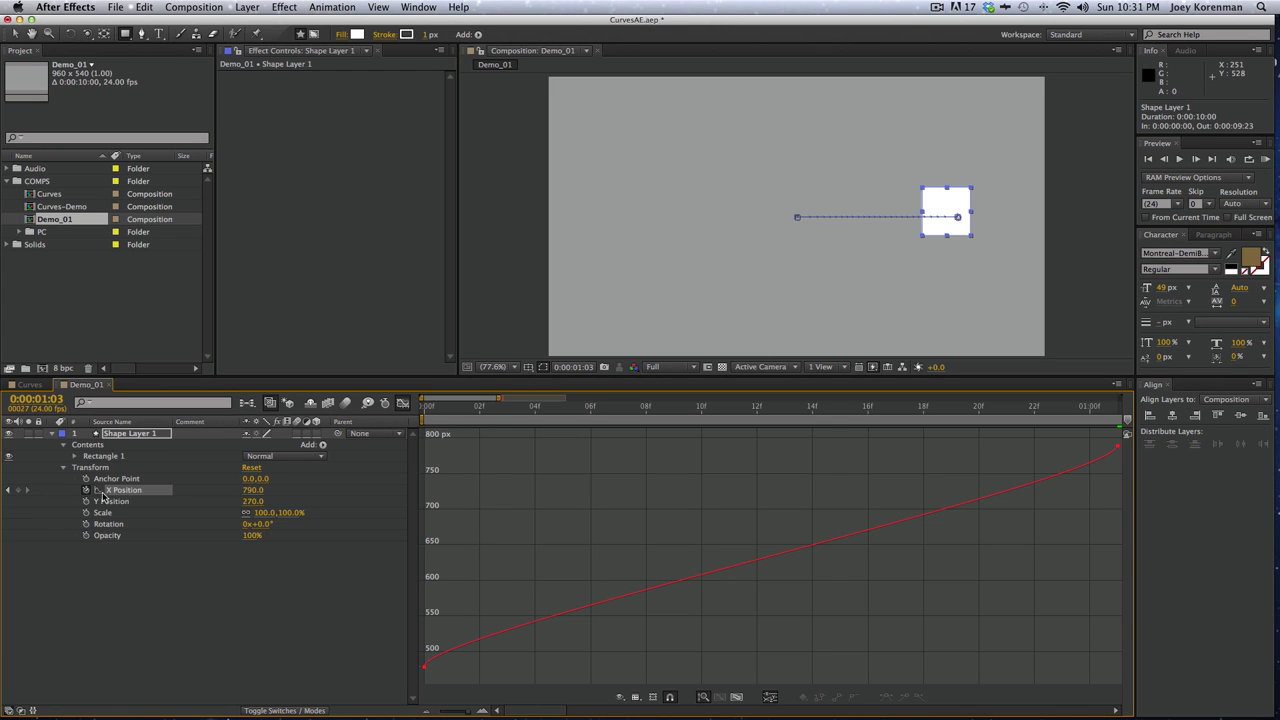
Try the first X Position keyframe's handle flat to about frame 20, and steeply up to about 770 px for a fast start
drag(514, 590, 414, 690)
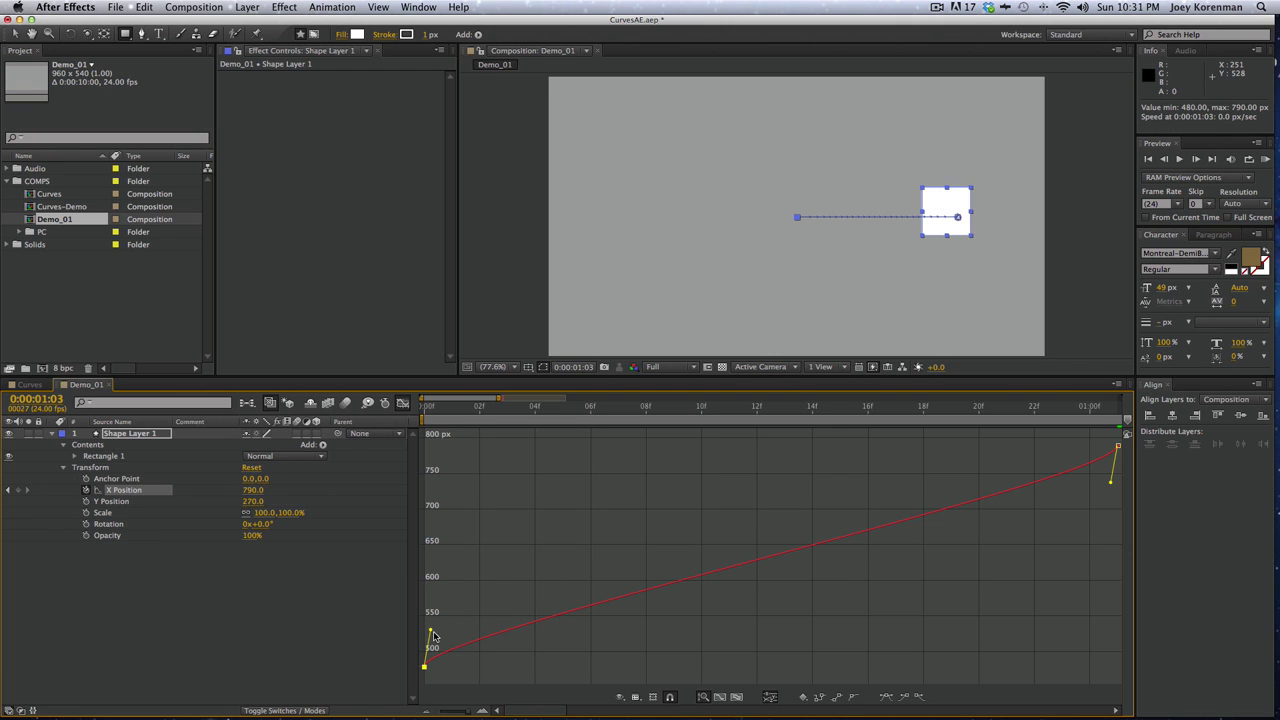
drag(433, 635, 926, 611)
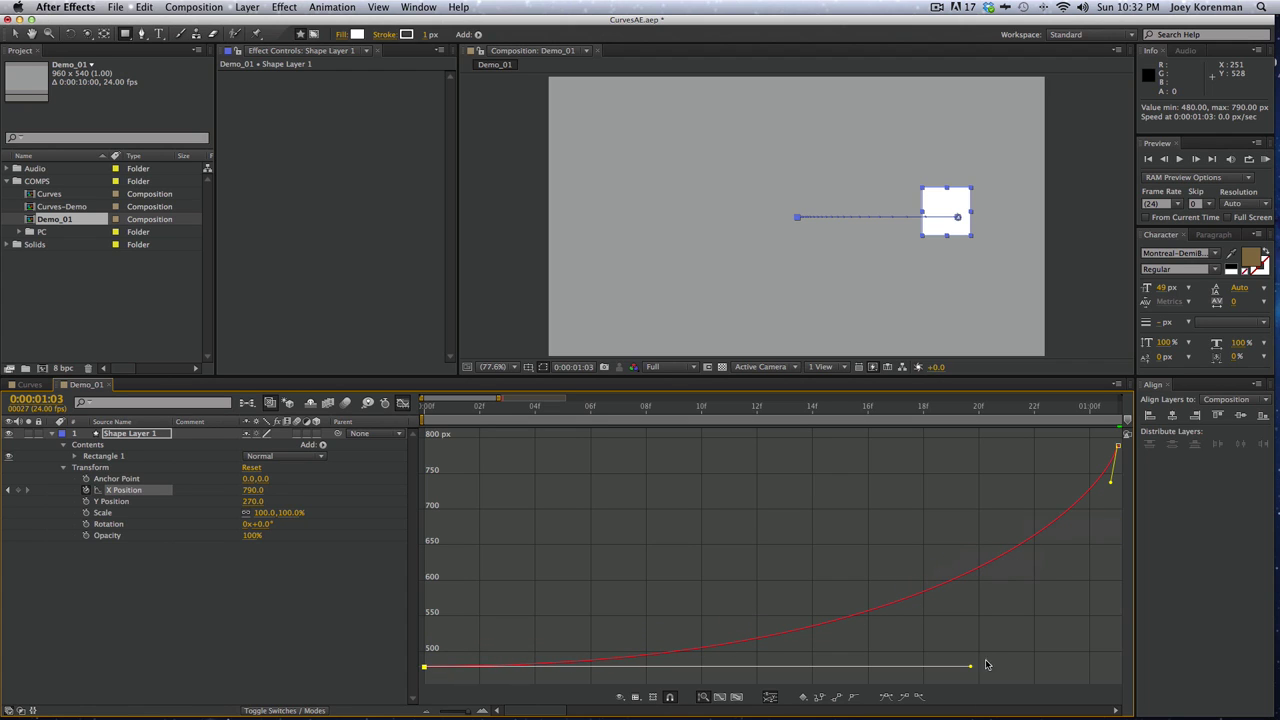
drag(970, 670, 429, 456)
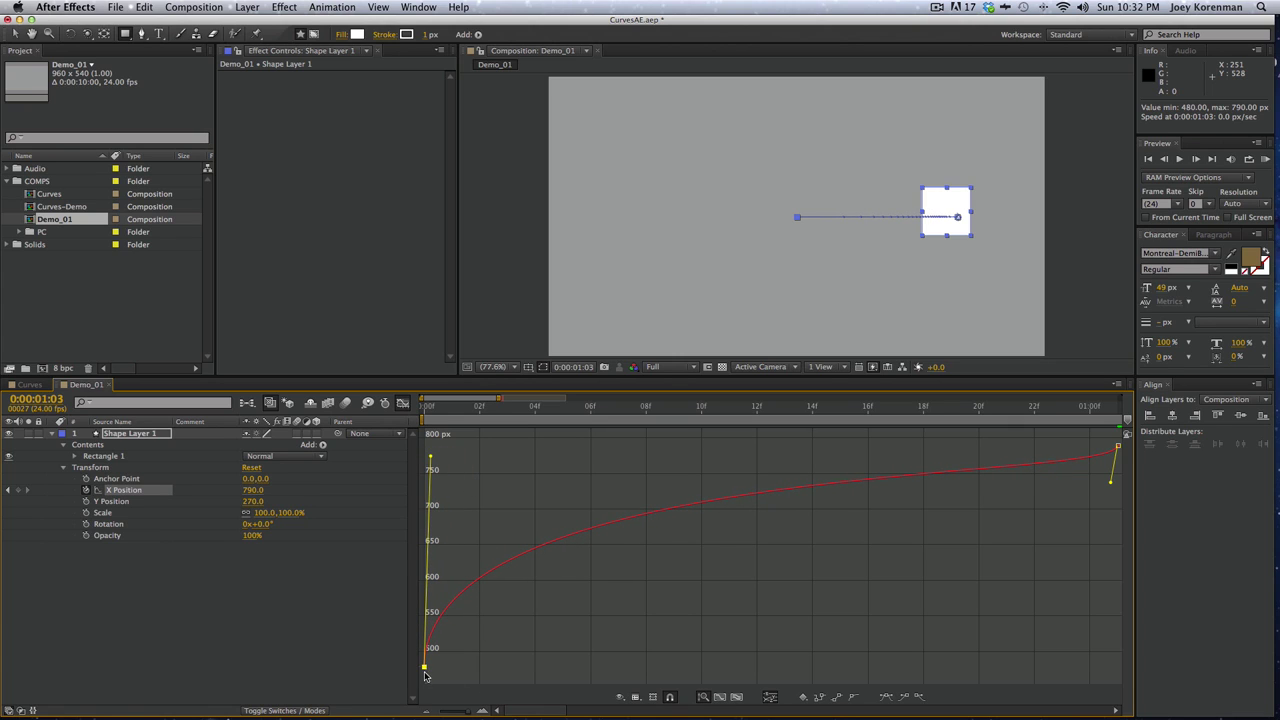
click(1104, 486)
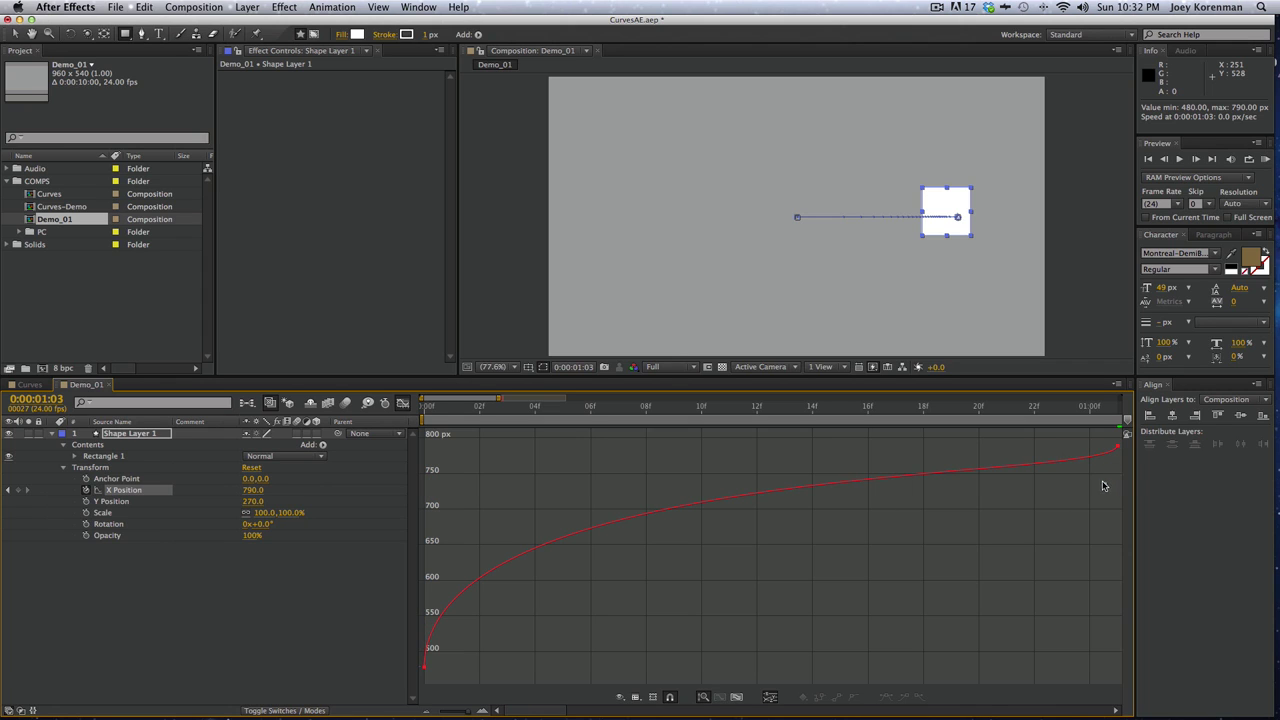
Stretch the last X Position keyframe's handle horizontally back to about frame 10 and deselect the keyframe
click(1116, 447)
drag(1110, 452, 698, 450)
click(607, 590)
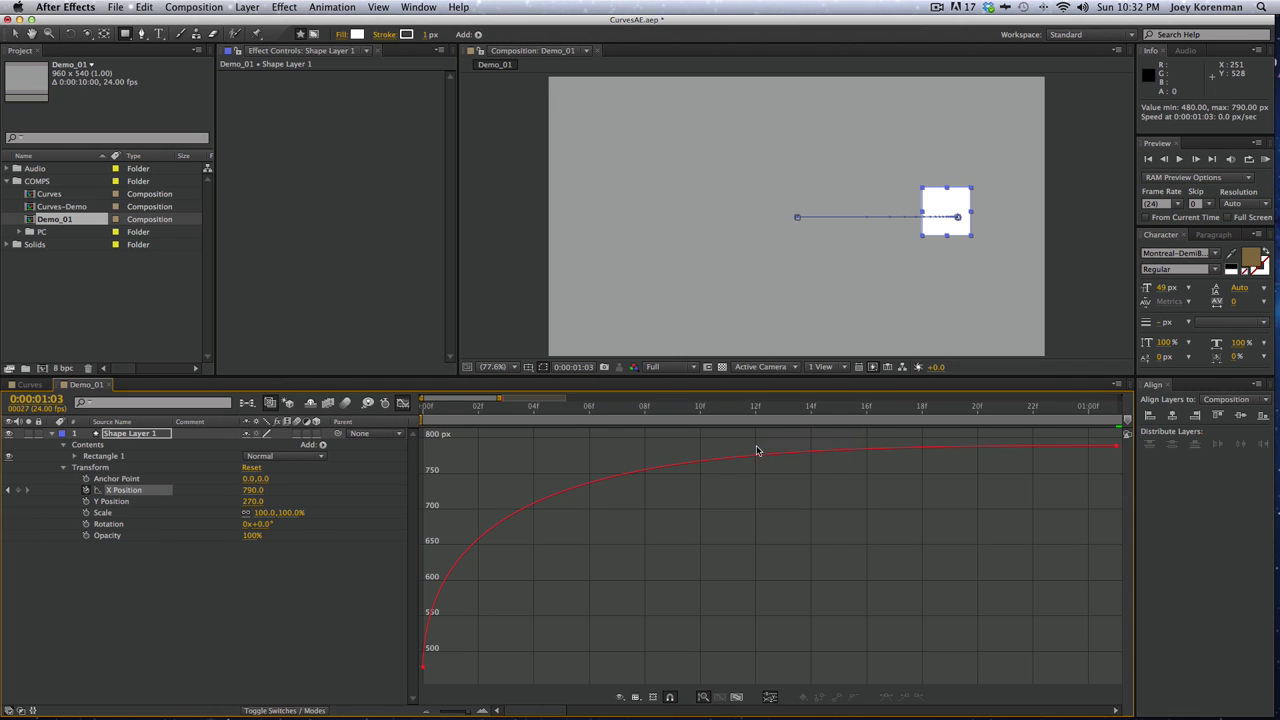
RAM preview the square's fast-start, slow-stop motion from the first frame
mouse_move(758, 460)
drag(499, 414, 425, 414)
key(KP_0)
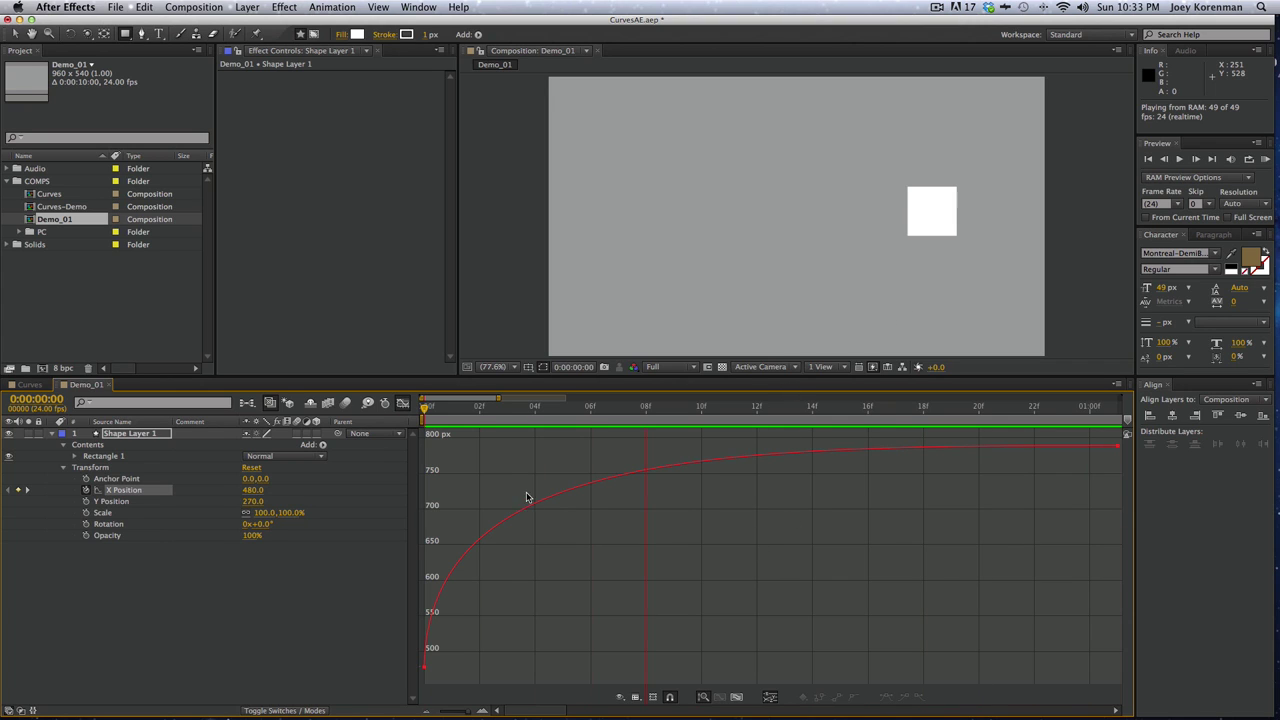
key(space)
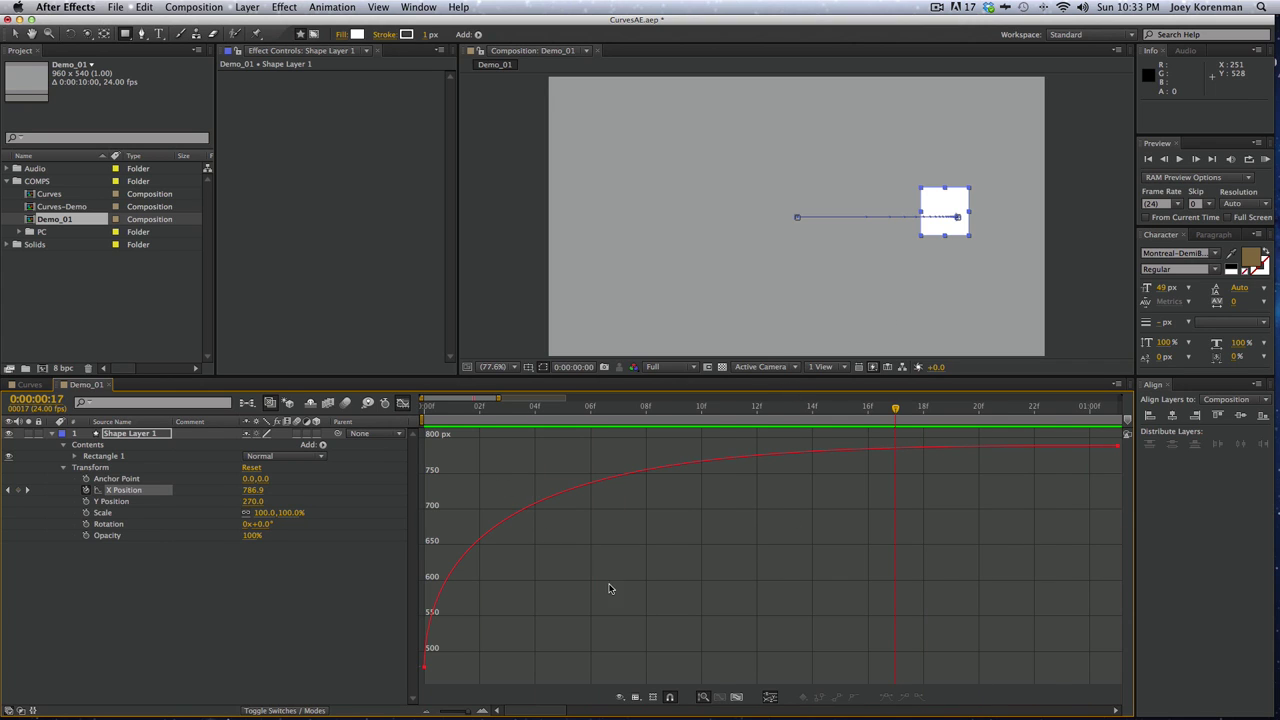
Set the square's X Position to -40 at frame 0 and return to the graph view
key(minus)
click(403, 403)
drag(470, 408, 423, 409)
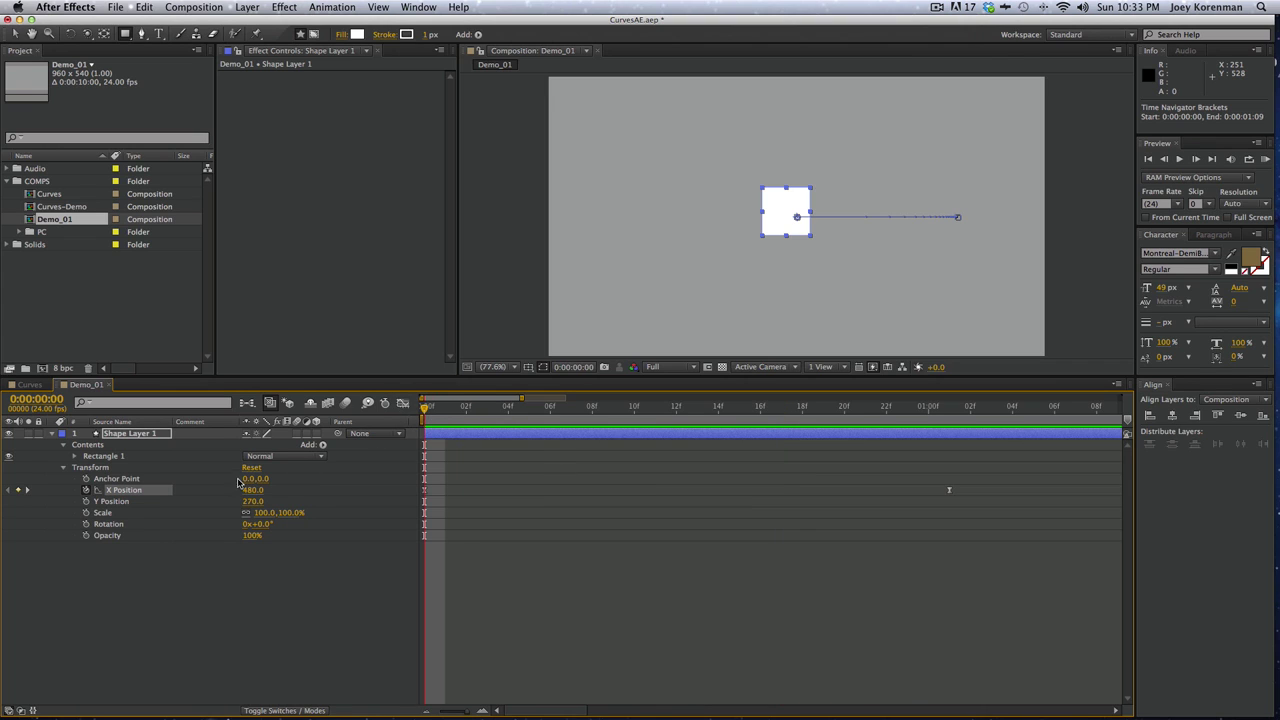
drag(250, 489, 202, 497)
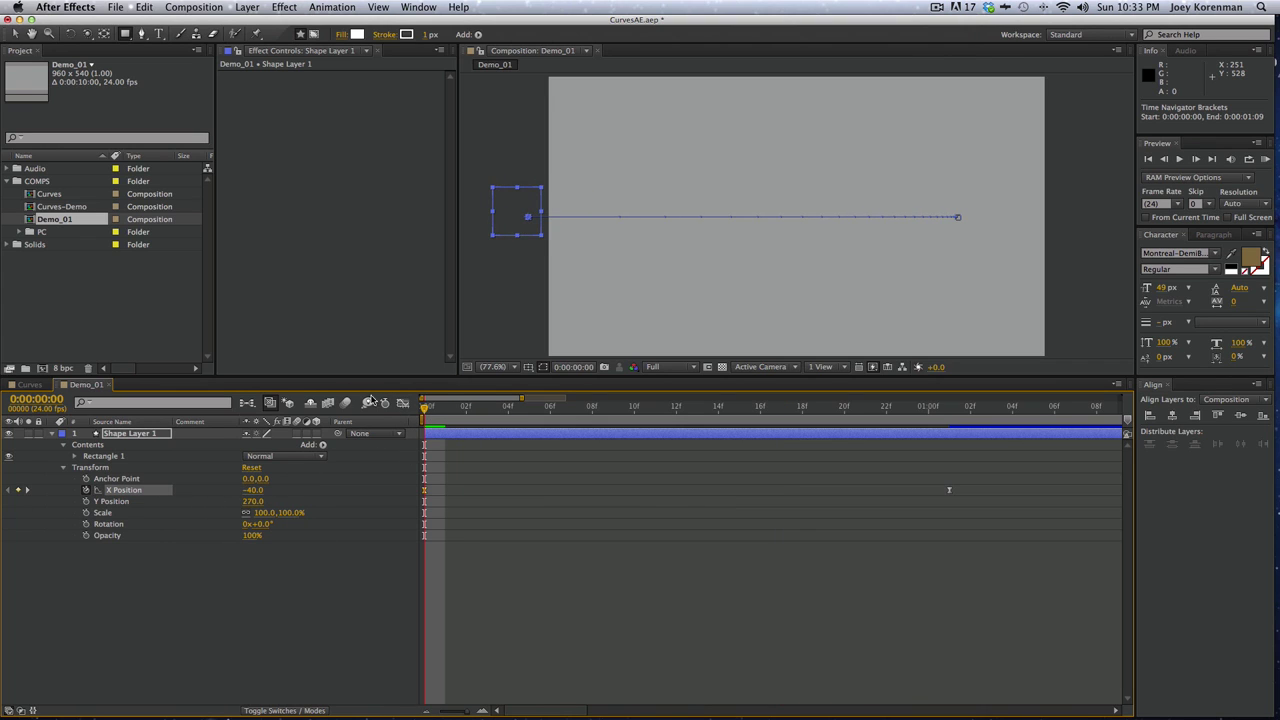
click(402, 405)
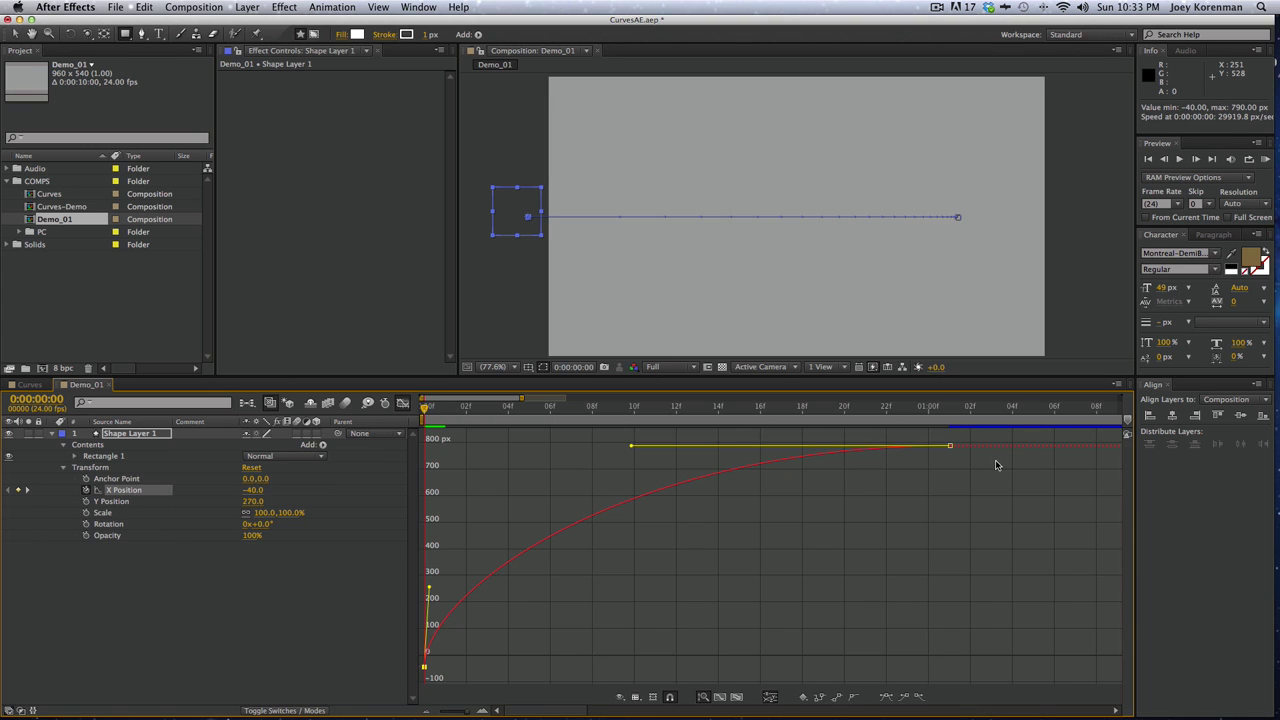
Move the last X Position keyframe out to 1:15 to slow the animation down
key(minus)
key(minus)
drag(556, 446, 629, 450)
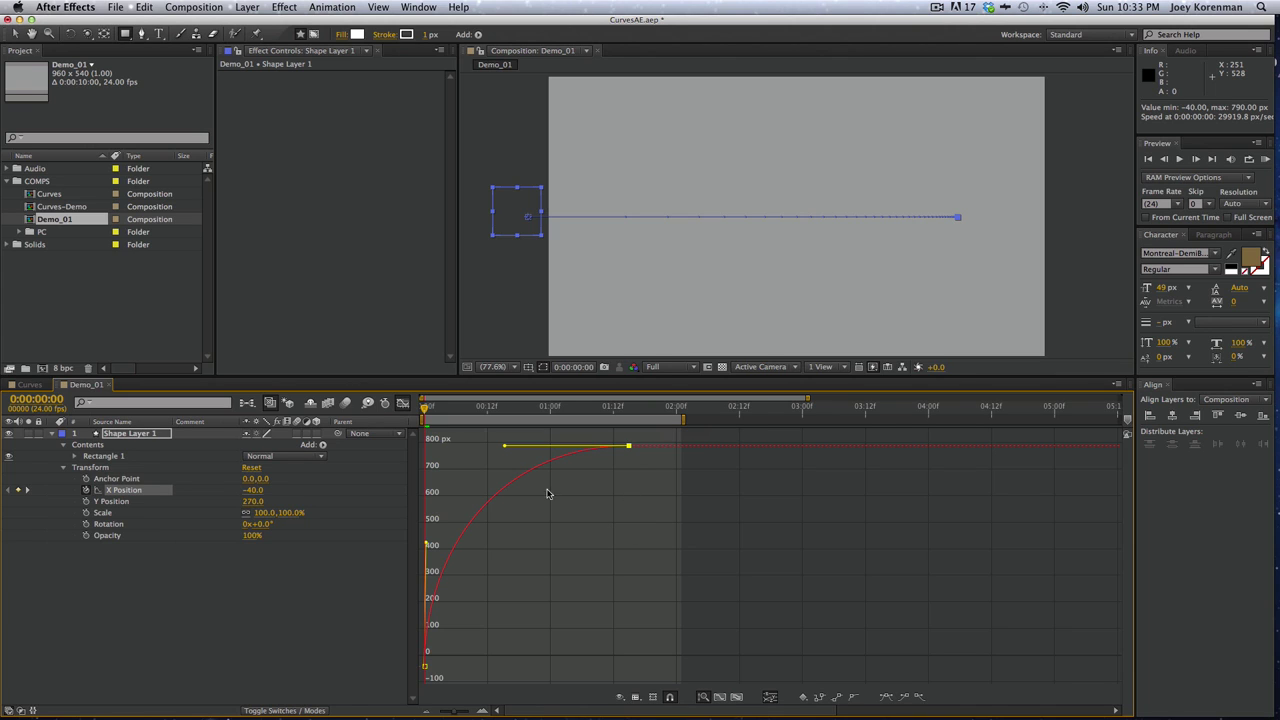
Scrub through the X Position curve and RAM preview the lengthened move from the first frame
drag(485, 407, 462, 376)
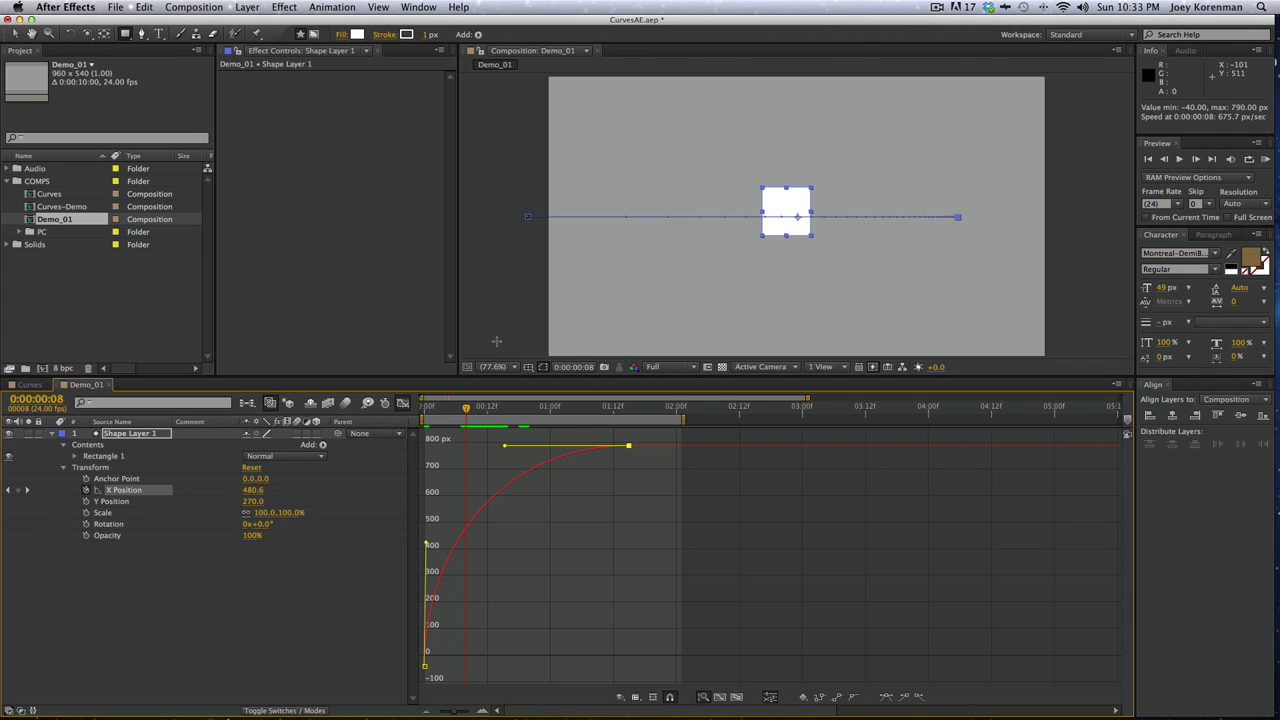
key(minus)
key(equal)
key(equal)
key(equal)
key(minus)
key(minus)
key(equal)
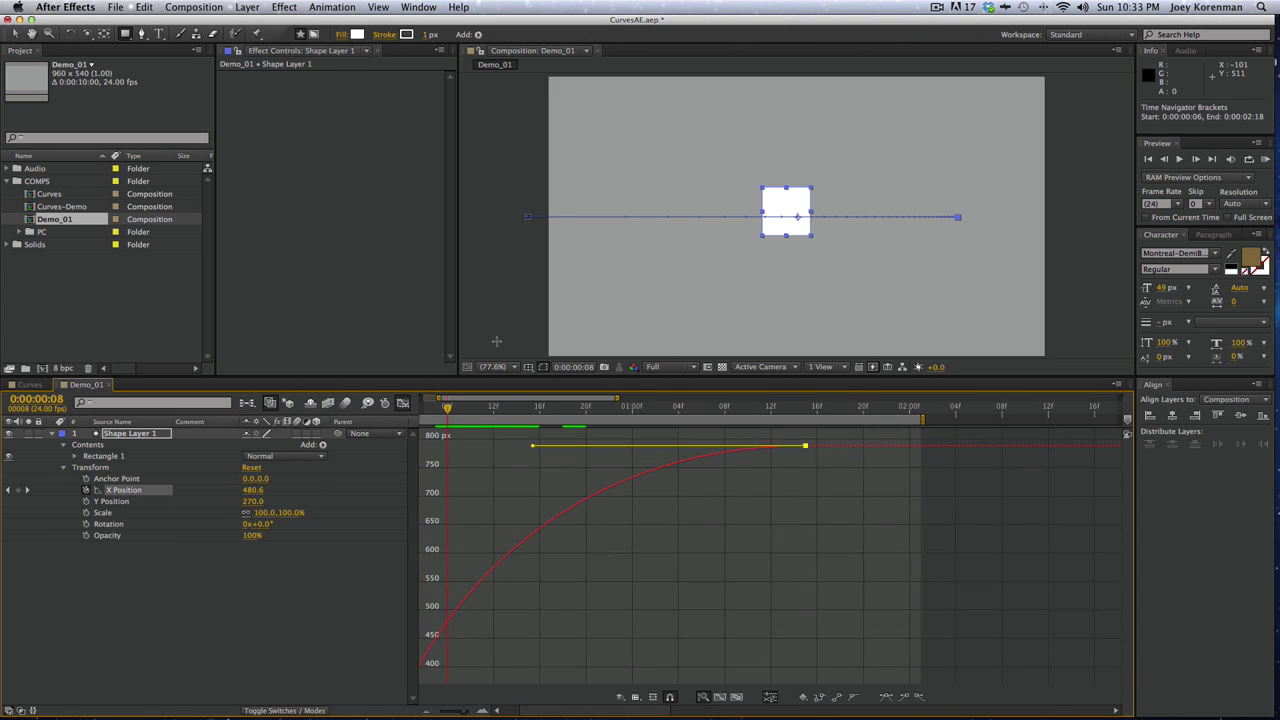
key(minus)
key(equal)
click(615, 583)
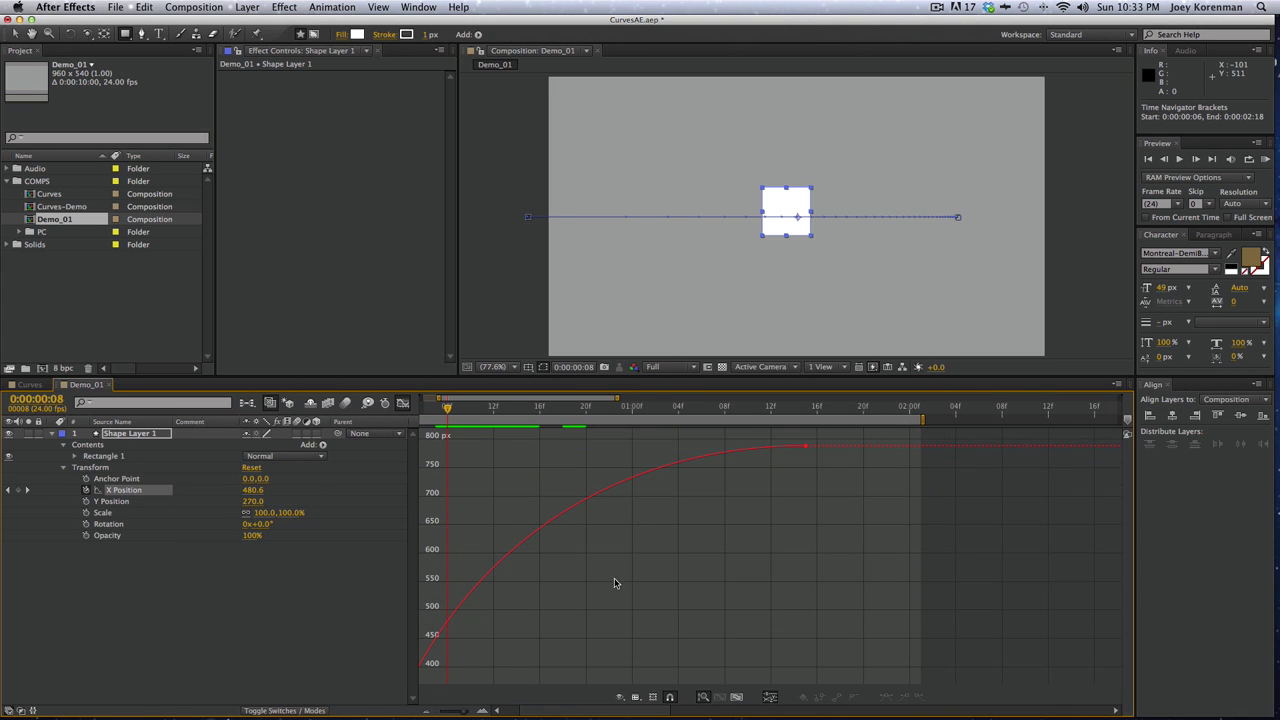
key(Home)
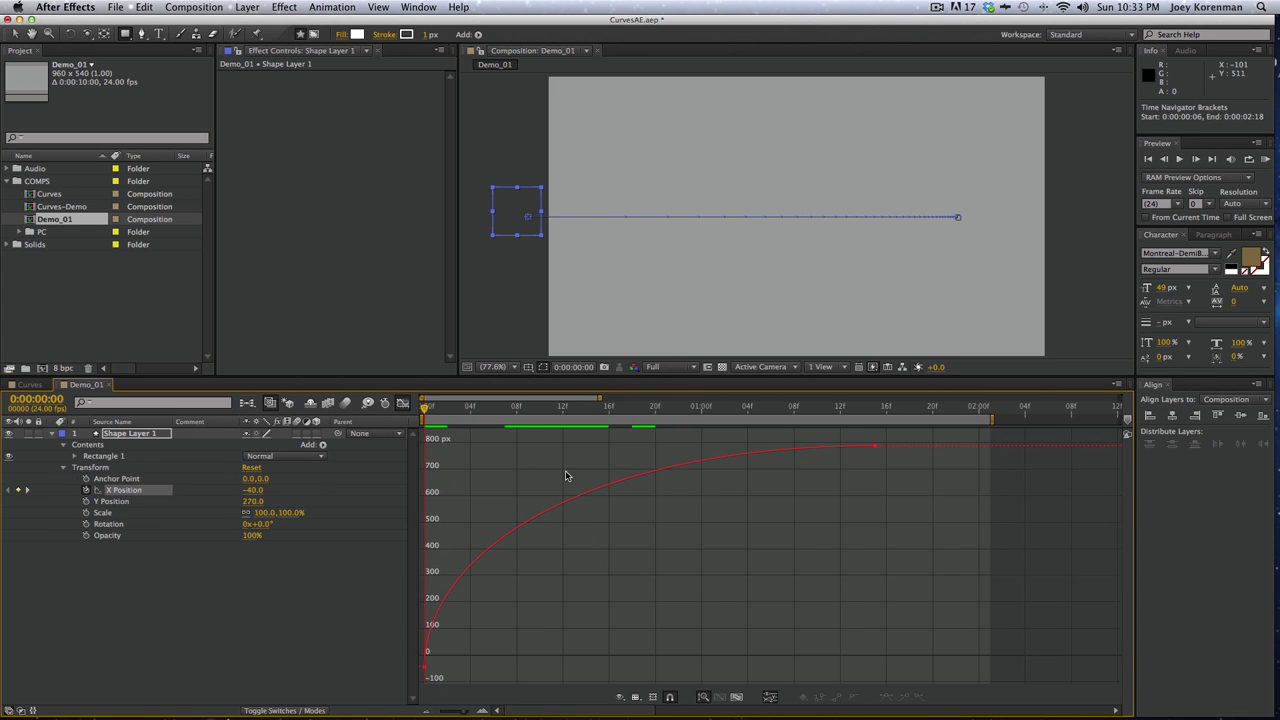
key(space)
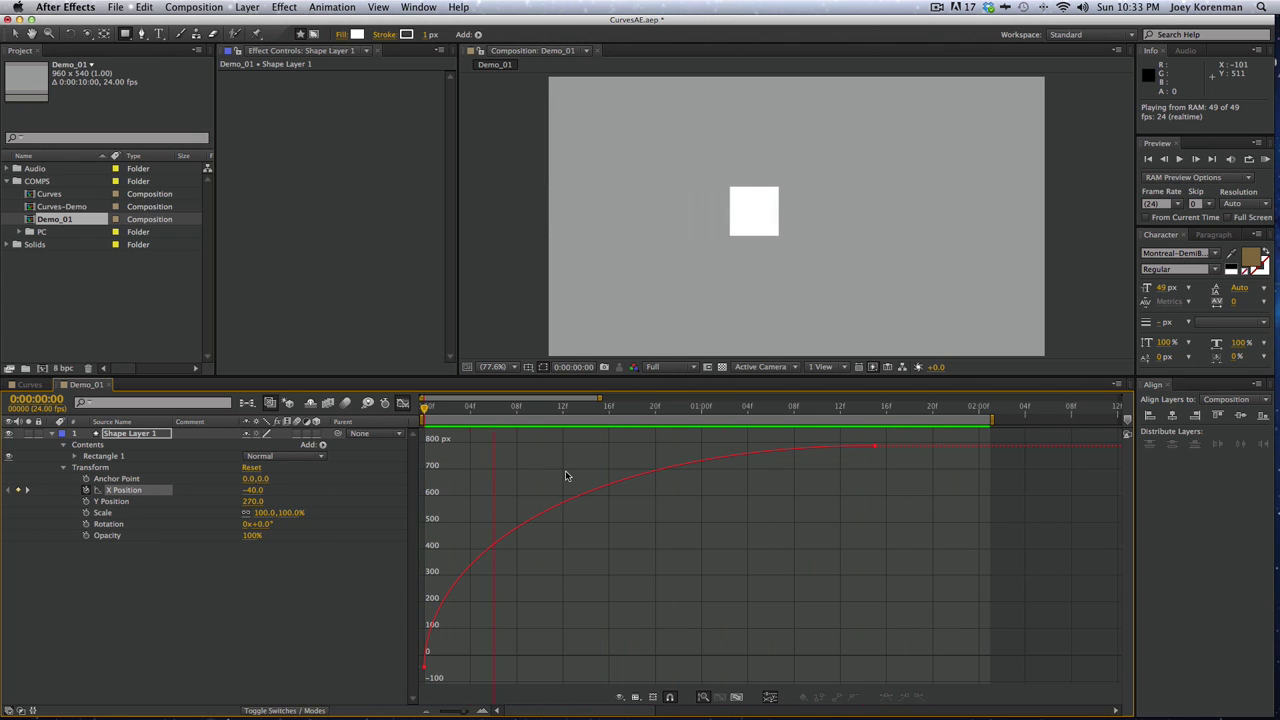
key(space)
Move the last X Position keyframe back to 1:00 and preview the shorter move
drag(873, 458, 703, 459)
key(space)
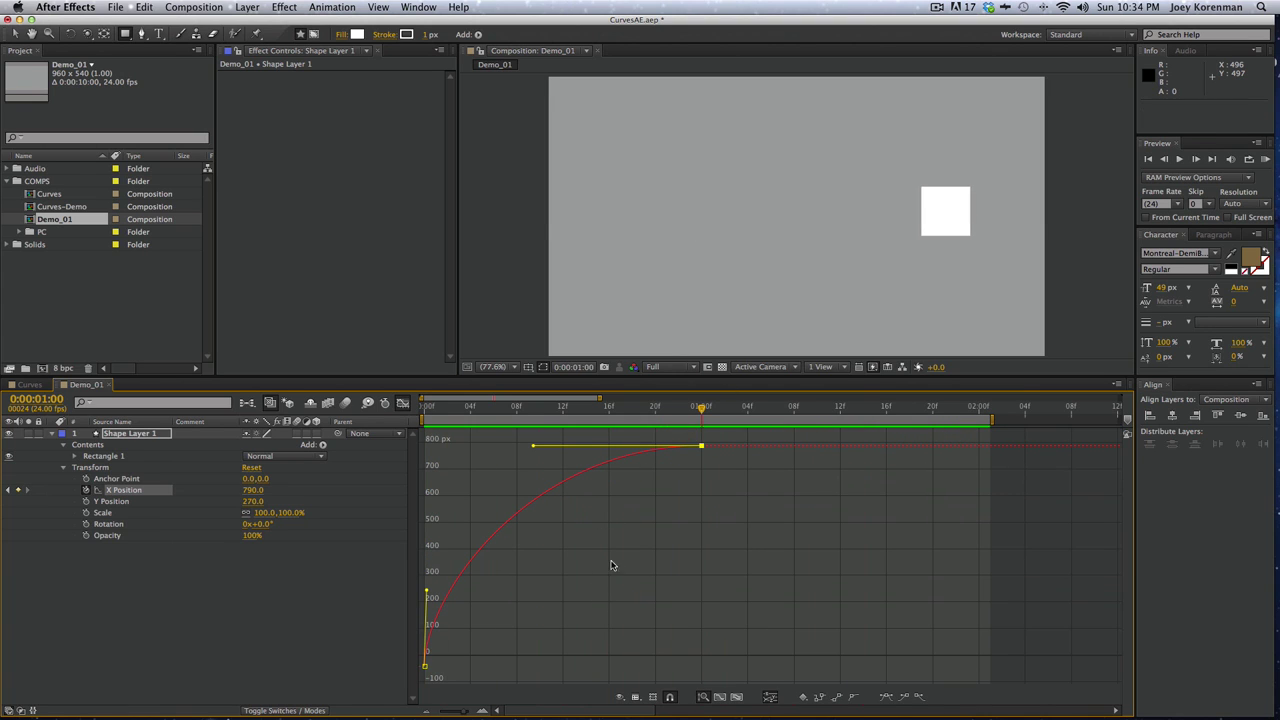
key(space)
Exaggerate the curve with the first keyframe's handle up to about 700 px and the last one's back to about frame 5, and preview it
click(421, 597)
drag(481, 620, 416, 686)
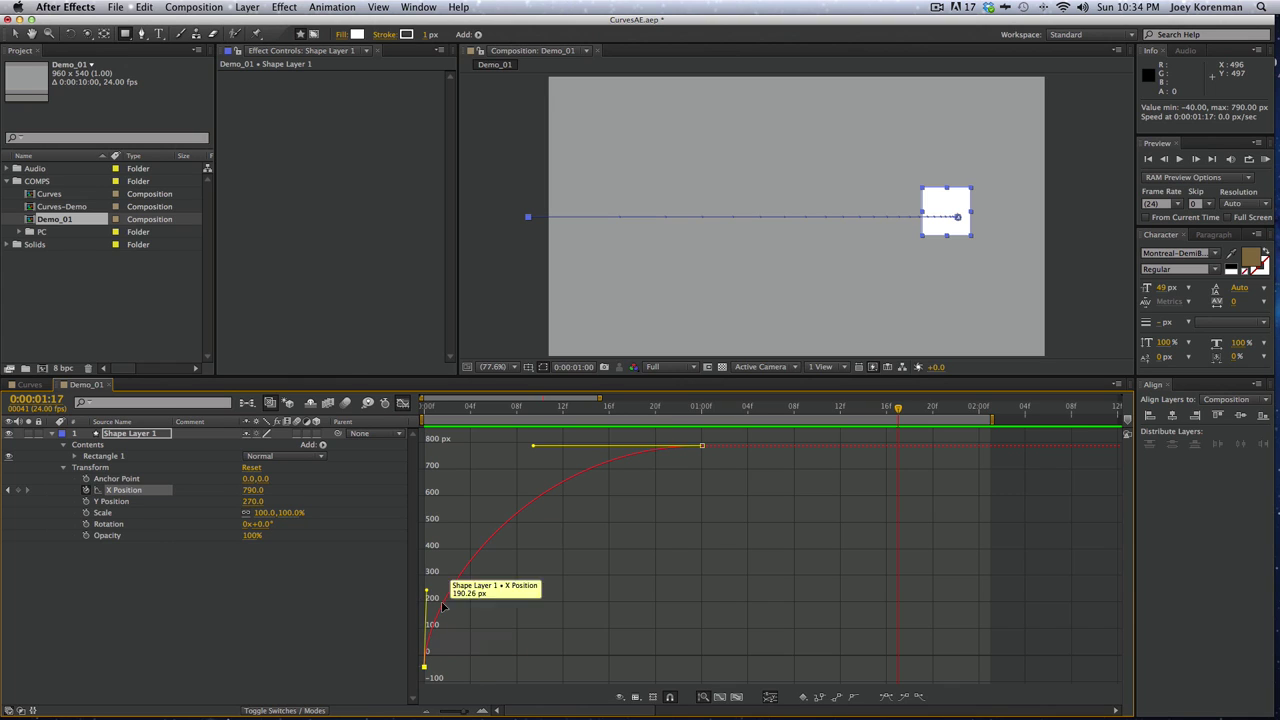
drag(425, 502, 426, 469)
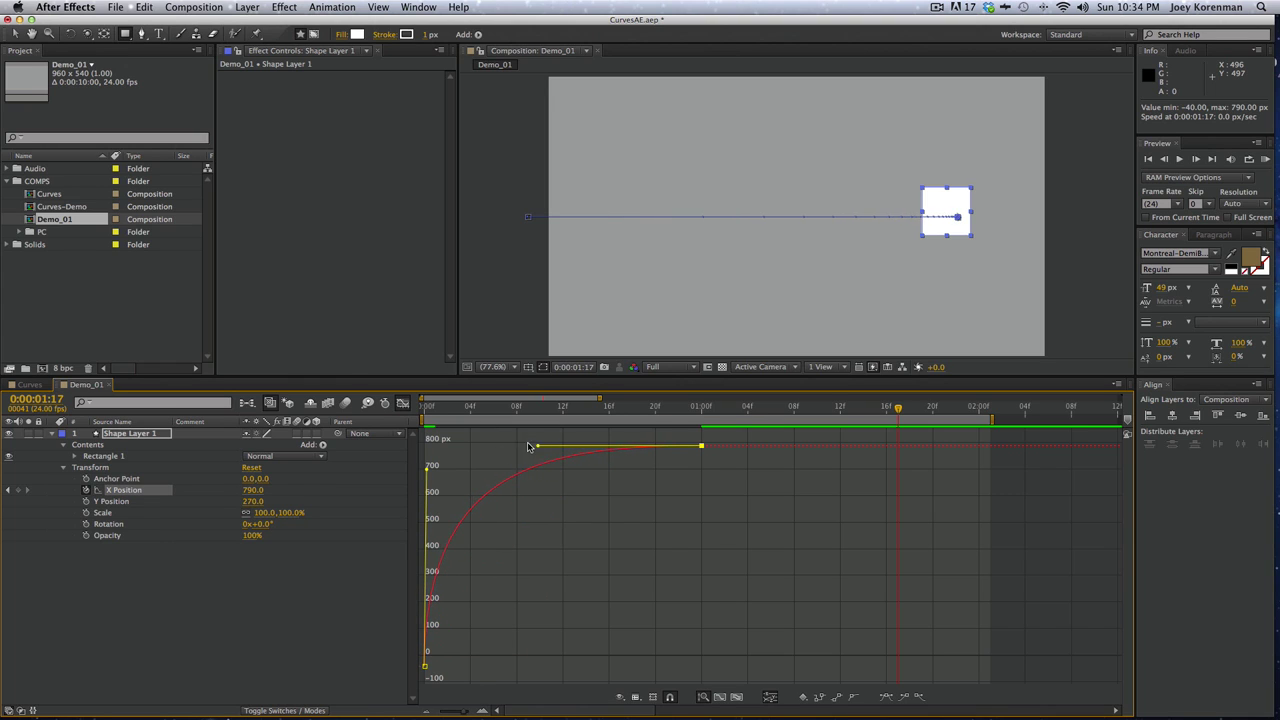
drag(533, 446, 486, 450)
key(KP_0)
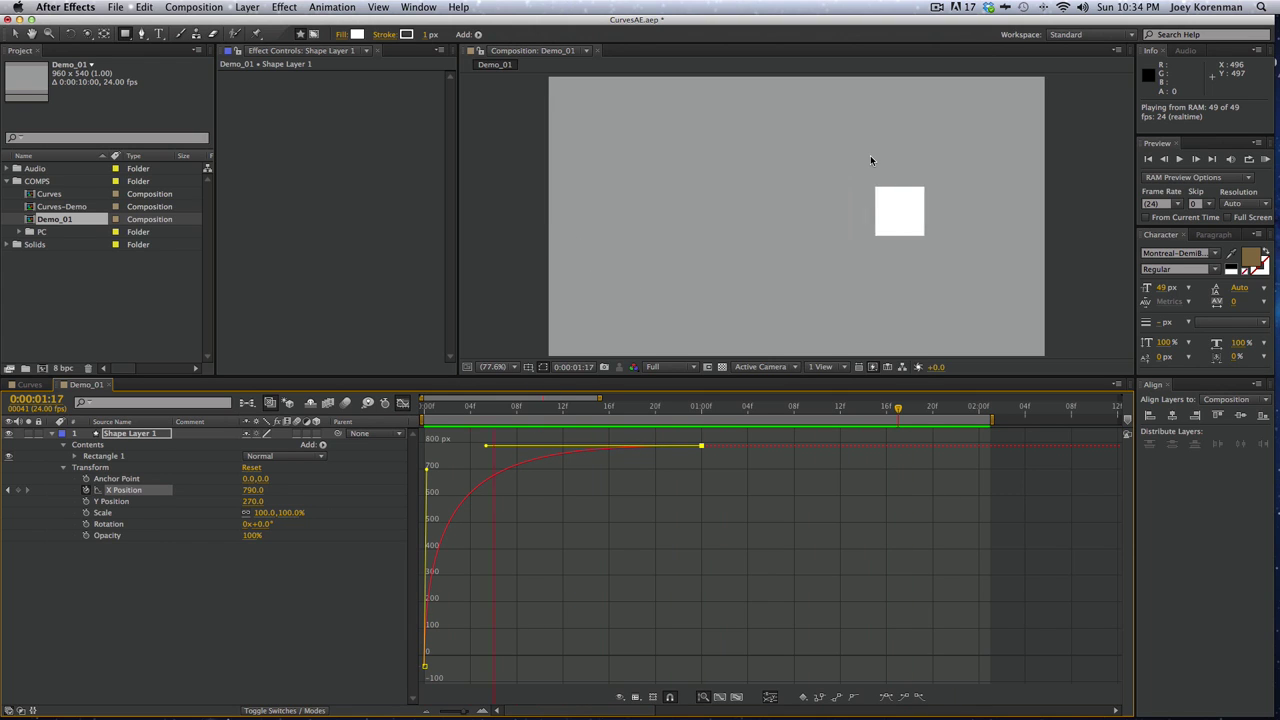
key(space)
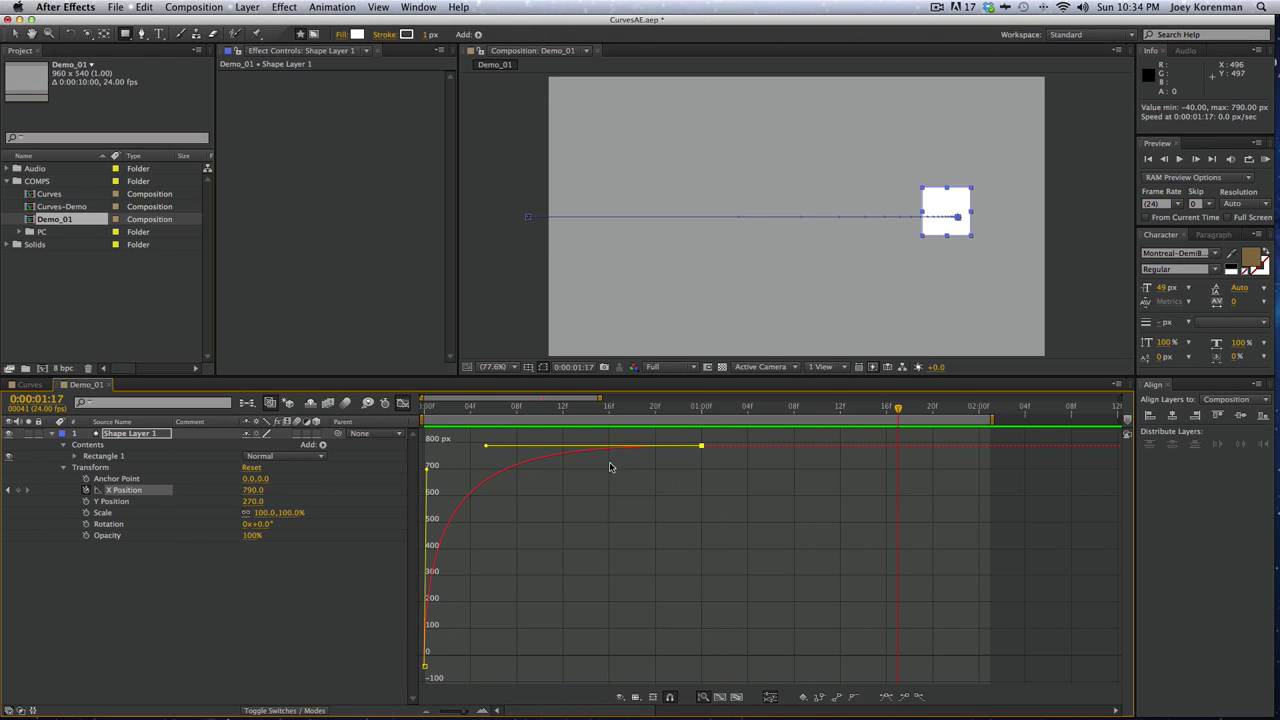
Flatten the first X Position keyframe's handle and stretch it to about frame 21, and RAM preview the S-shaped curve
click(562, 560)
drag(500, 590, 405, 676)
drag(427, 470, 668, 665)
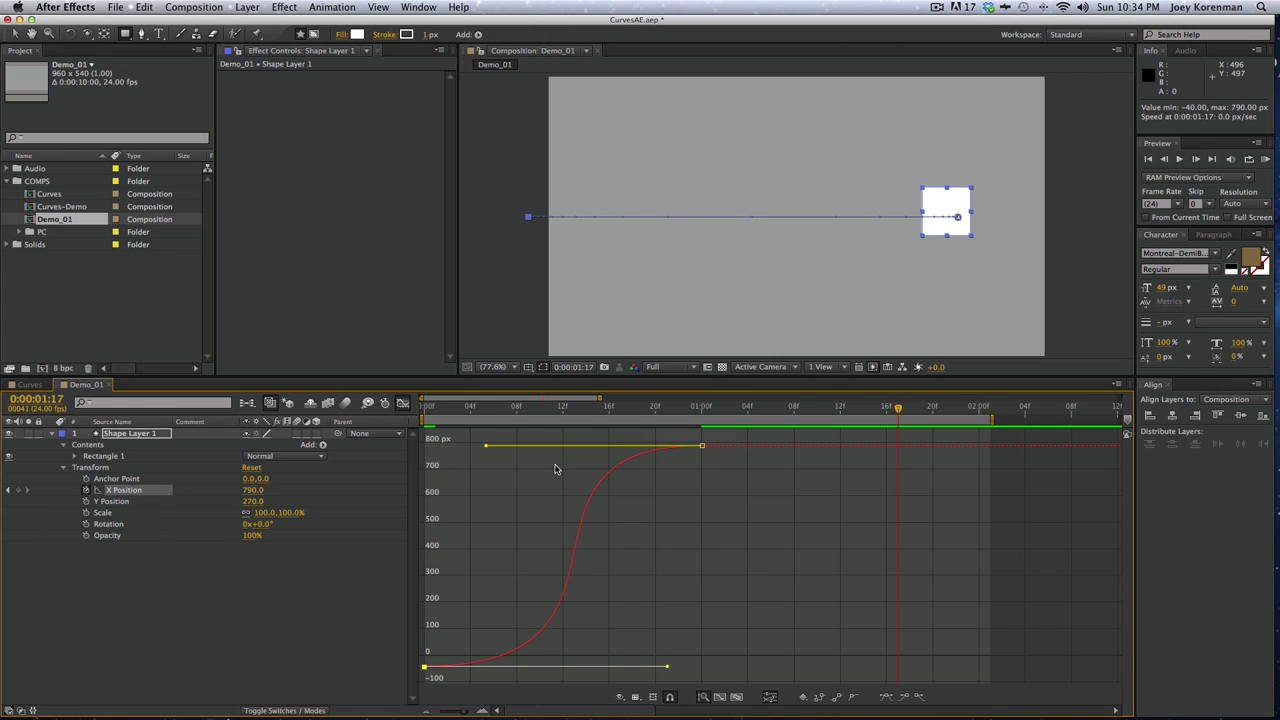
key(KP_0)
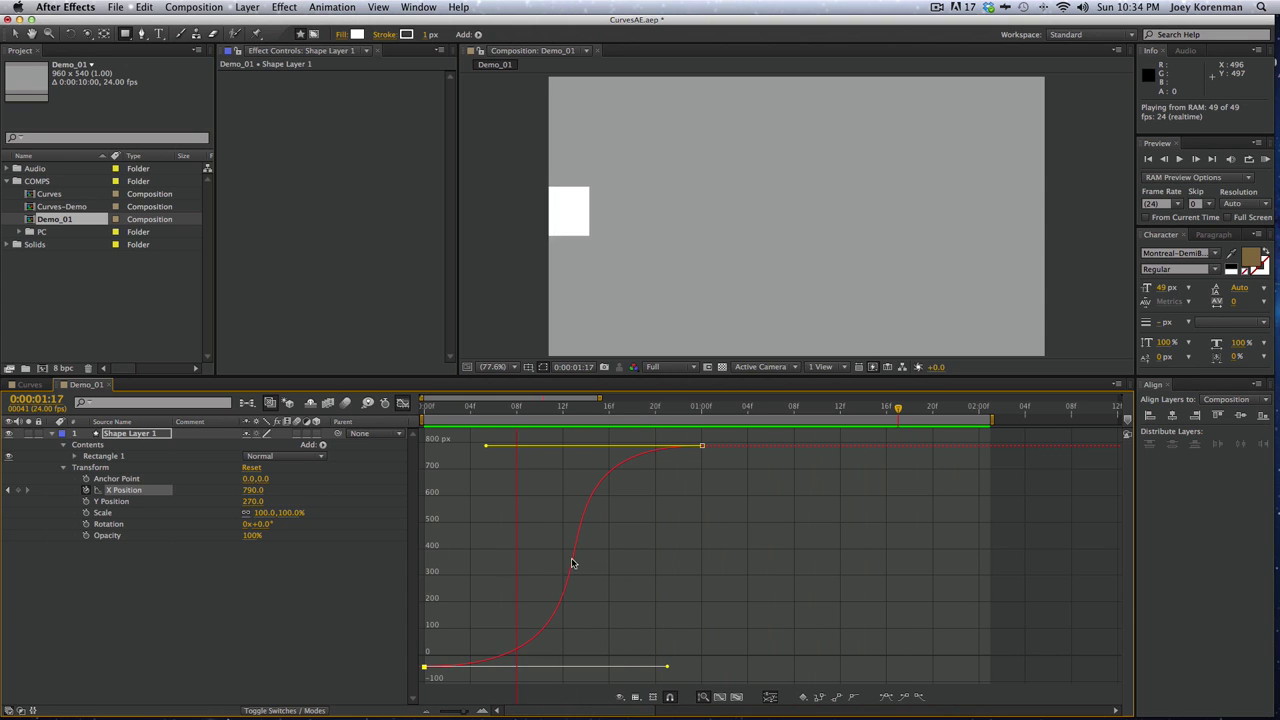
key(space)
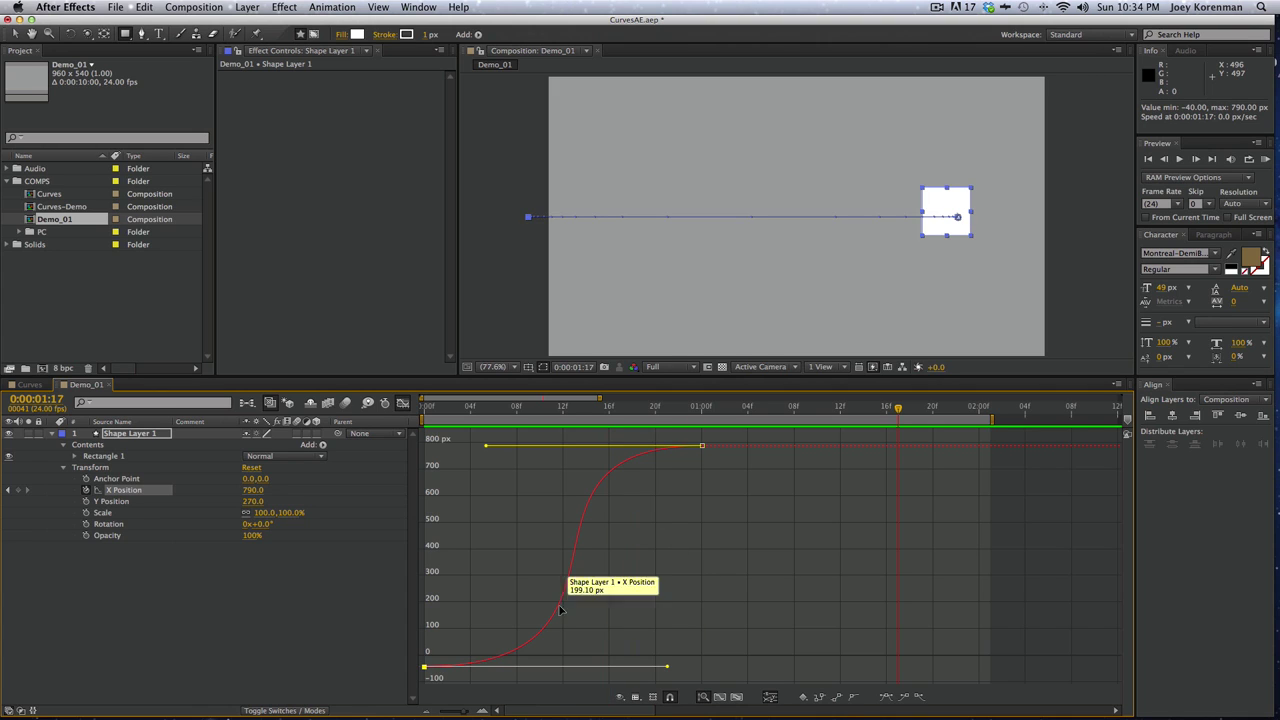
Pull the last keyframe's handle almost straight down to about 200 px and RAM preview the accelerating move with an abrupt stop
drag(486, 446, 709, 602)
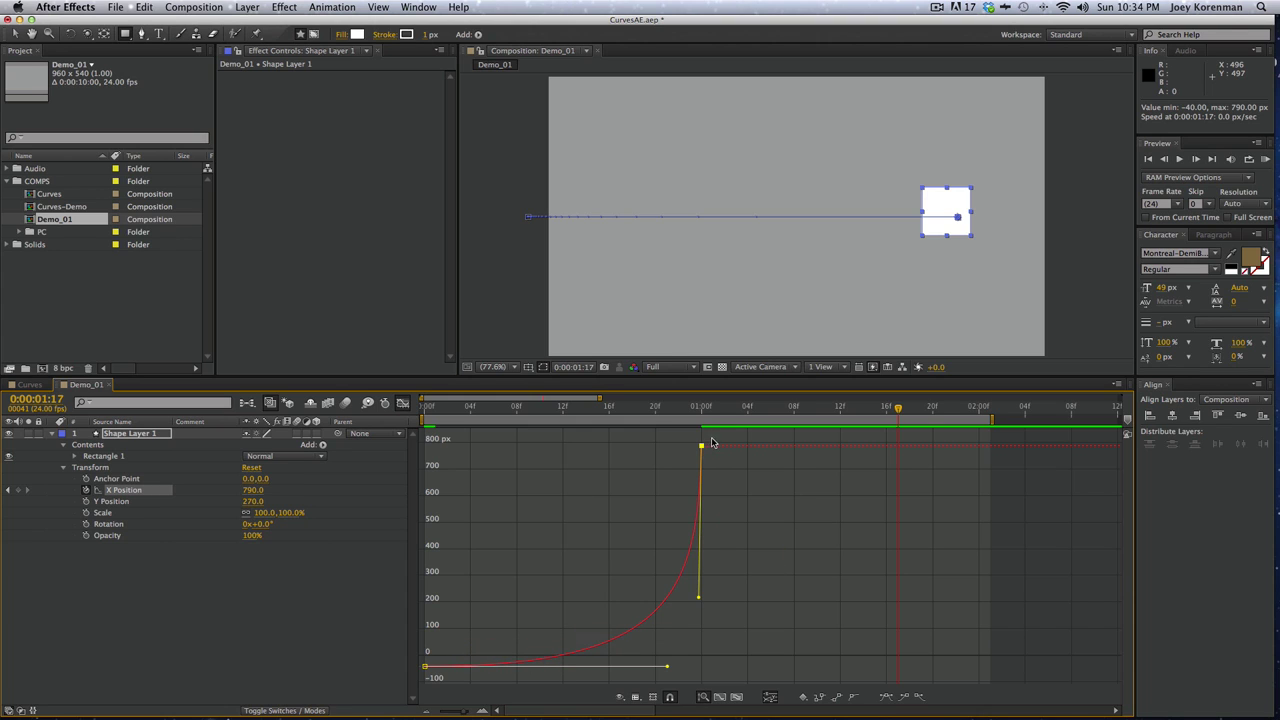
key(KP_0)
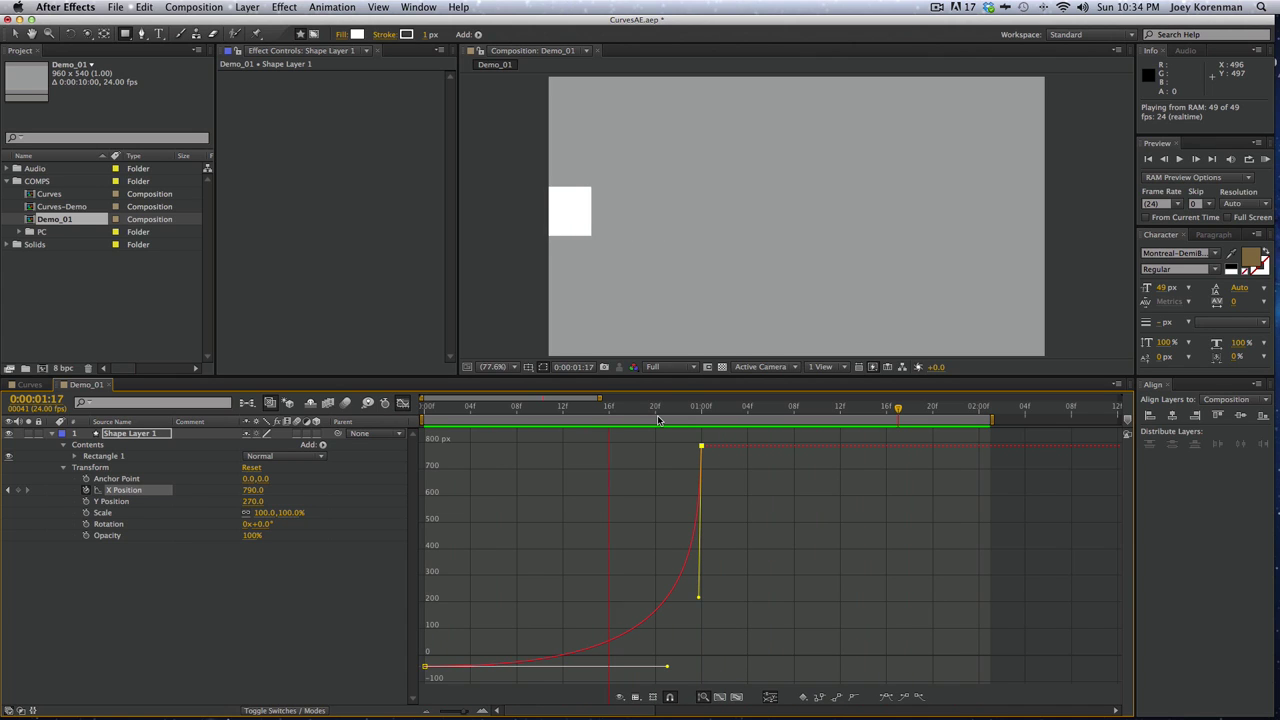
key(space)
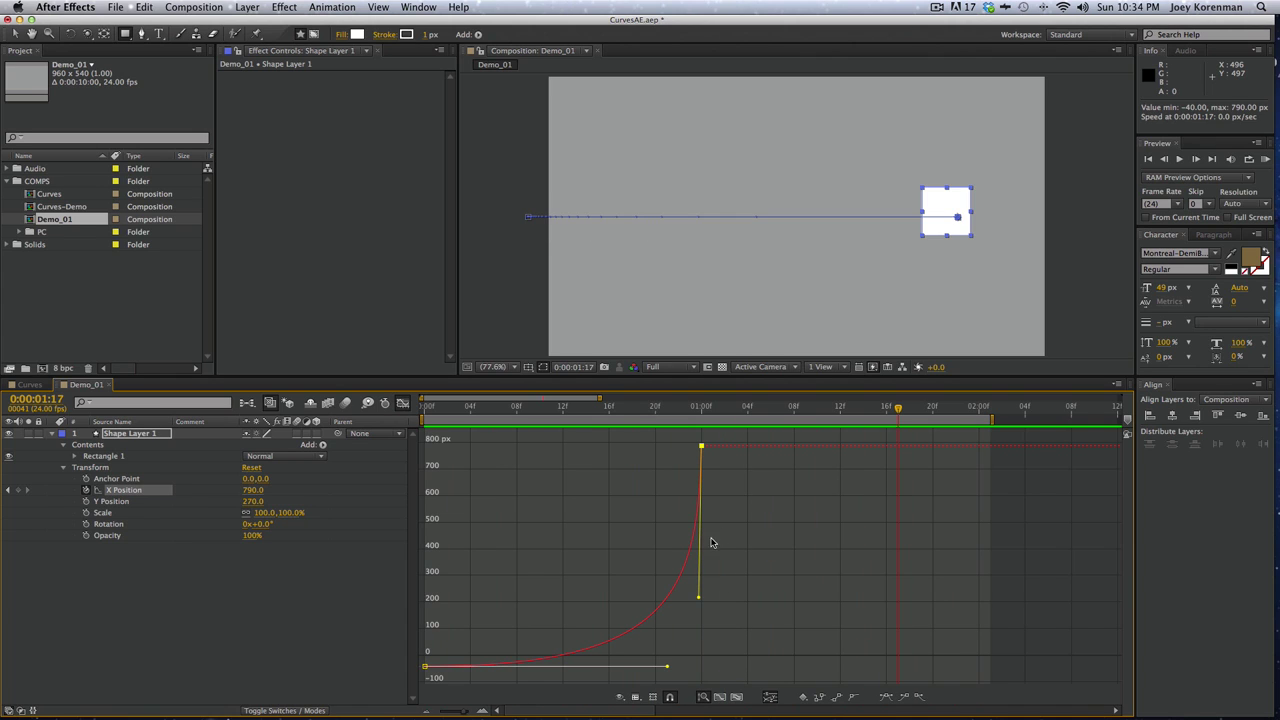
click(784, 577)
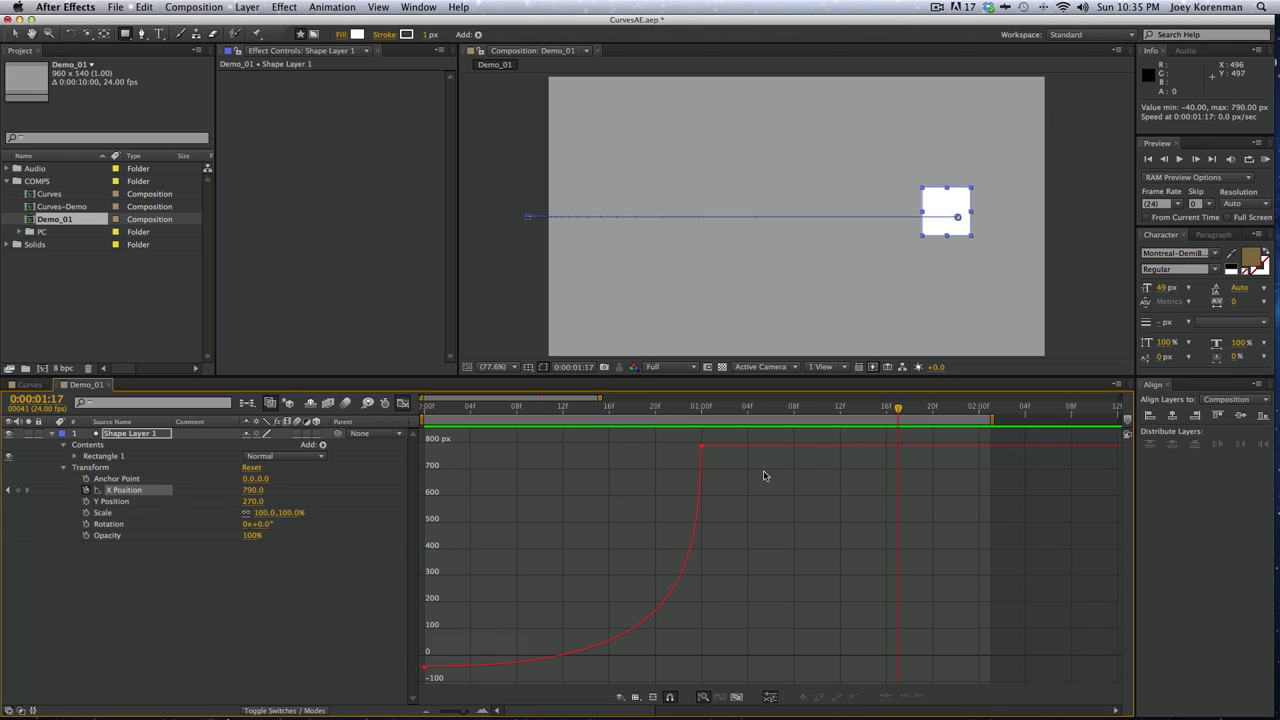
Reshape the last keyframe's handle into a short flat ease reaching back to about frame 18, and RAM preview the result
click(701, 446)
drag(699, 597, 627, 452)
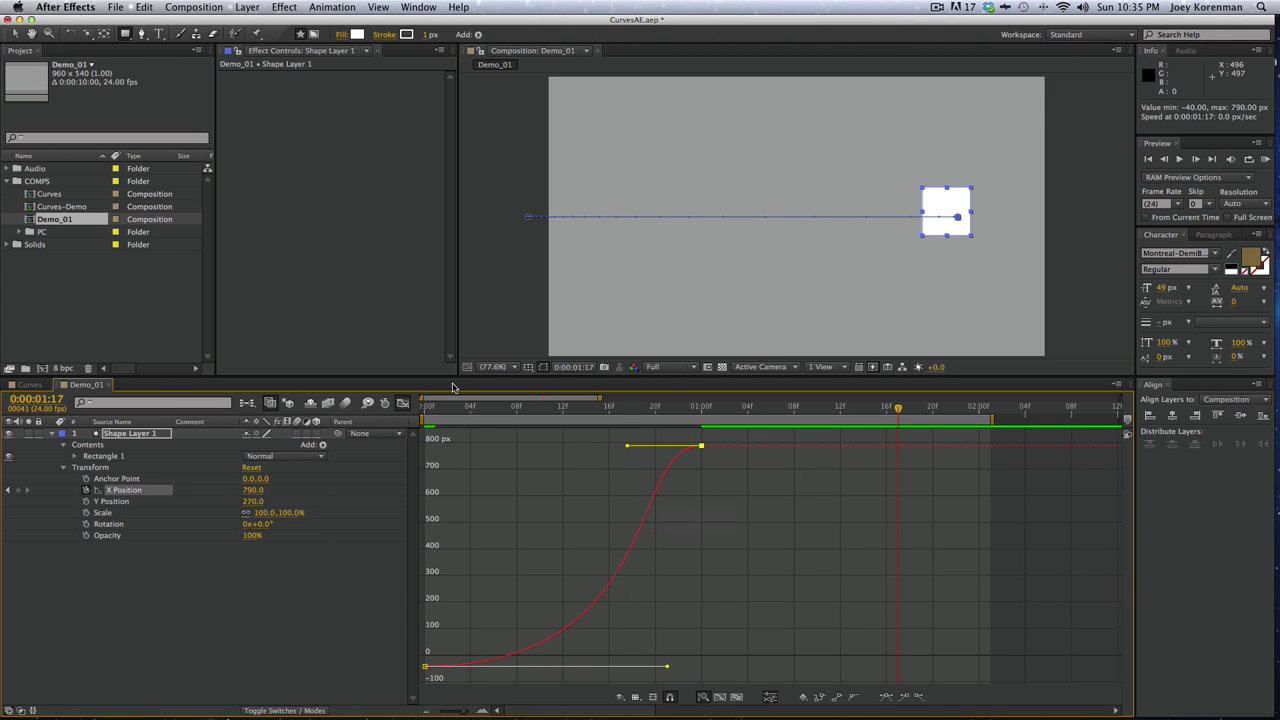
key(KP_0)
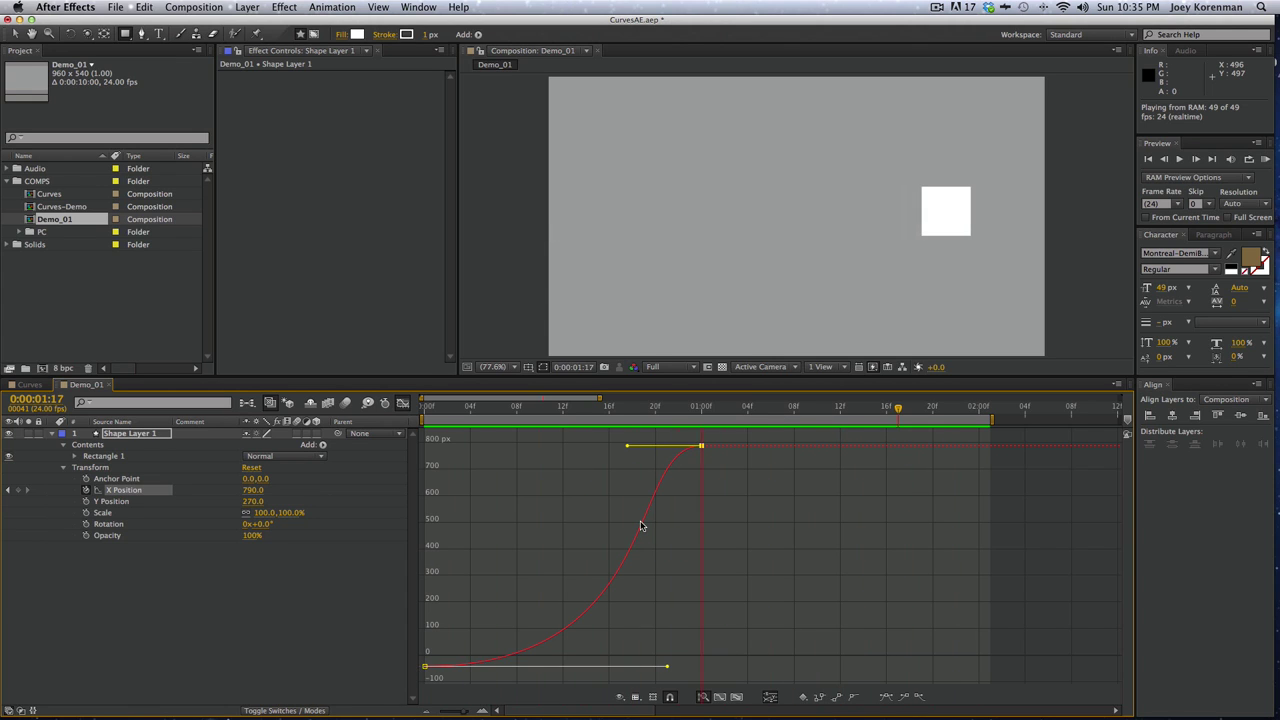
key(space)
click(717, 576)
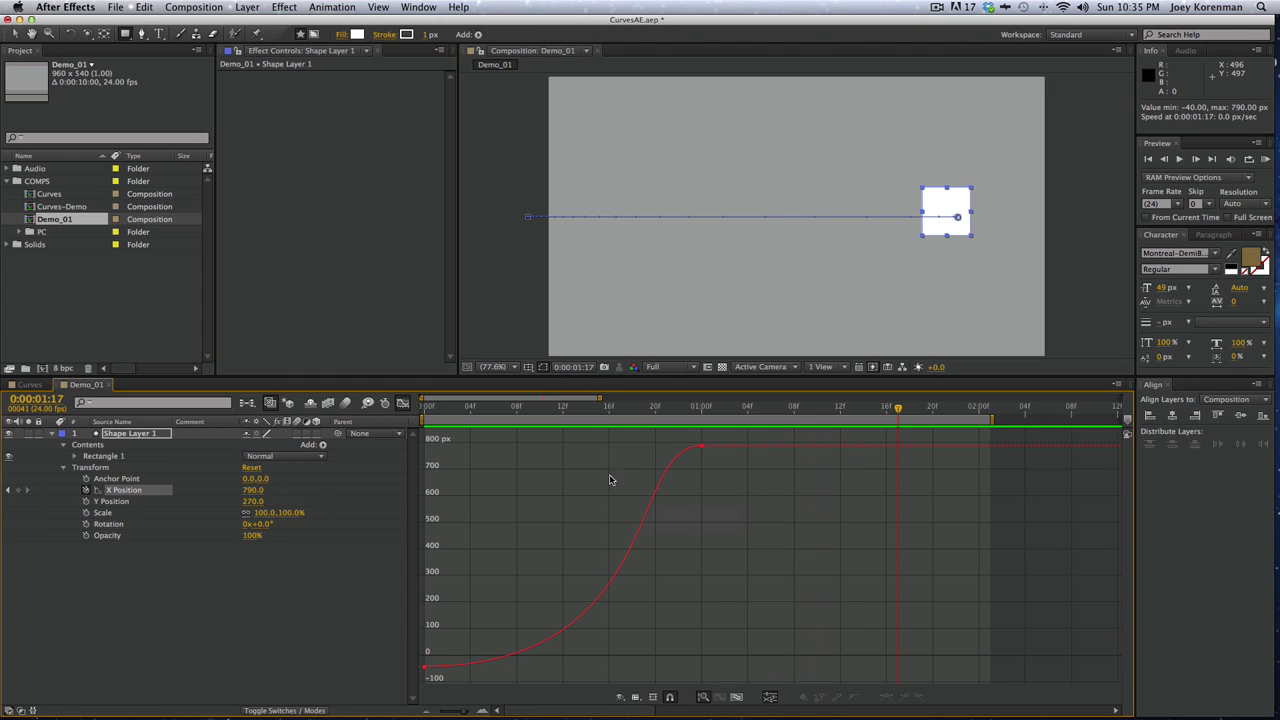
In the Curves composition, keyframe the Square layer's X and Y Position at frame 20
click(28, 384)
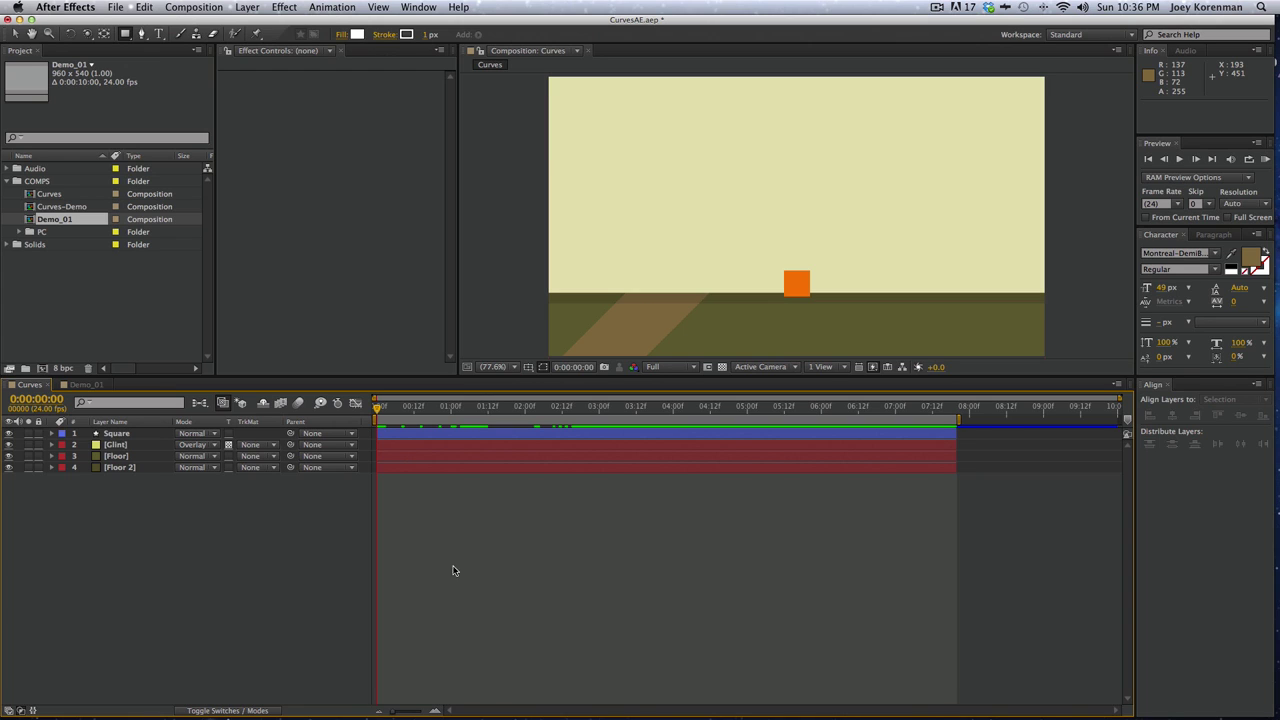
click(113, 434)
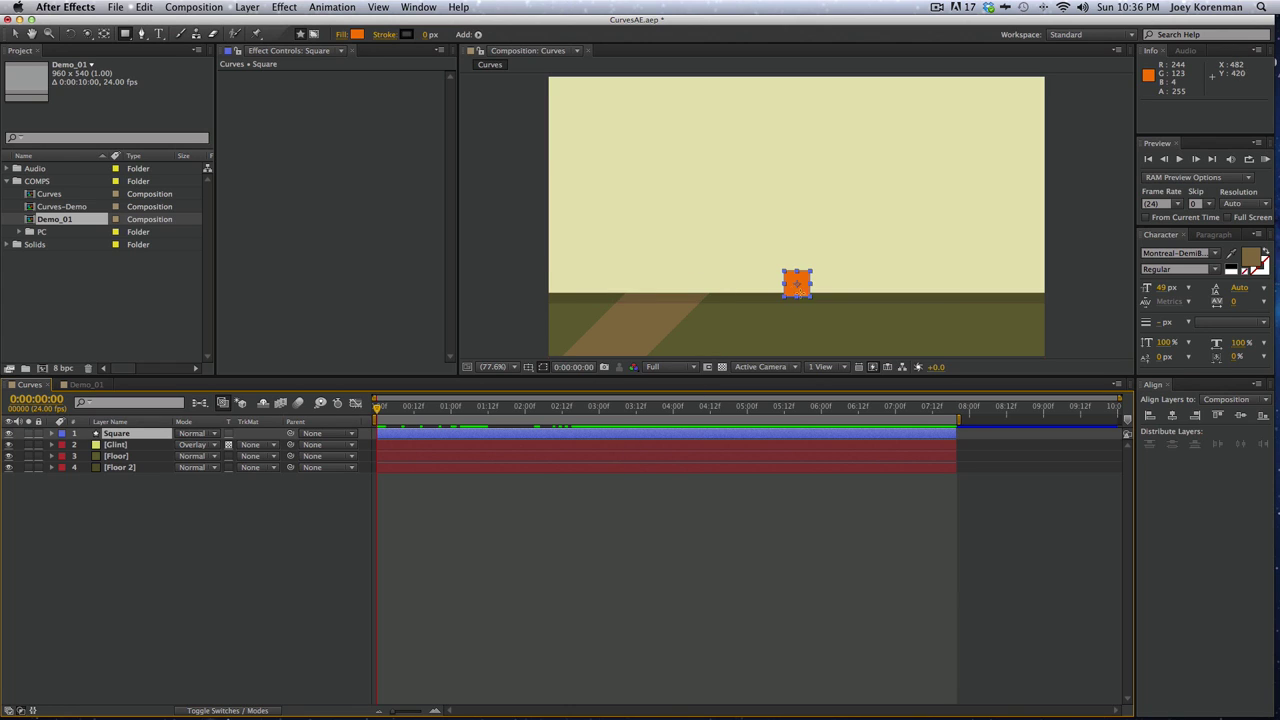
key(v)
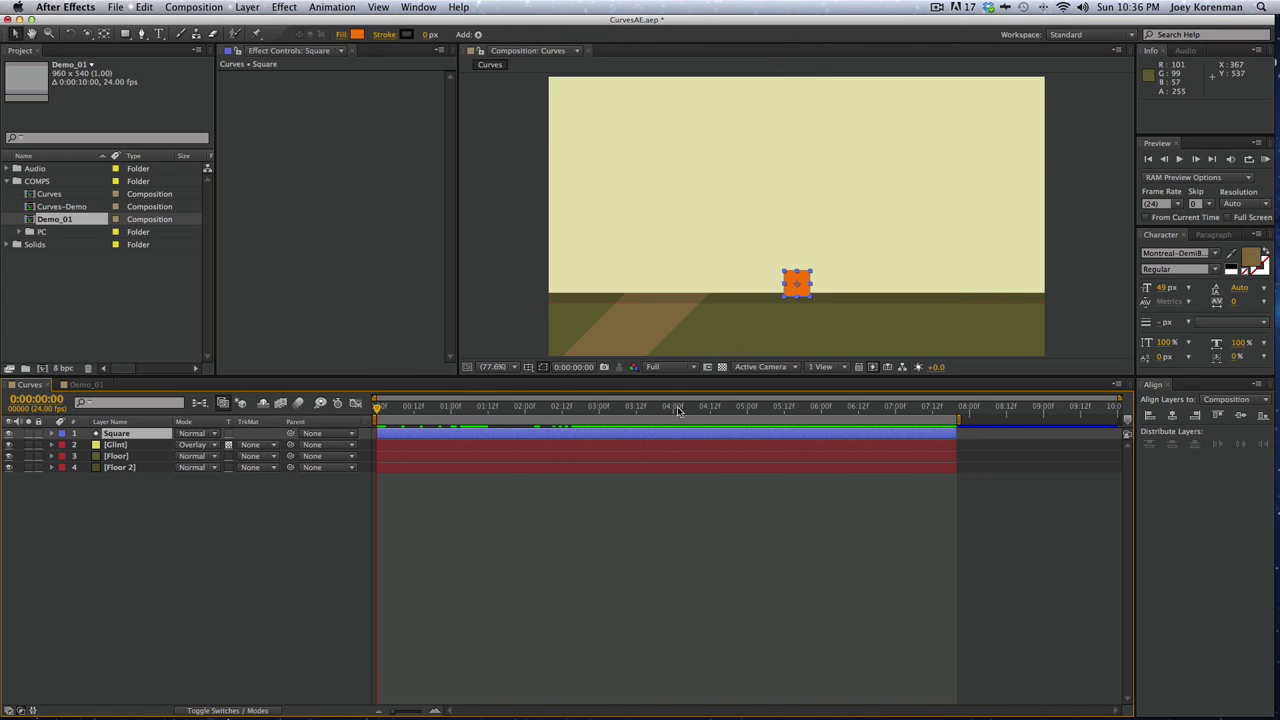
click(411, 407)
drag(411, 407, 440, 409)
key(p)
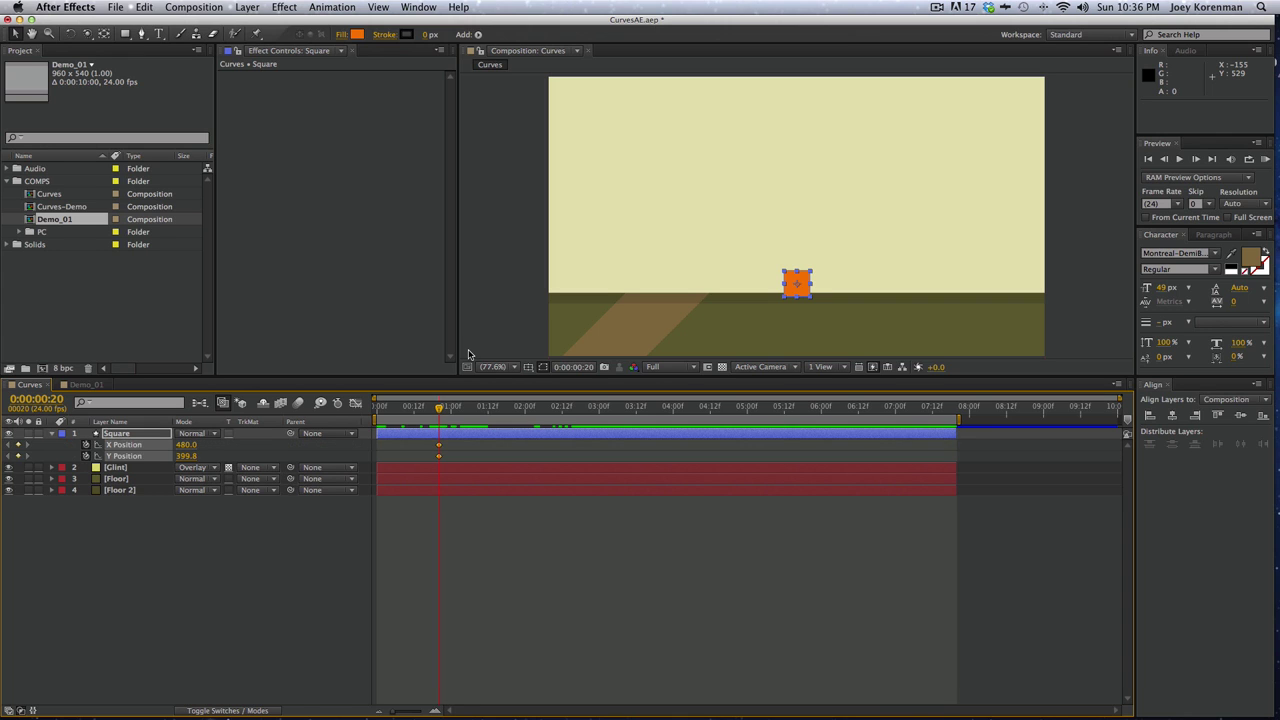
Remove the X Position keyframe from the Square layer, leaving only Y Position animated
click(473, 668)
click(124, 434)
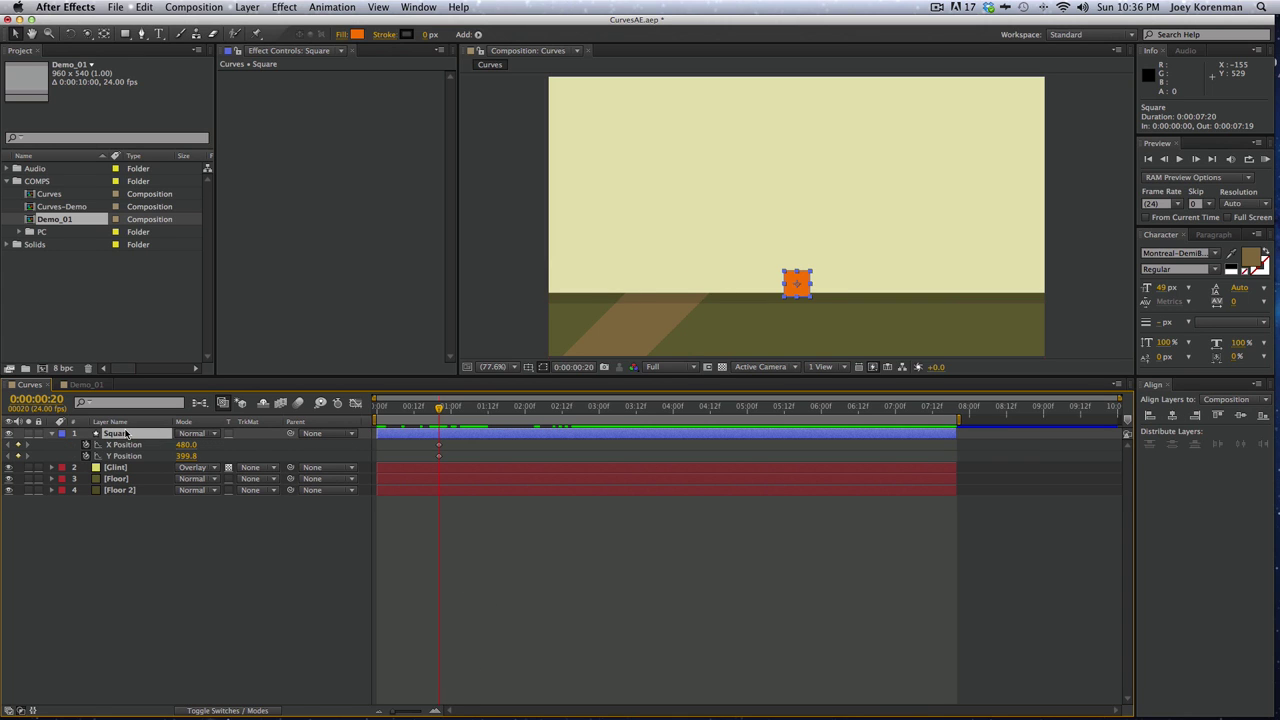
right_click(114, 435)
click(109, 447)
click(128, 456)
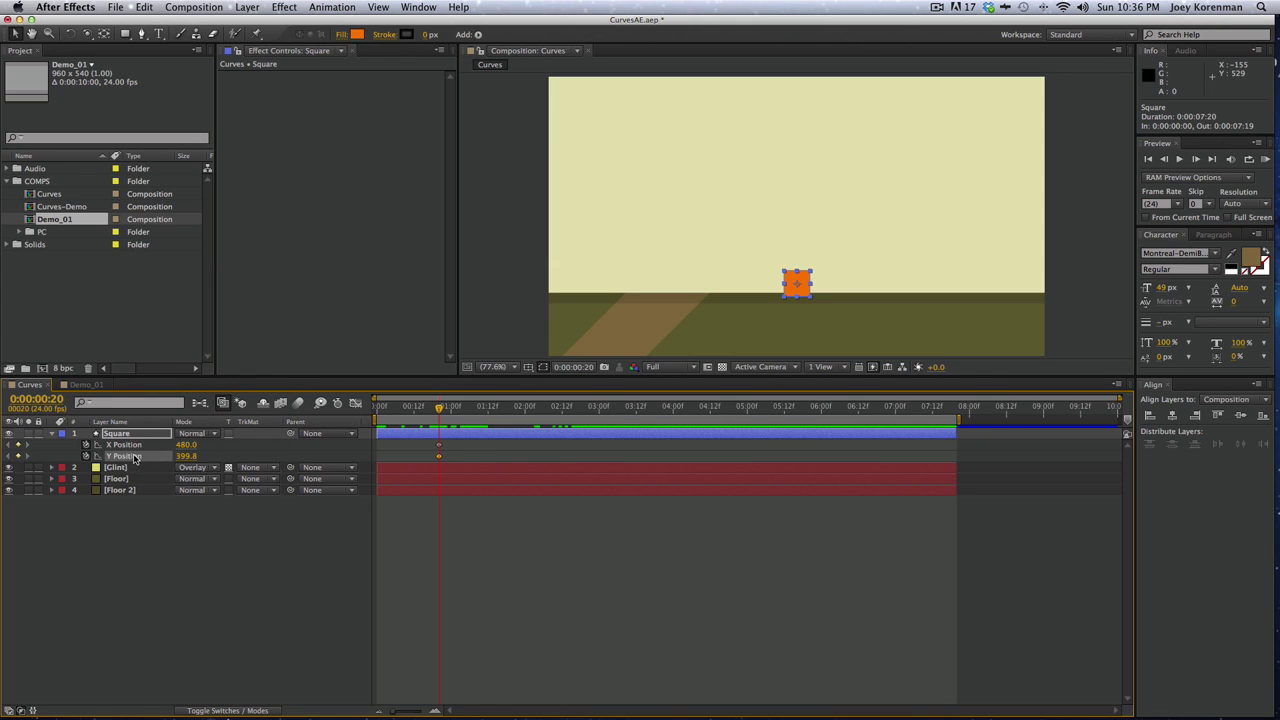
key(super+shift+a)
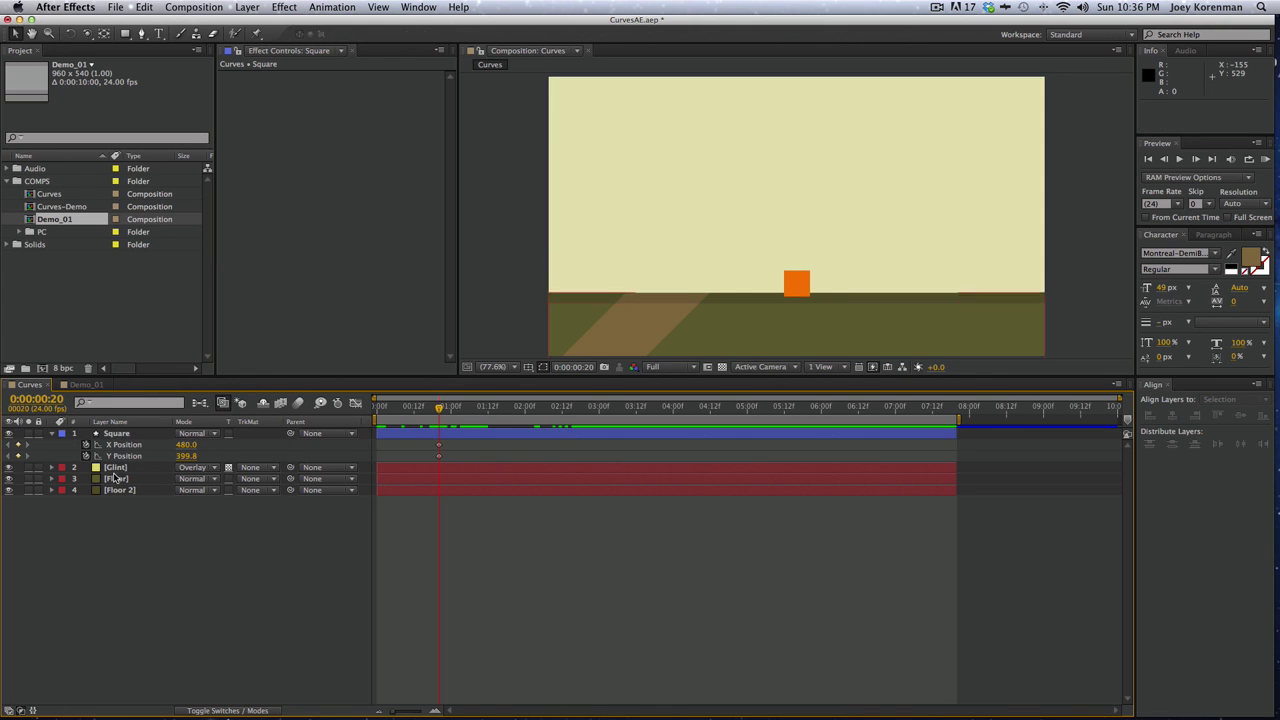
click(126, 455)
click(122, 446)
click(86, 445)
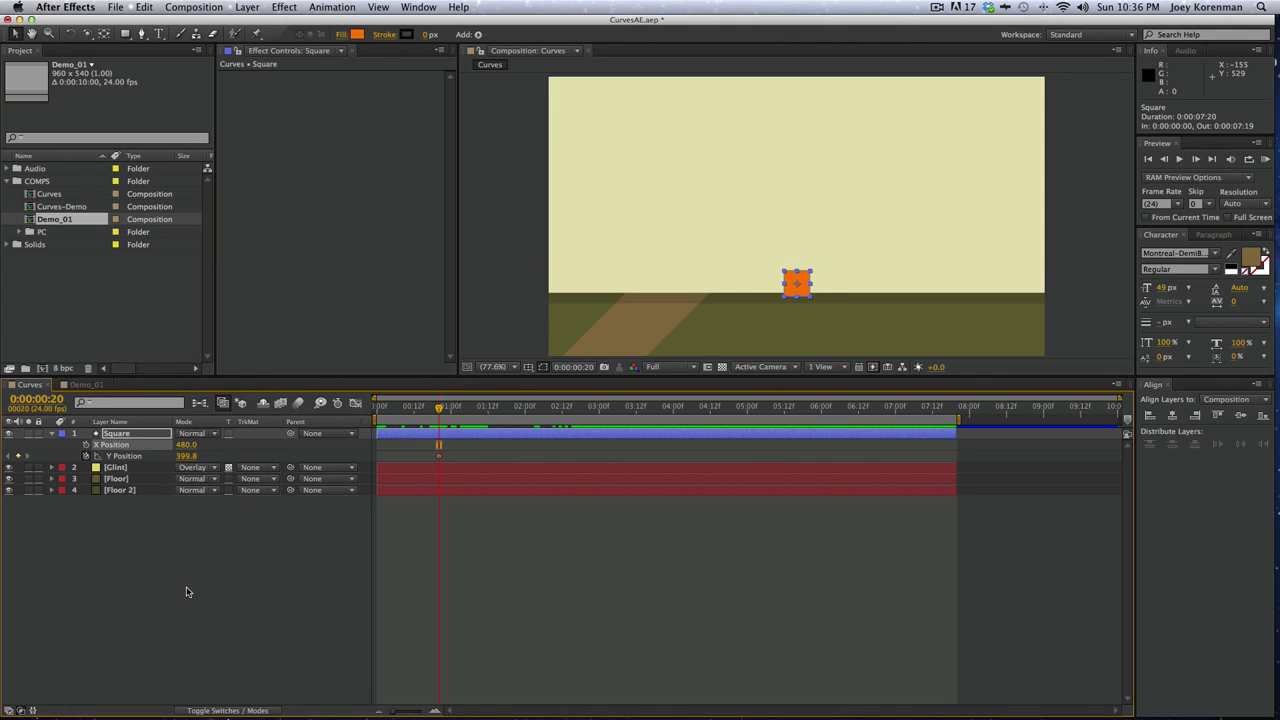
click(185, 592)
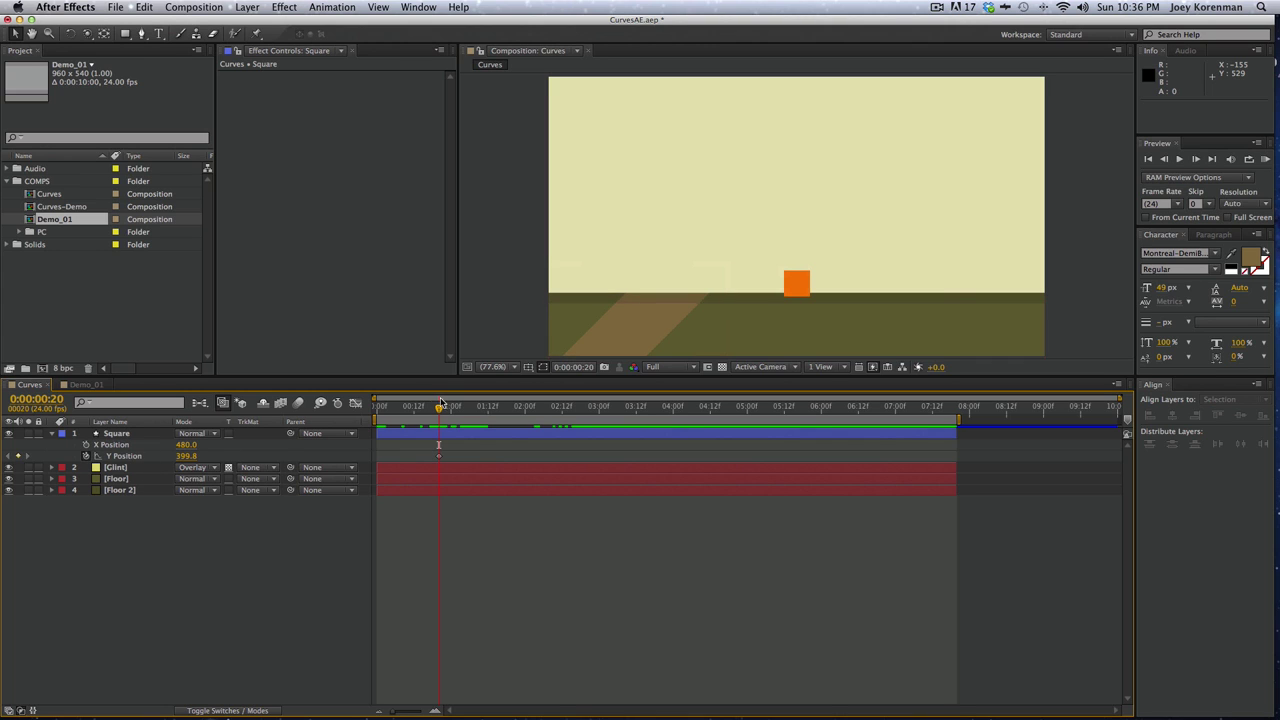
At frame 0, set the Square's Y Position to about -32.2 so it starts above the frame
drag(424, 407, 330, 414)
click(186, 456)
click(216, 523)
click(189, 457)
click(190, 570)
mouse_move(188, 458)
mouse_down()
mouse_move(2, 458)
mouse_move(60, 456)
mouse_move(34, 456)
mouse_up()
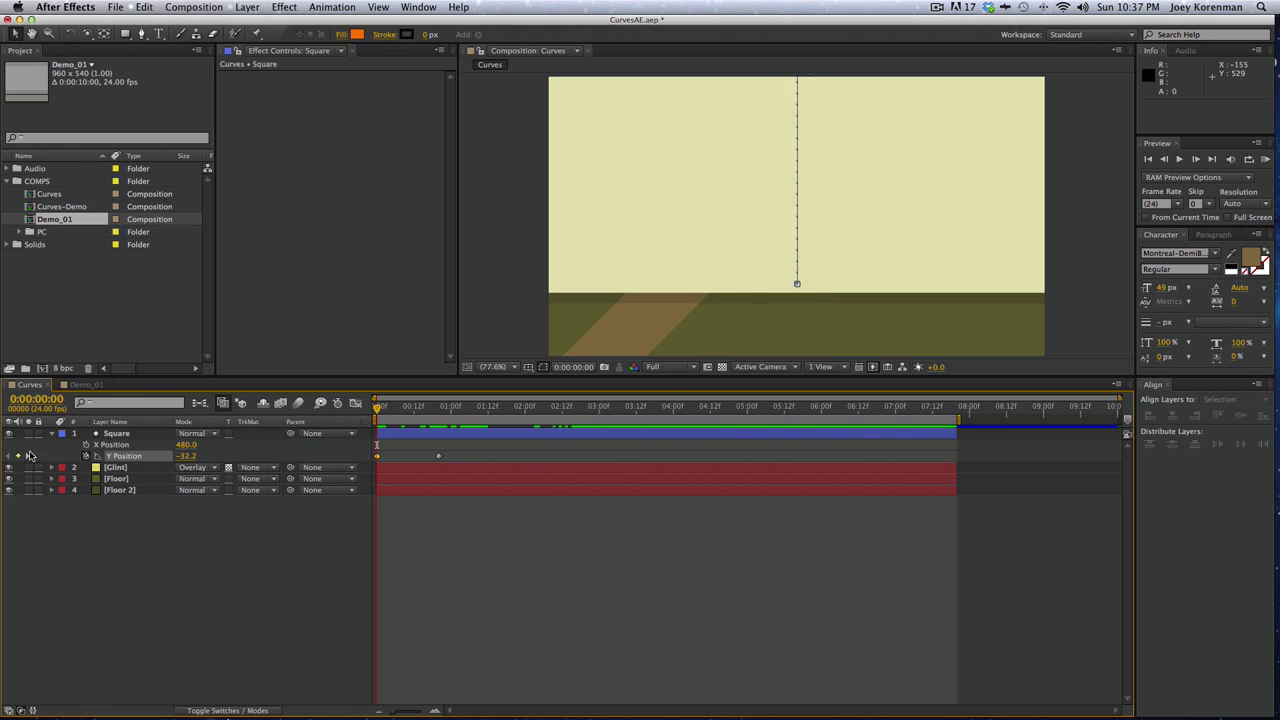
Set the work area to end at 0:00:01:09 and preview the square's linear fall
click(431, 499)
key(space)
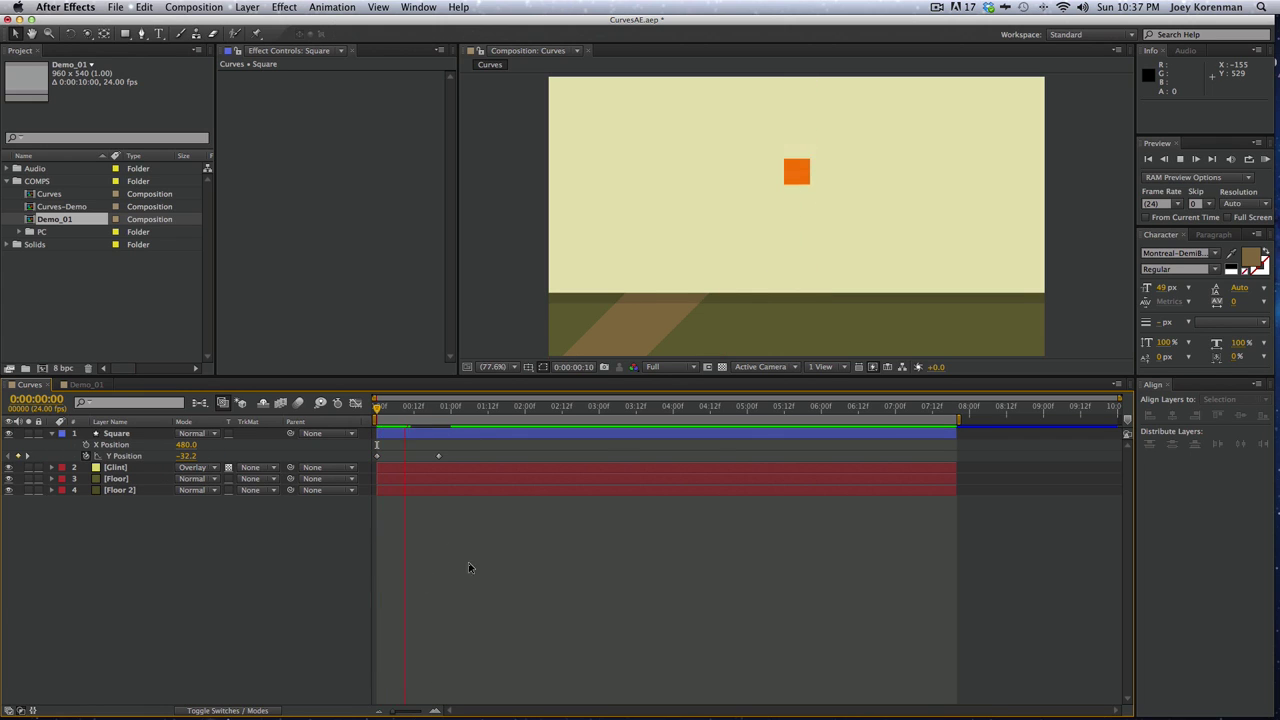
click(470, 407)
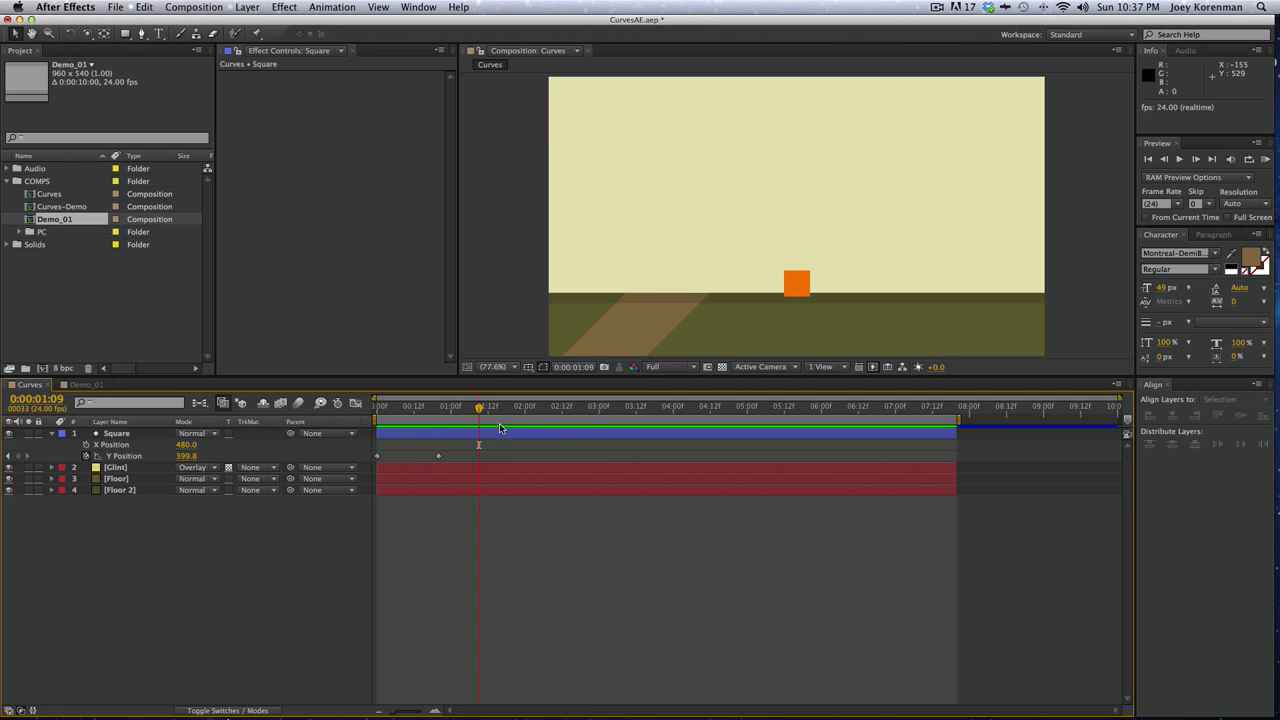
key(n)
key(space)
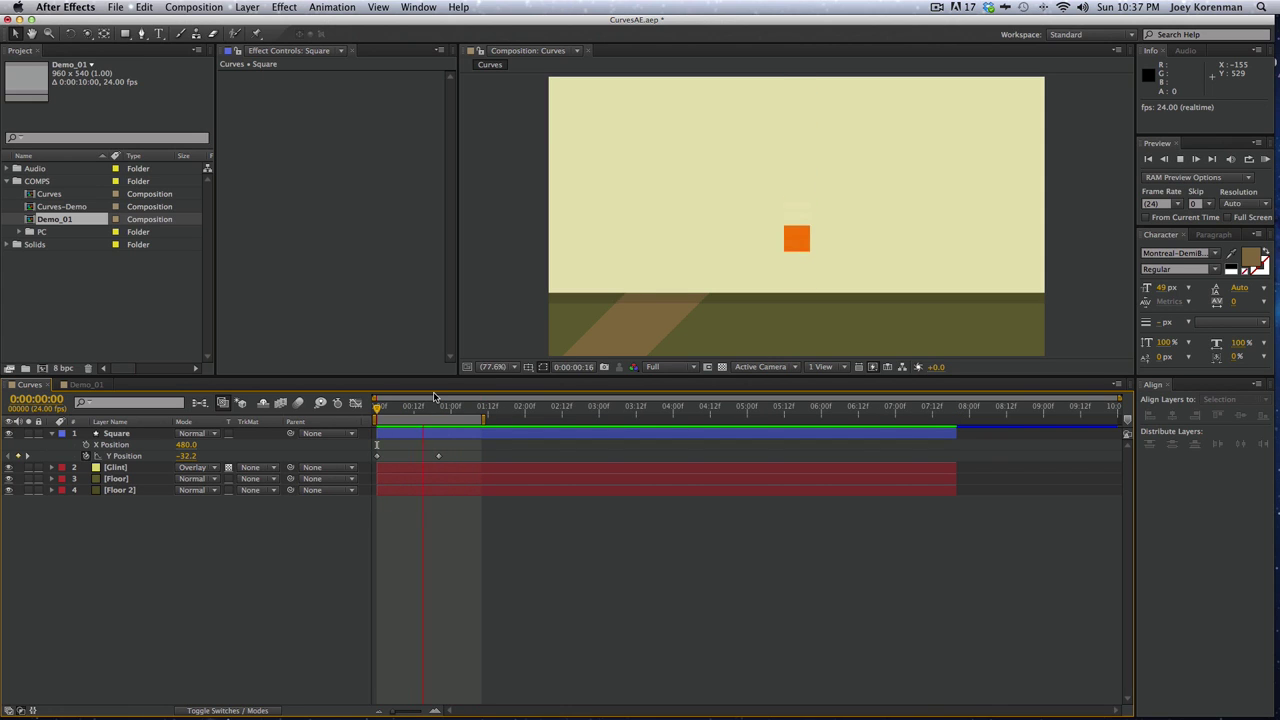
key(space)
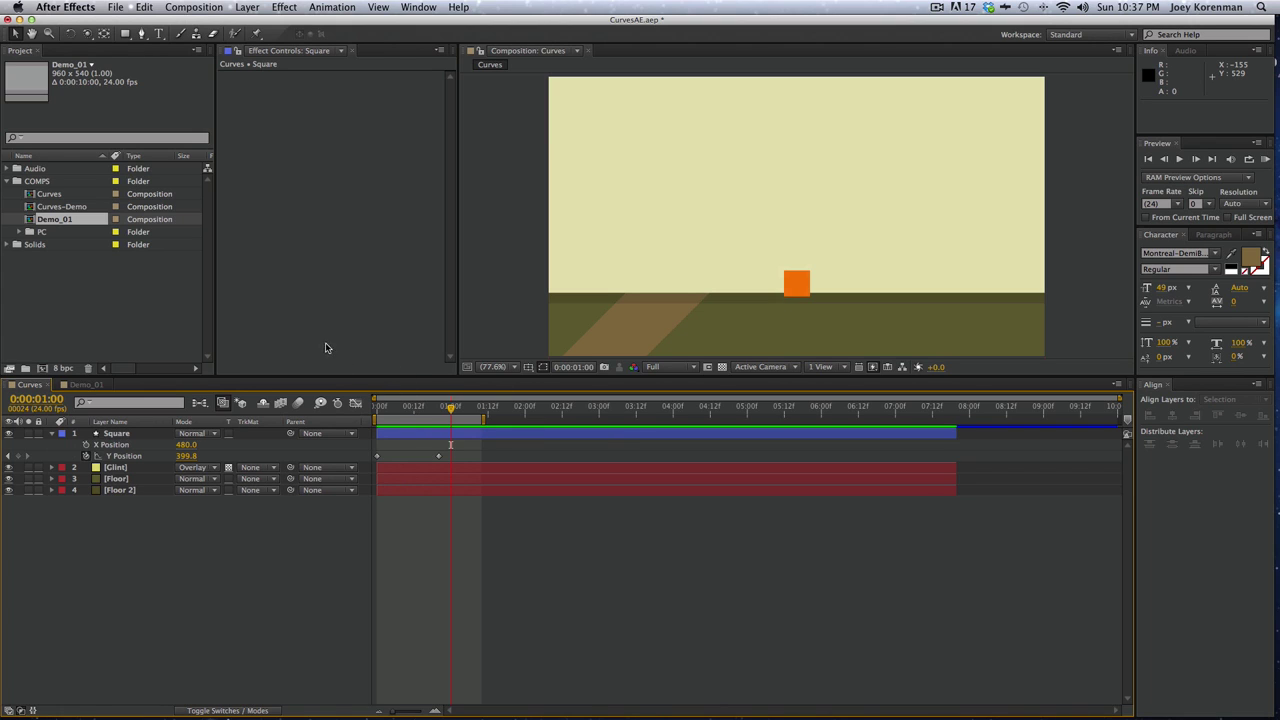
Show the Y Position curve fitted in the Graph Editor and apply Easy Ease to both of its keyframes
click(128, 456)
click(355, 402)
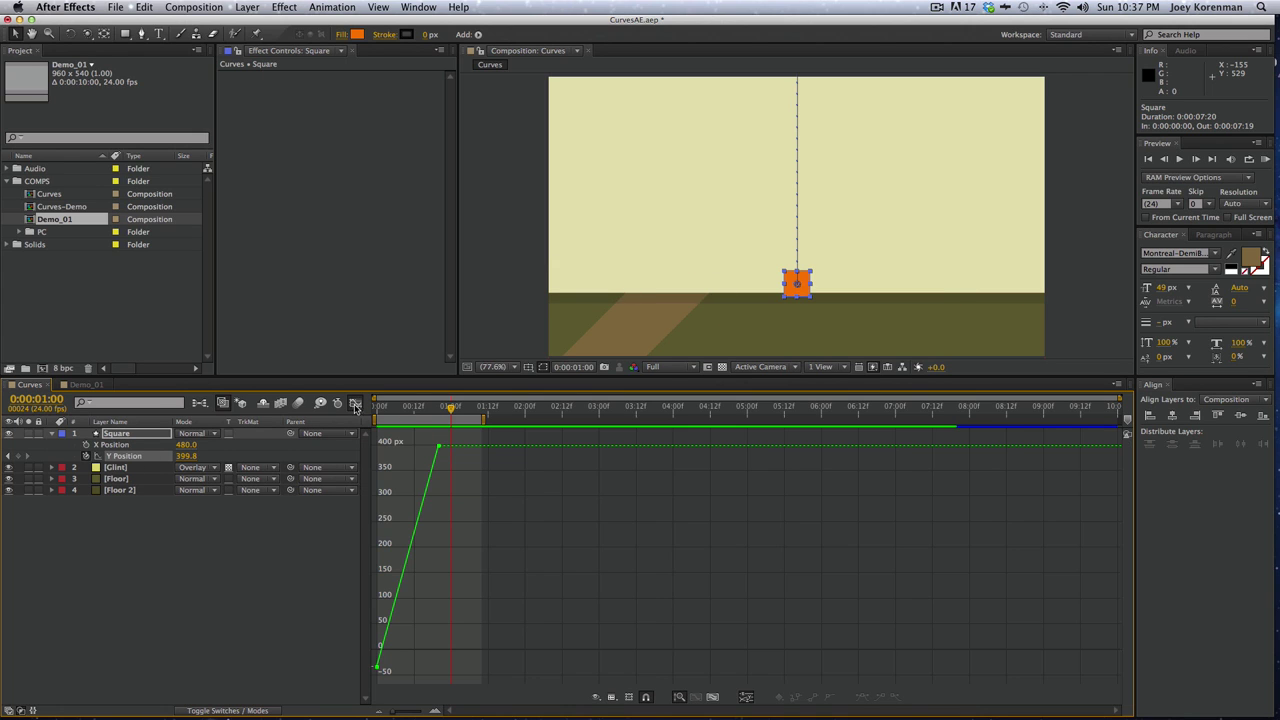
click(135, 459)
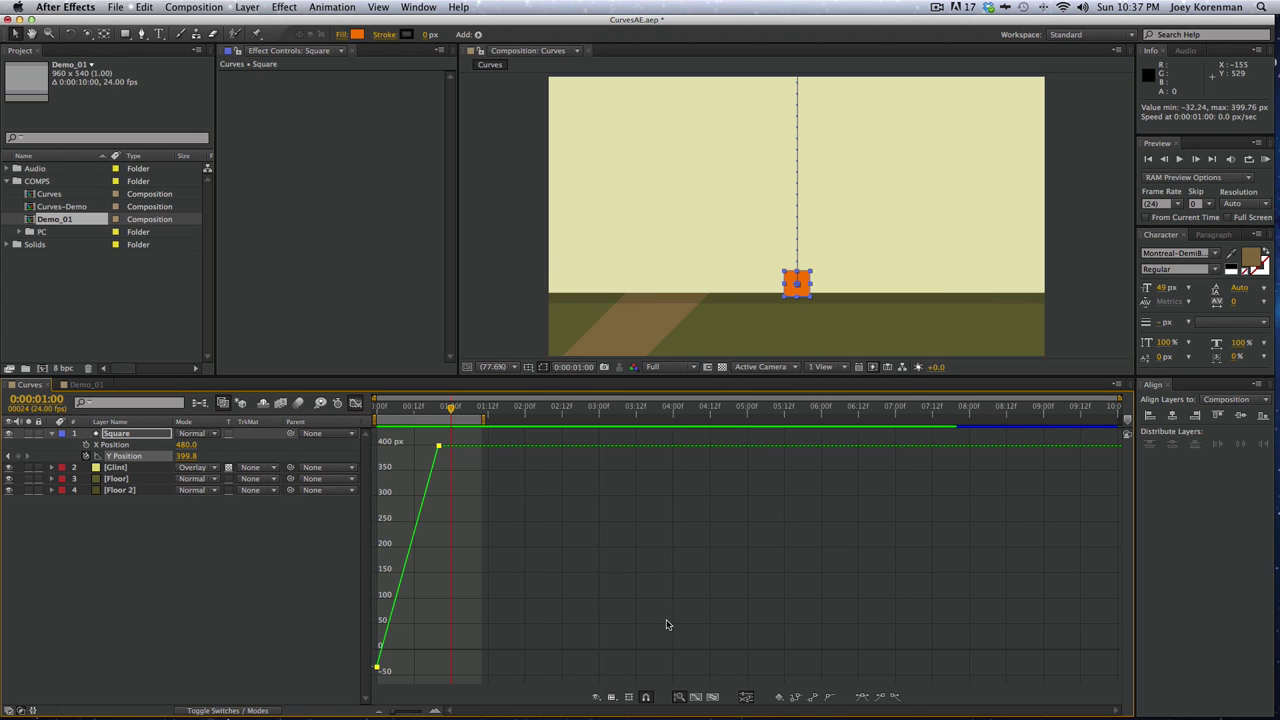
click(715, 697)
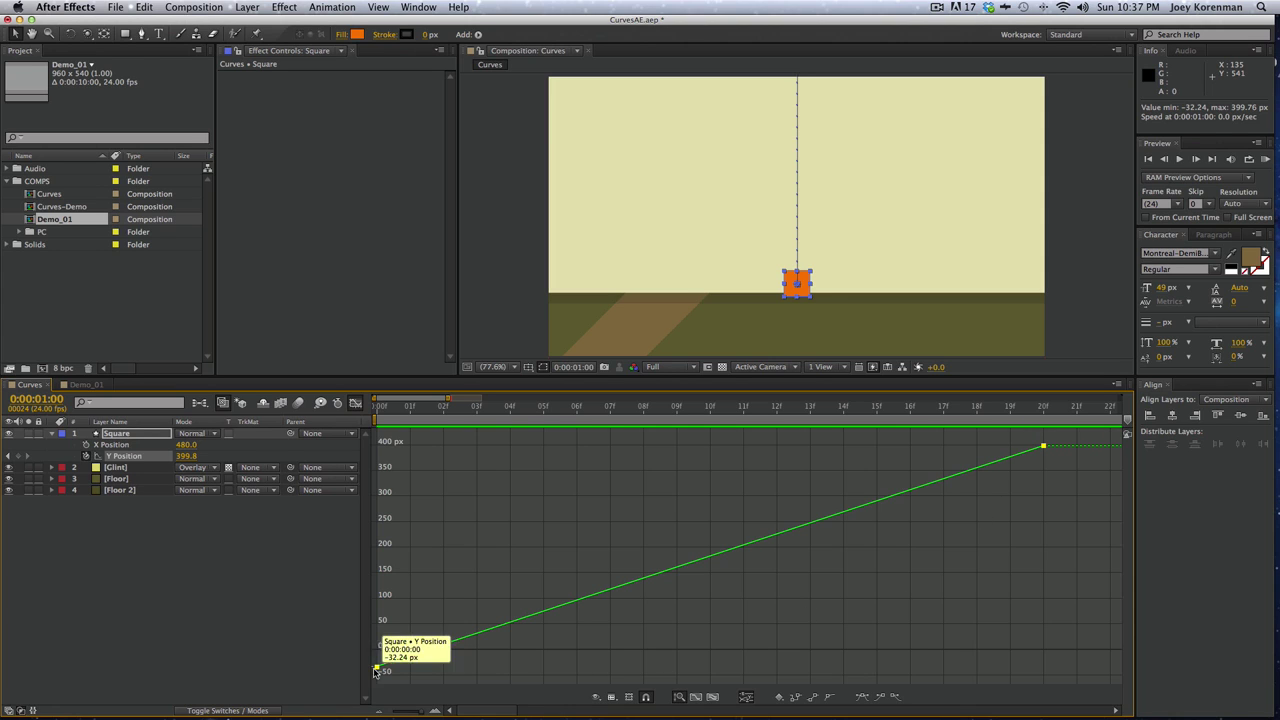
drag(467, 587, 367, 691)
shift+click(1044, 446)
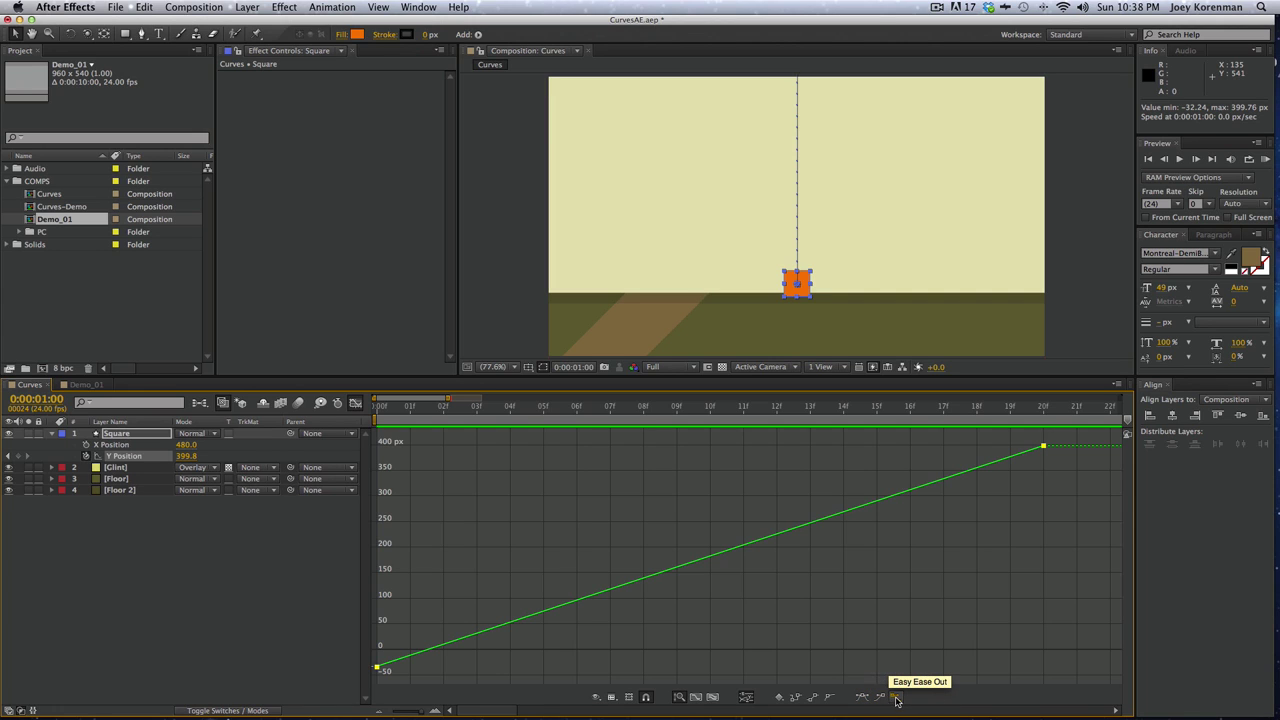
click(862, 697)
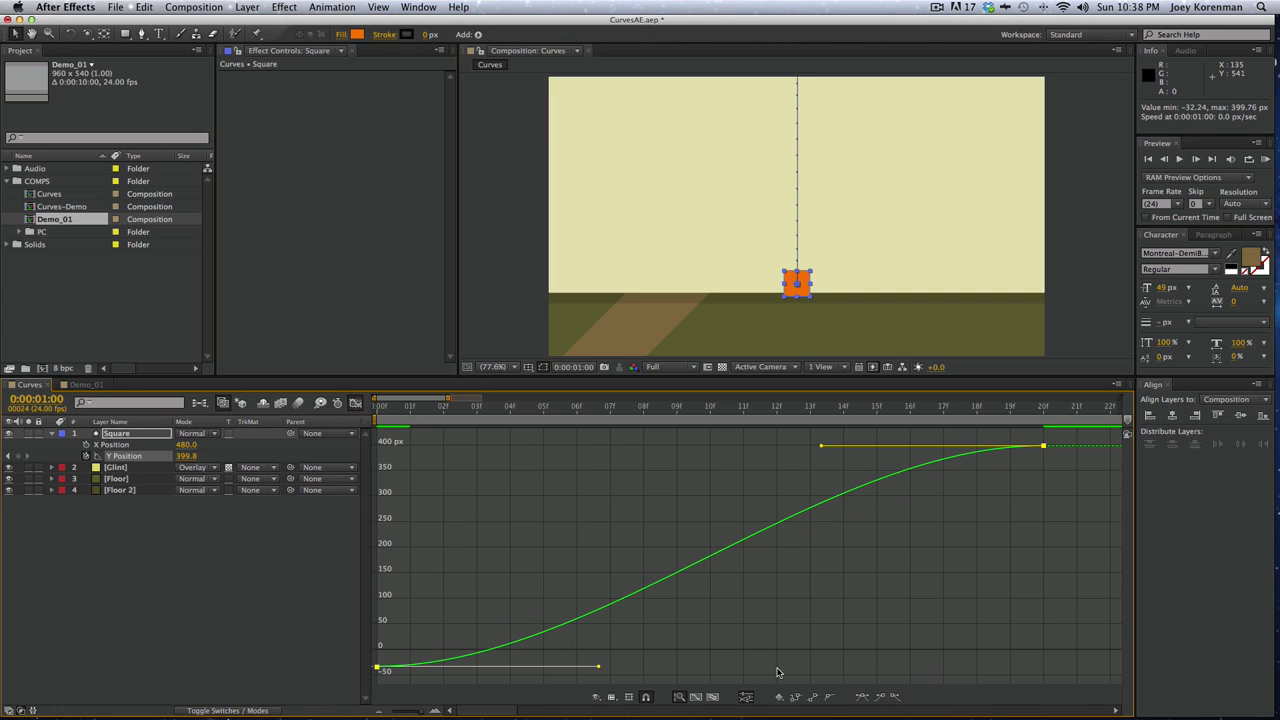
Stretch the first Y Position keyframe's handle flat to about frame 12 and pull the last one's almost straight down to about 130 px
click(483, 580)
drag(452, 616, 367, 681)
drag(598, 668, 745, 662)
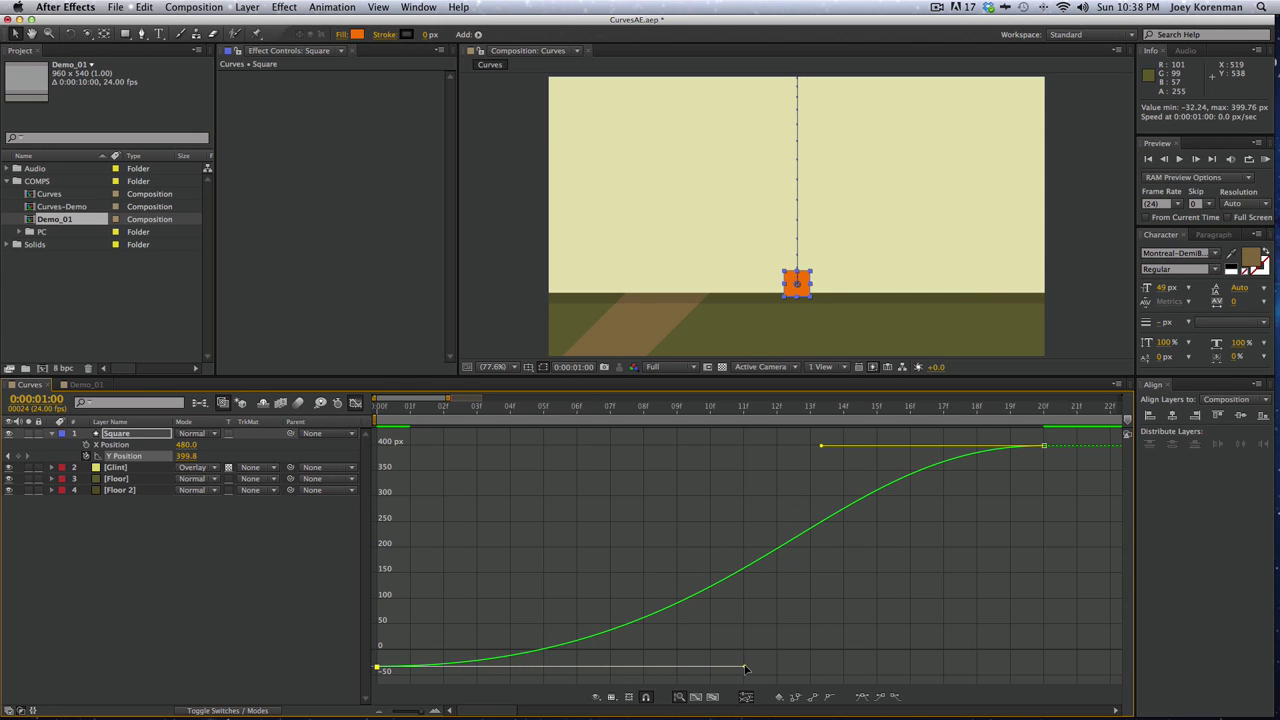
drag(745, 668, 780, 663)
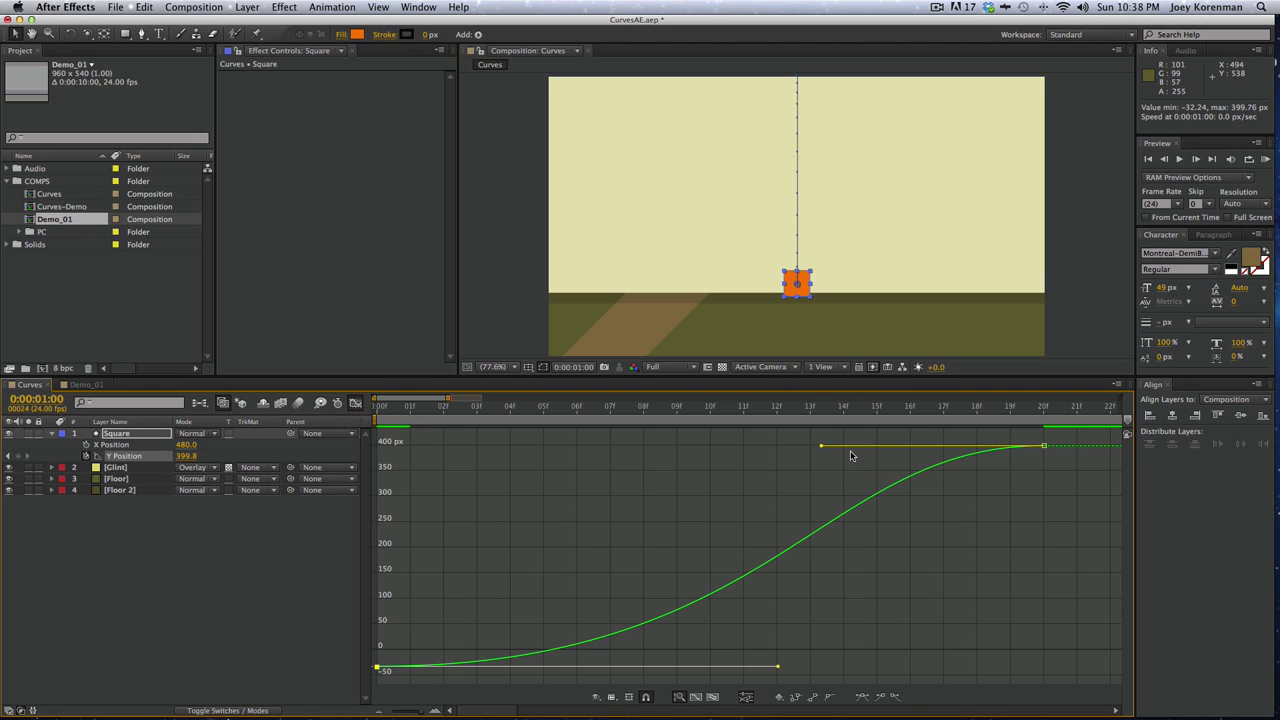
drag(822, 446, 1049, 585)
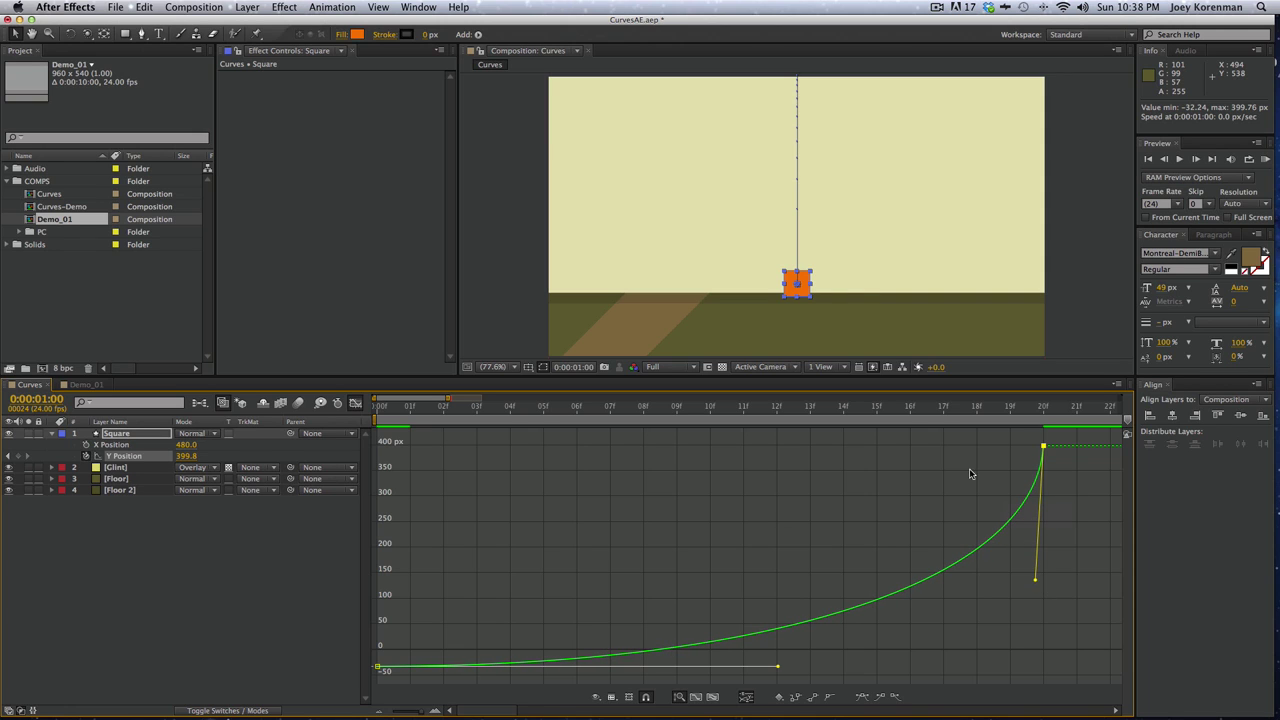
RAM preview the square's accelerating fall from frame 0 across the work area
drag(447, 412, 364, 414)
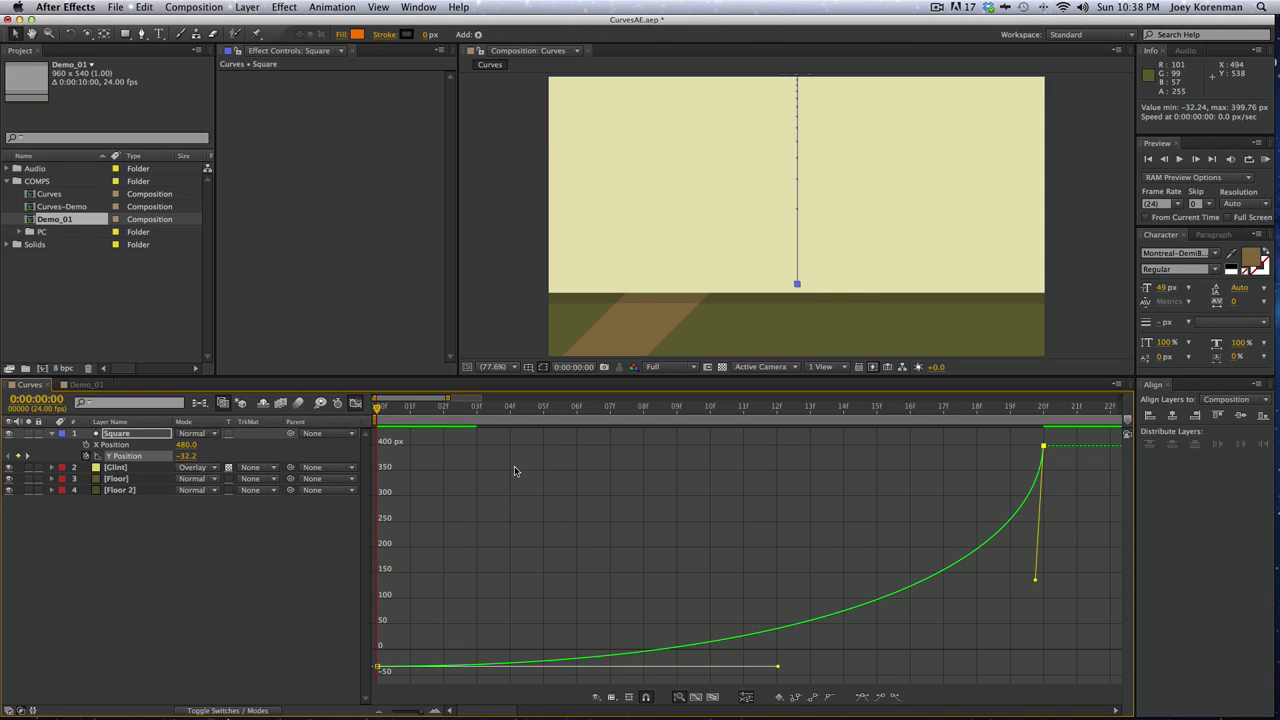
key(minus)
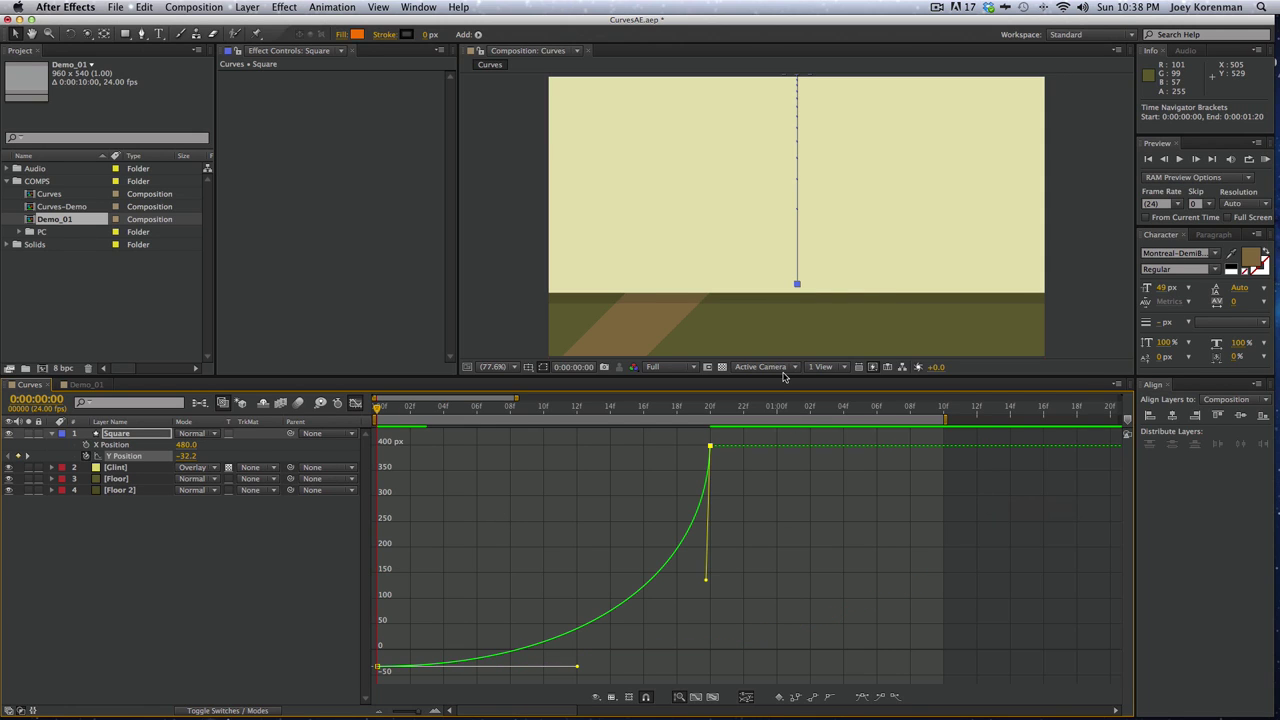
key(KP_0)
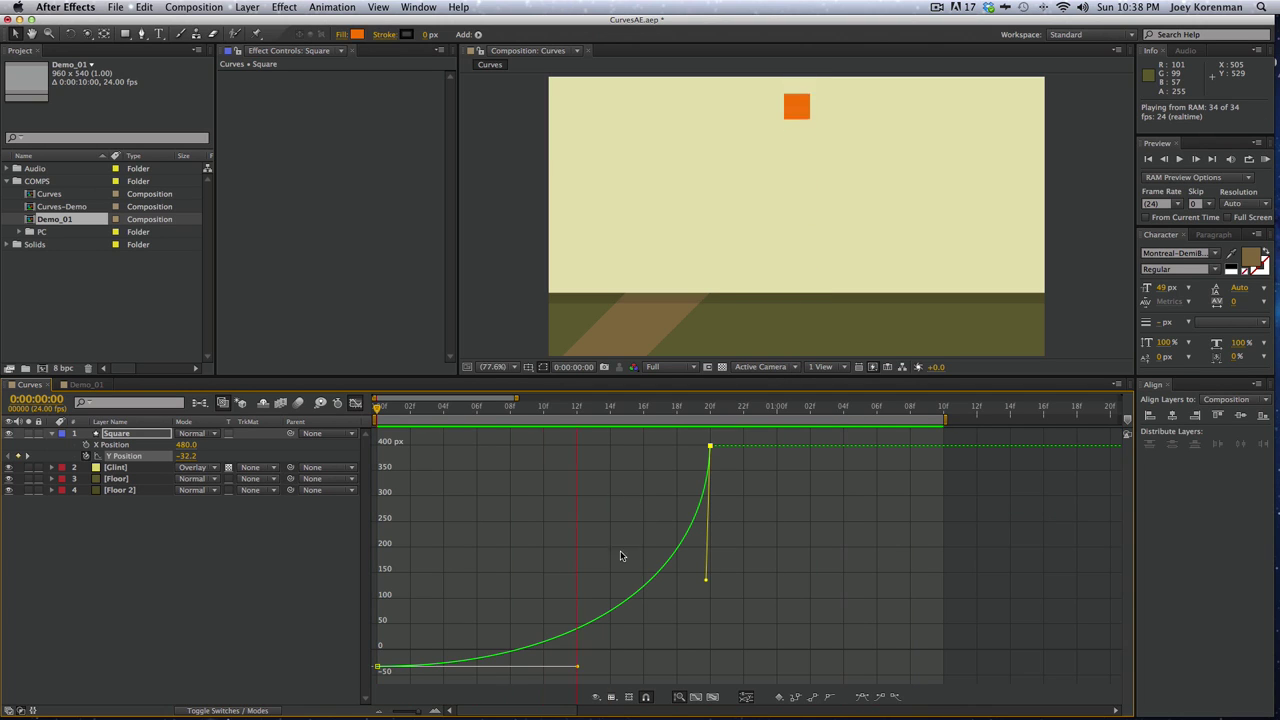
key(space)
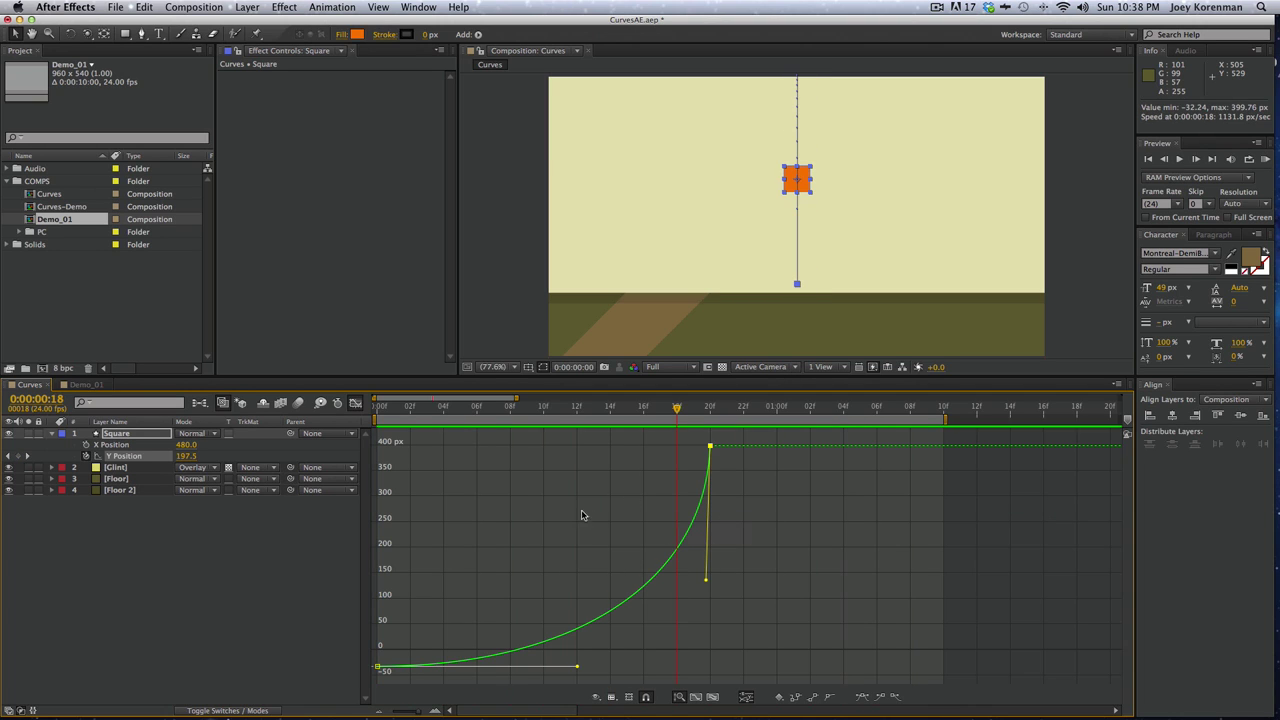
Move the landing keyframe to frame 17, shorten the handles to about frame 7 and about 250 px, and RAM preview the fall
click(556, 510)
key(minus)
mouse_move(560, 441)
mouse_down()
mouse_move(611, 469)
mouse_move(586, 446)
mouse_move(546, 454)
mouse_up()
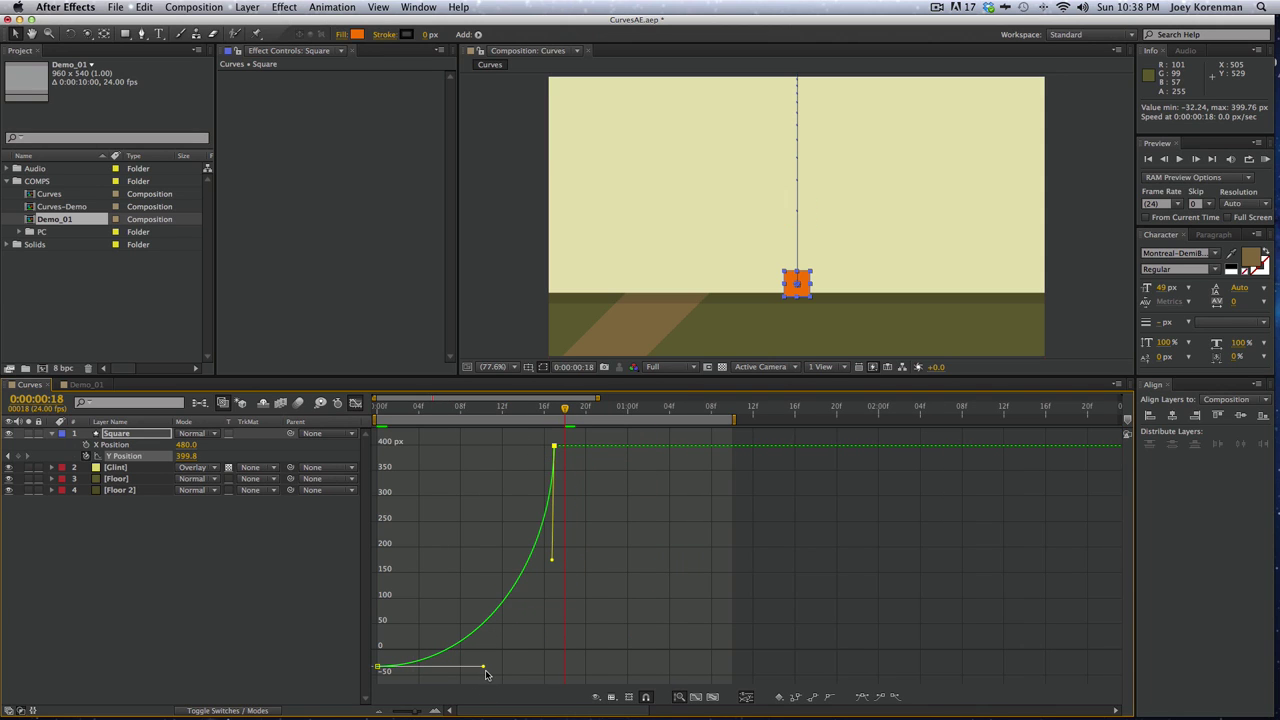
drag(483, 669, 454, 666)
drag(553, 563, 553, 521)
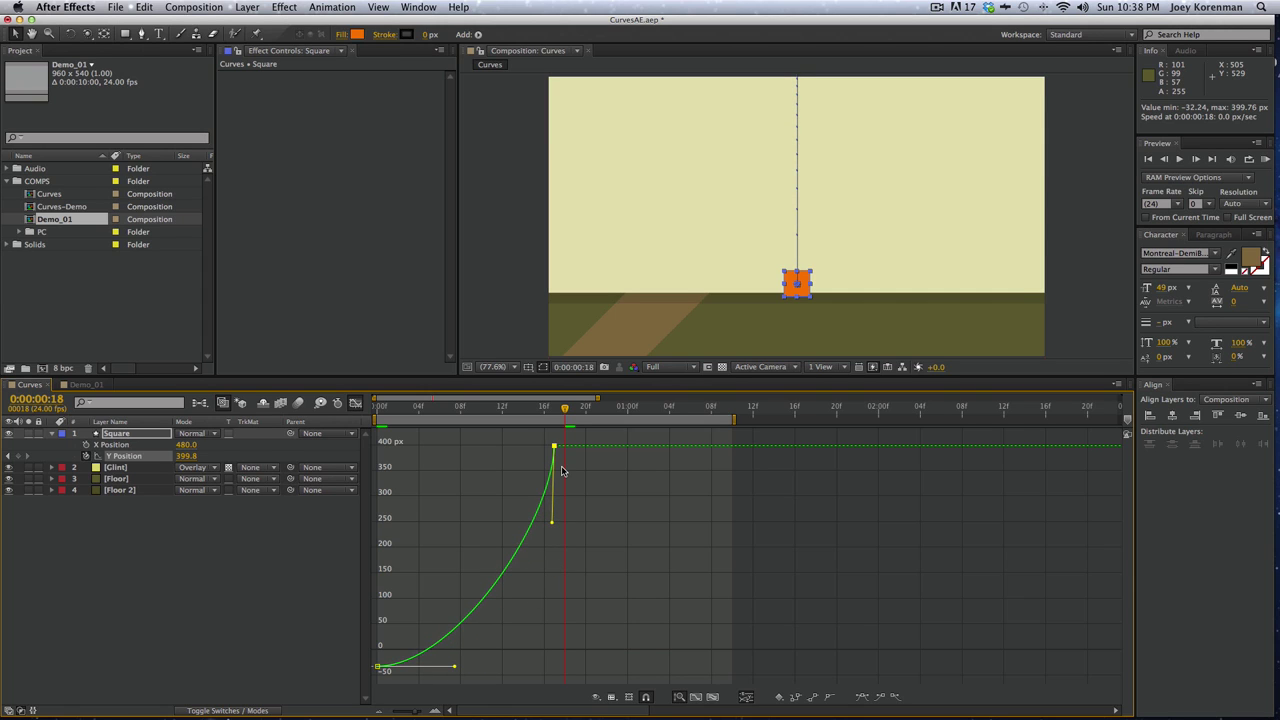
key(KP_0)
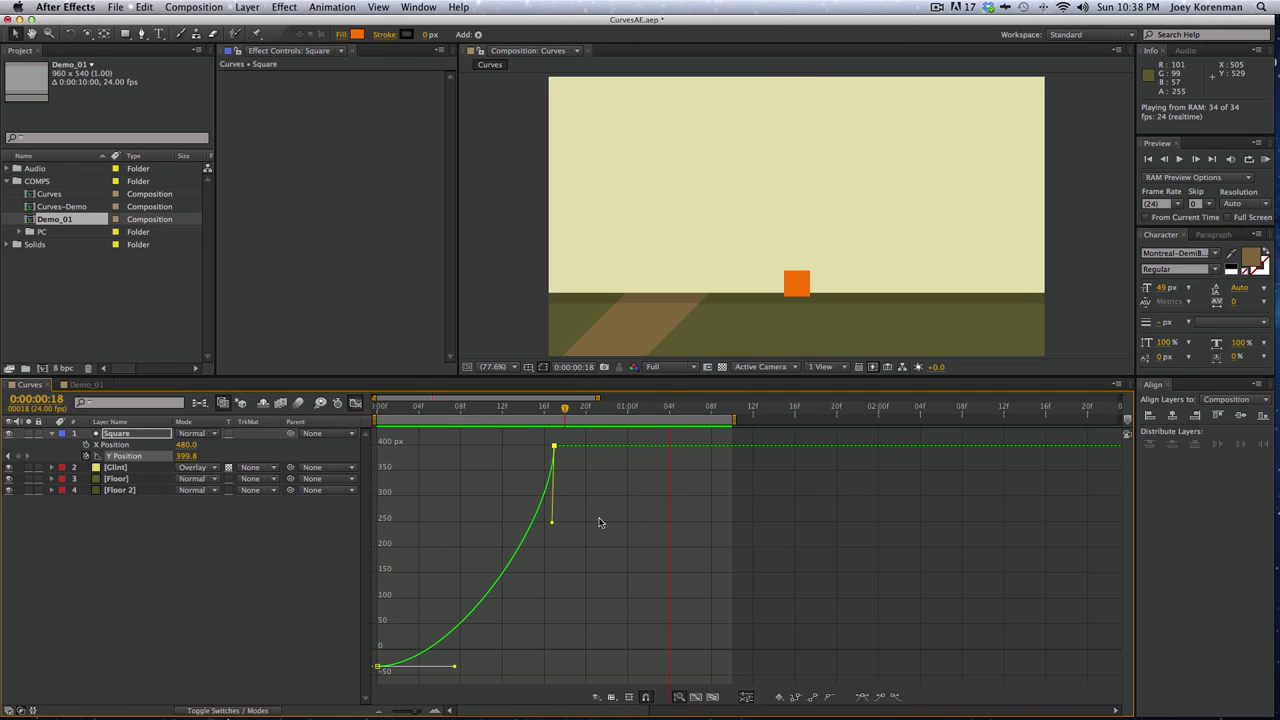
key(space)
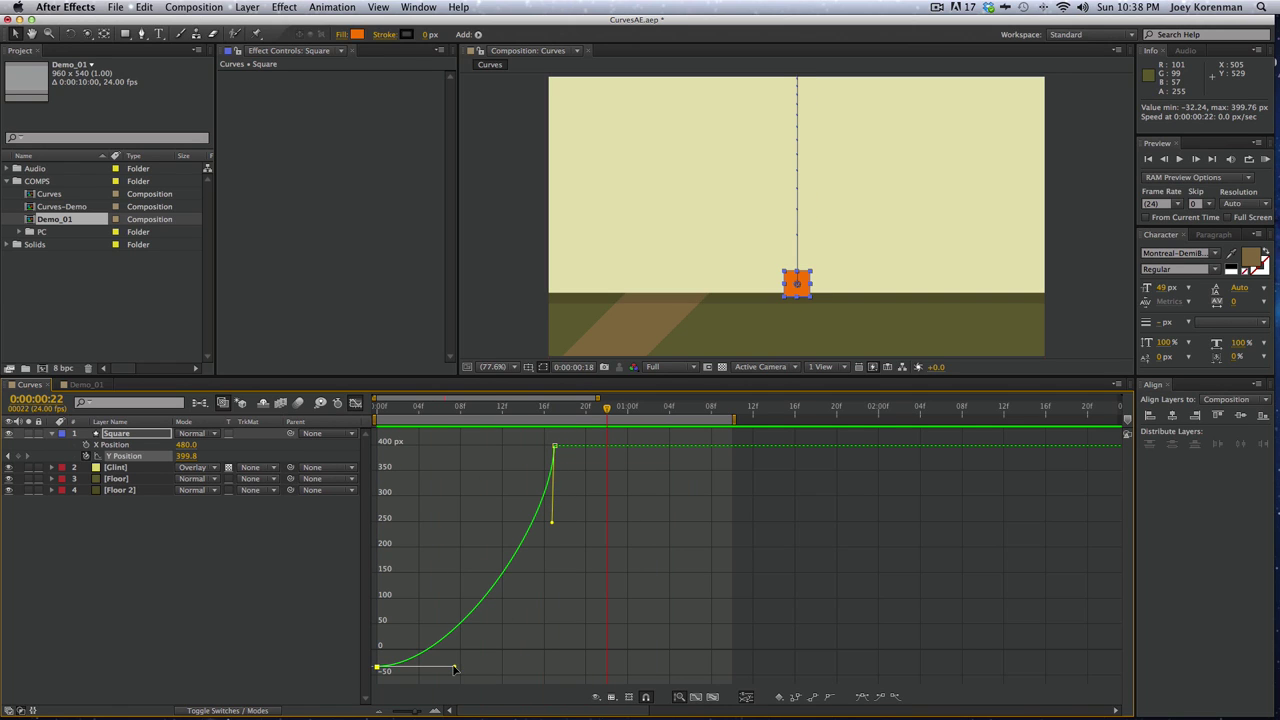
Lengthen the first keyframe's flat handle to about frame 10, shorten the landing handle to about 275 px, and RAM preview
drag(454, 669, 483, 666)
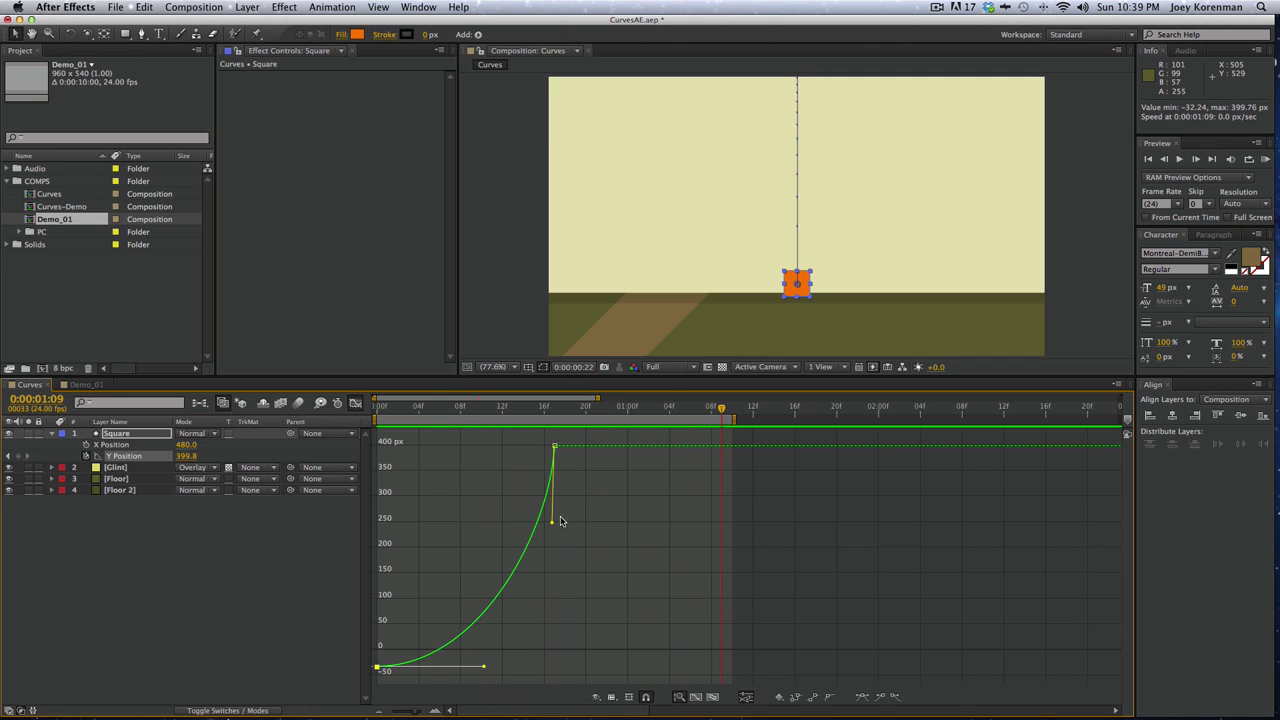
drag(555, 522, 553, 510)
key(KP_0)
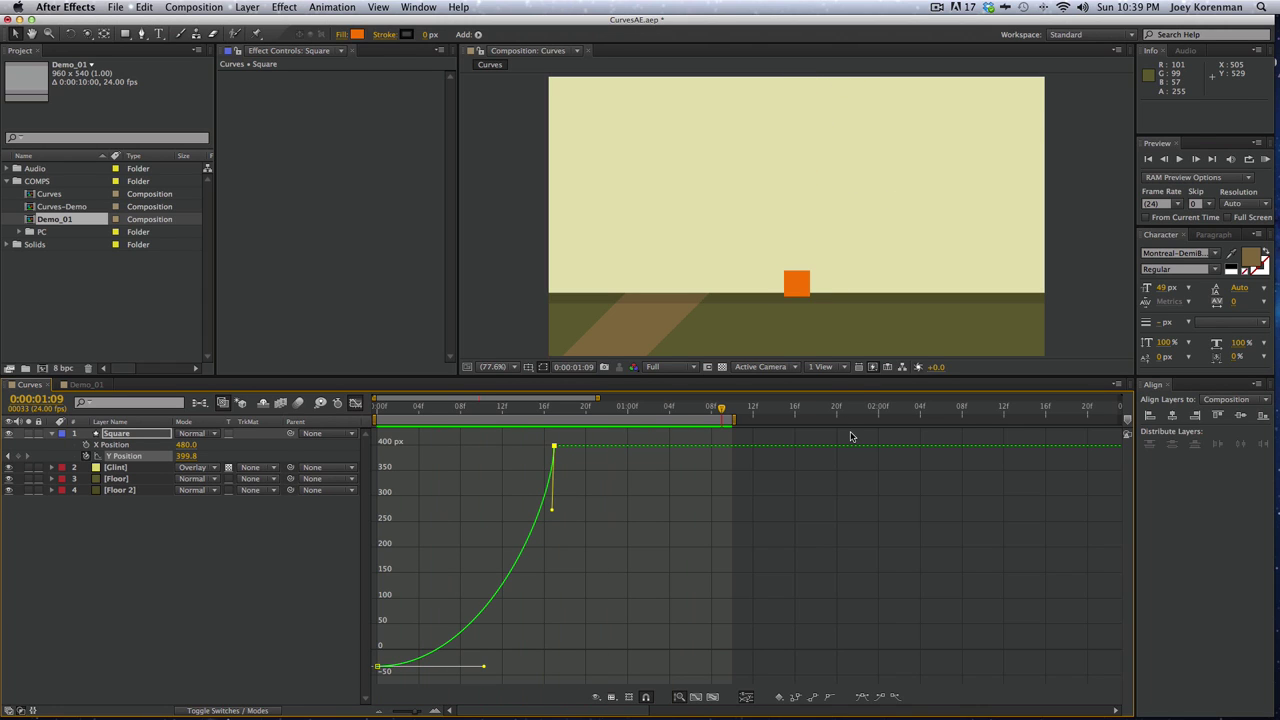
key(space)
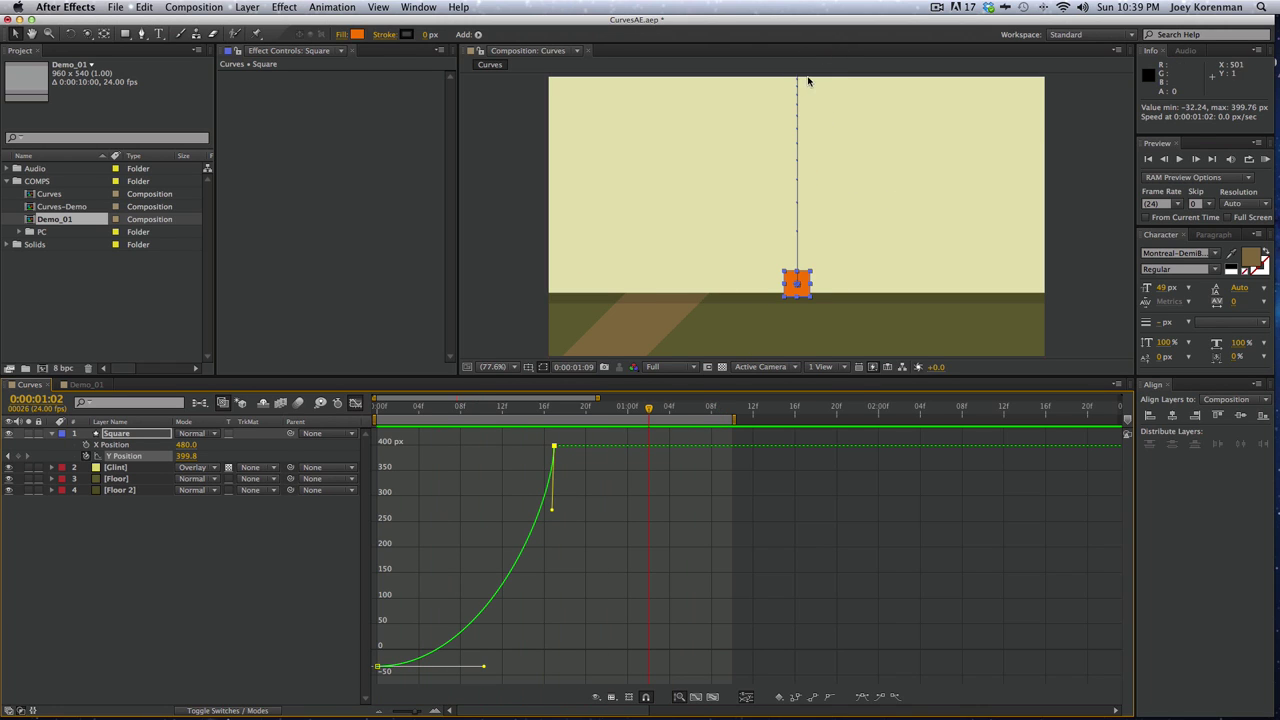
Go ten frames past the landing keyframe to 0:00:01:03 and raise the square to Y Position 209 for the first bounce
click(626, 580)
click(553, 406)
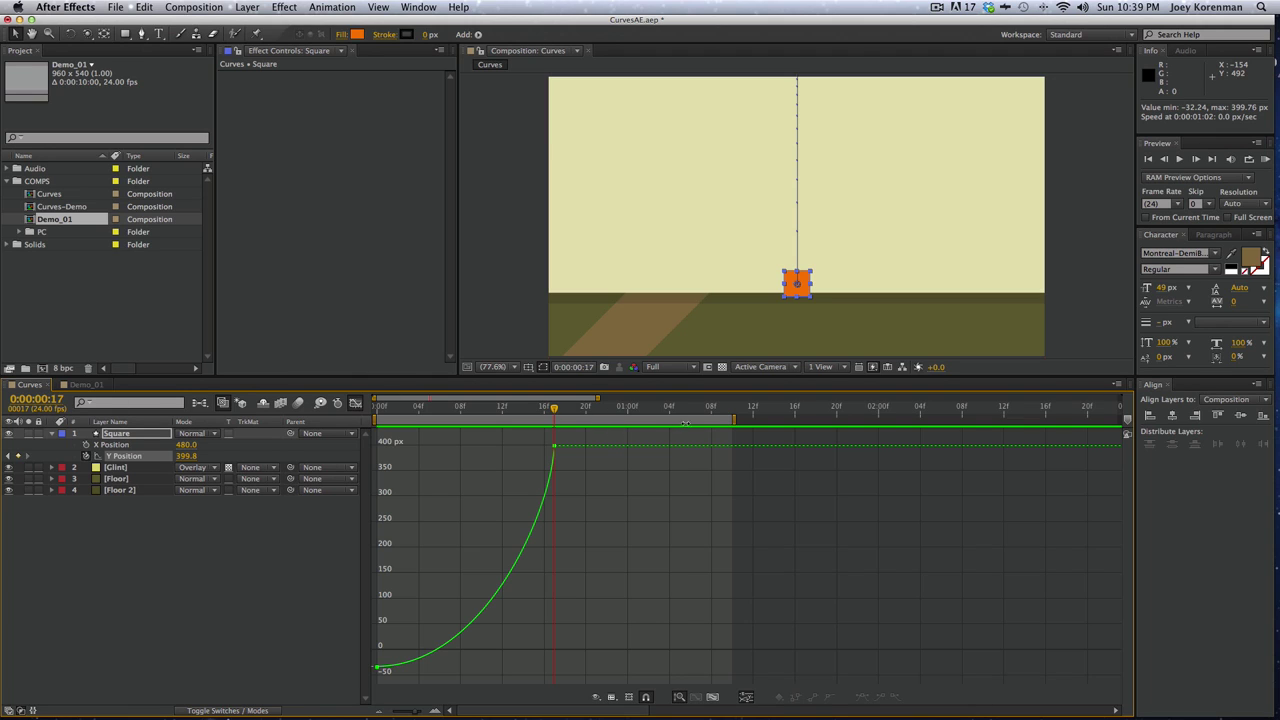
drag(565, 411, 554, 446)
key(Page_Down)
key(Page_Down)
key(Page_Down)
key(Page_Down)
key(Page_Down)
key(Page_Down)
key(Page_Down)
key(Page_Down)
key(Page_Down)
key(Page_Down)
drag(793, 290, 776, 191)
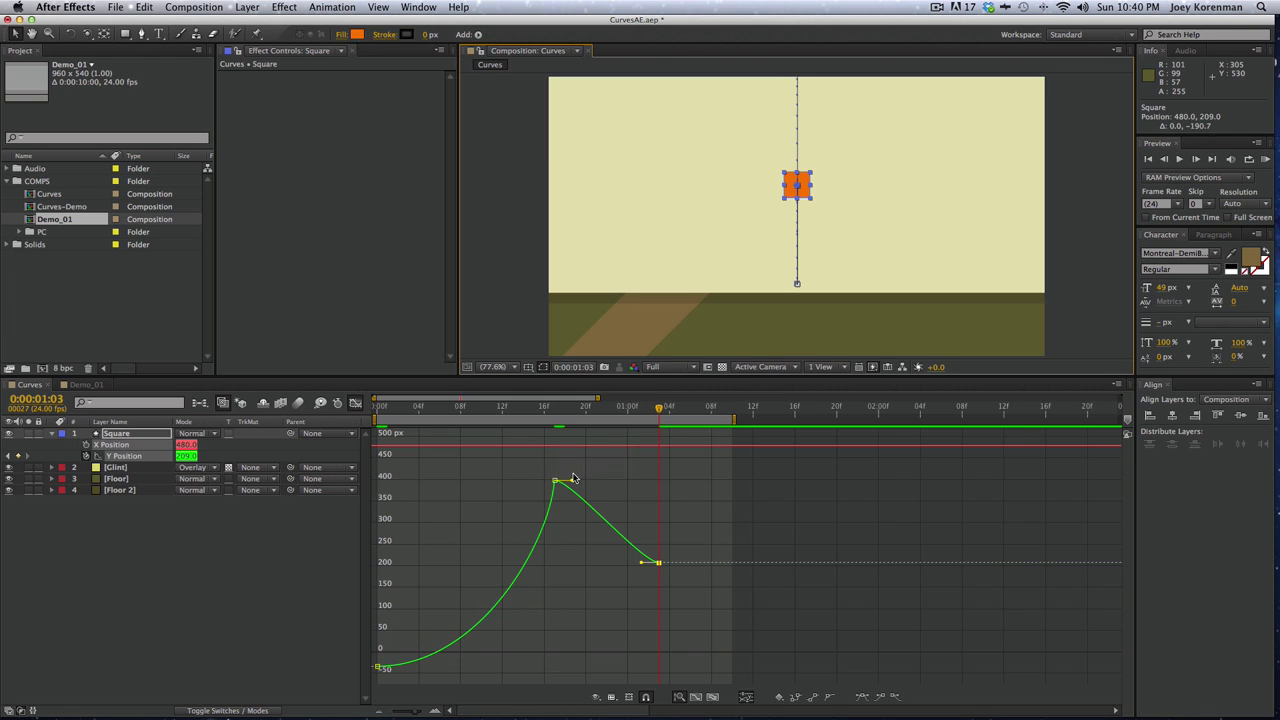
Lengthen the landing keyframe's outgoing handle and the bounce peak's flat incoming handle to about frame 23, angling the landing handle toward the peak
drag(572, 483, 611, 480)
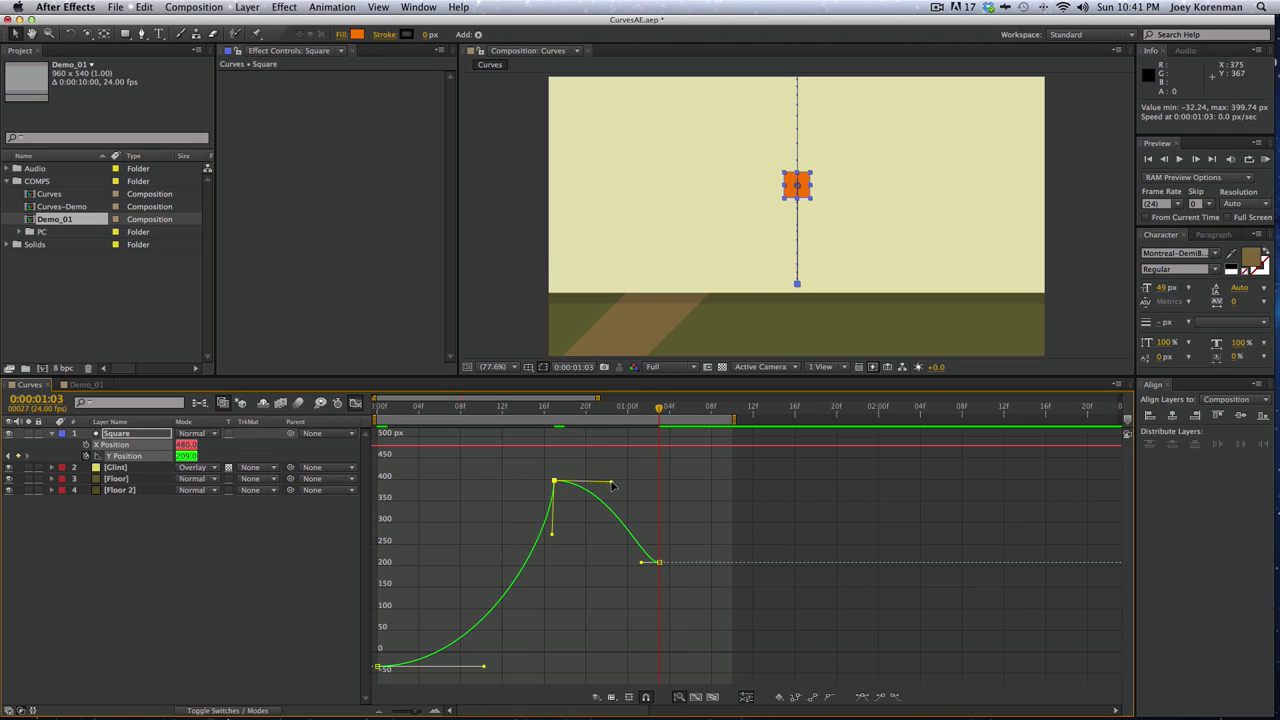
mouse_move(612, 486)
mouse_down()
mouse_move(598, 485)
mouse_move(626, 482)
mouse_up()
drag(637, 563, 614, 562)
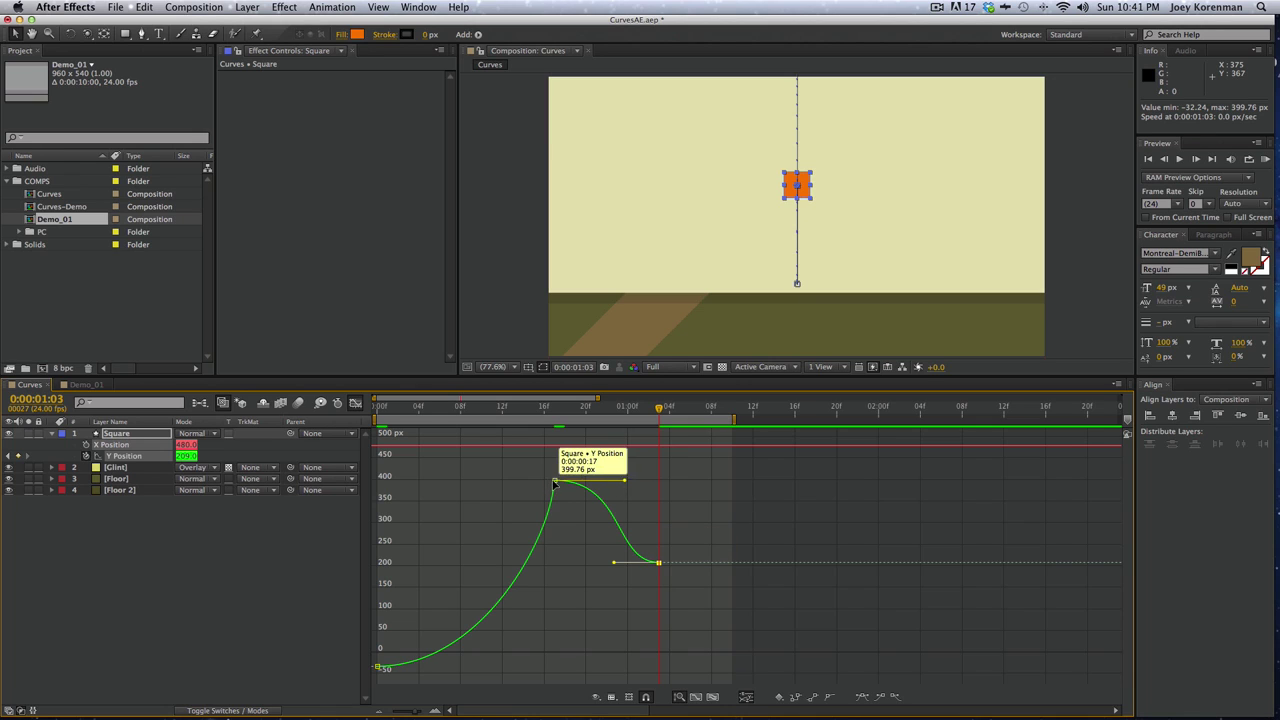
drag(625, 481, 615, 495)
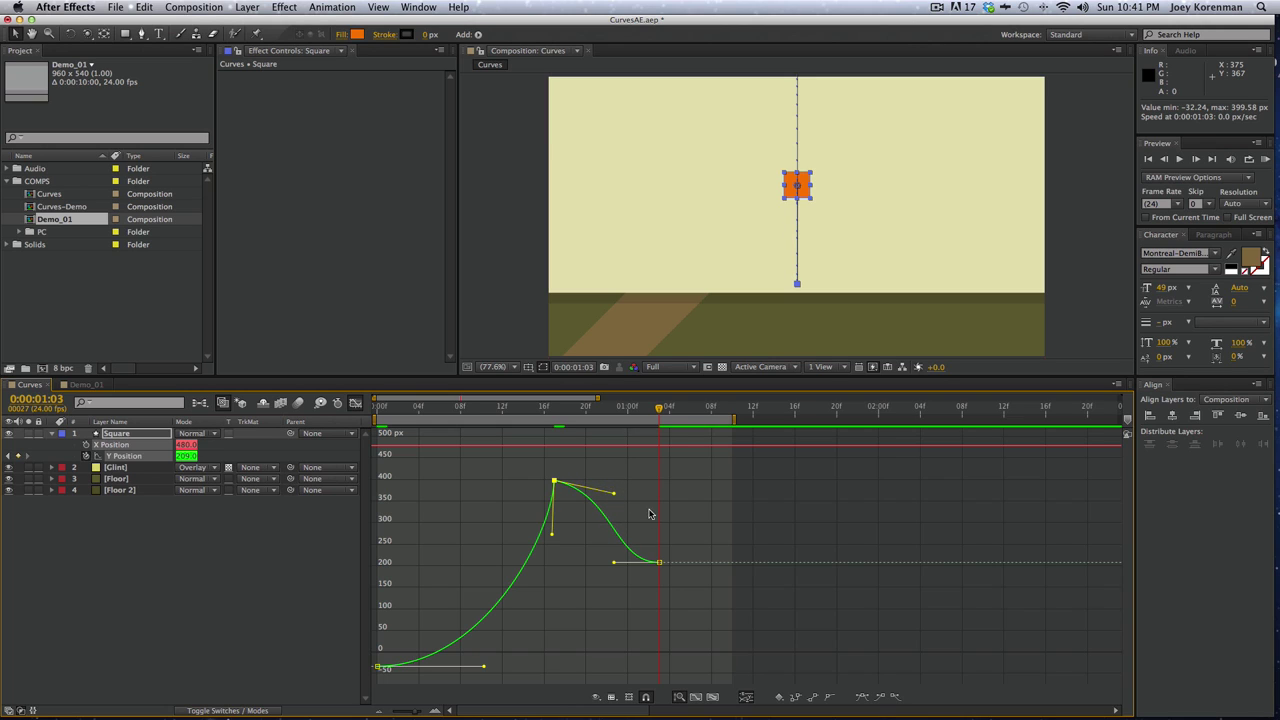
click(649, 514)
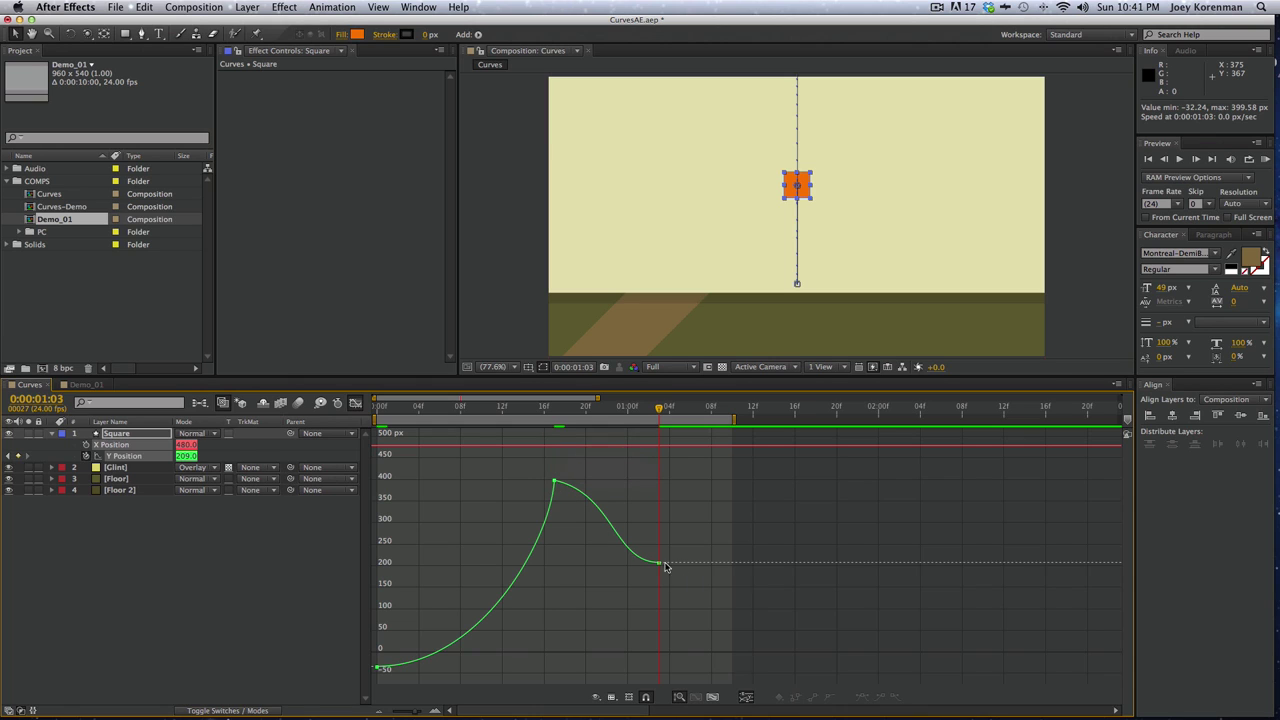
RAM preview the fall and first bounce from the beginning of the work area
drag(531, 409, 383, 372)
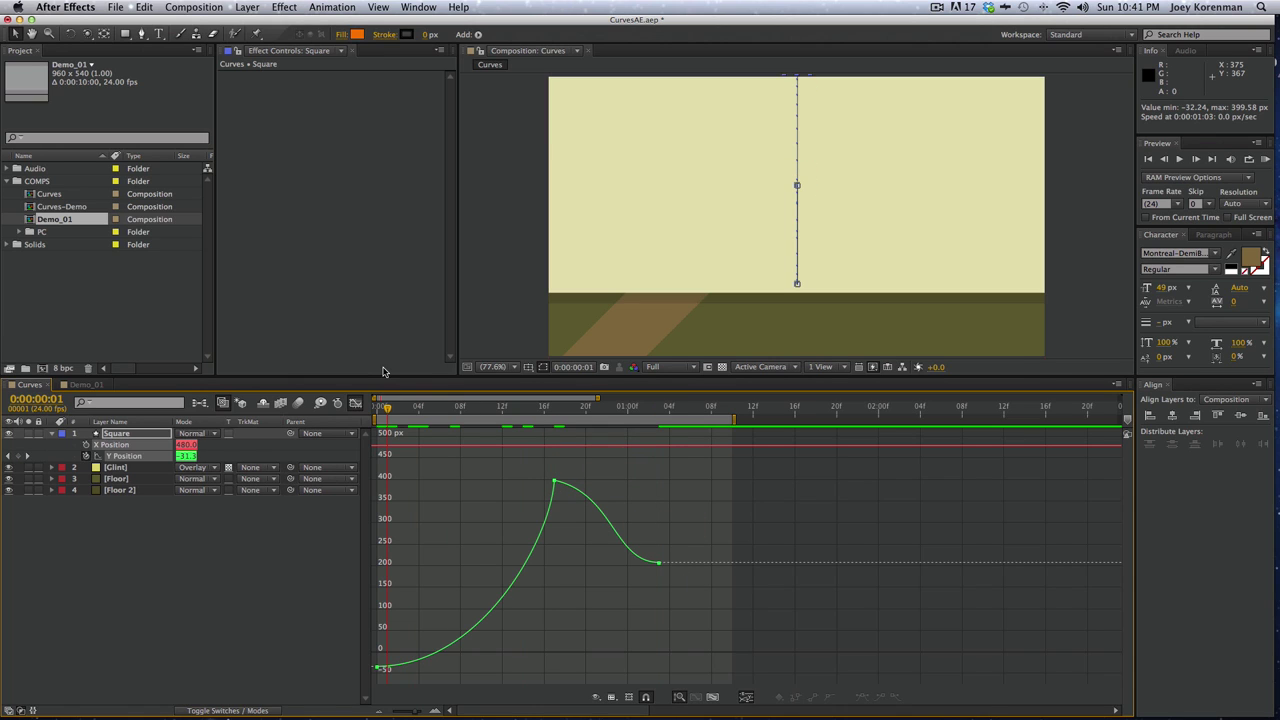
key(KP_0)
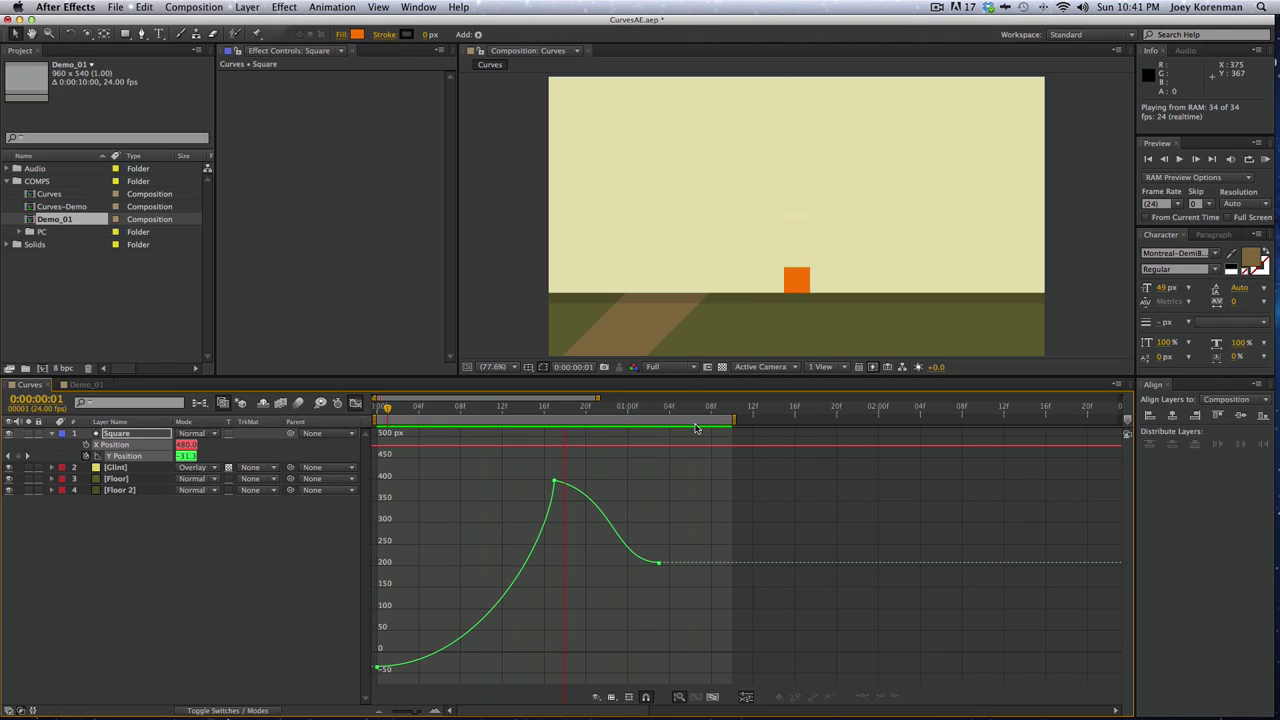
key(space)
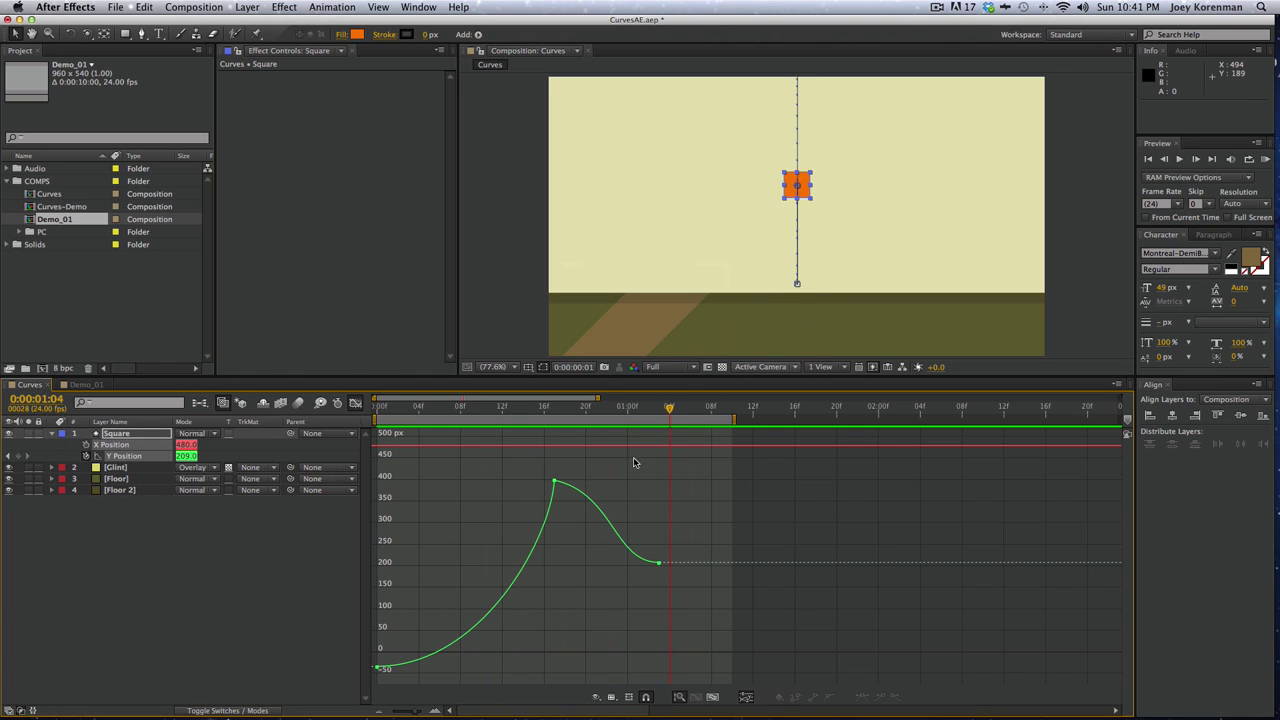
Shorten the landing's outgoing handle to about frame 20, extend the peak's flat incoming handle to about frame 21, and RAM preview
click(555, 481)
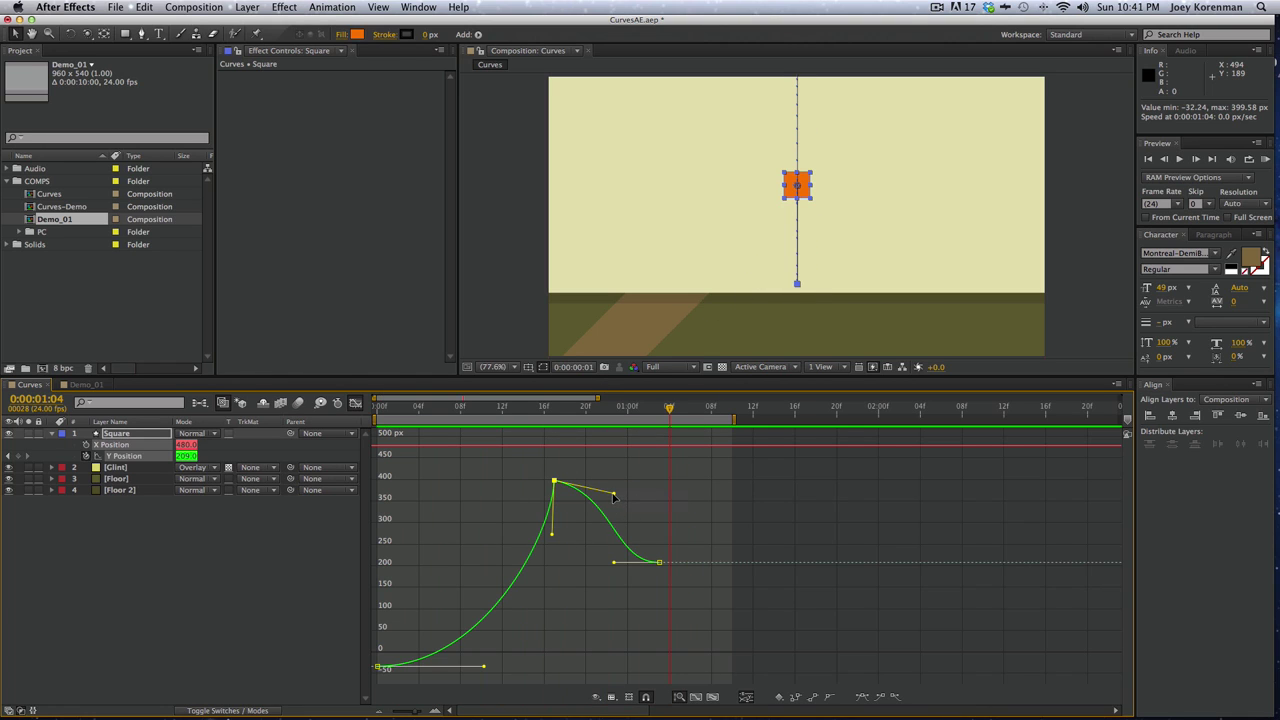
drag(611, 494, 582, 490)
drag(614, 562, 592, 562)
key(space)
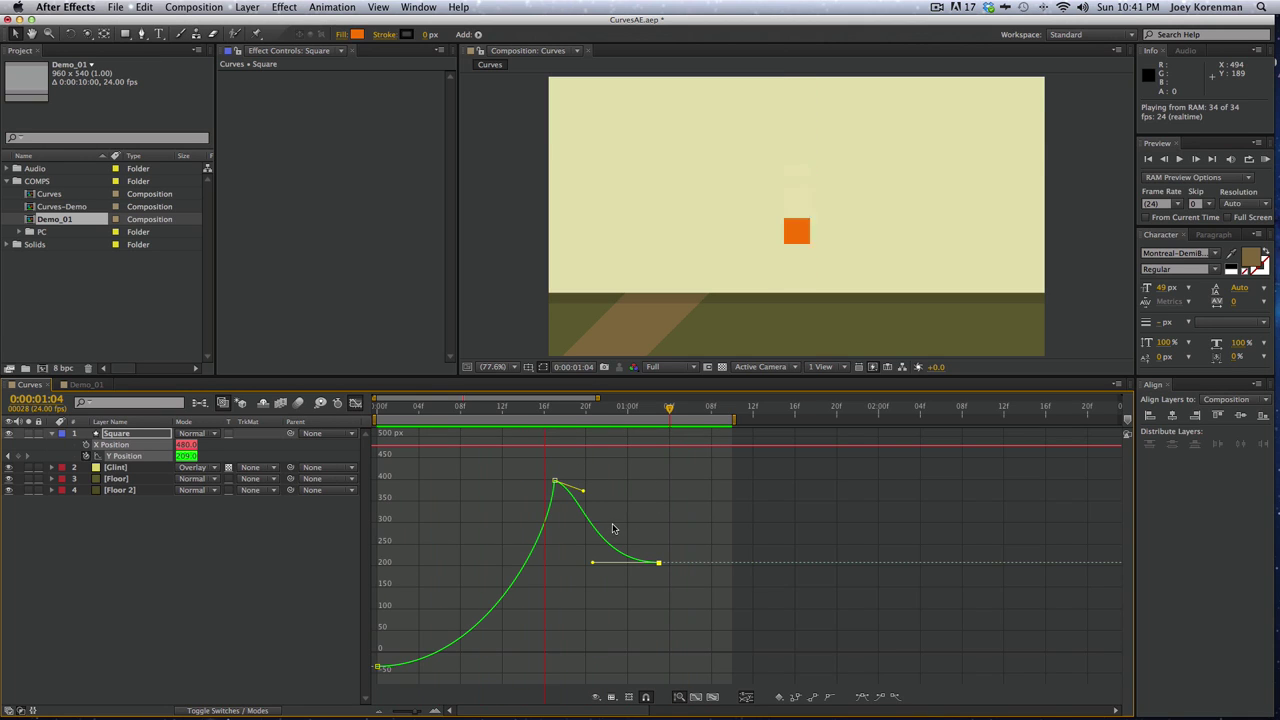
key(space)
Shift the landing and peak keyframes so they sit at frames 14 and 22, and RAM preview from frame 0
drag(527, 467, 741, 636)
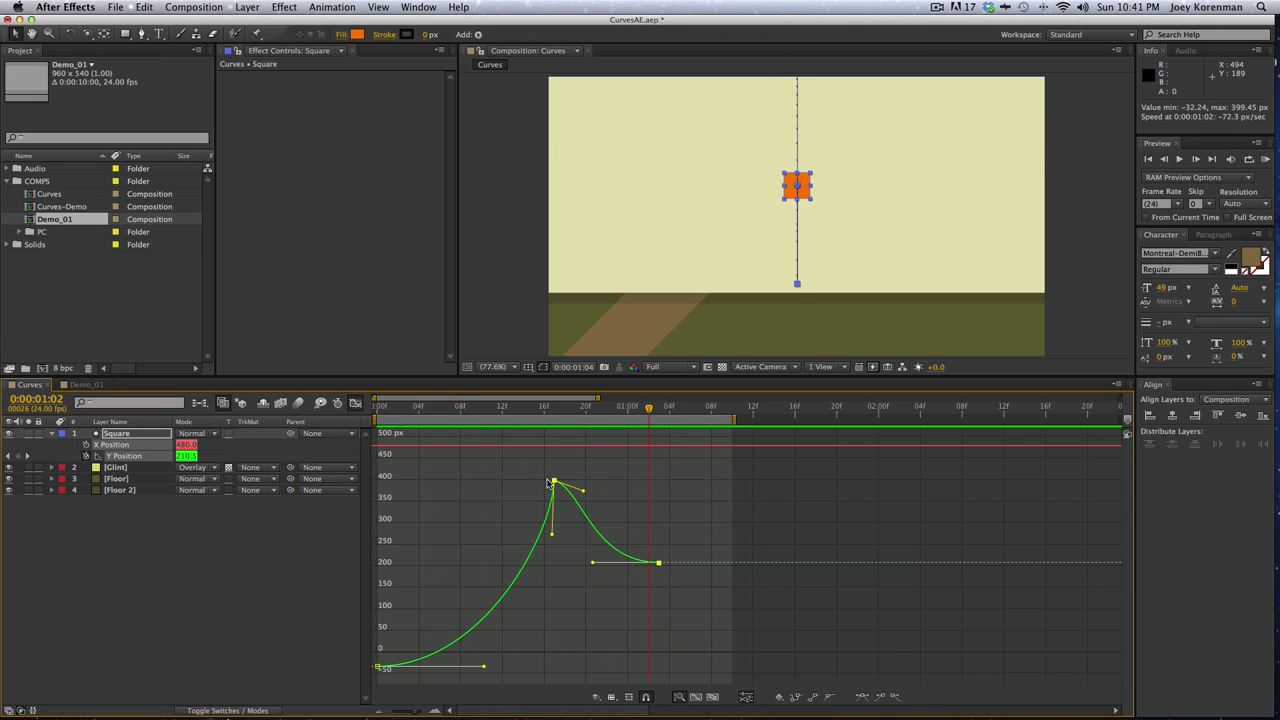
drag(555, 483, 522, 482)
click(580, 622)
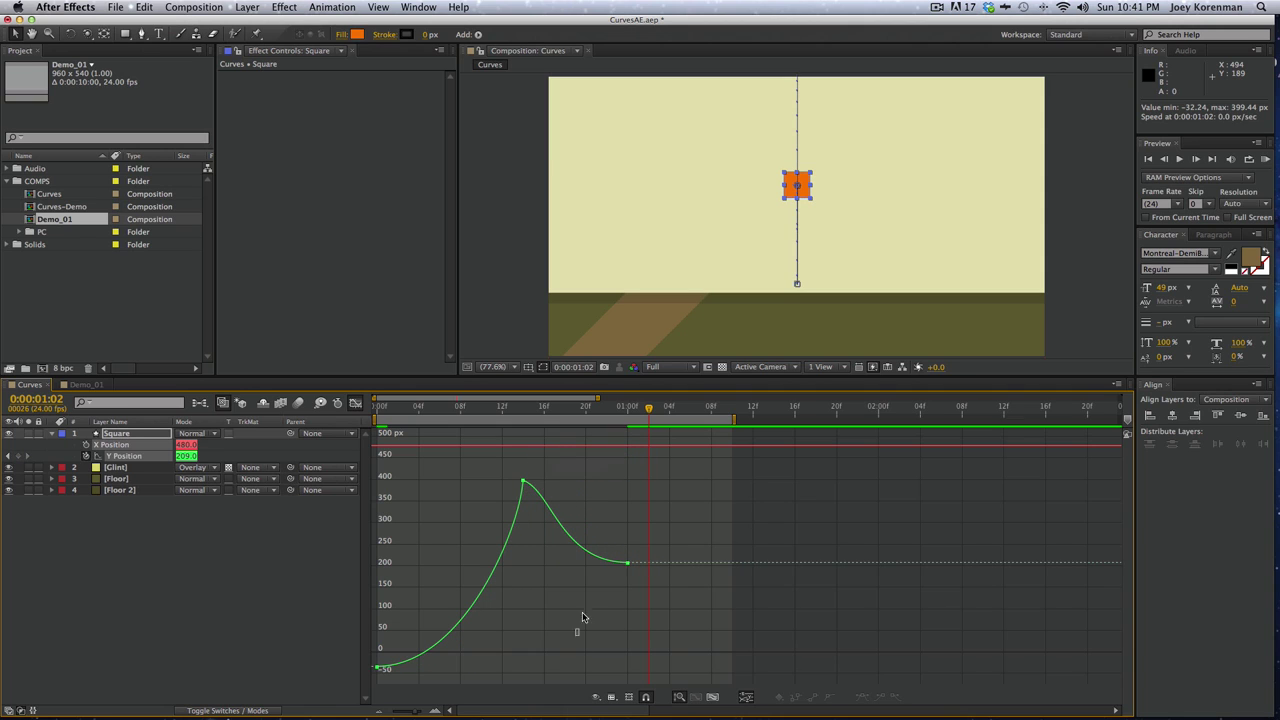
drag(628, 565, 607, 565)
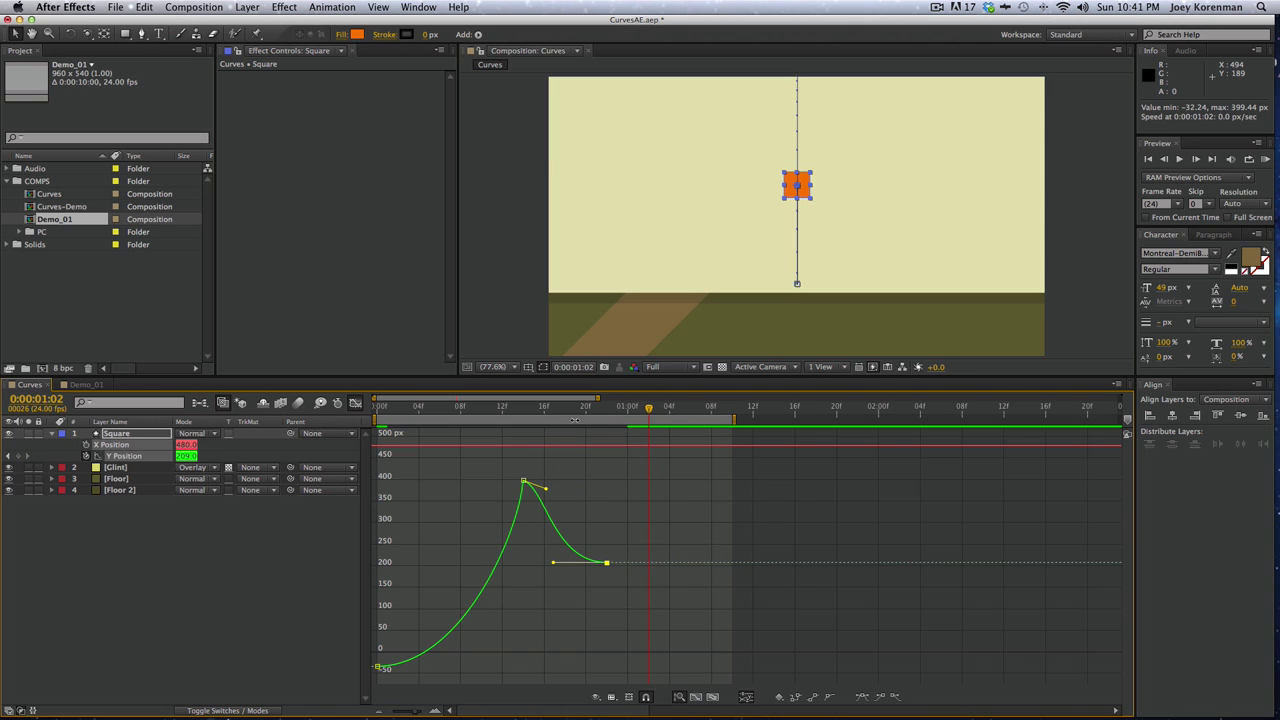
drag(482, 408, 370, 377)
key(KP_0)
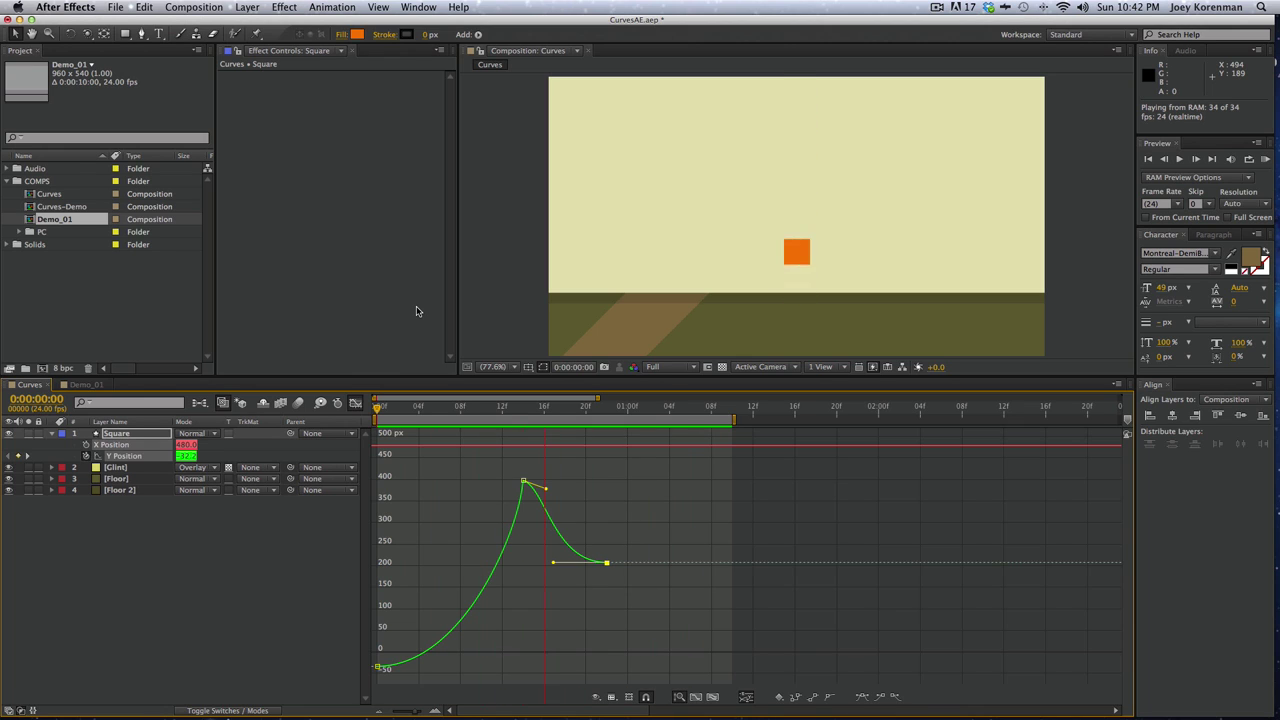
key(space)
Undo the stray landing edit, stretch the landing keyframe's incoming handle to about 240 px, and RAM preview from frame 0
drag(497, 464, 522, 533)
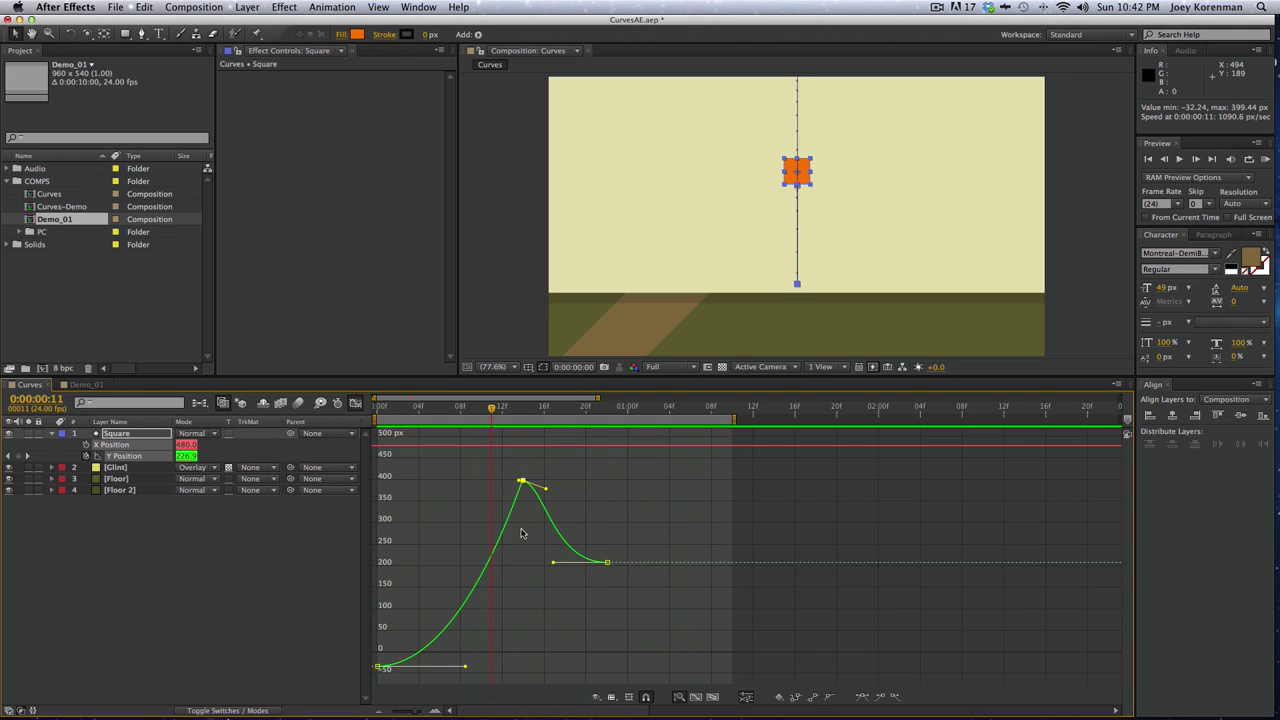
key(super+z)
drag(521, 526, 521, 549)
click(507, 464)
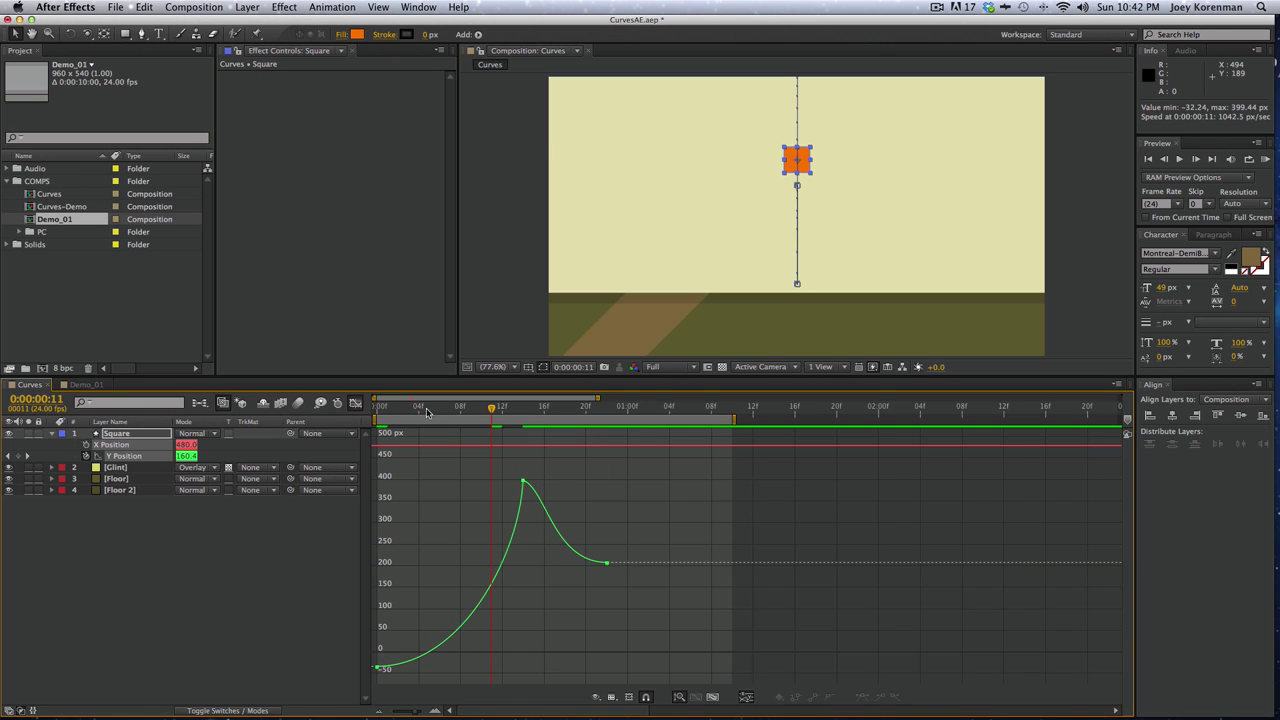
drag(426, 412, 516, 440)
key(KP_0)
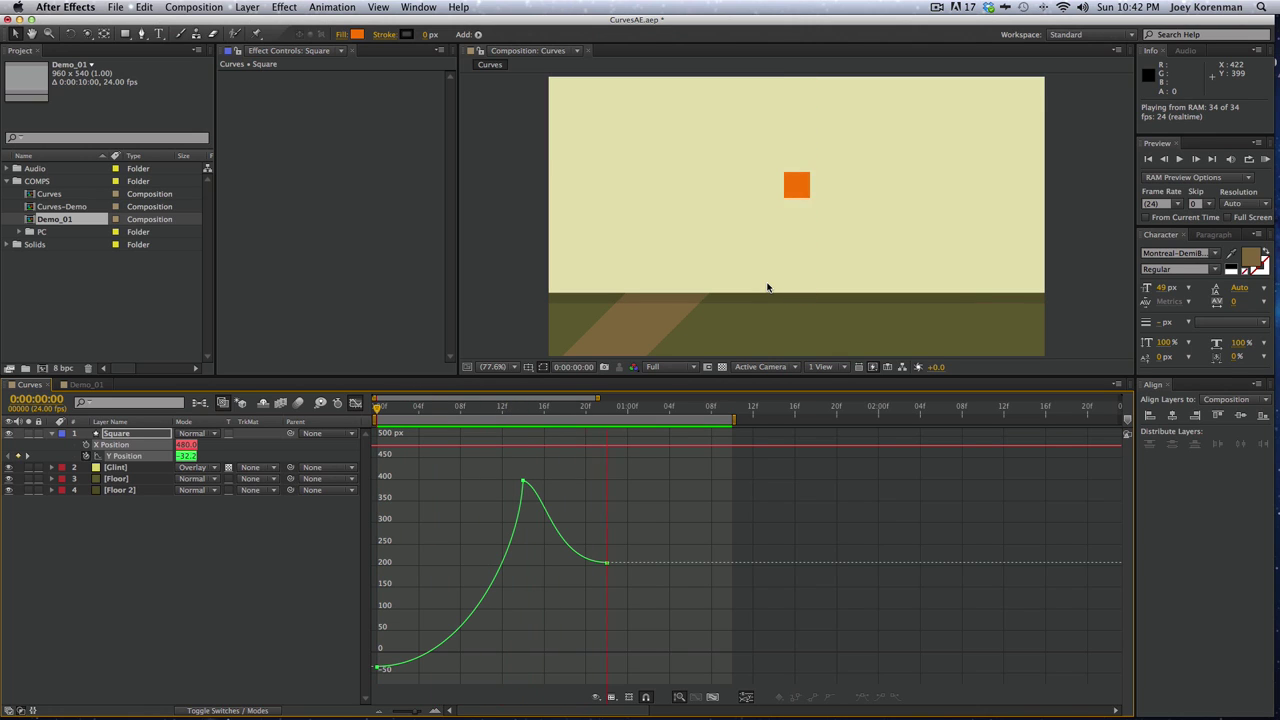
Go eight frames past the bounce peak to 0:00:01:06 and paste a copy of the landing keyframe there
click(577, 404)
click(607, 408)
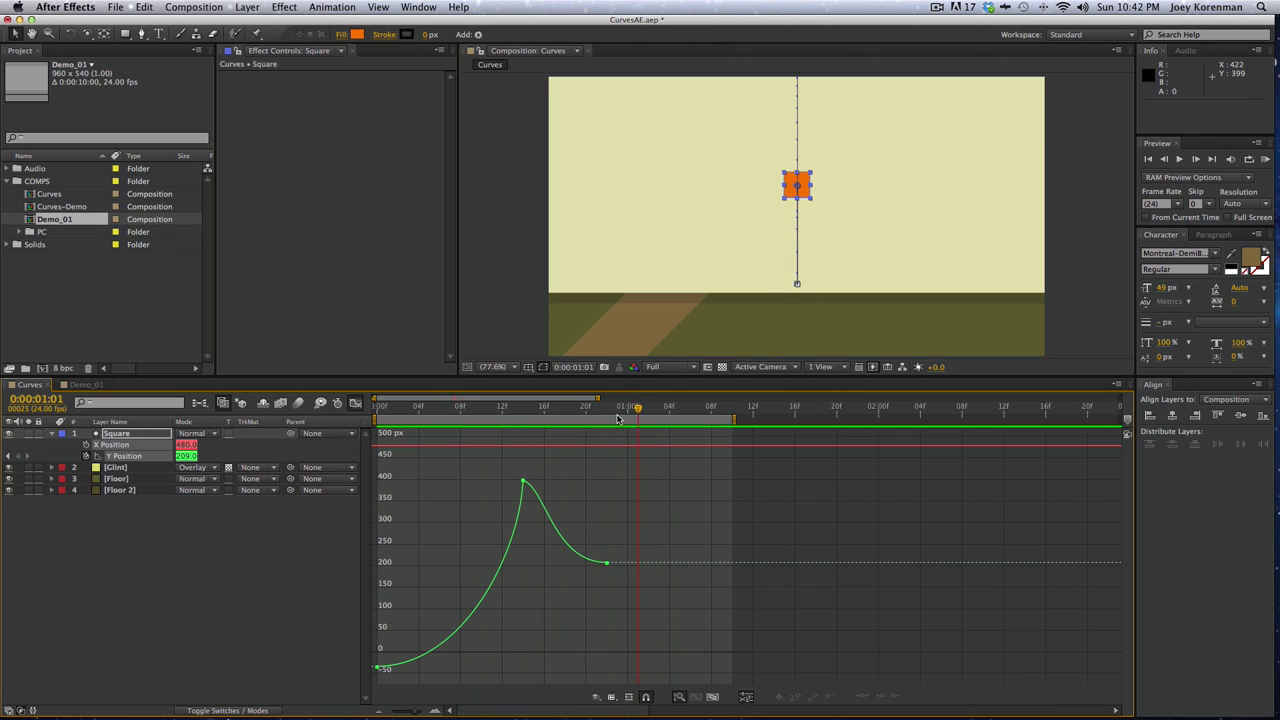
mouse_move(600, 414)
mouse_down()
mouse_move(530, 420)
mouse_move(607, 414)
mouse_up()
click(523, 408)
click(606, 409)
key(Page_Down)
key(Page_Down)
key(Page_Down)
key(Page_Down)
key(Page_Down)
key(Page_Down)
key(Page_Down)
key(Page_Down)
drag(508, 472, 548, 490)
key(super+c)
key(super+v)
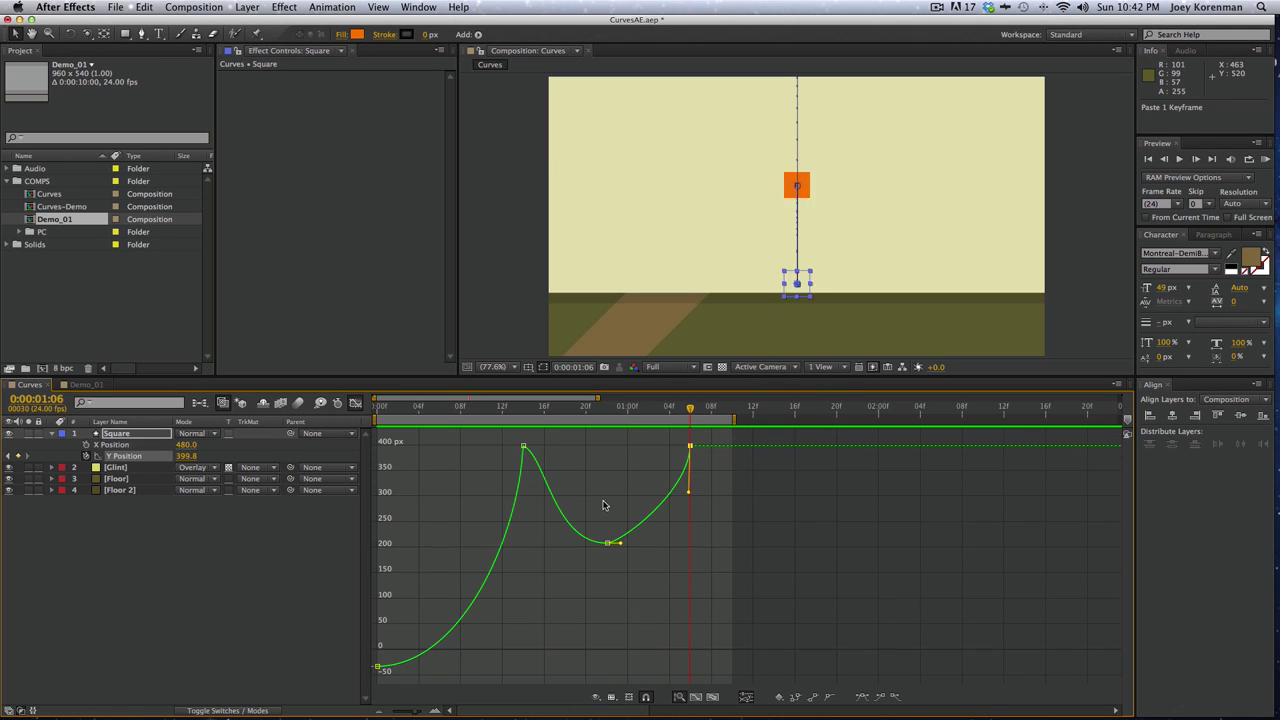
Extend the peak's flat outgoing handle to about 0:00:01:04 and tilt the second landing's incoming handle to about the same frame
drag(500, 437, 552, 462)
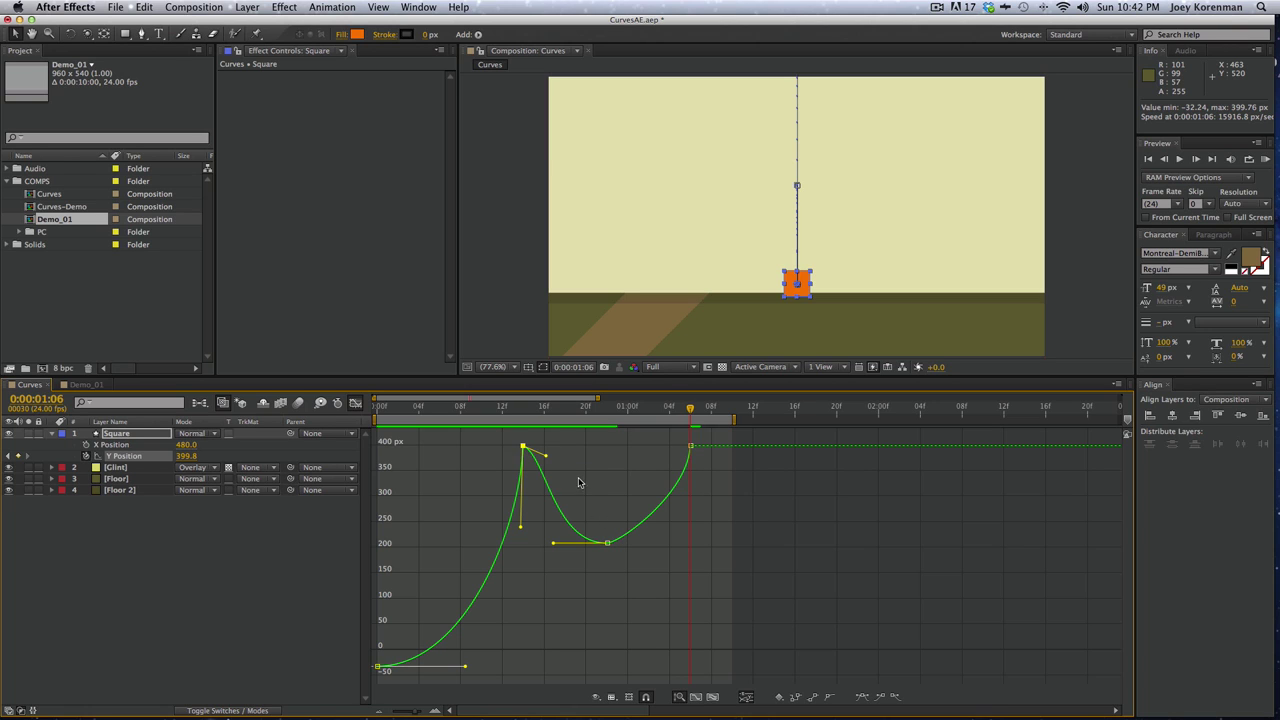
click(757, 510)
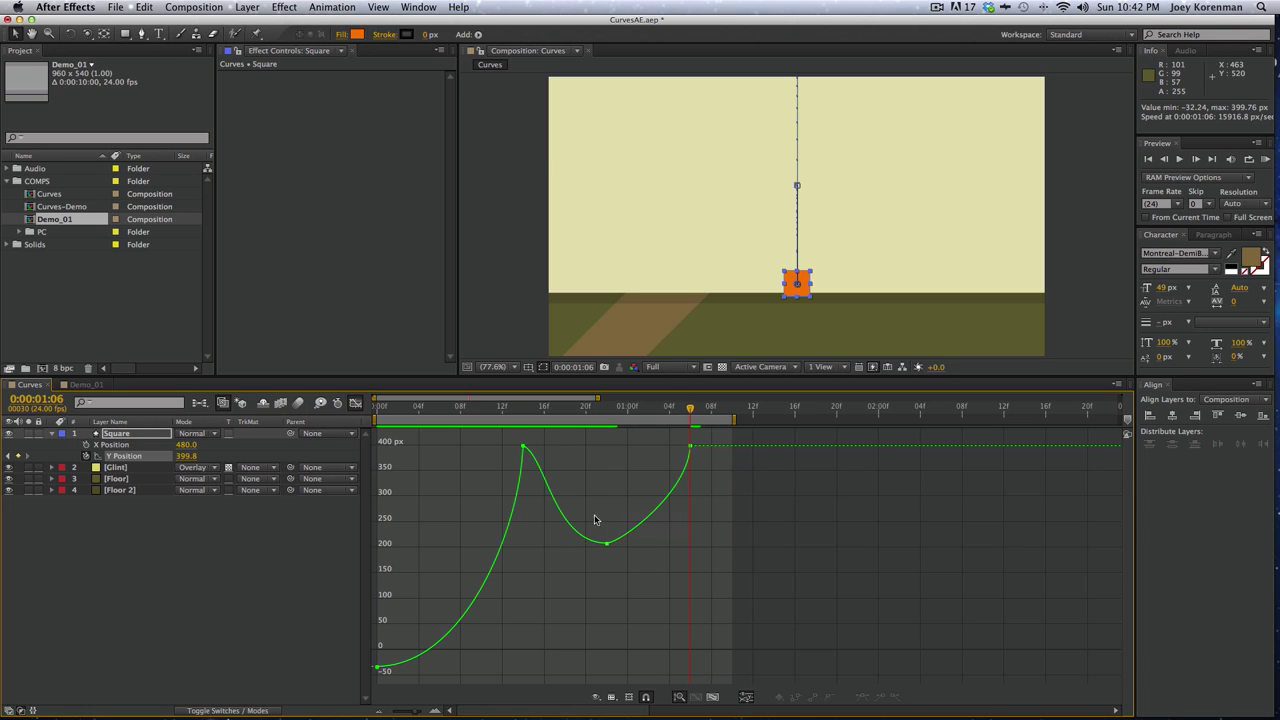
drag(594, 519, 663, 543)
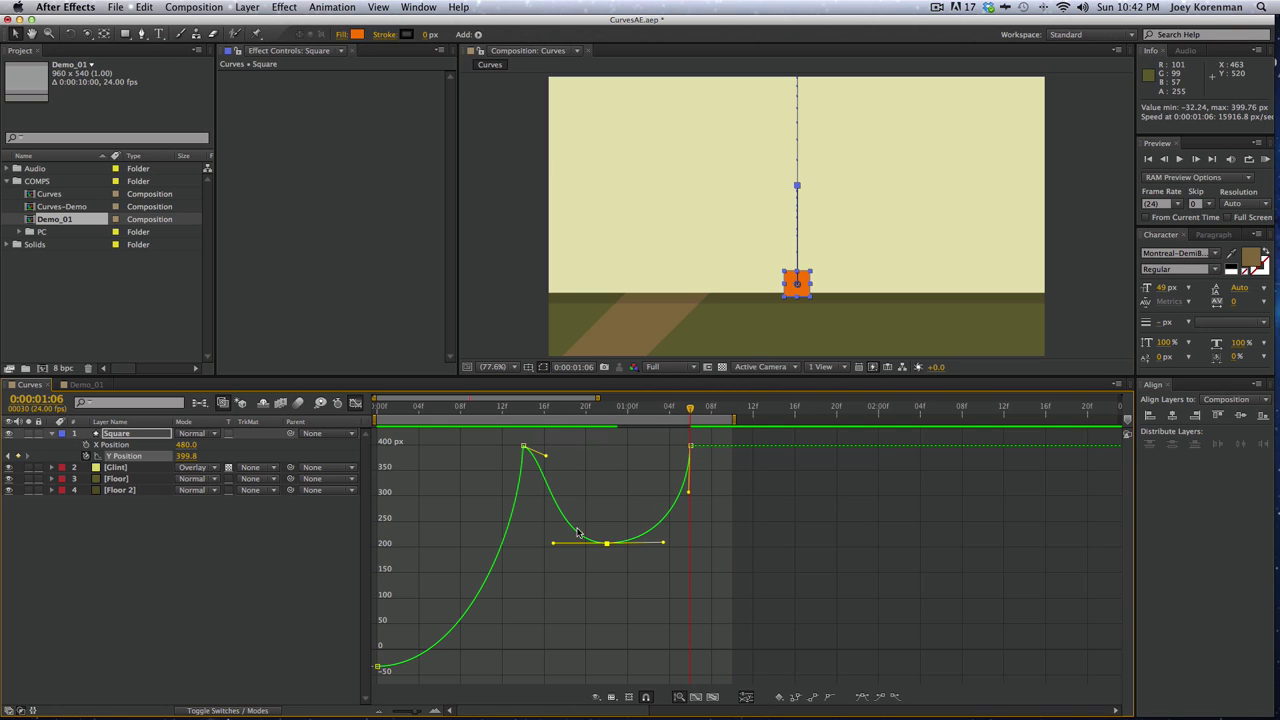
drag(689, 494, 673, 490)
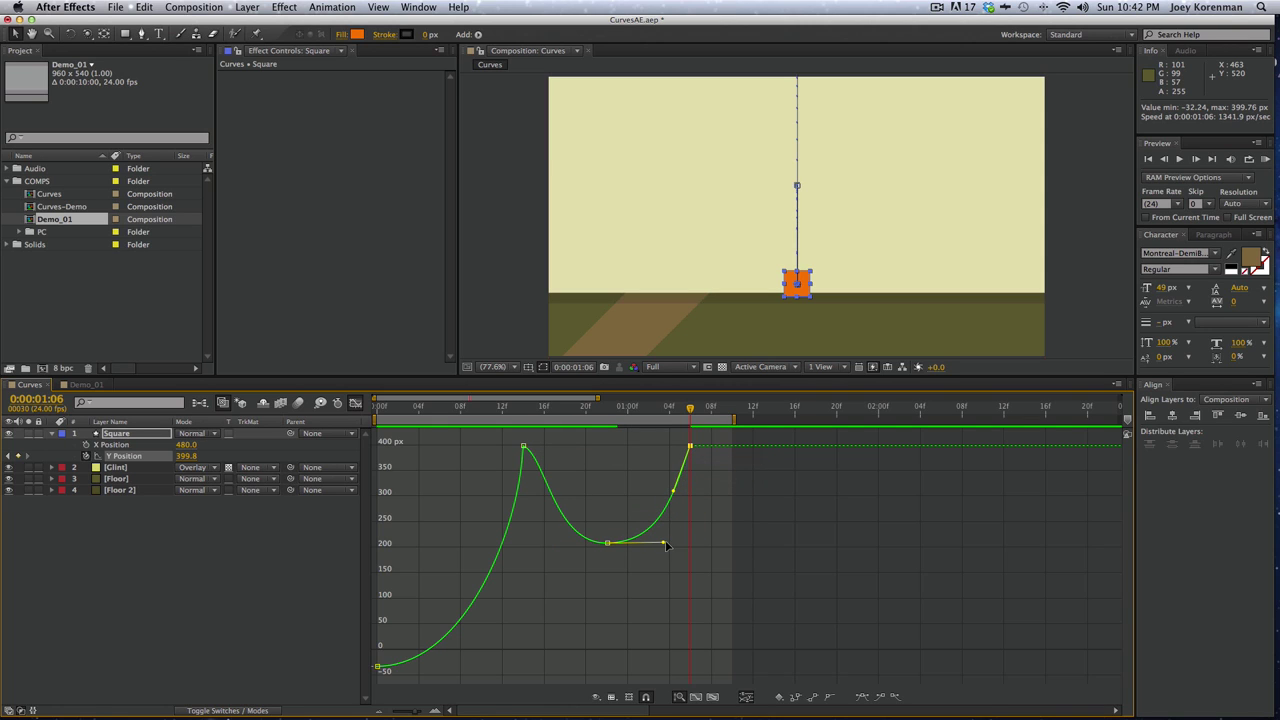
drag(664, 544, 677, 547)
click(720, 552)
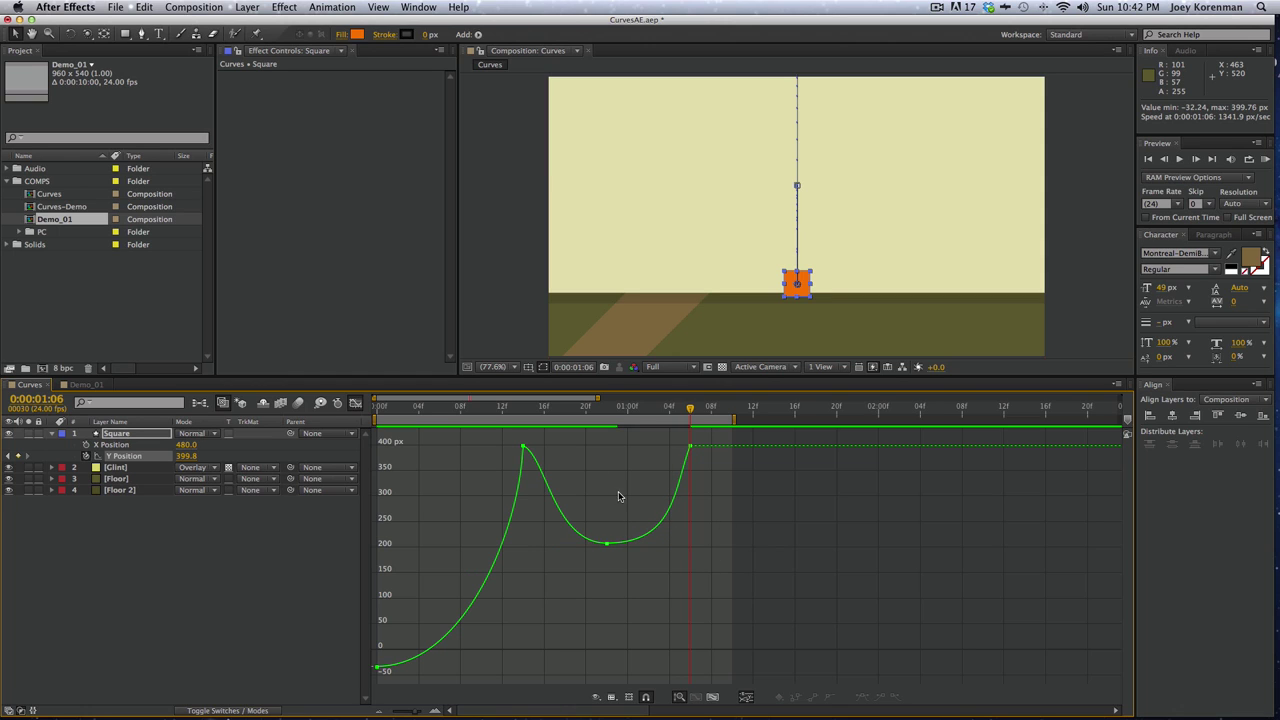
click(522, 445)
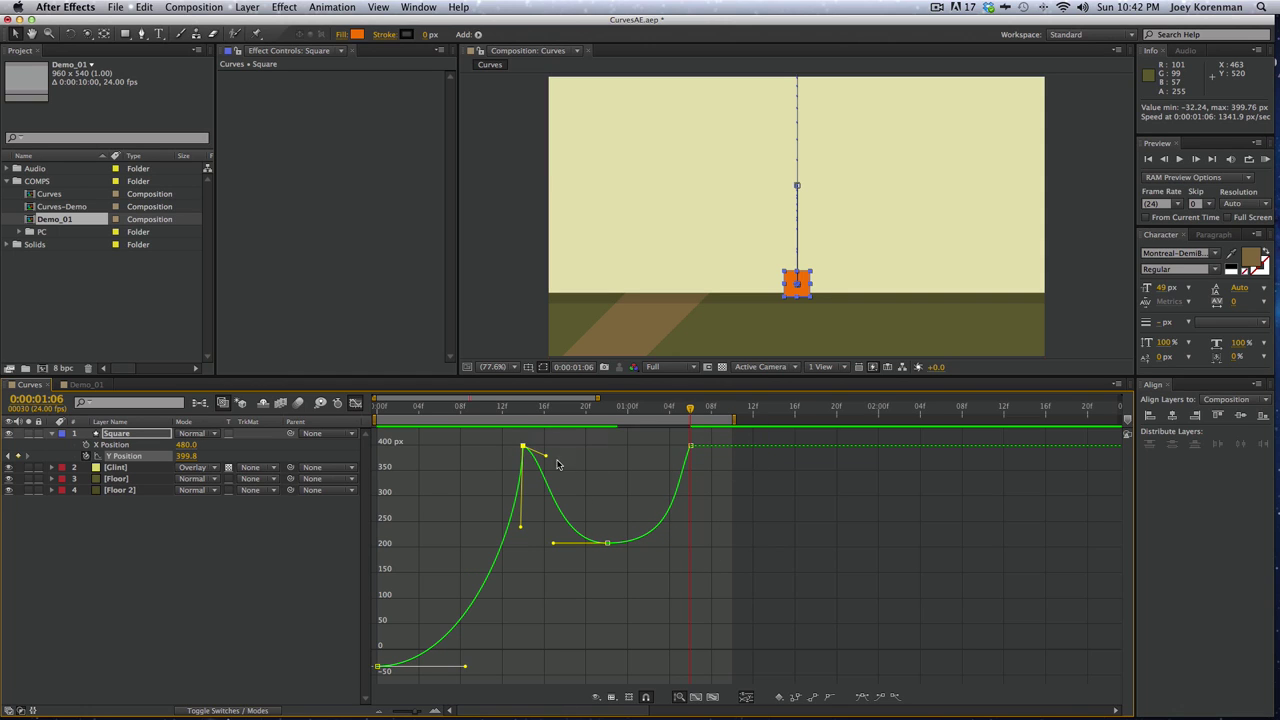
click(602, 489)
RAM preview the fall and full first bounce, and return the current time to frame 0
key(KP_0)
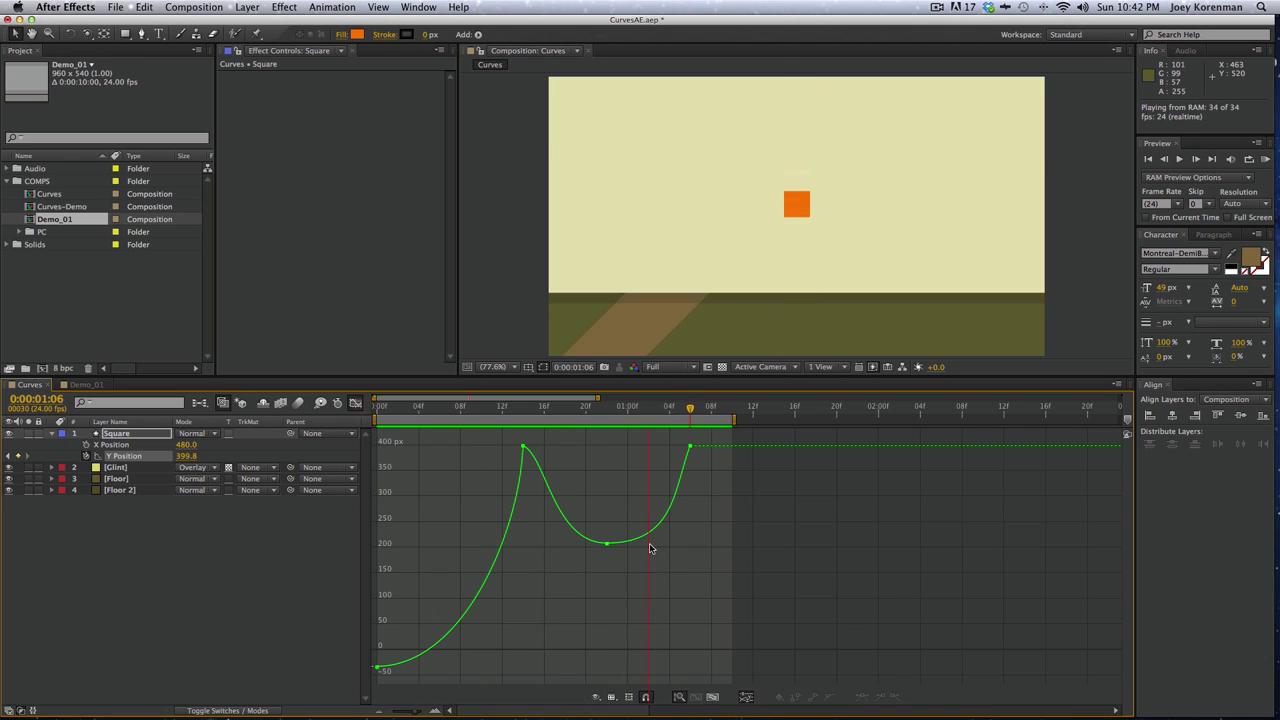
key(space)
drag(456, 411, 383, 370)
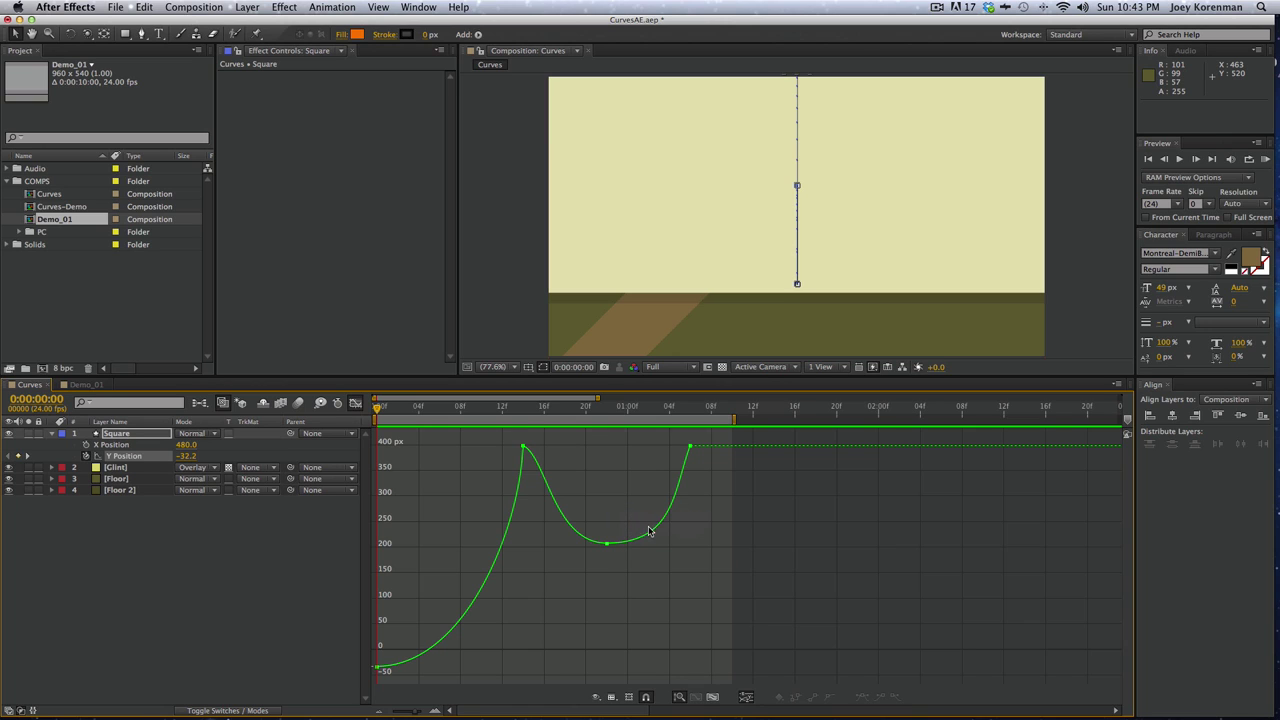
Go four frames past the second landing to 0:00:01:10 and raise the square to Y Position 309.5 for the second bounce
click(690, 406)
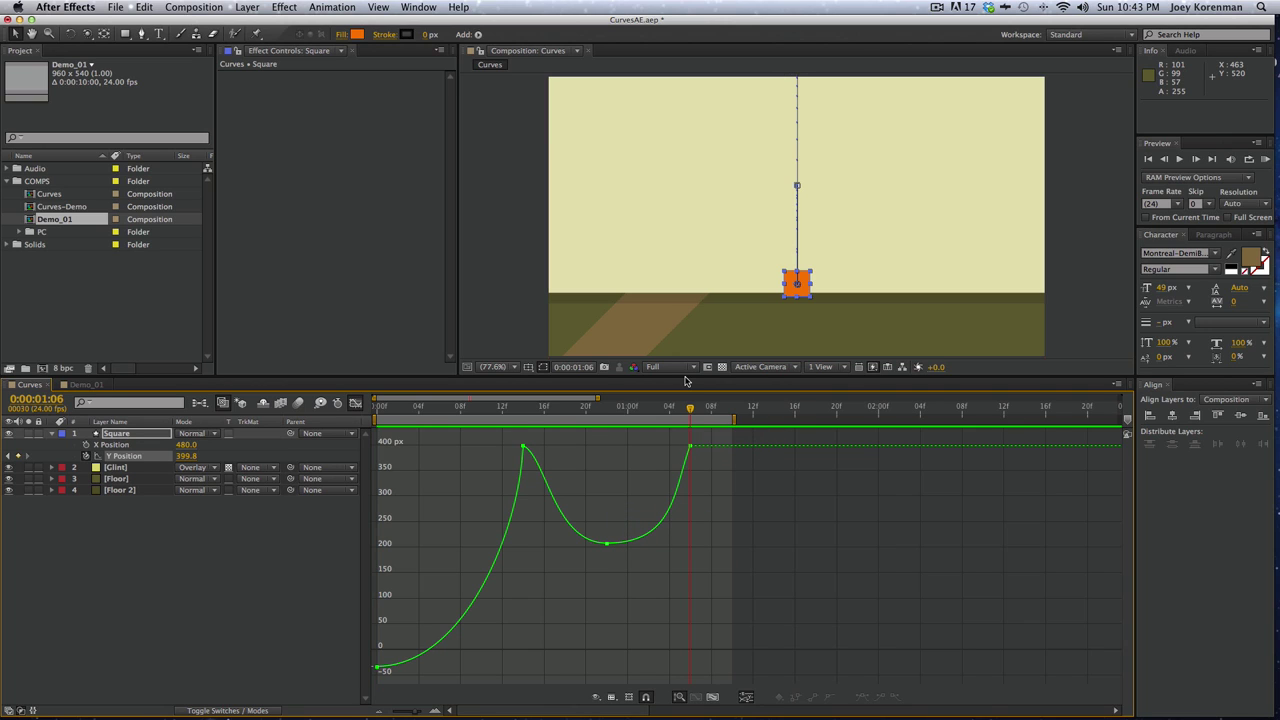
key(Page_Down)
key(Page_Down)
key(Page_Down)
key(Page_Down)
drag(800, 288, 797, 237)
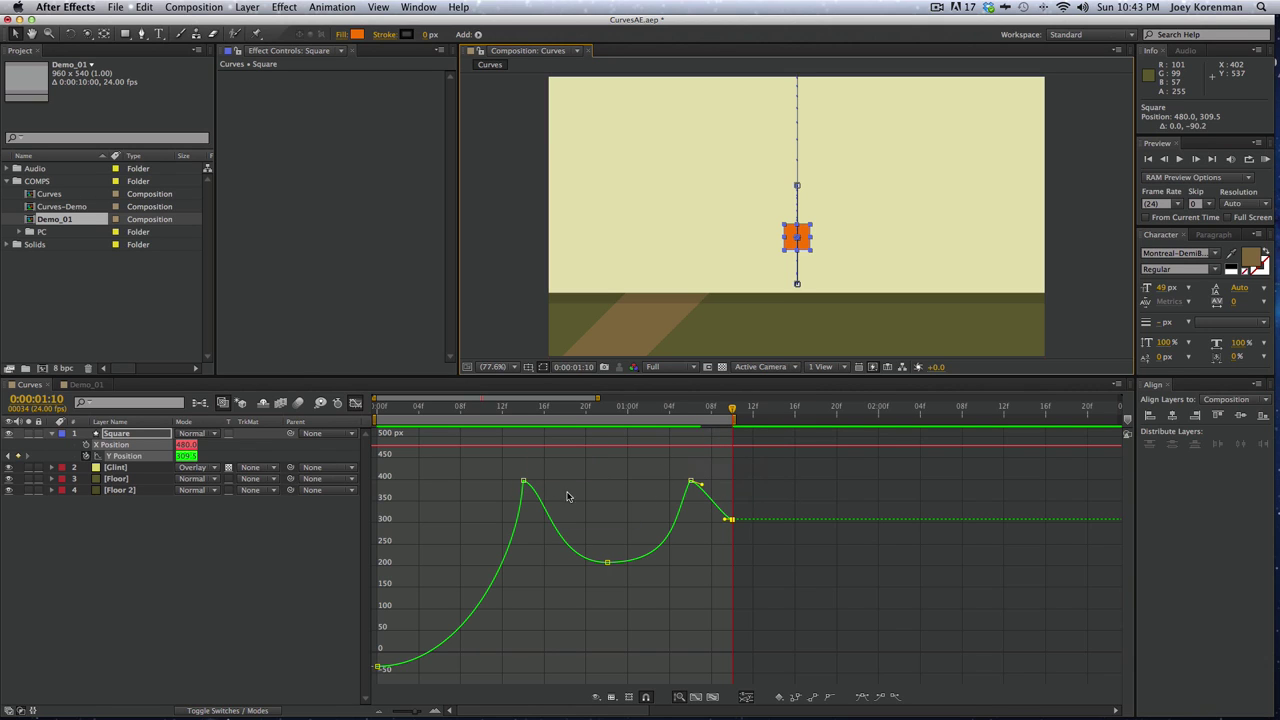
Match the second landing's outgoing handle angle to the first landing's, and extend the second peak's flat incoming handle to about 0:00:01:08
click(523, 481)
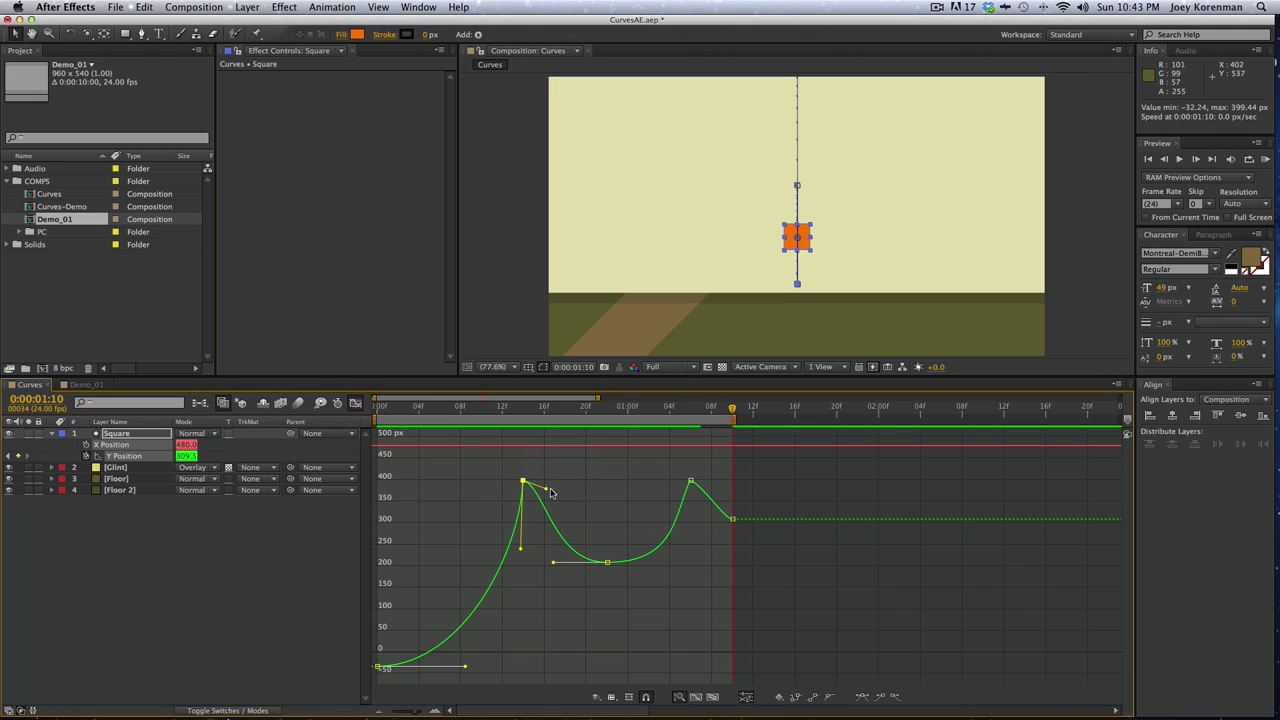
click(690, 481)
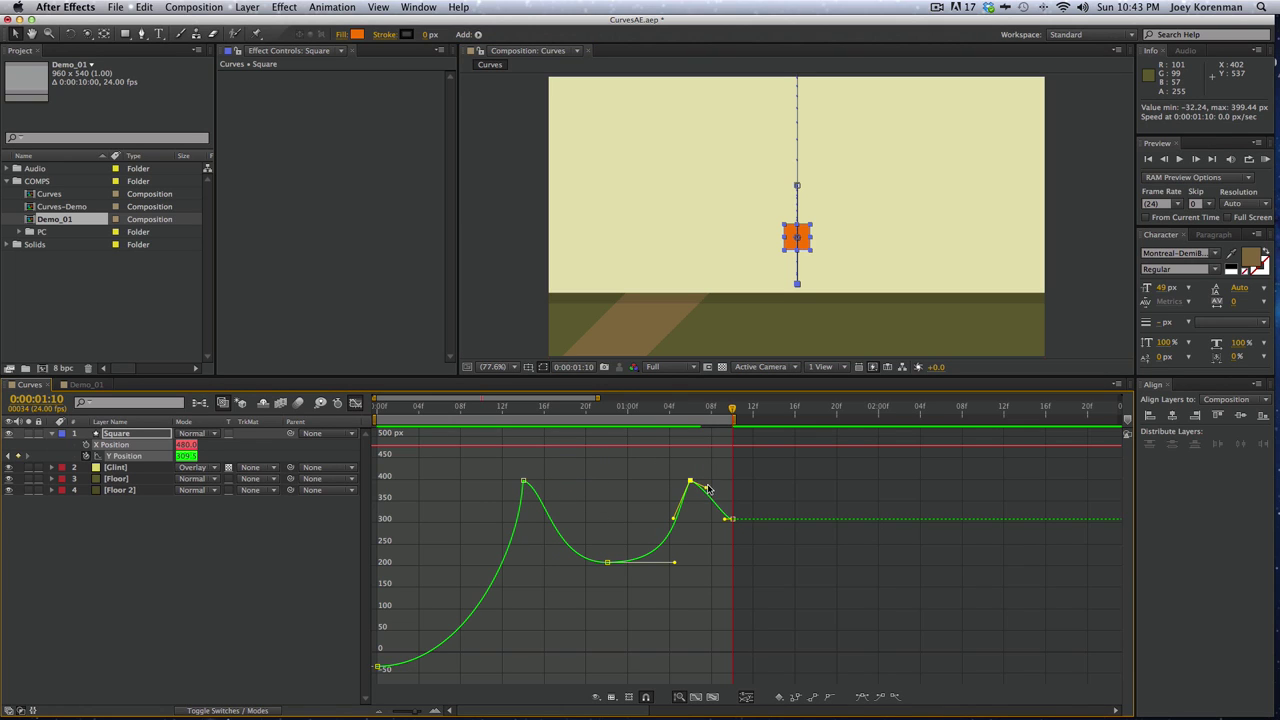
click(726, 519)
drag(725, 519, 705, 520)
Go four frames past the second bounce peak to 0:00:01:14
key(Page_Down)
key(Page_Down)
key(Page_Down)
key(Page_Down)
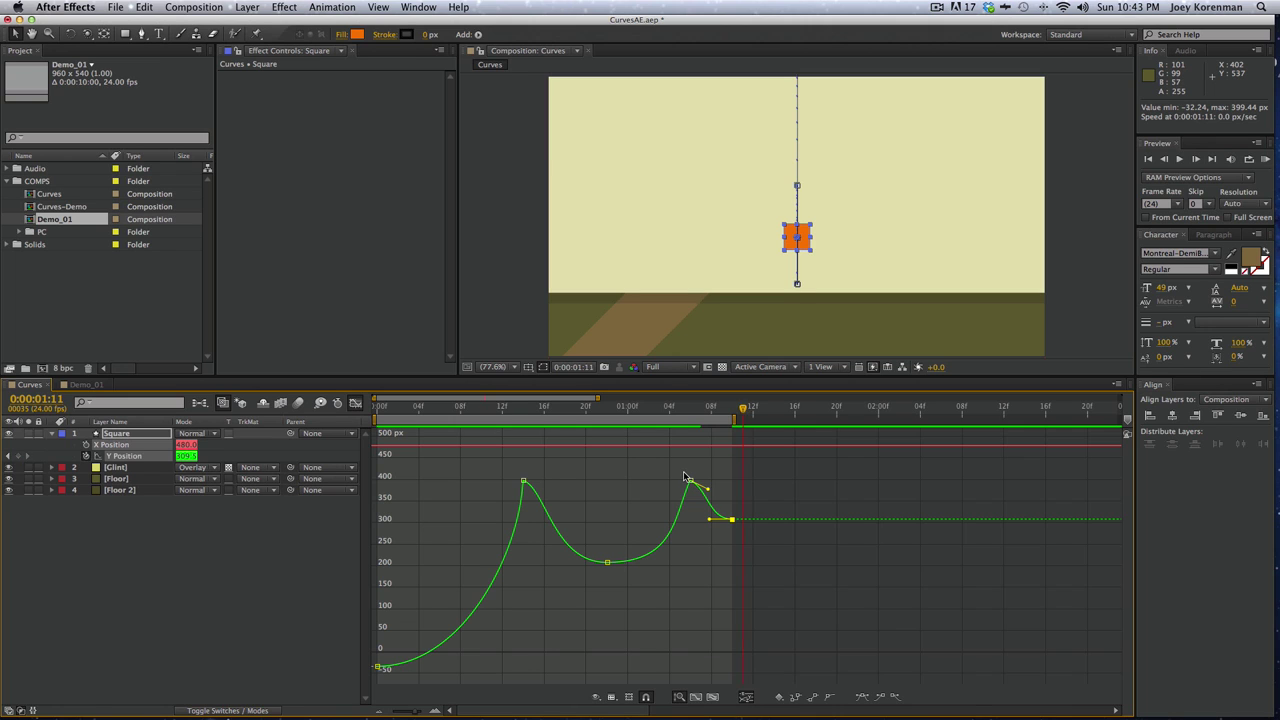
Try a pasted copy of the second landing keyframe at 0:00:01:14 with Easy Ease, and undo it
drag(661, 467, 708, 491)
key(super+c)
key(super+v)
key(F9)
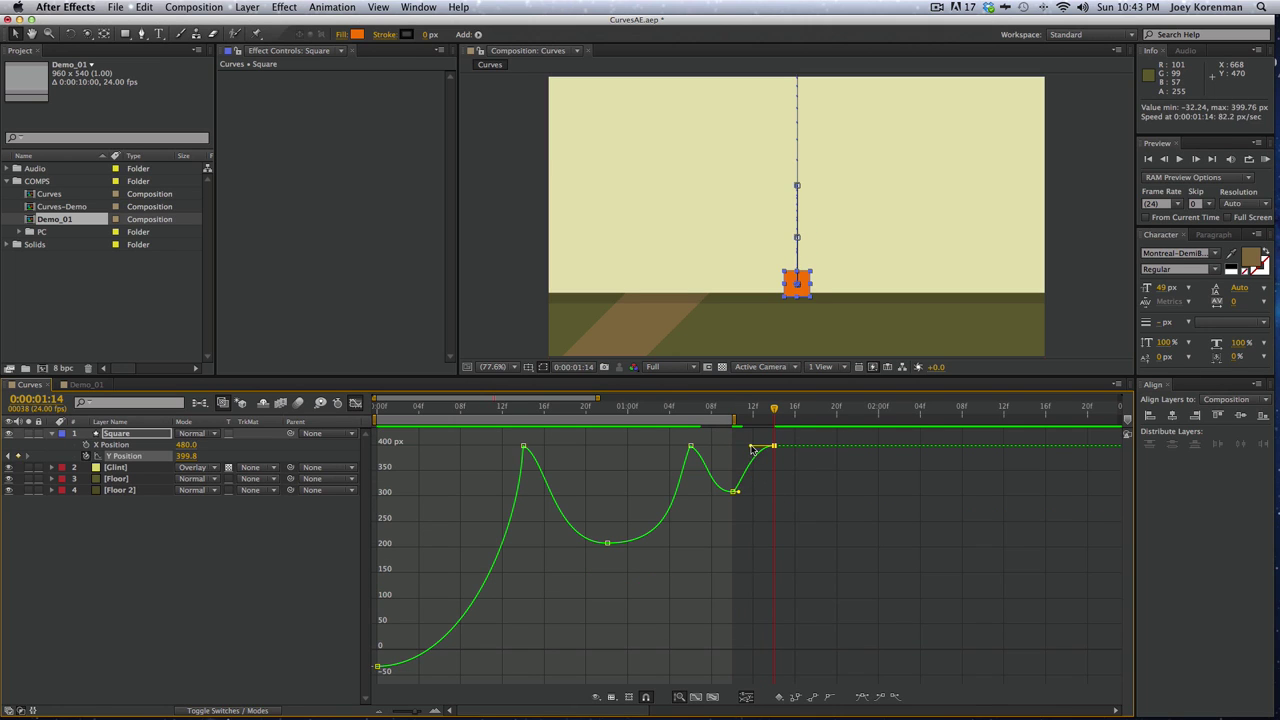
key(super+z)
key(super+z)
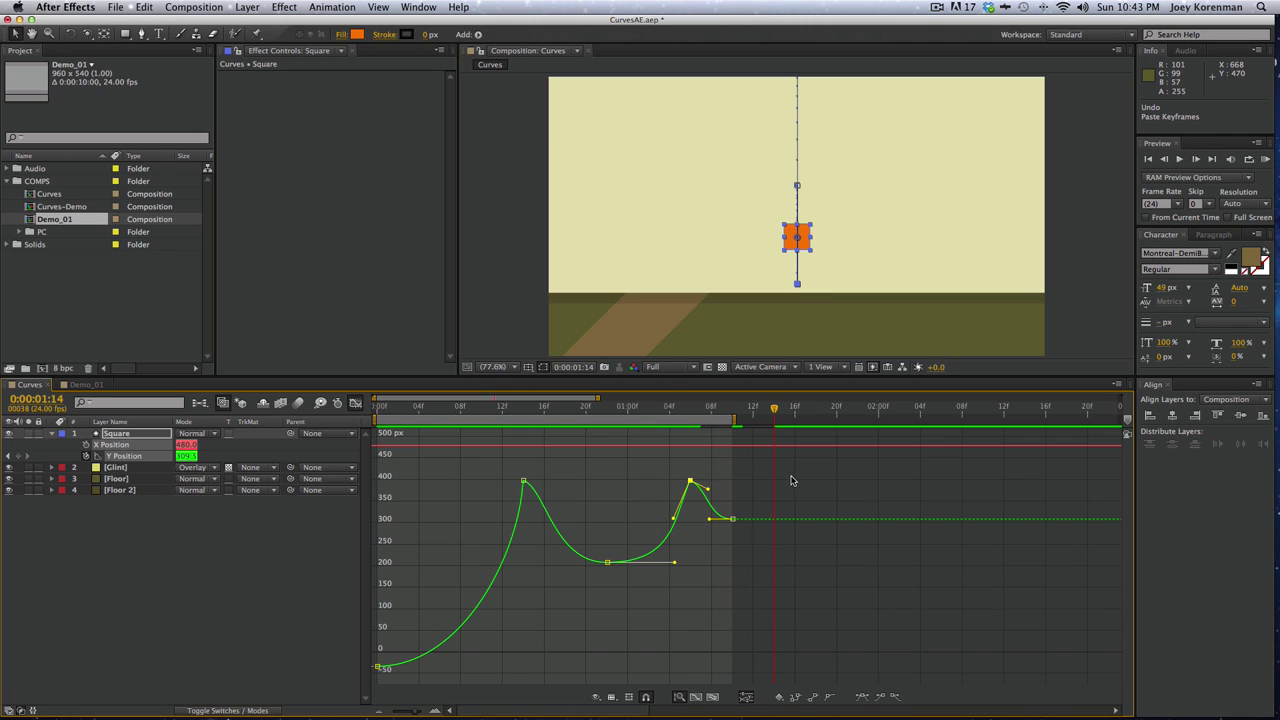
Copy the second landing keyframe and paste it at 0:00:01:14 as the third landing
click(629, 471)
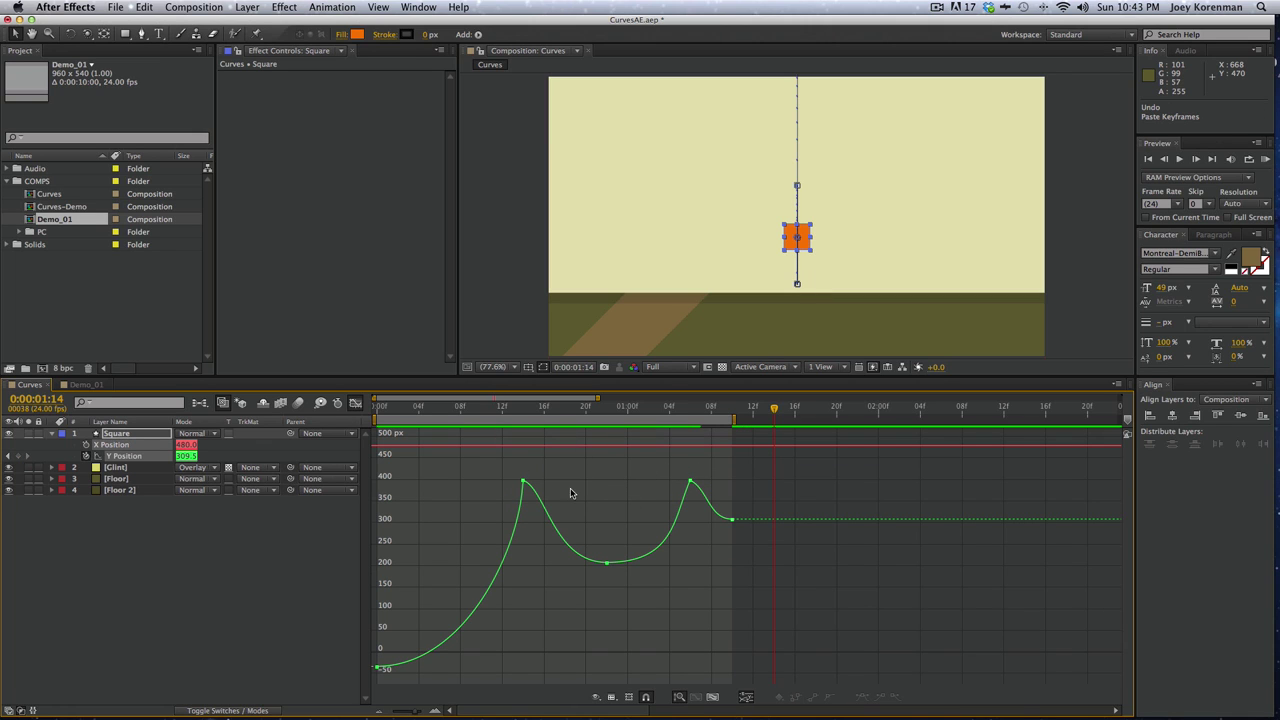
drag(720, 458, 674, 490)
key(super+c)
key(super+v)
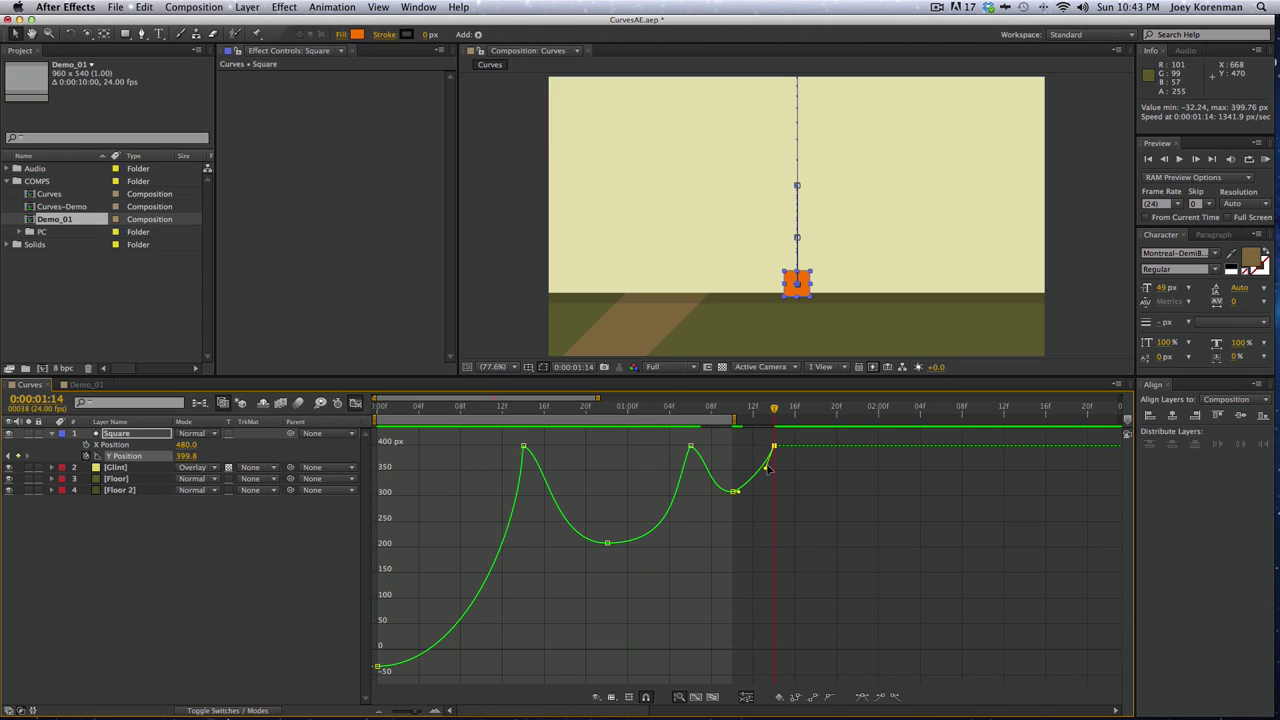
Extend the work area's end to about 0:00:02:01 and lengthen the second peak's flat outgoing handle to about 0:00:01:12
drag(767, 466, 770, 465)
key(super+z)
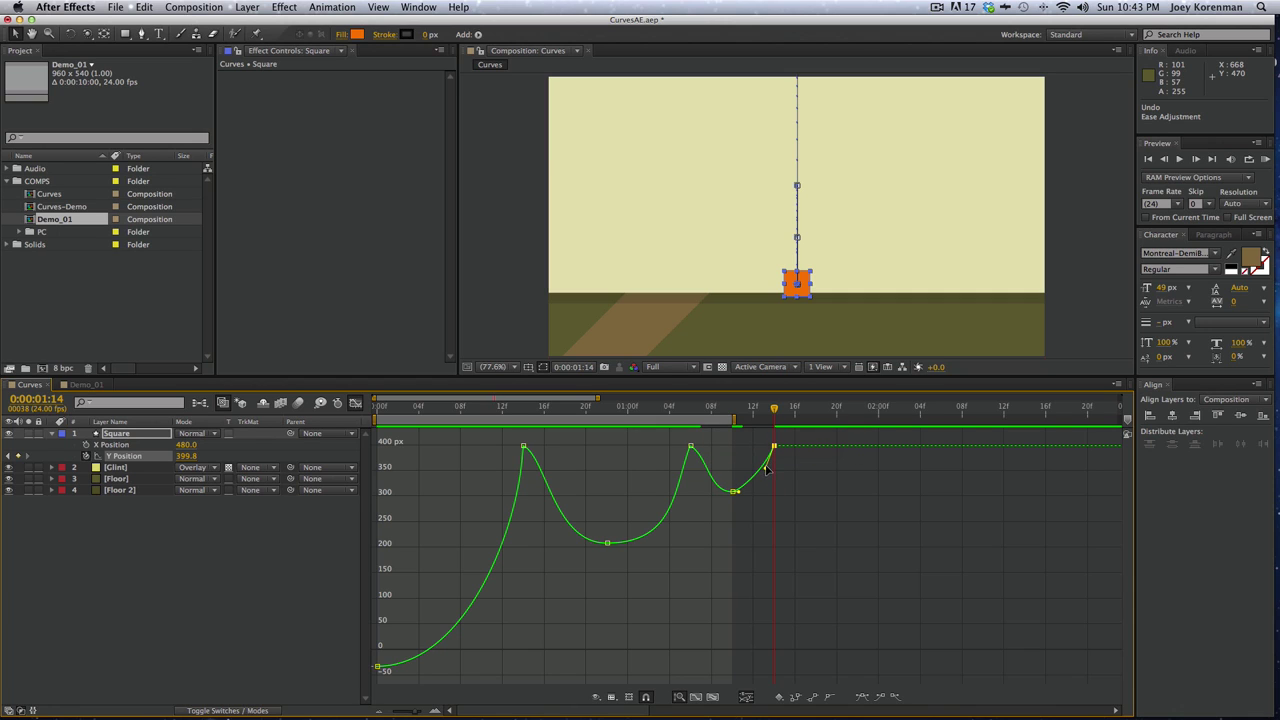
drag(737, 423, 889, 423)
drag(664, 434, 713, 456)
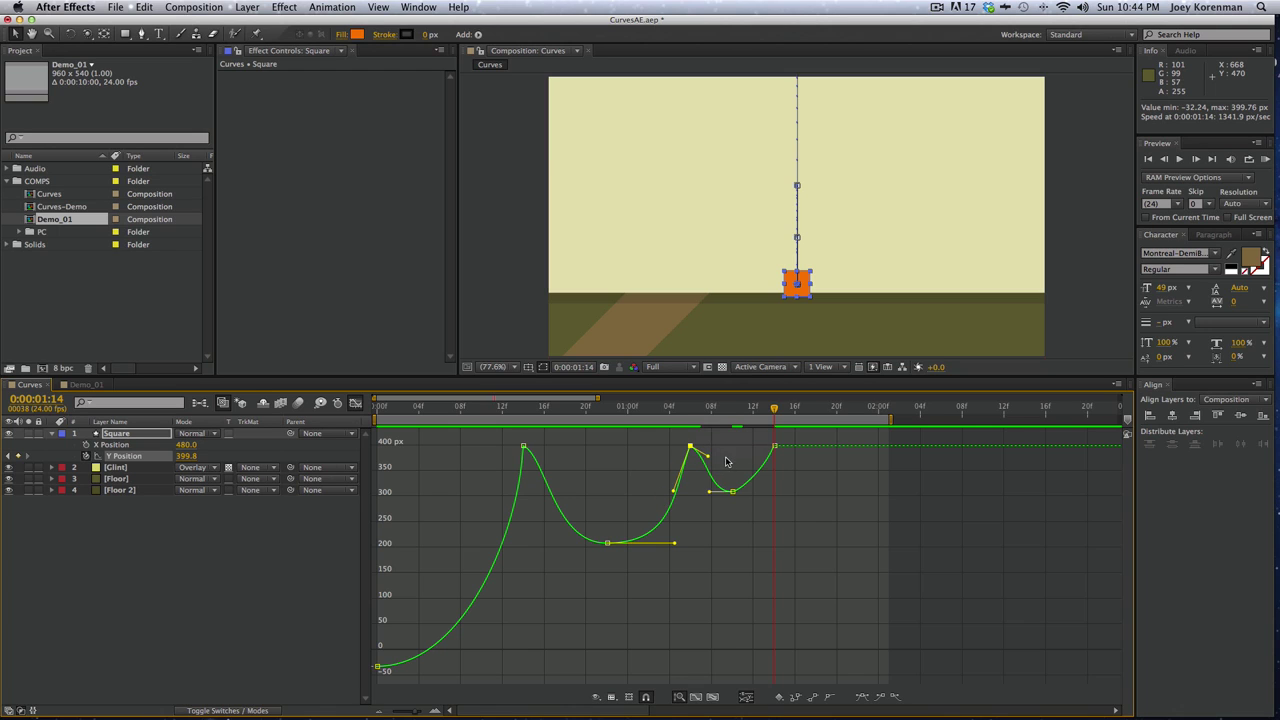
drag(783, 499, 743, 445)
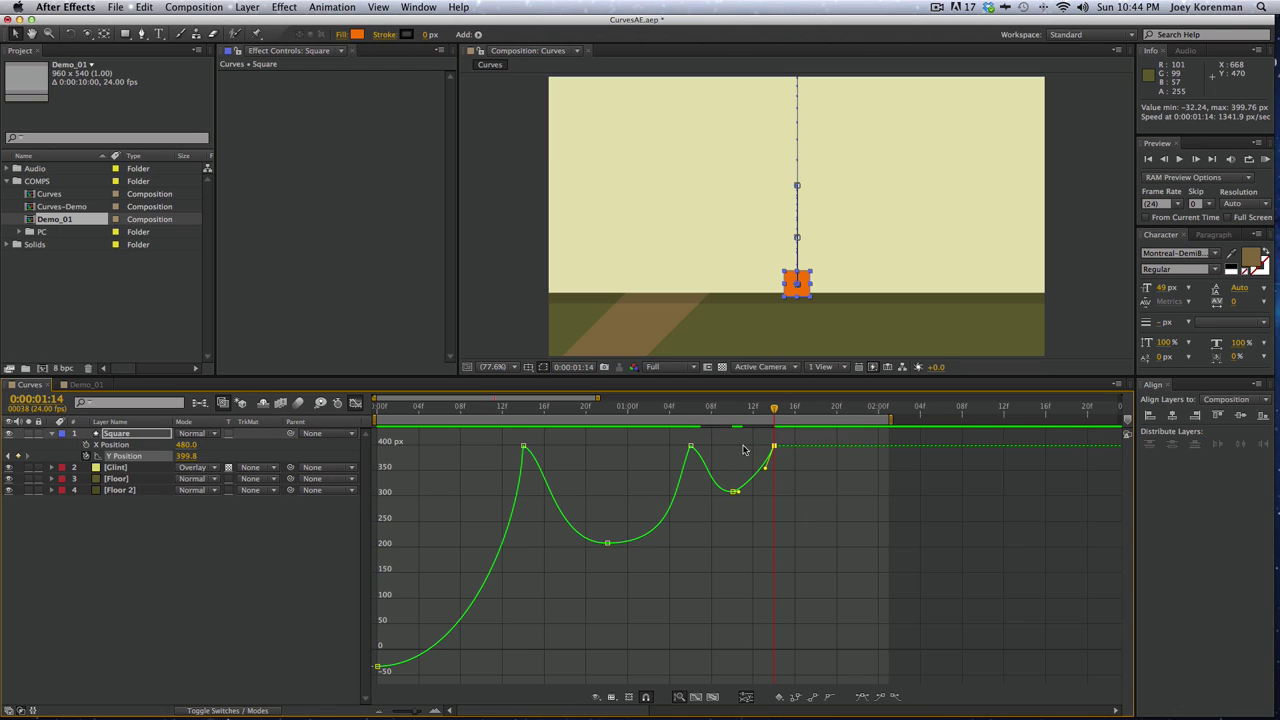
mouse_move(768, 504)
mouse_down()
mouse_move(726, 487)
mouse_move(758, 493)
mouse_up()
Preview the bounce animation through the third landing
click(794, 504)
key(space)
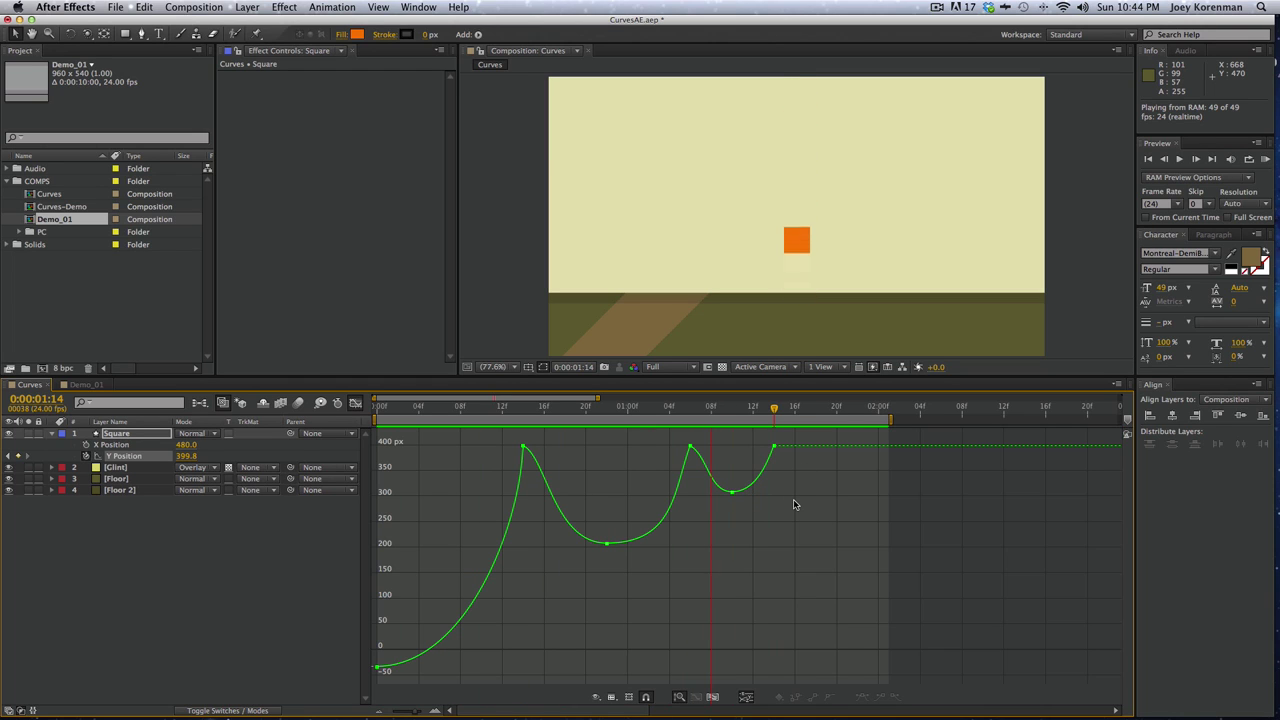
key(space)
key(space)
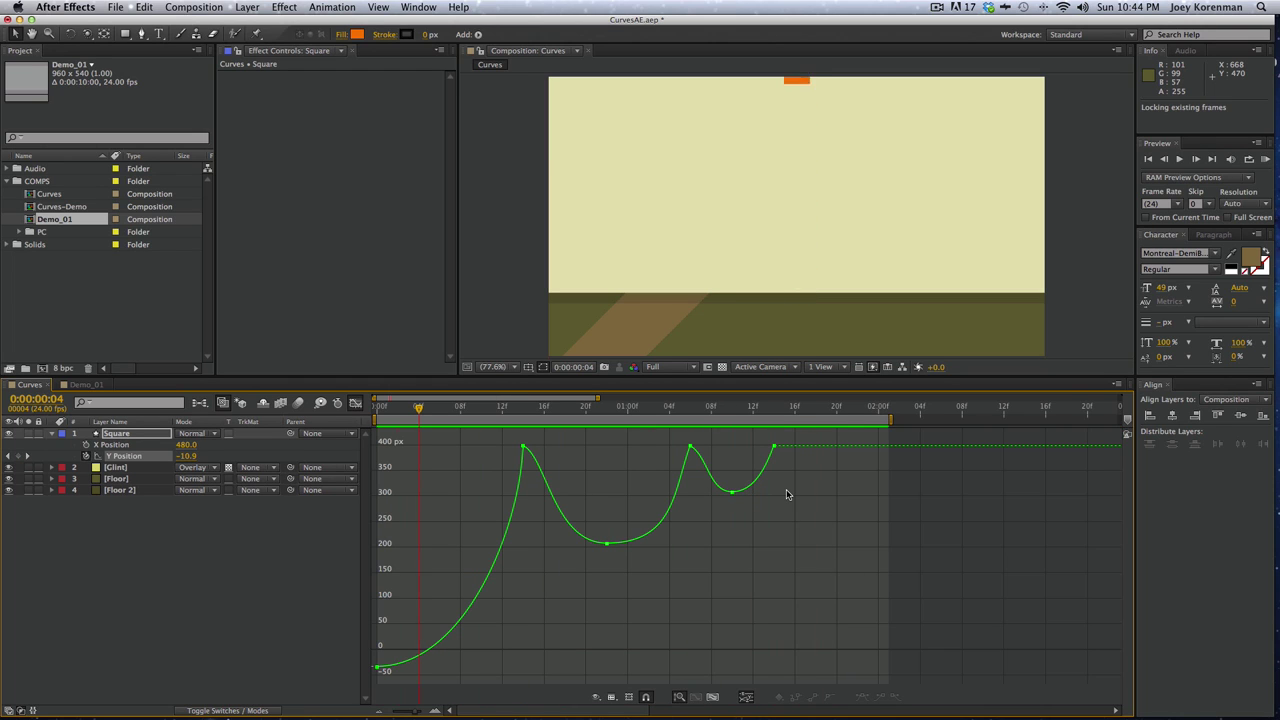
key(space)
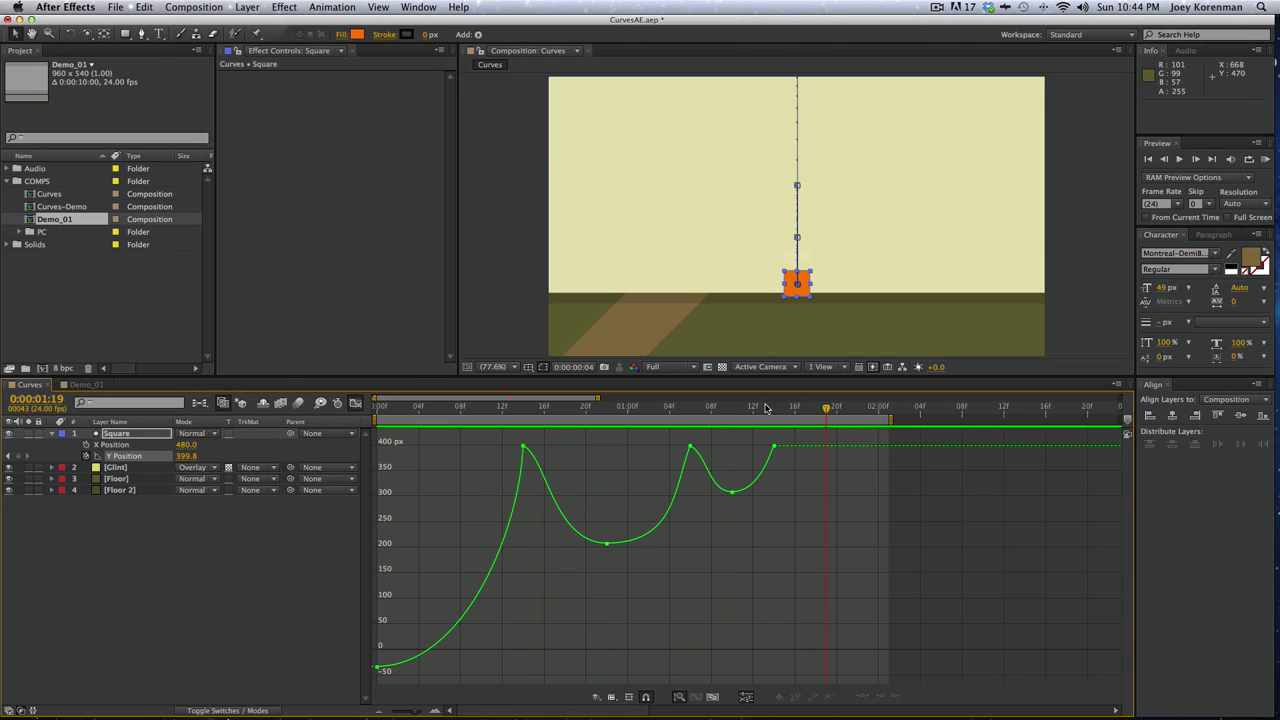
Three frames past the third landing, at 0:00:01:17, raise the square to Y Position 359.8 and lengthen that peak's flat incoming handle
drag(777, 407, 779, 401)
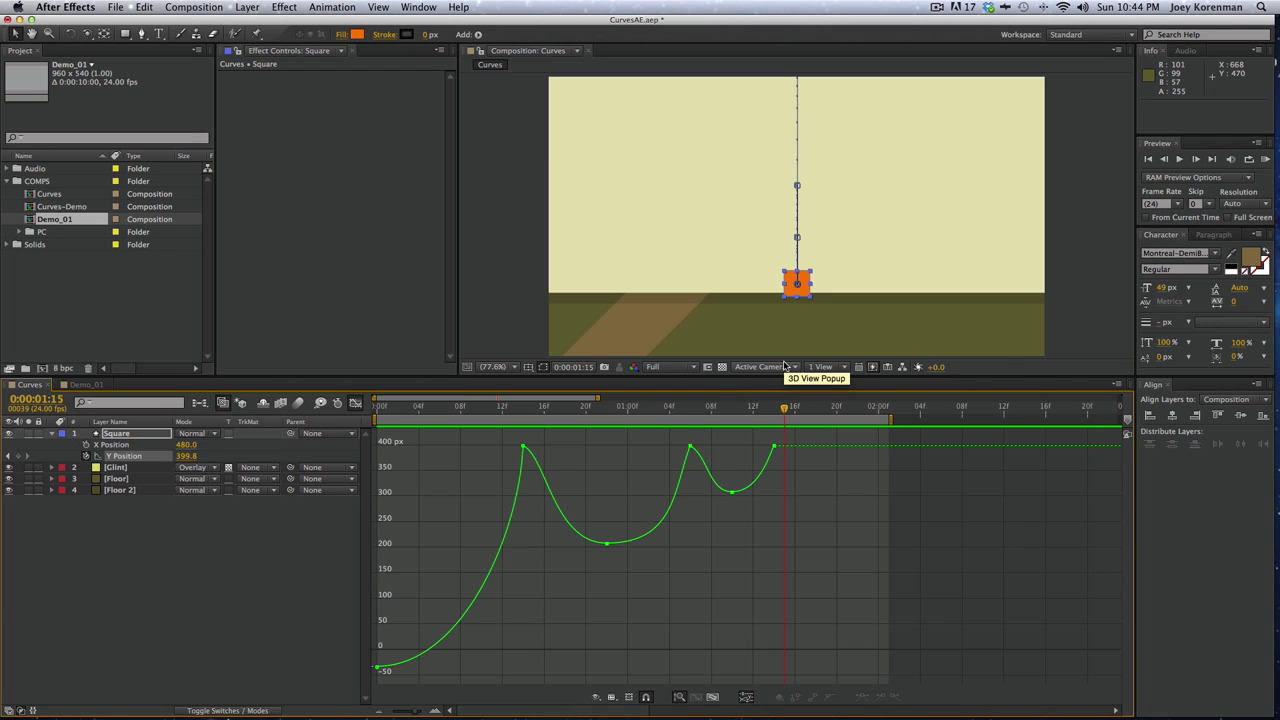
key(Page_Up)
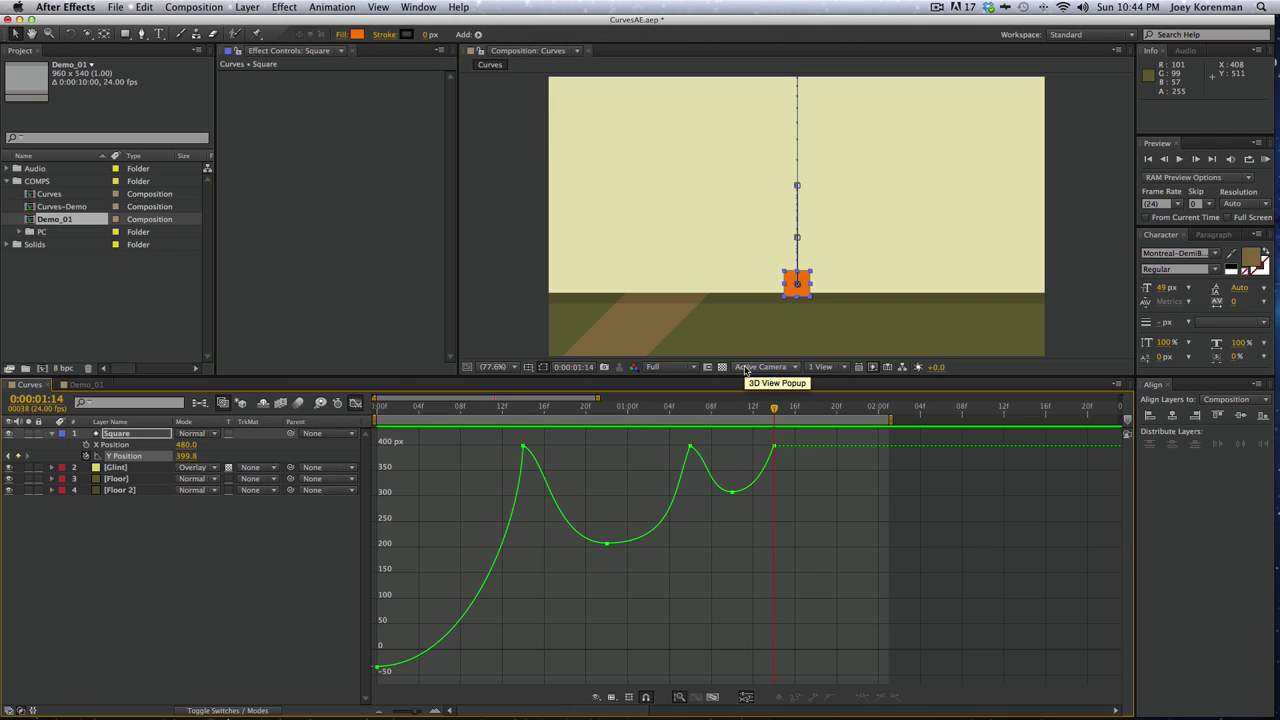
key(Page_Down)
key(Page_Down)
key(Page_Down)
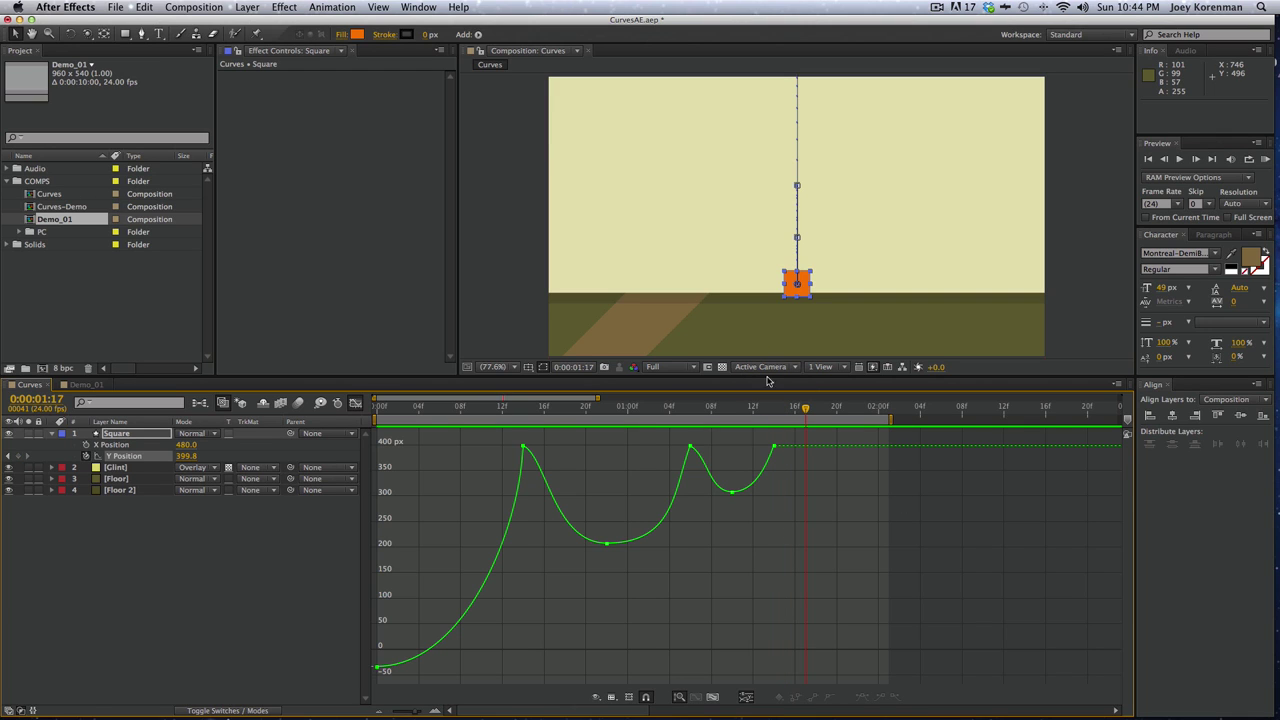
drag(808, 290, 807, 270)
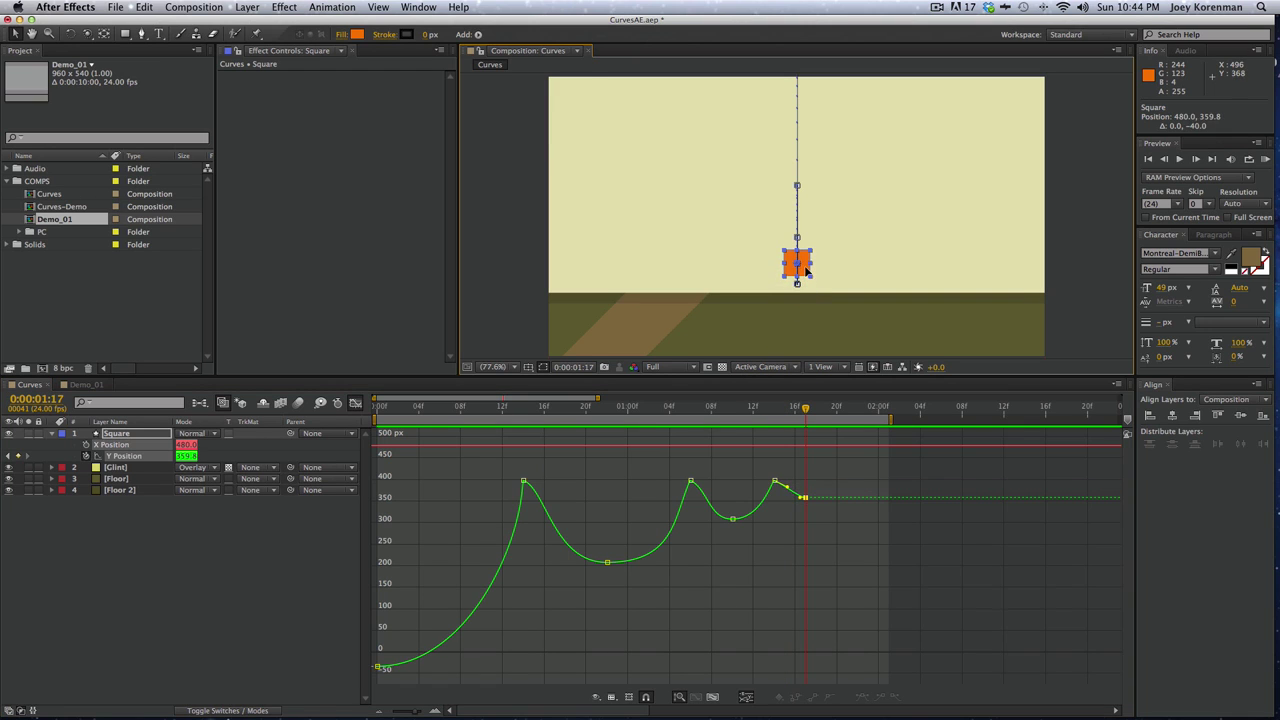
drag(787, 487, 795, 497)
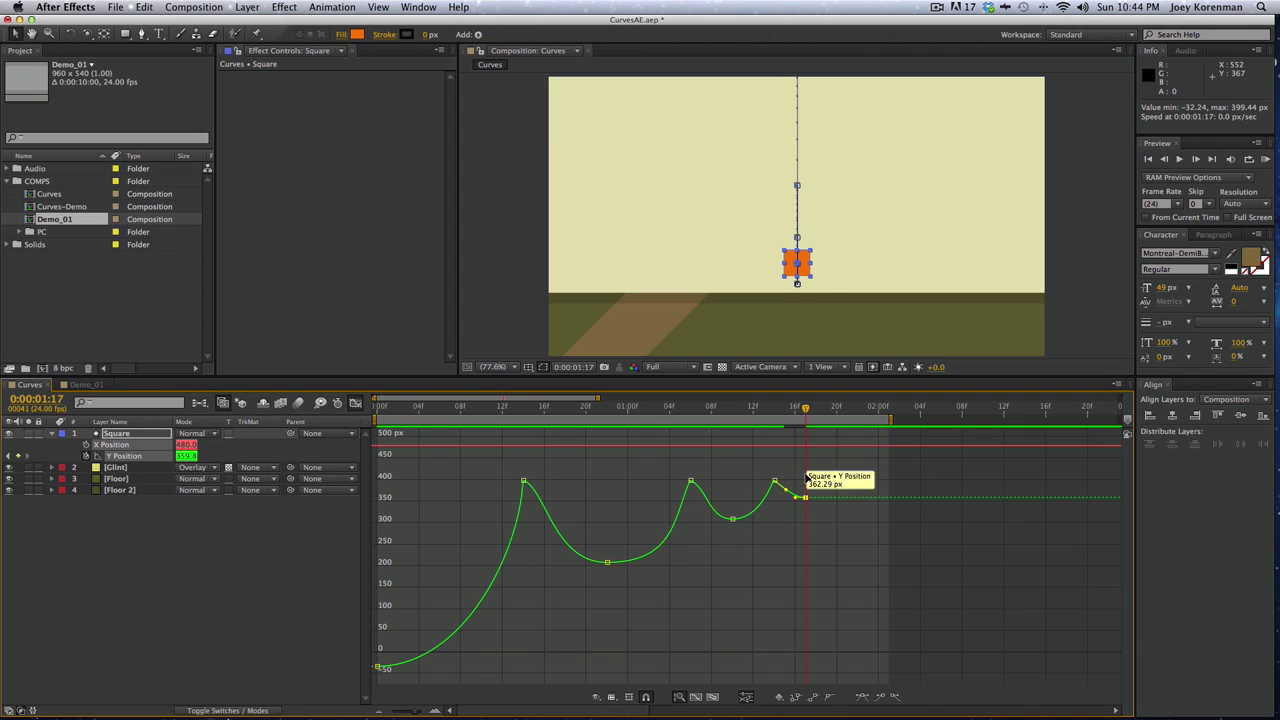
Paste the landing keyframe at 0:00:01:20 and lengthen the third peak's flat outgoing handle to about 0:00:01:18
key(Page_Down)
key(Page_Down)
key(Page_Down)
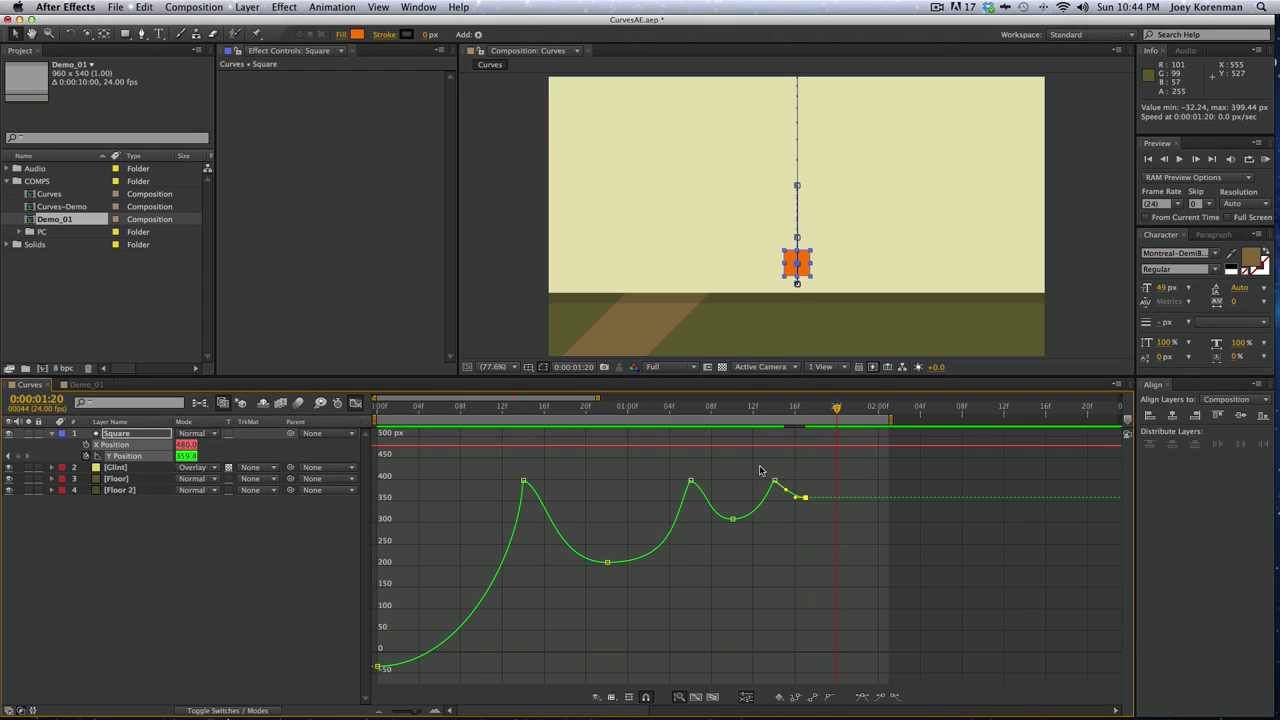
key(ctrl+v)
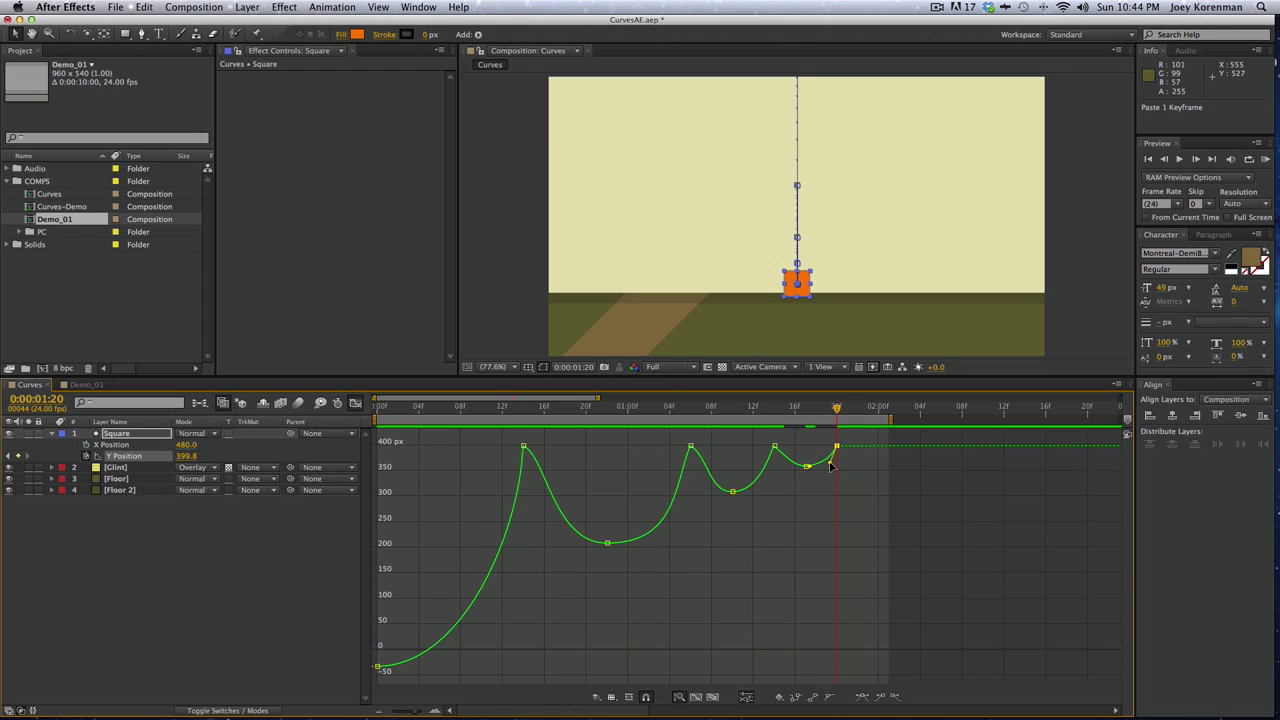
drag(829, 462, 819, 467)
click(842, 538)
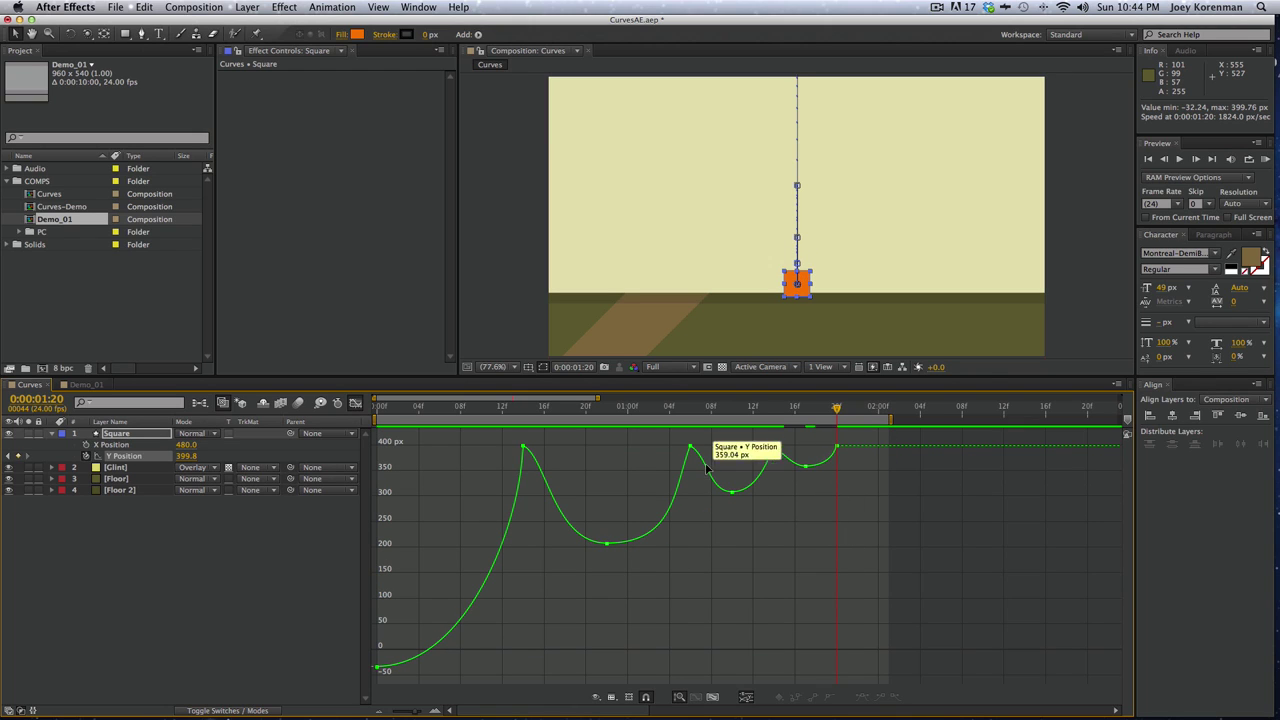
Check the third landing's easing handles and preview the animation with its third bounce
click(774, 445)
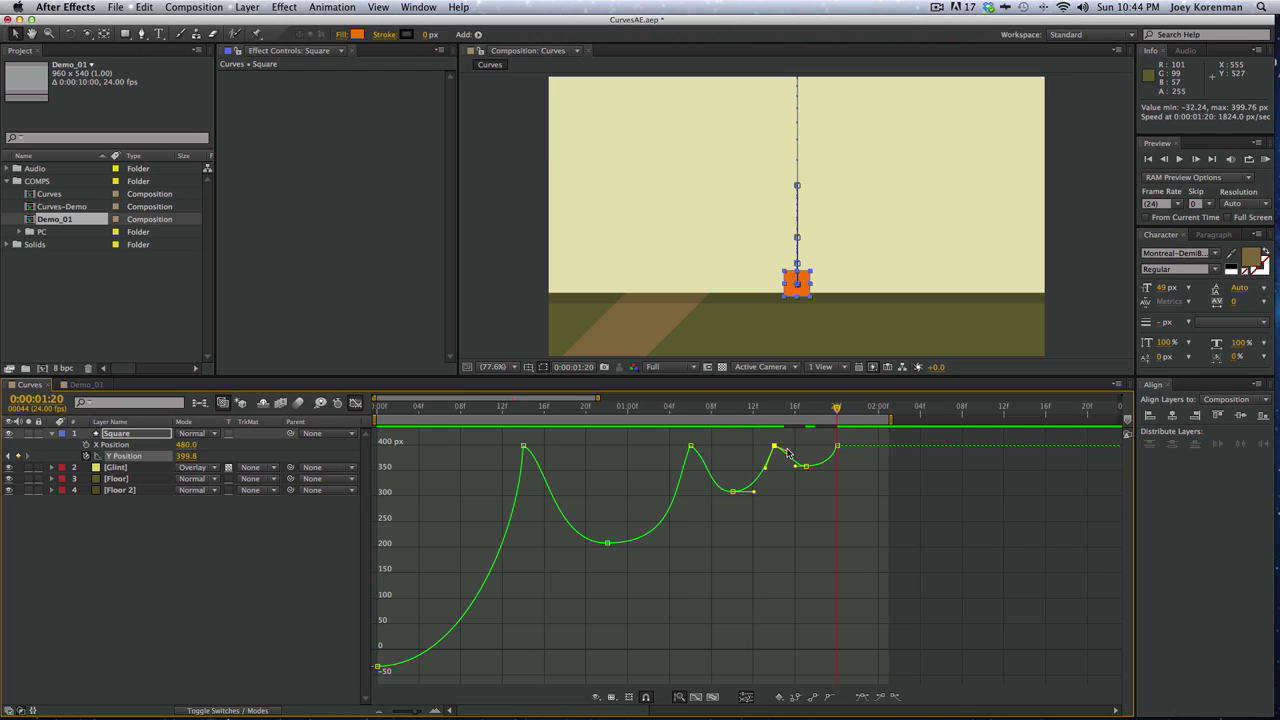
click(790, 505)
key(KP_0)
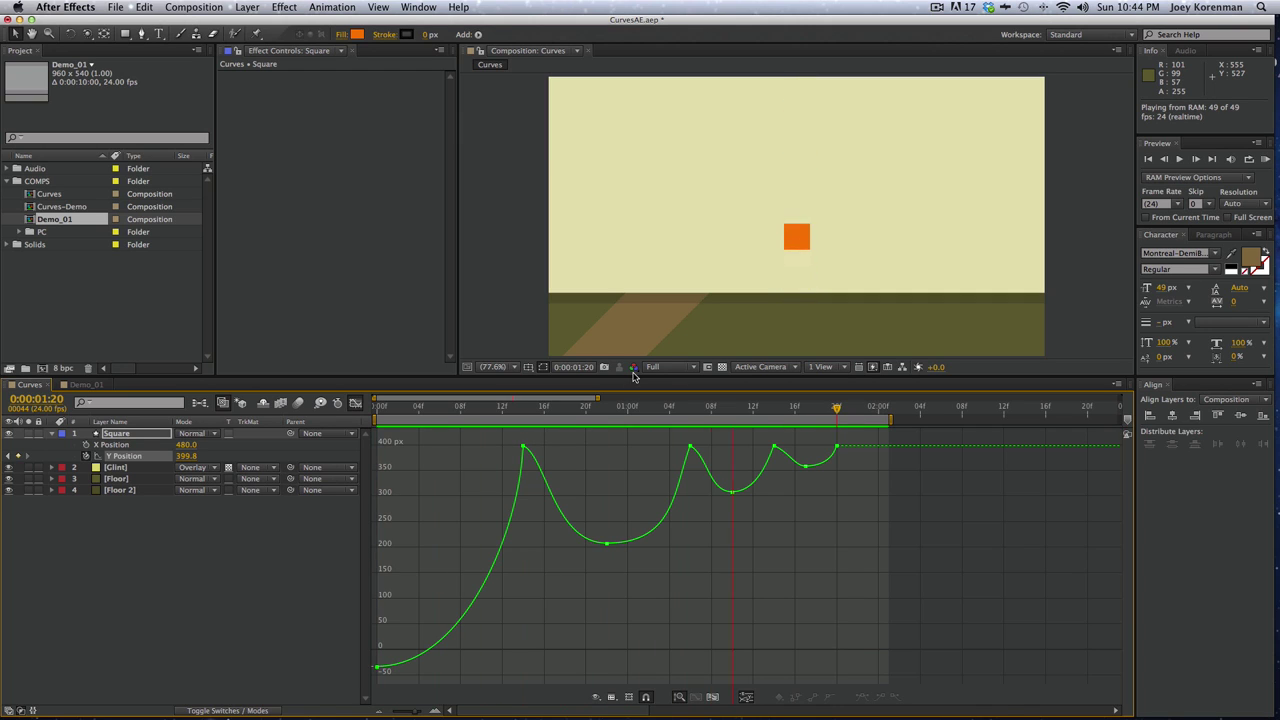
key(space)
Add a fourth bounce by raising the square to Y Position 384.3 at 0:00:01:22 and pasting the landing keyframe at 0:00:02:00
click(831, 412)
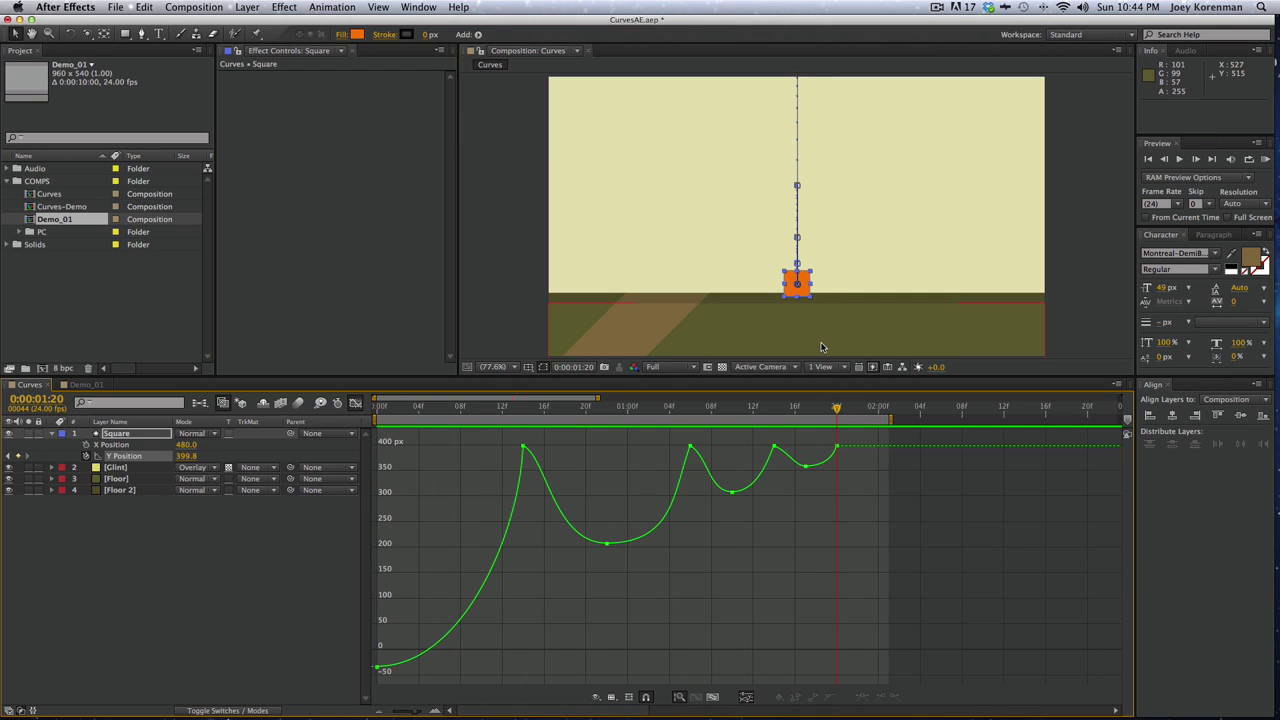
key(Page_Down)
drag(804, 290, 804, 282)
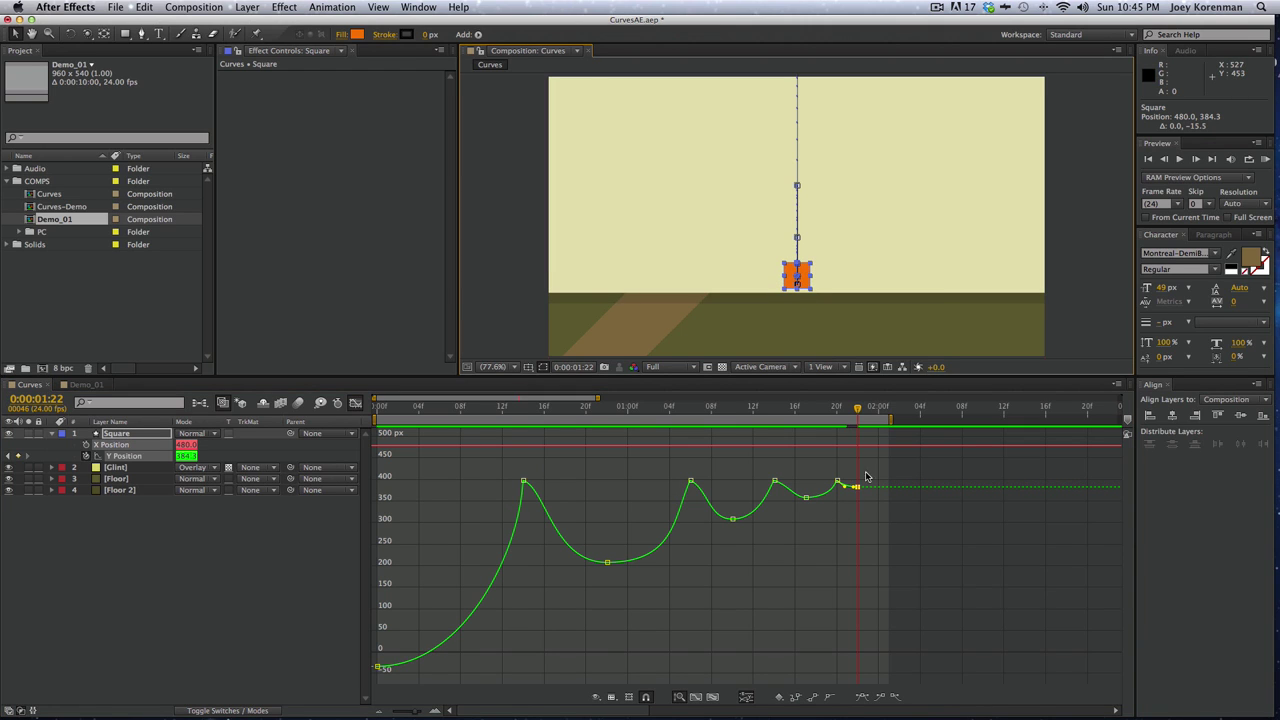
key(Page_Down)
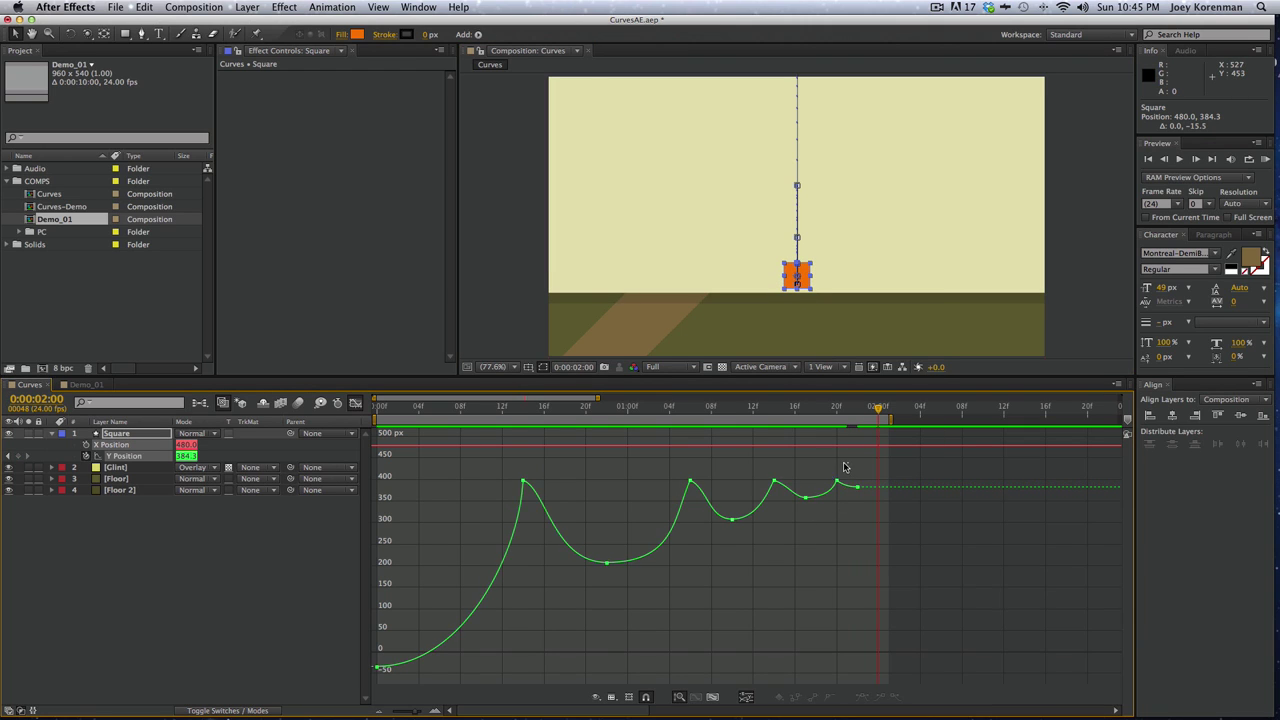
key(super+v)
click(871, 514)
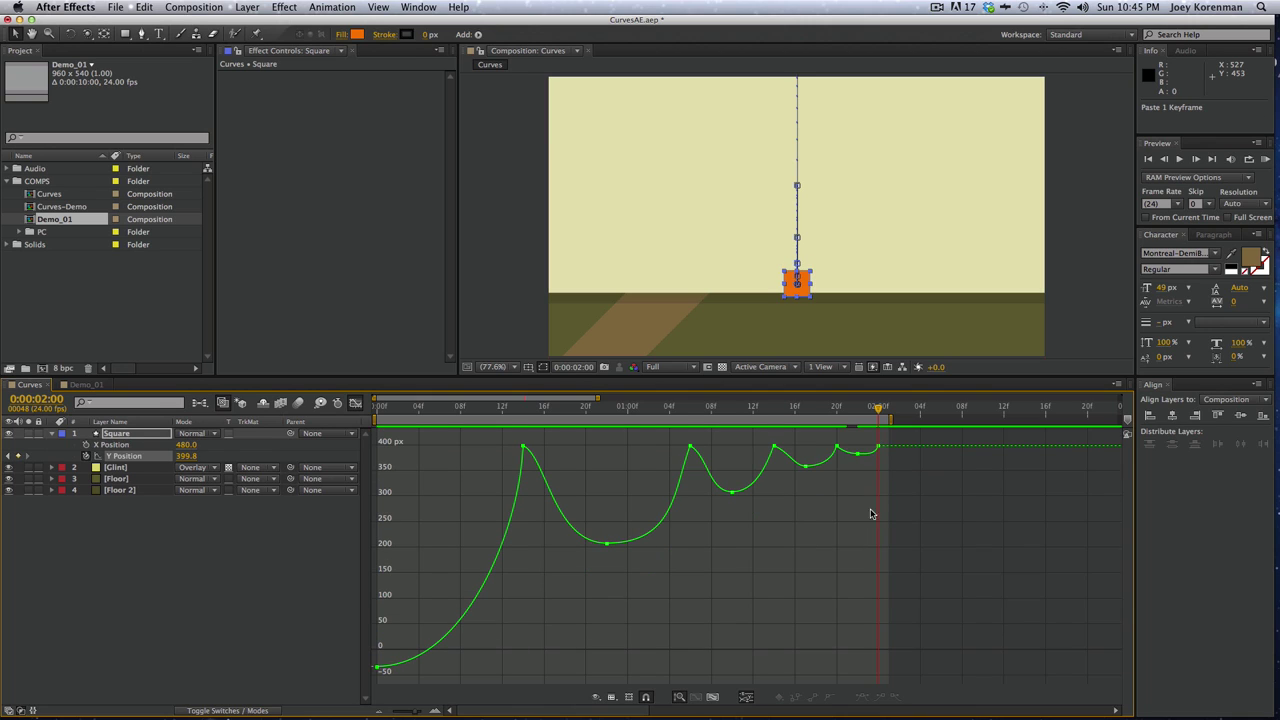
Check the easing handles around the fourth bounce and preview the animation
click(837, 446)
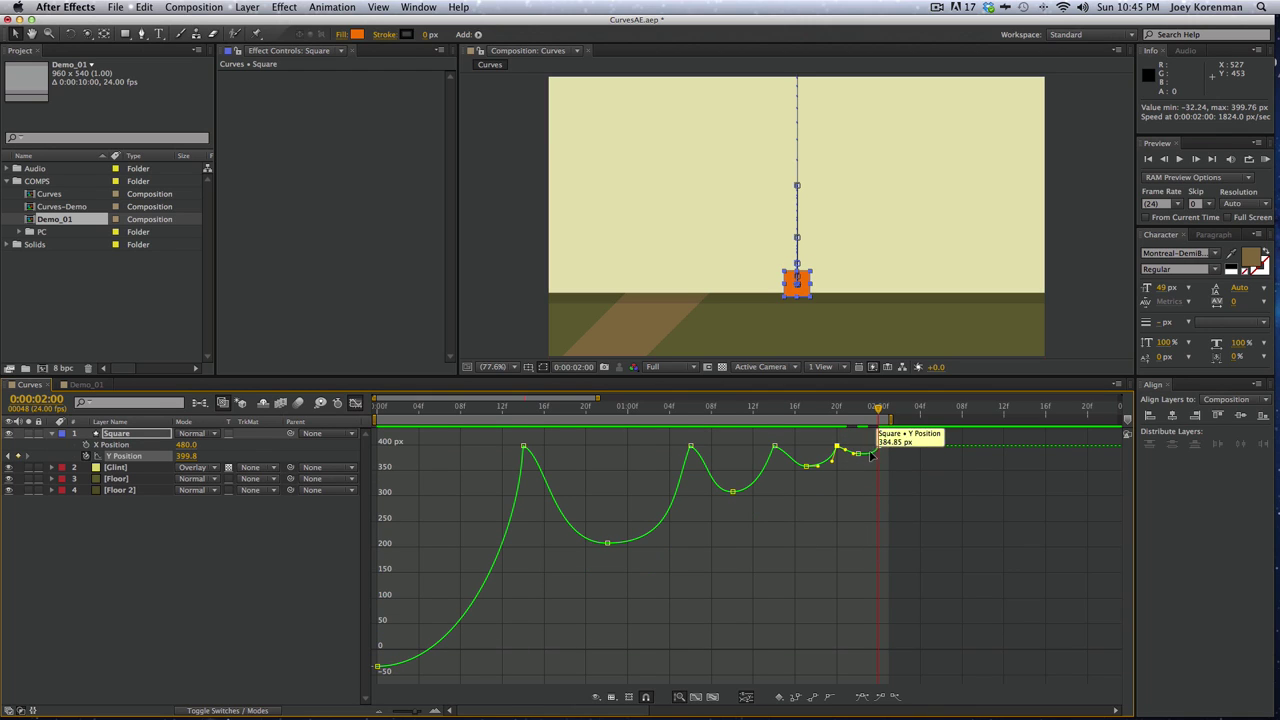
click(878, 446)
click(858, 454)
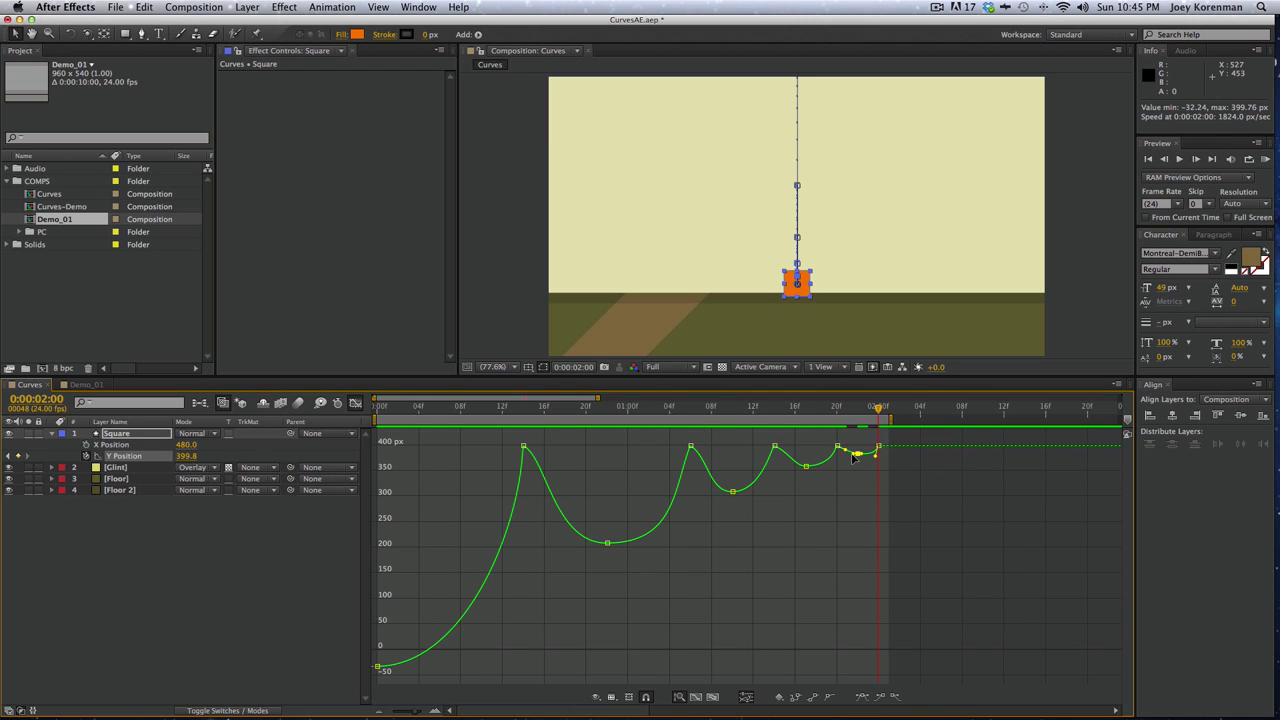
key(KP_0)
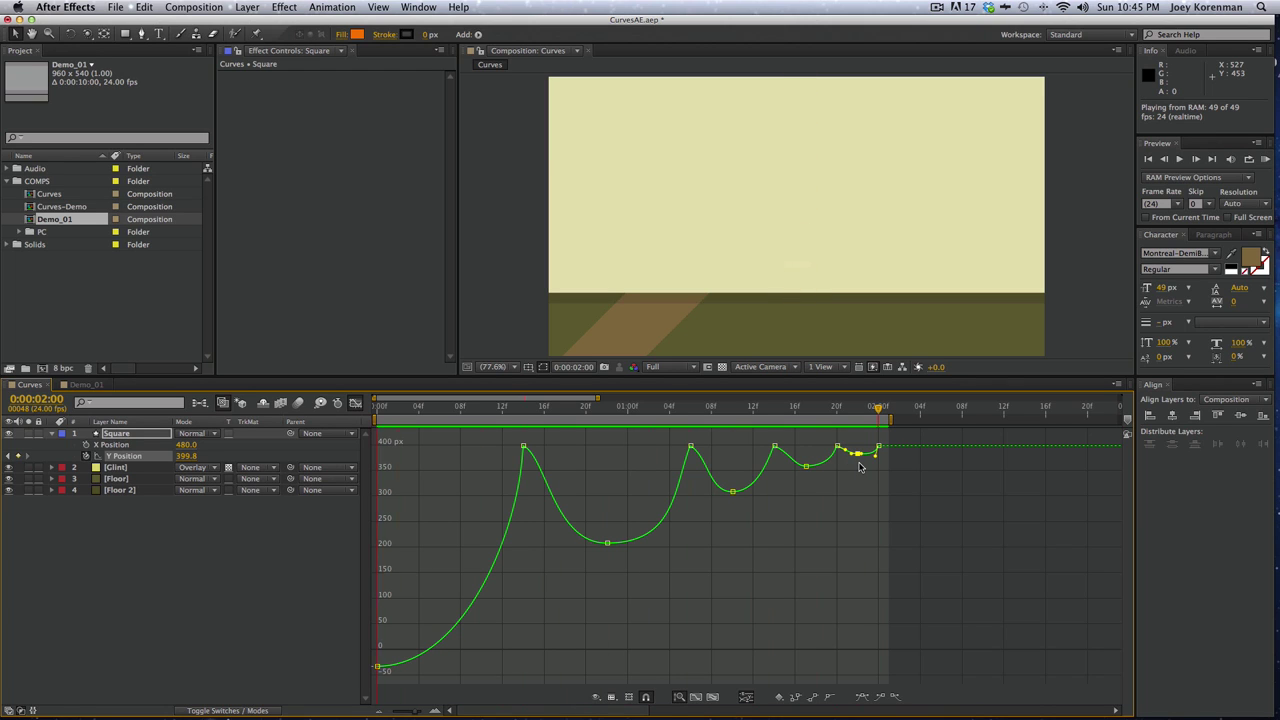
key(space)
Extend the work area's end to about 0:00:02:20 and preview the full bounce sequence
drag(891, 418, 1090, 408)
key(KP_0)
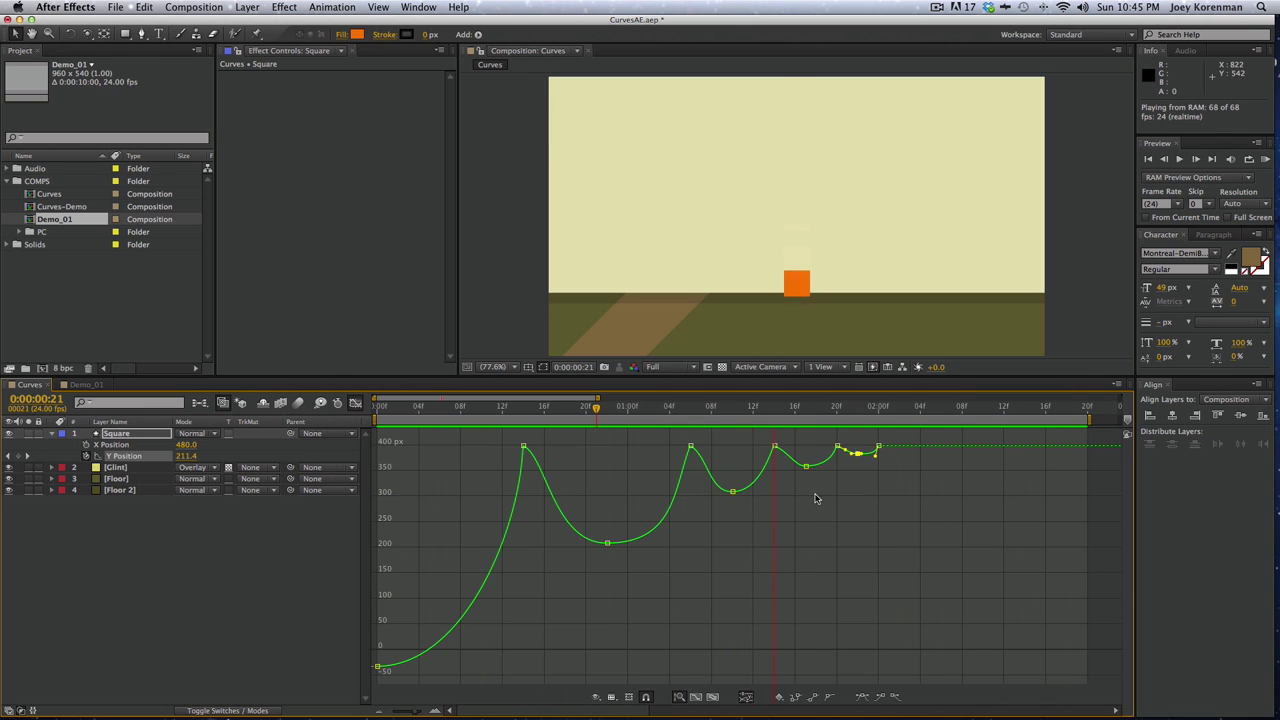
click(854, 543)
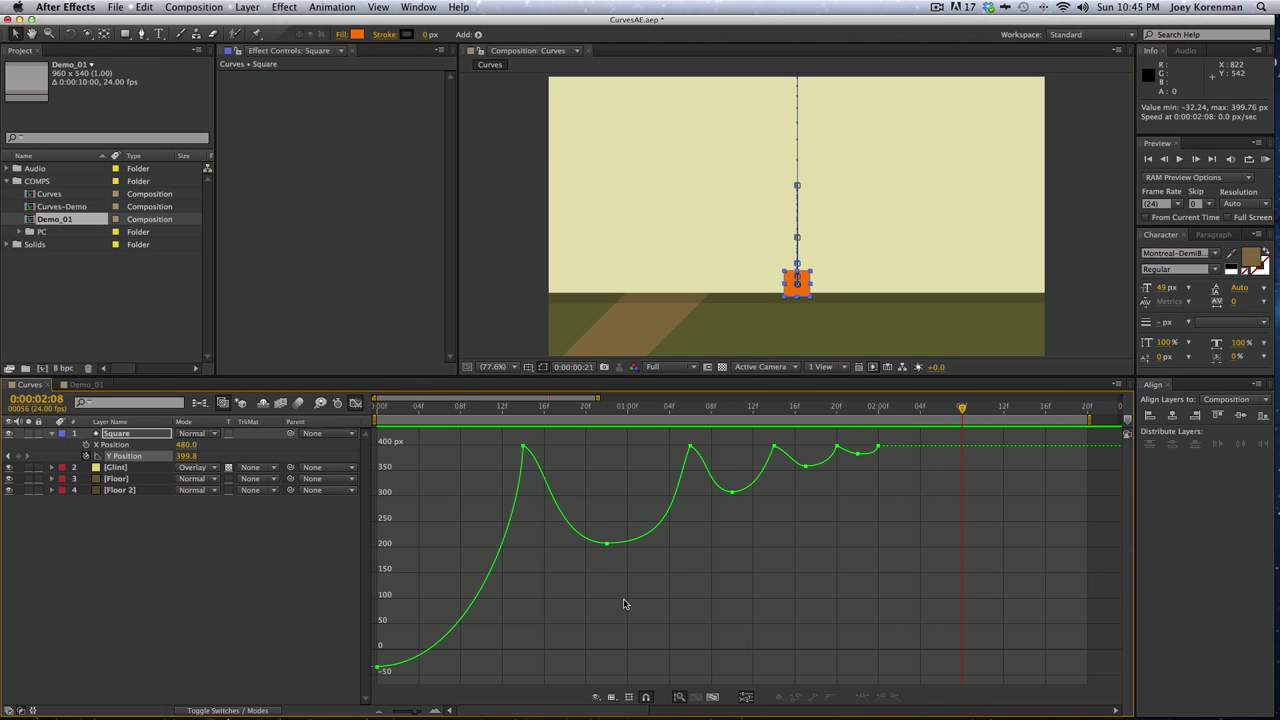
key(KP_0)
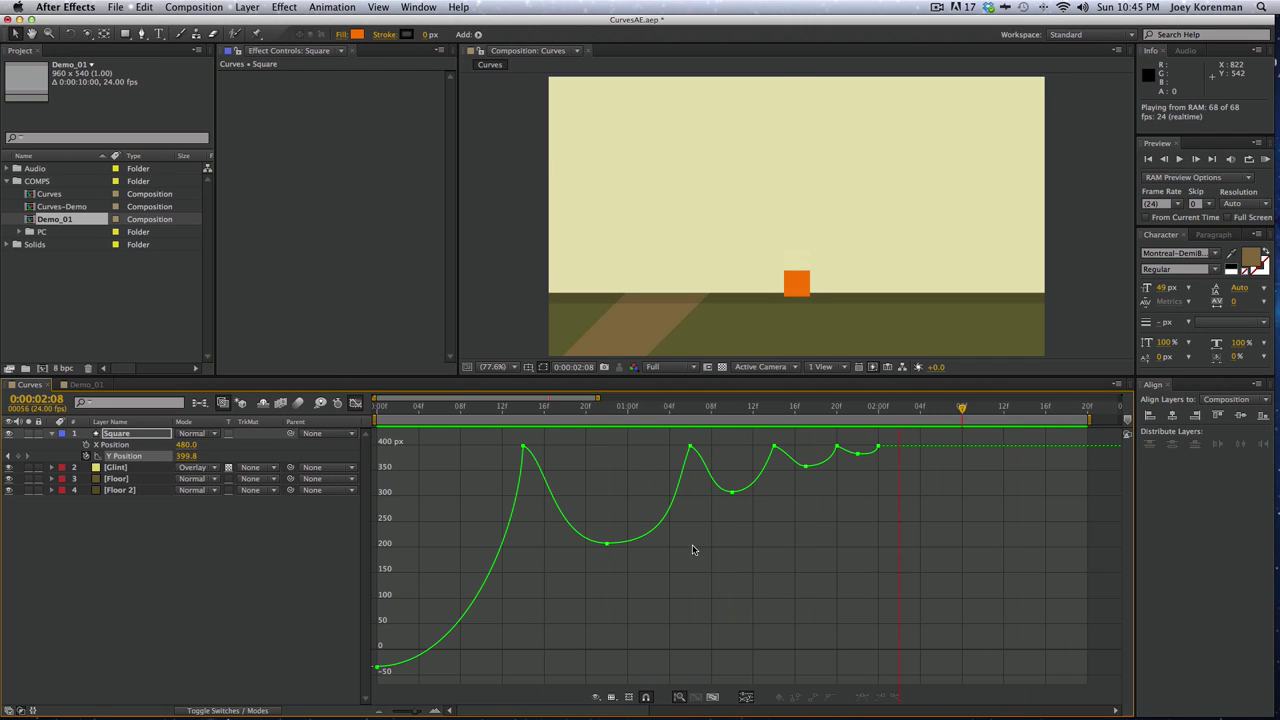
key(space)
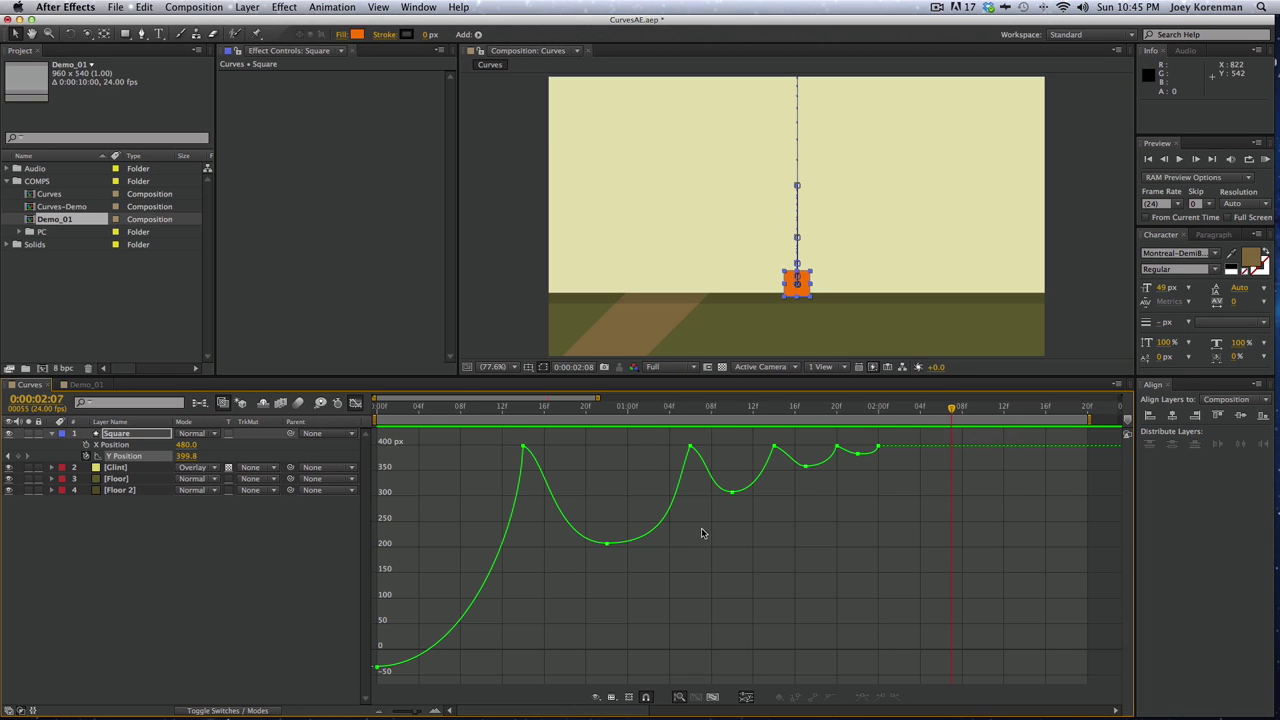
Outside the Graph Editor, select all Y Position keyframes and stretch them proportionally so the last one falls at 0:00:02:07
click(355, 402)
click(824, 547)
drag(912, 450, 352, 478)
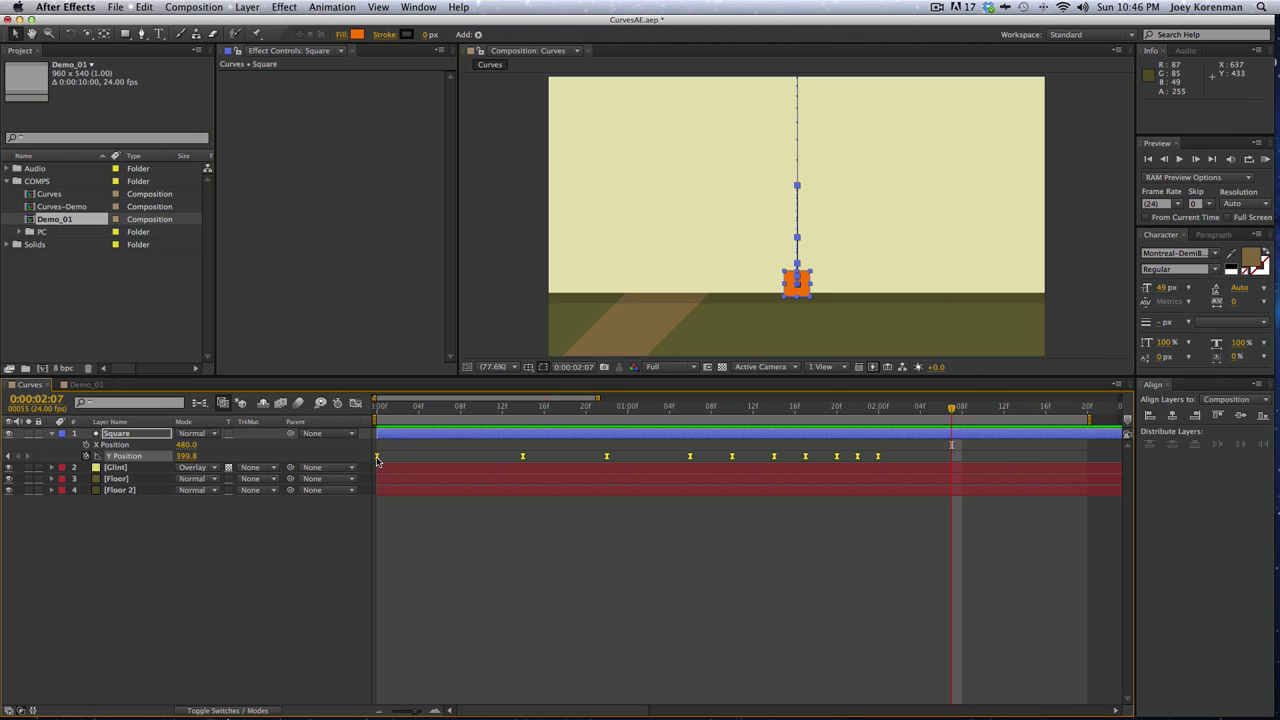
mouse_move(880, 461)
drag(879, 457, 951, 460)
key(super+z)
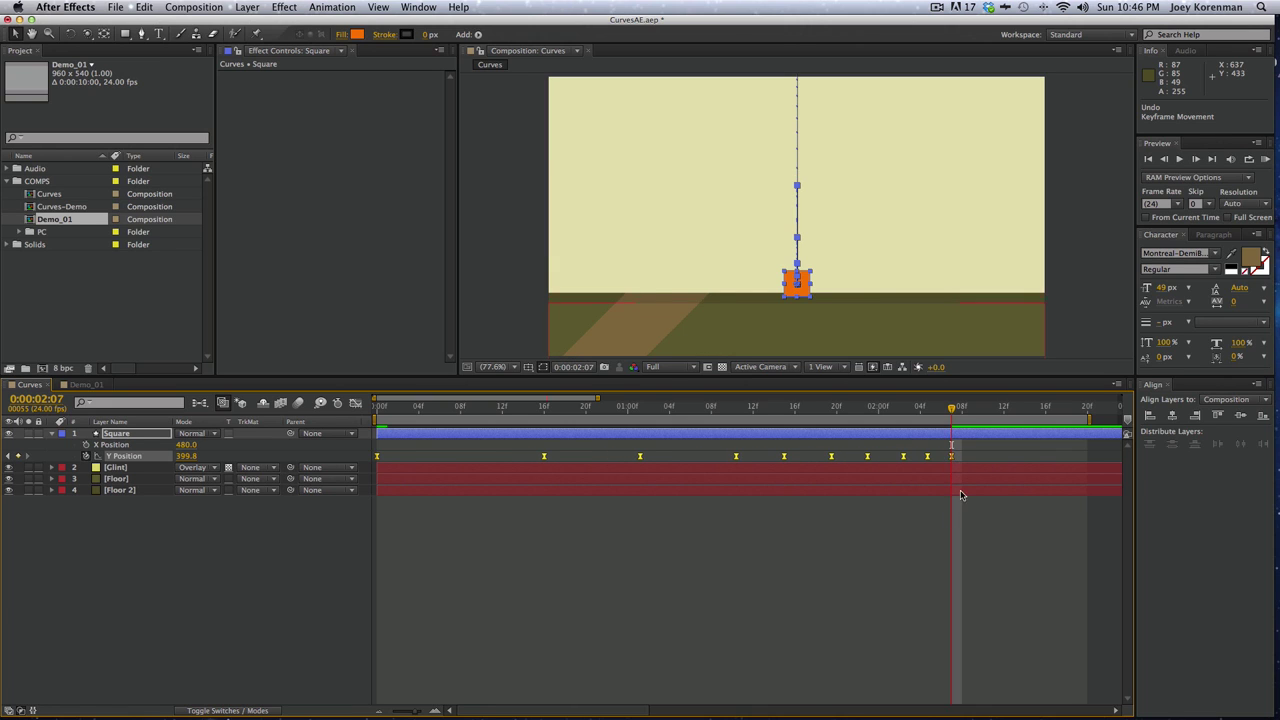
Return to the Graph Editor and preview the time-stretched bounce animation
click(355, 403)
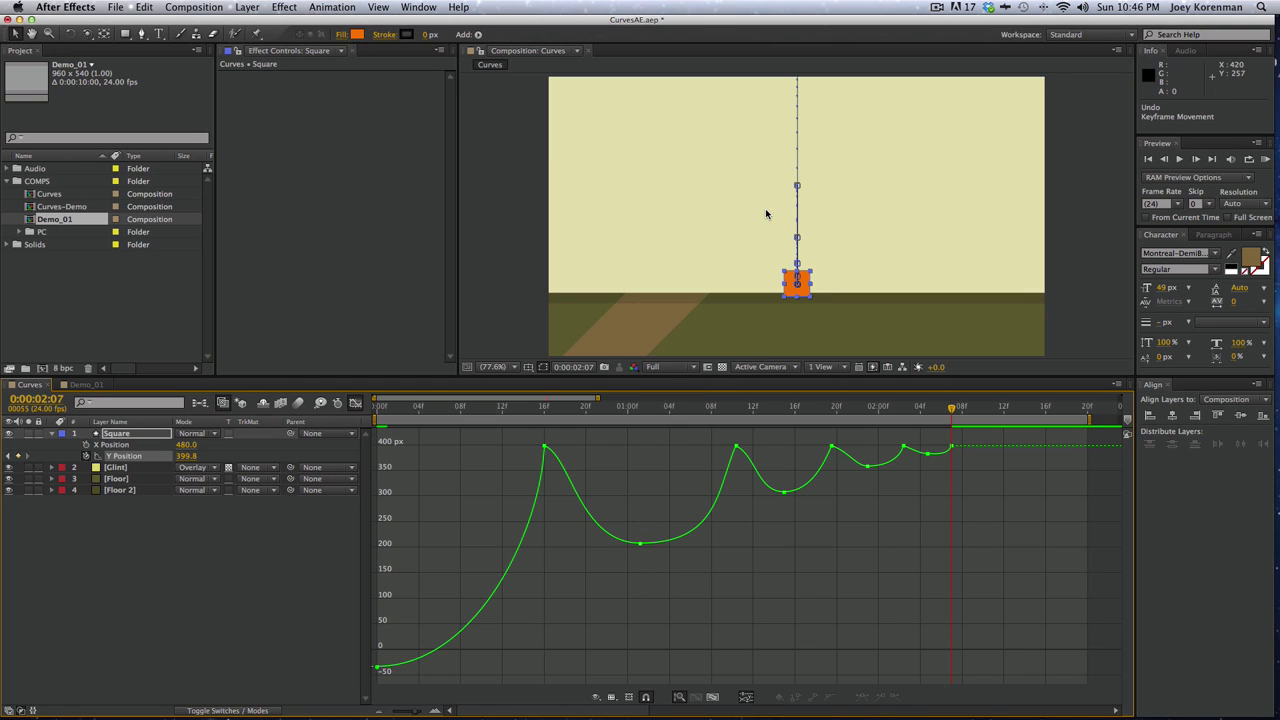
key(KP_0)
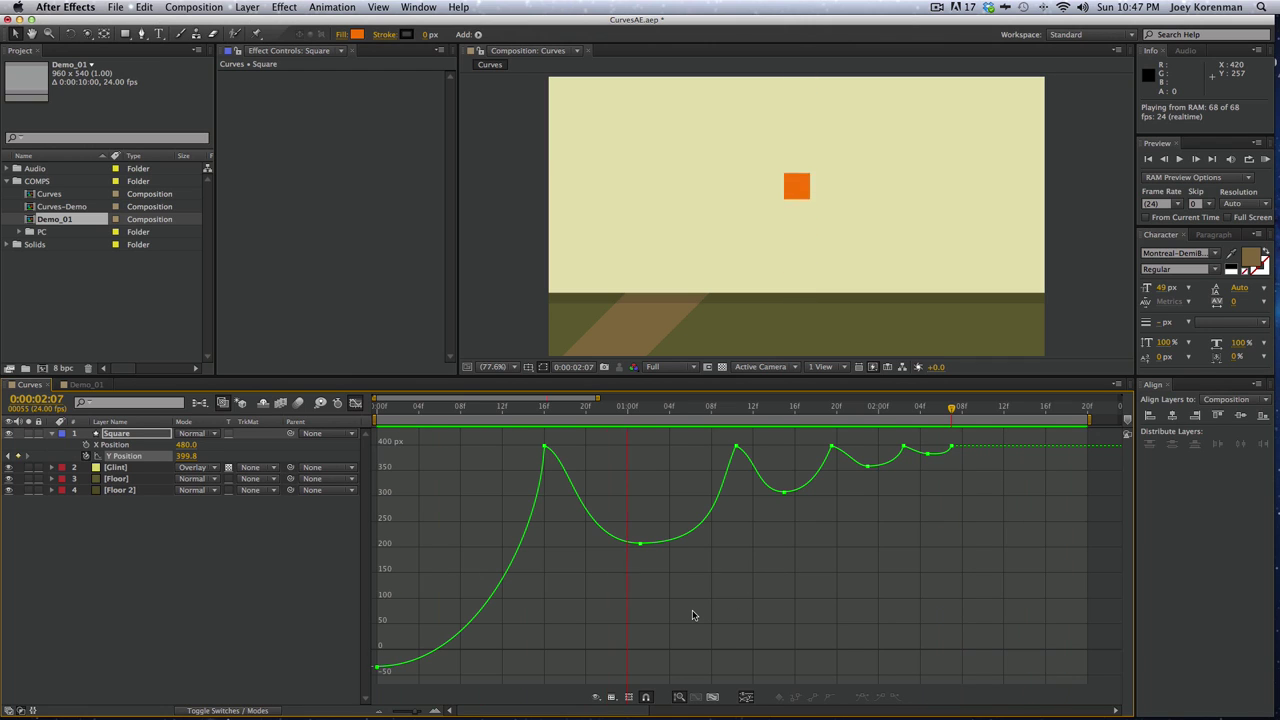
key(space)
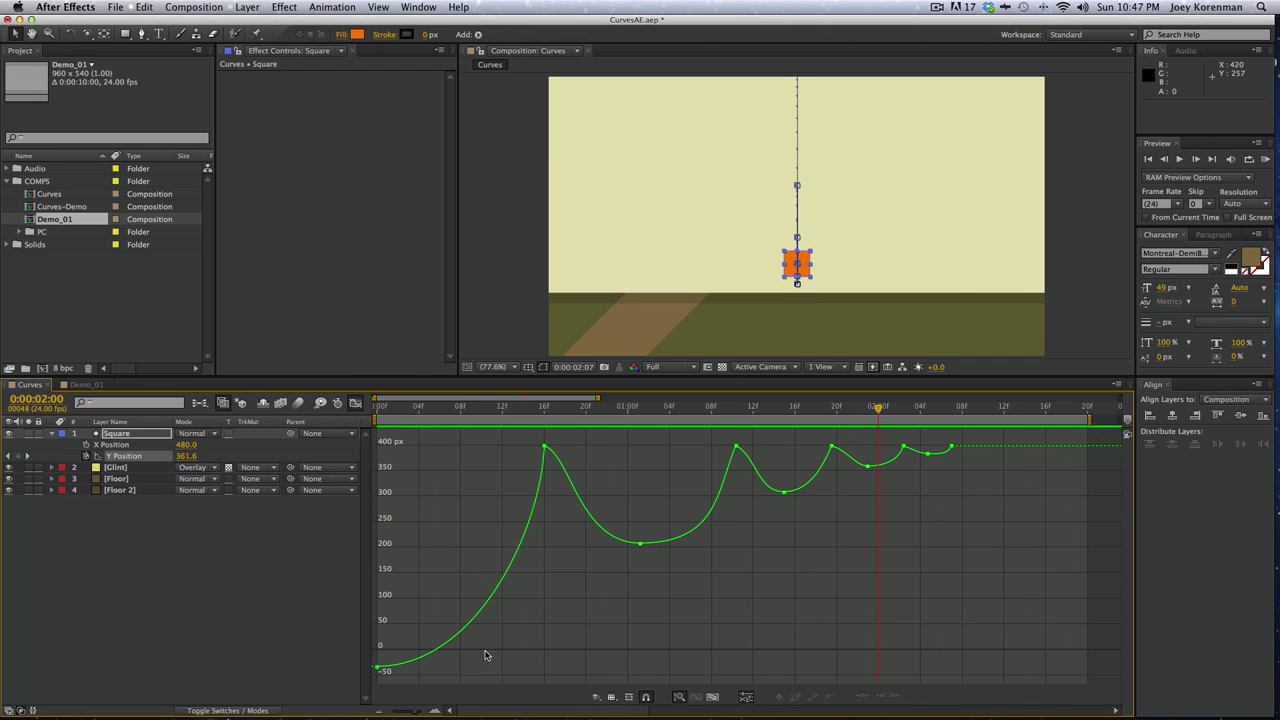
Select the starting keyframe and all four bounce peaks and lengthen their outgoing handles together, taking the first one to about 0:00:00:11
drag(418, 622, 370, 680)
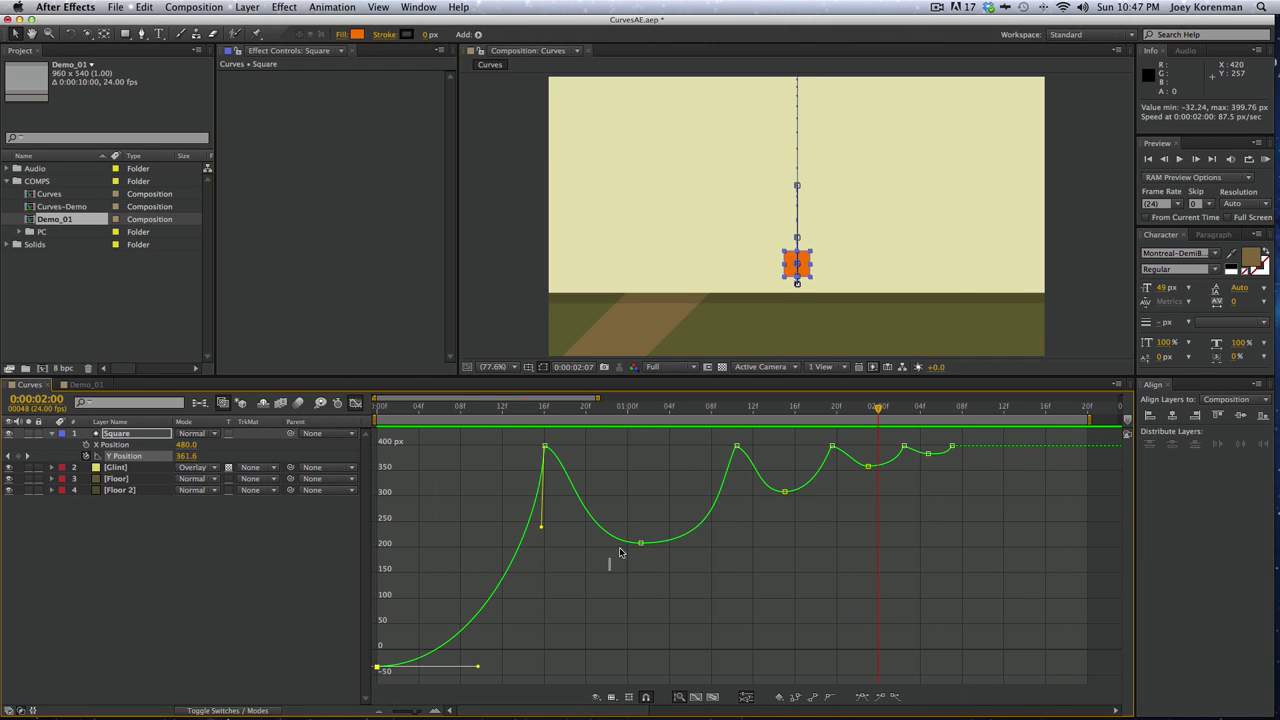
drag(620, 552, 658, 528)
drag(776, 498, 937, 448)
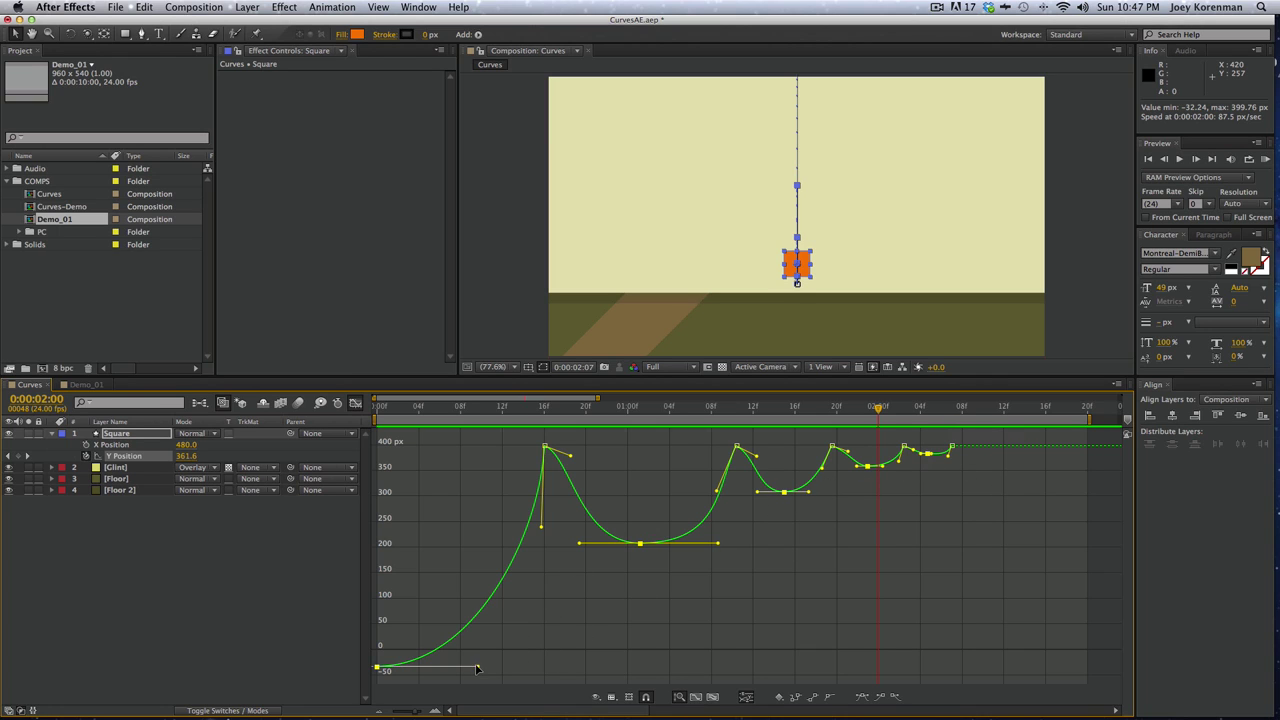
mouse_move(477, 668)
mouse_down()
mouse_move(504, 667)
mouse_move(492, 664)
mouse_up()
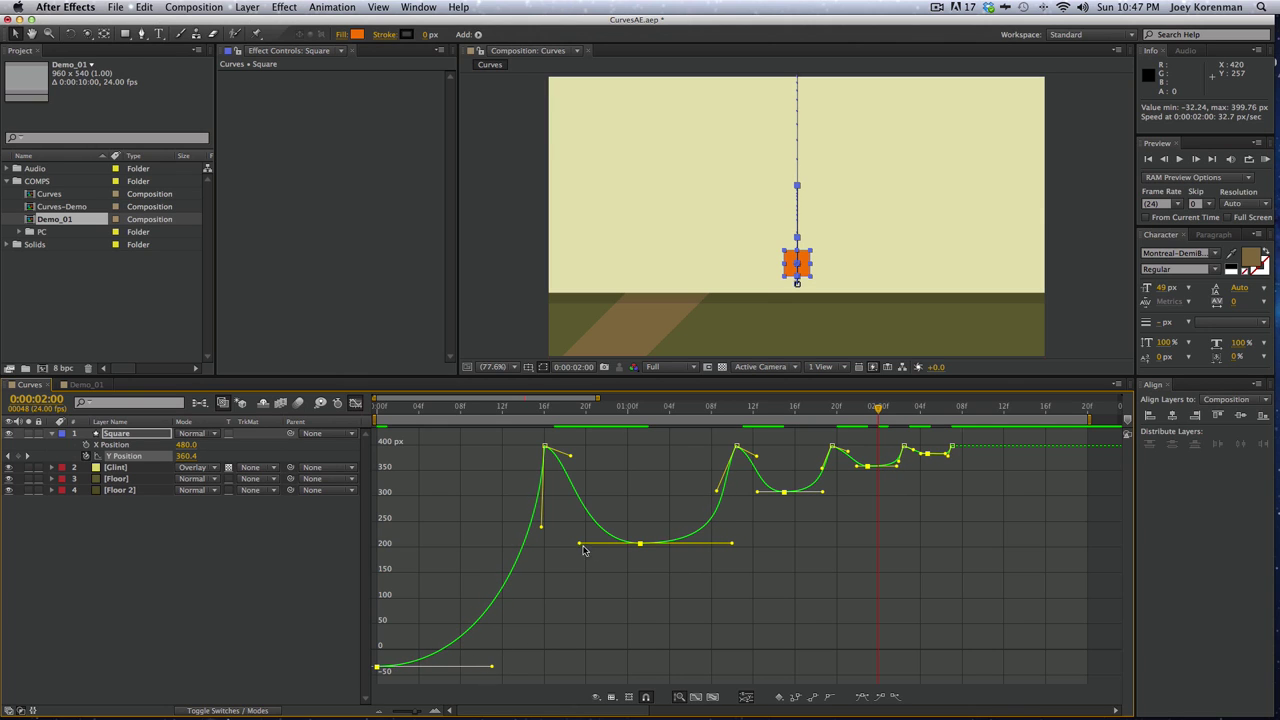
Lengthen the incoming handles of the four selected bounce peaks slightly and preview the adjusted bounce animation
mouse_move(576, 545)
mouse_down()
mouse_move(588, 545)
mouse_move(571, 547)
mouse_up()
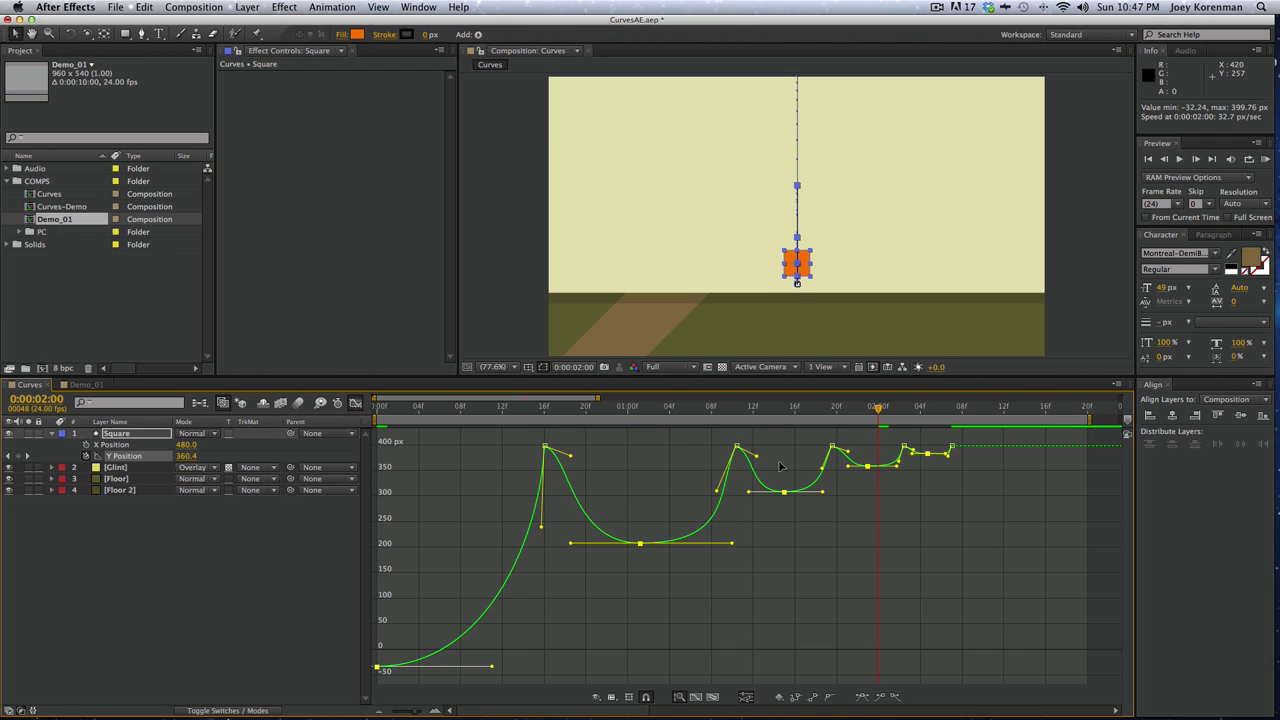
click(841, 611)
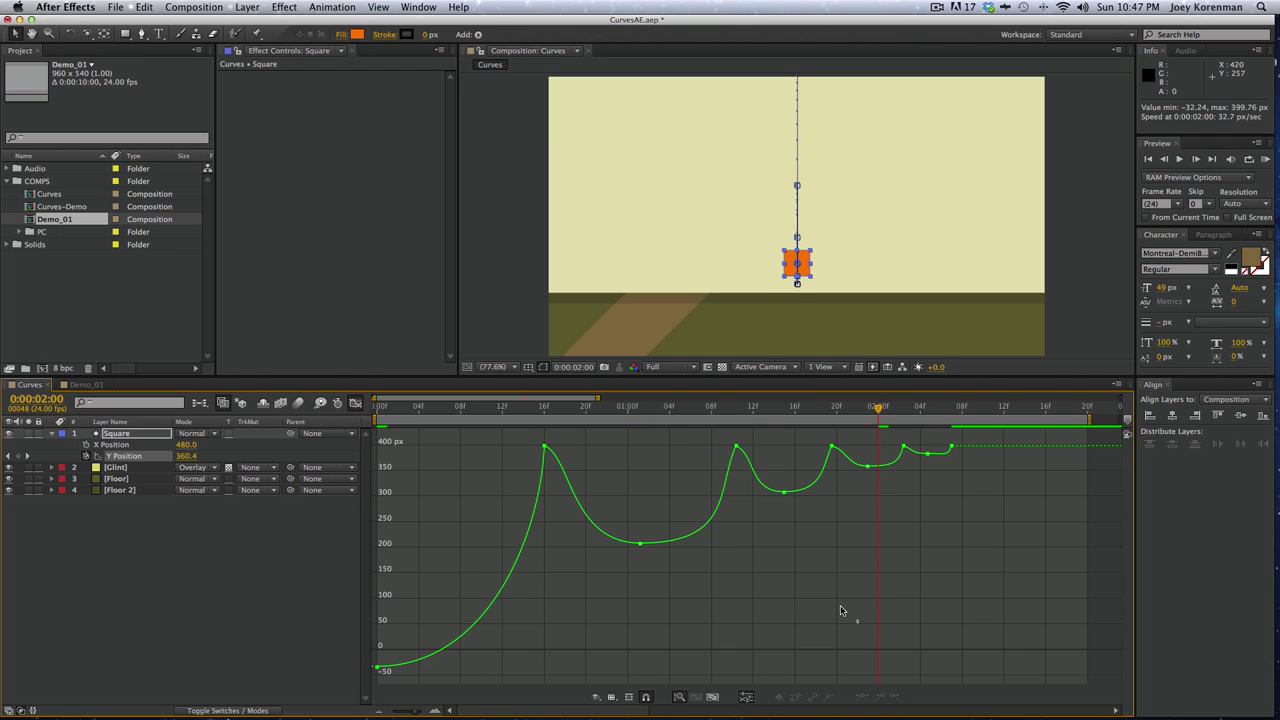
key(KP_0)
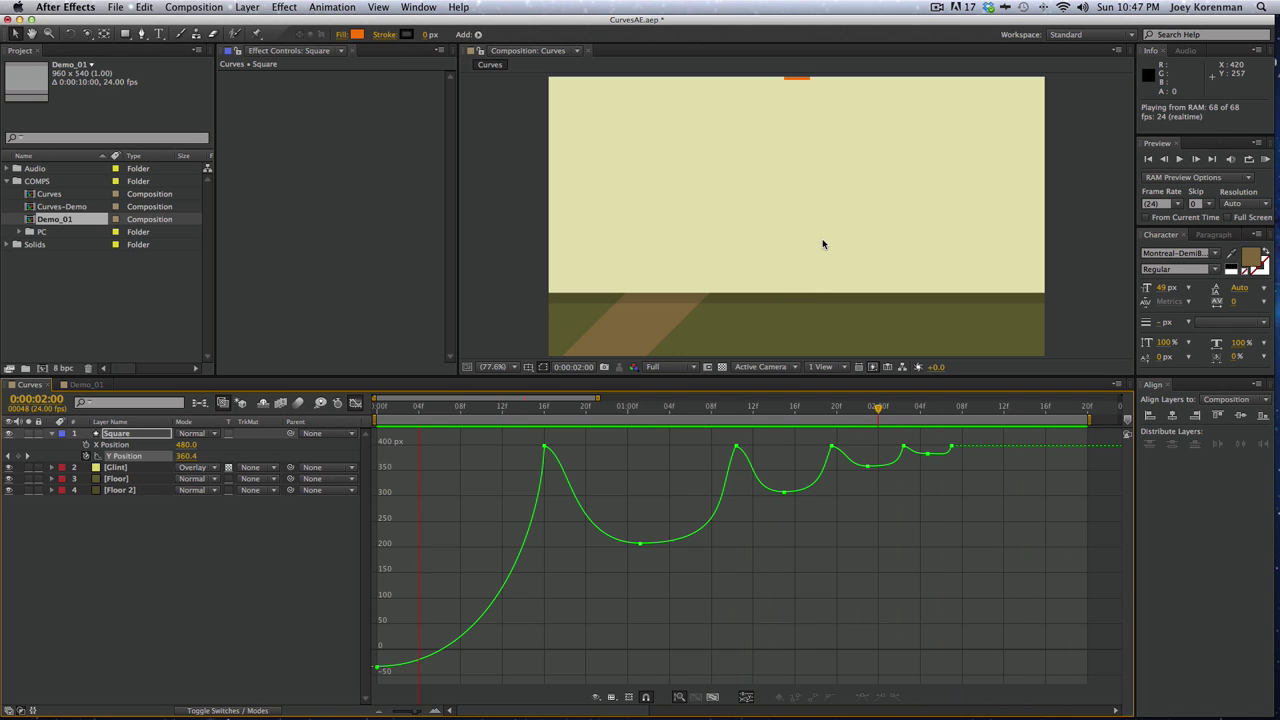
key(space)
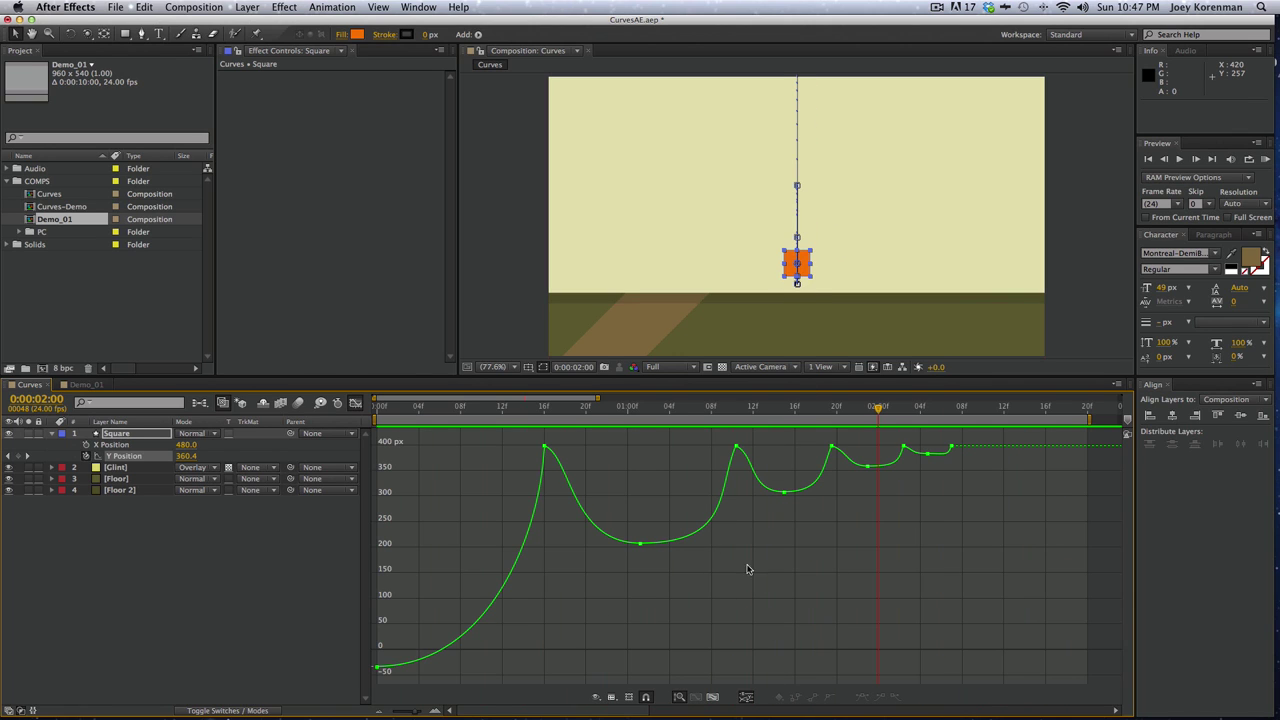
Scrub through the fall and bounces, comparing the square's Y Position curve in the Graph Editor with its keyframes in the layer view
drag(464, 405, 543, 440)
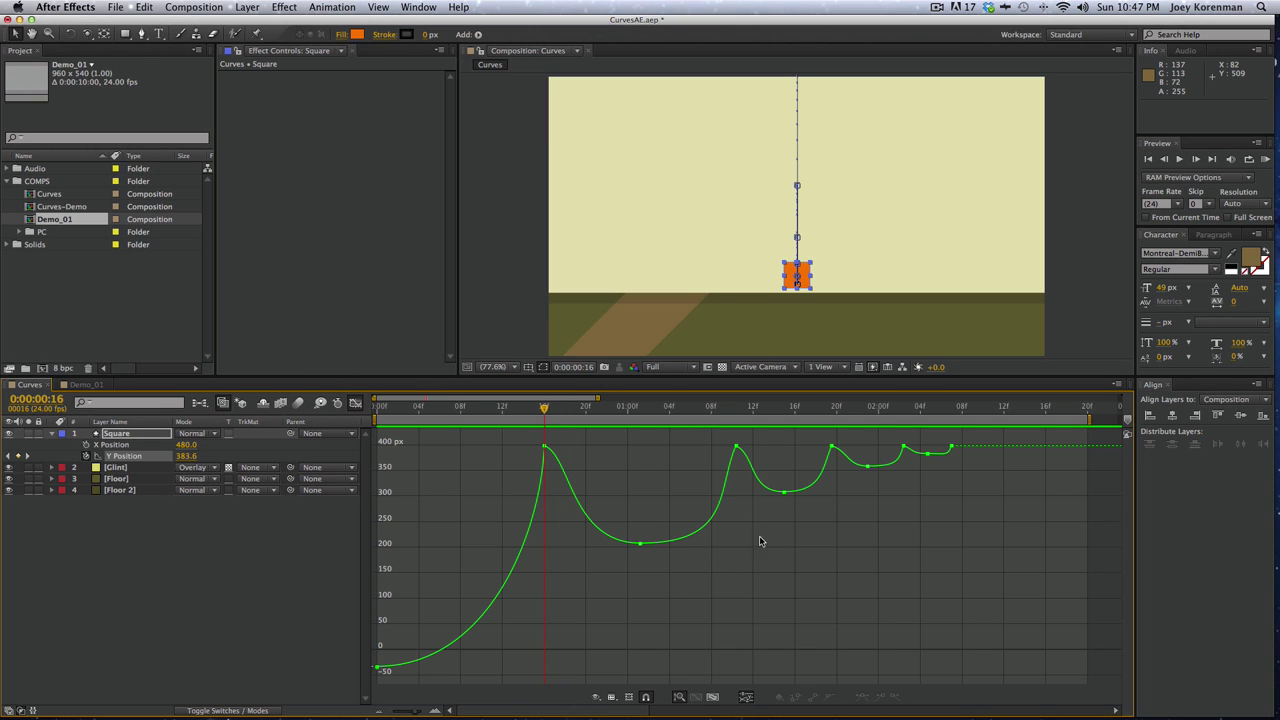
drag(566, 413, 868, 426)
click(303, 603)
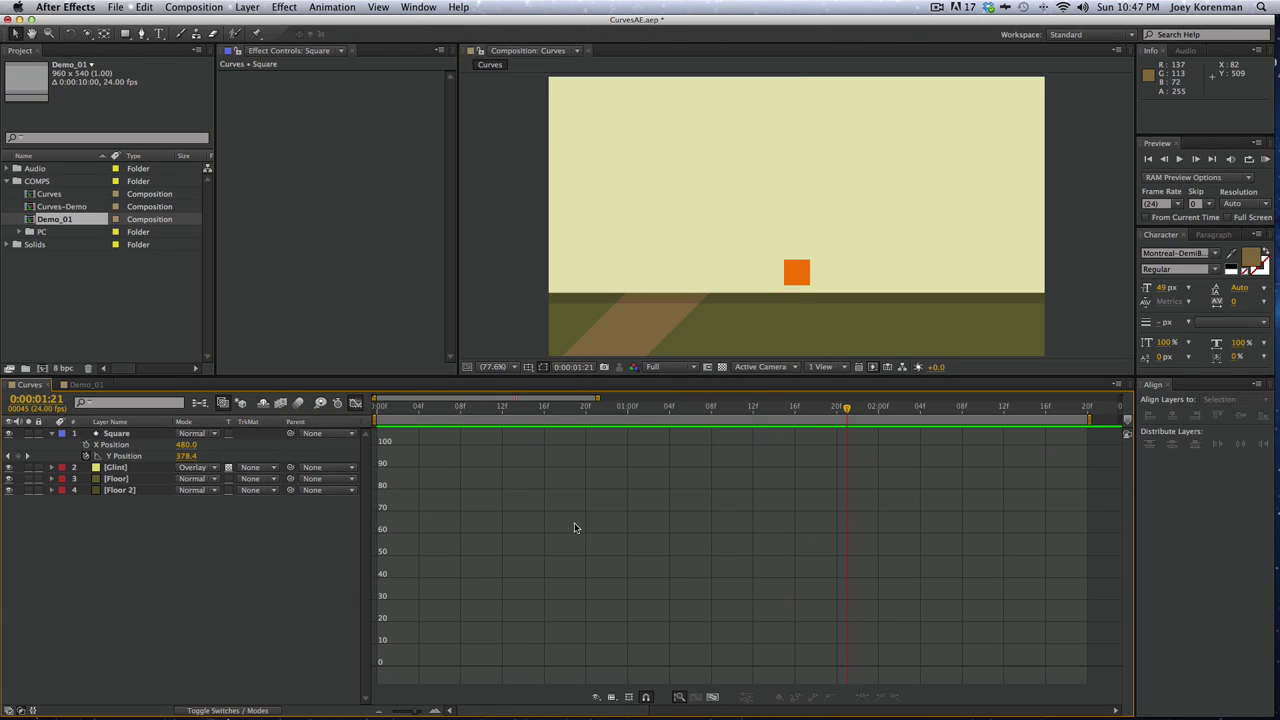
click(355, 402)
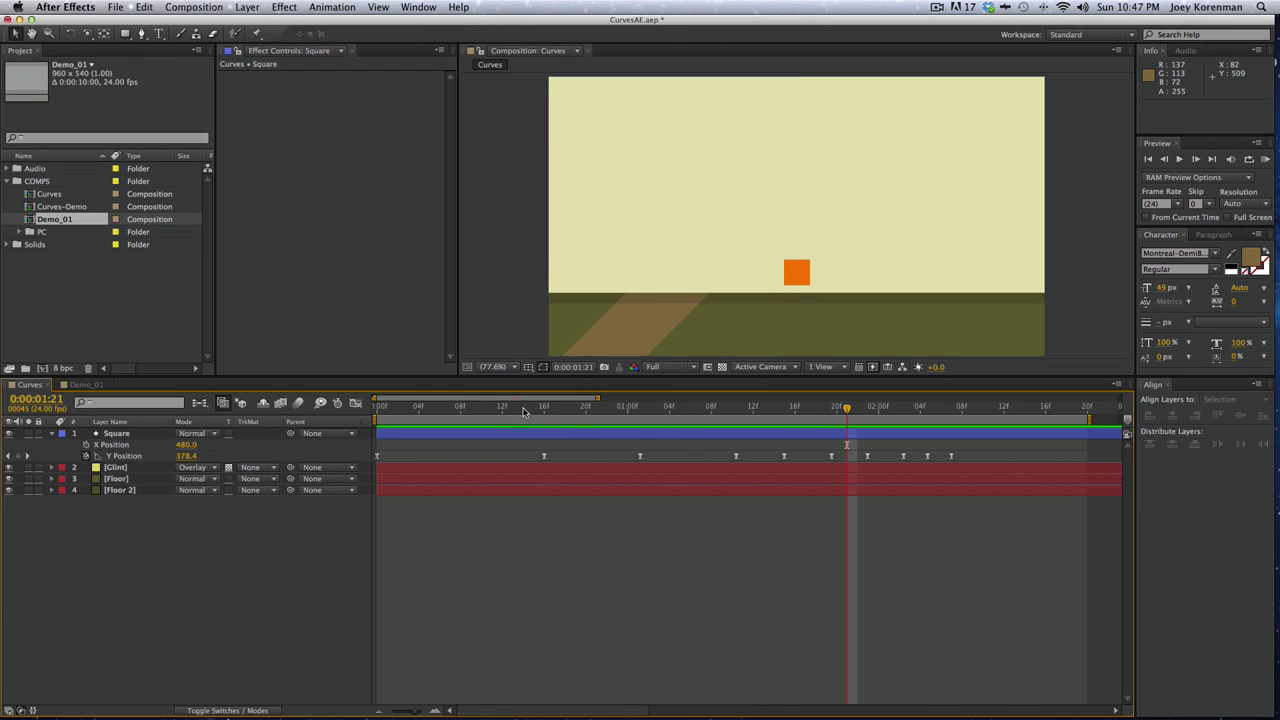
drag(523, 411, 546, 425)
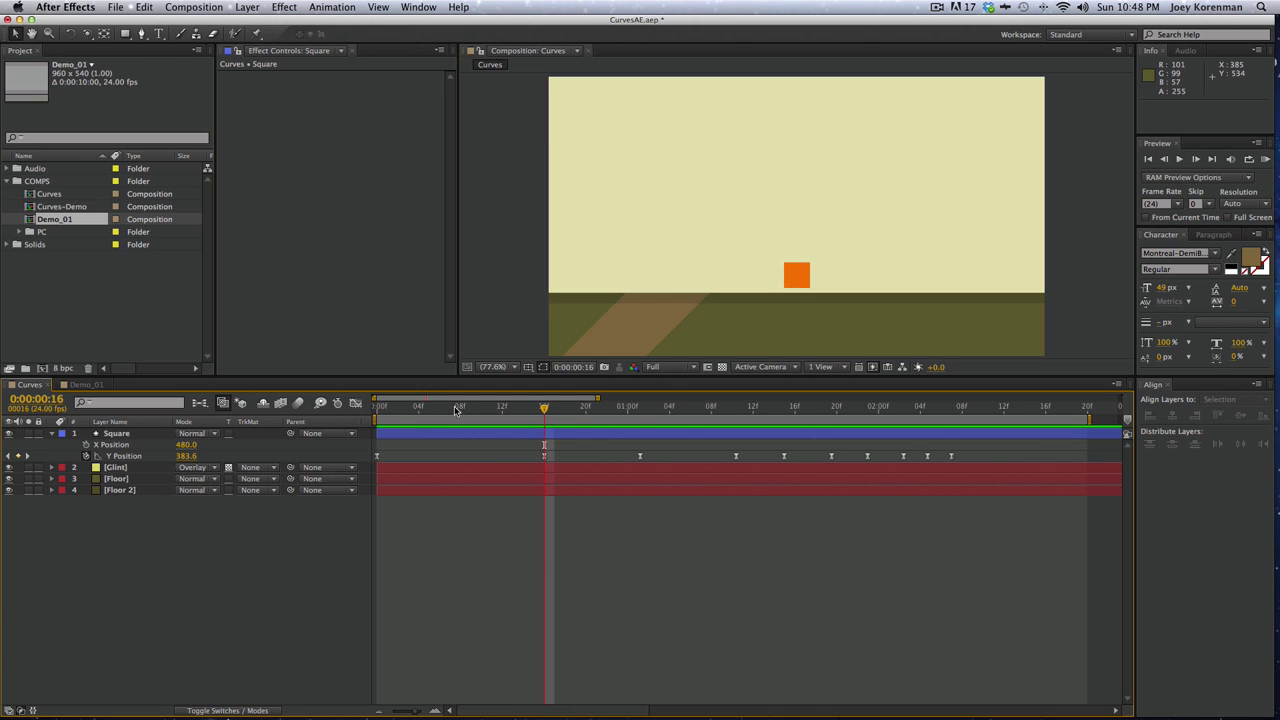
drag(453, 408, 546, 456)
click(145, 456)
click(360, 404)
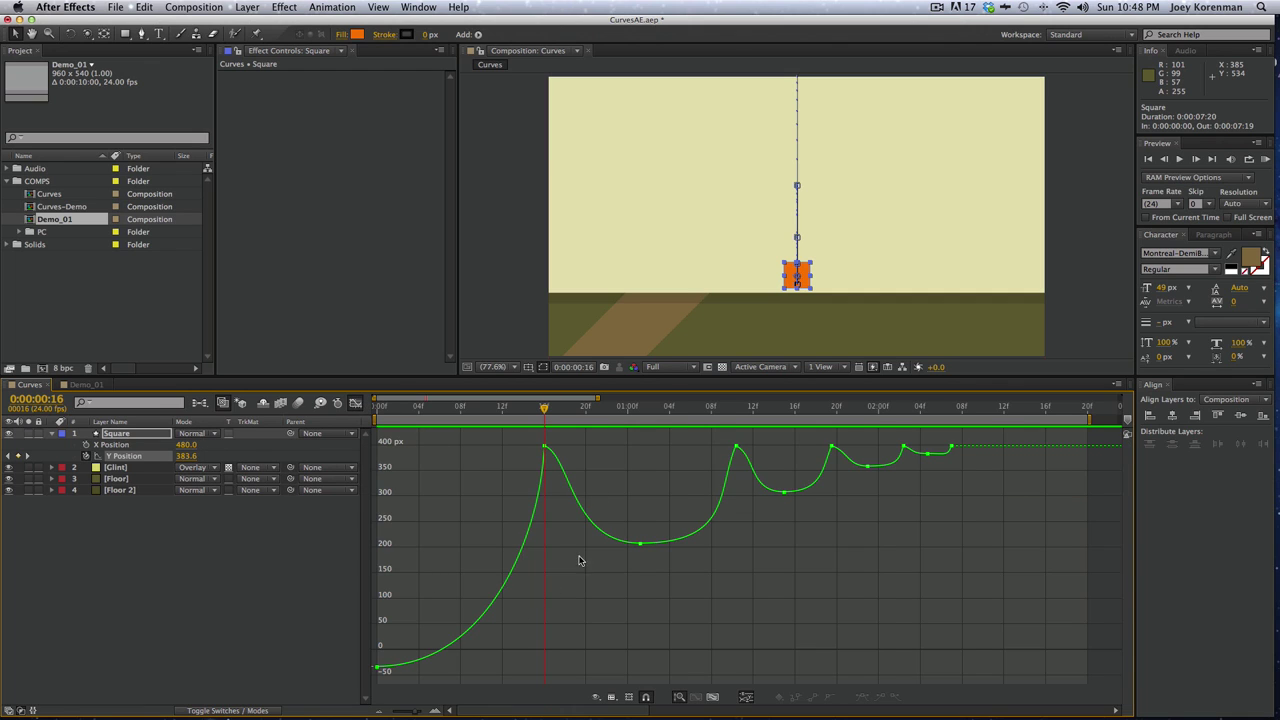
click(355, 403)
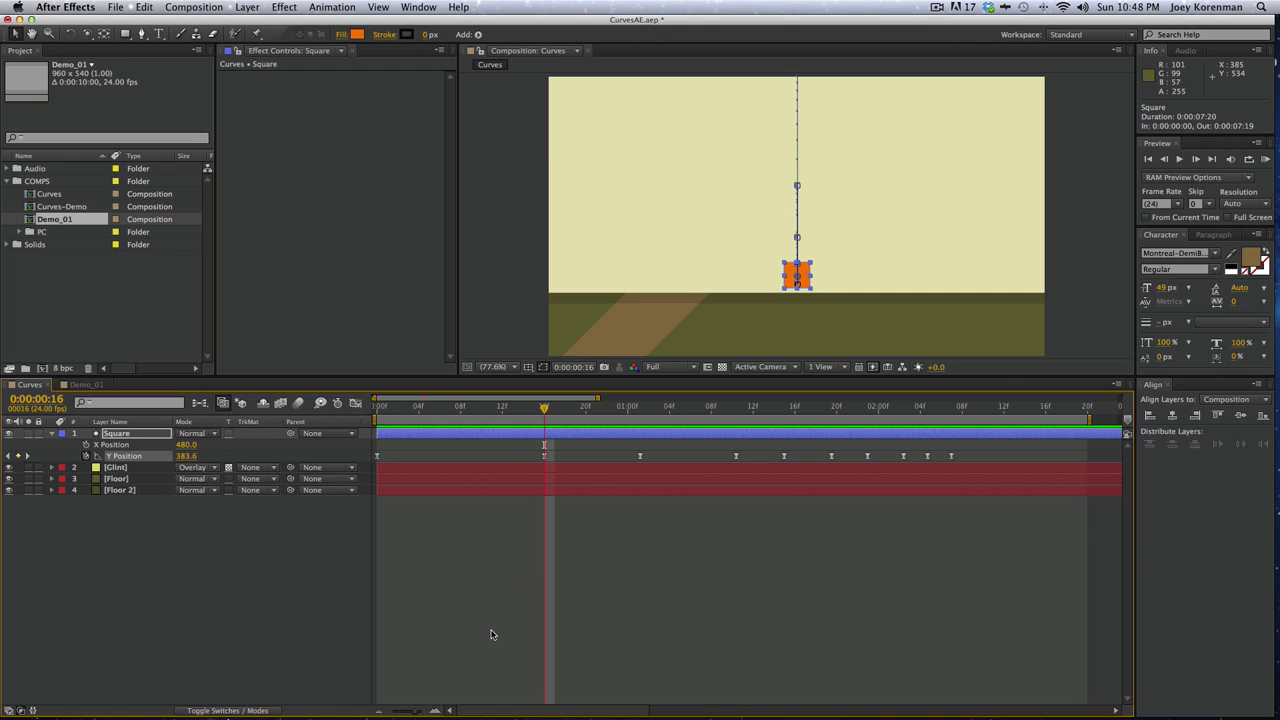
click(575, 617)
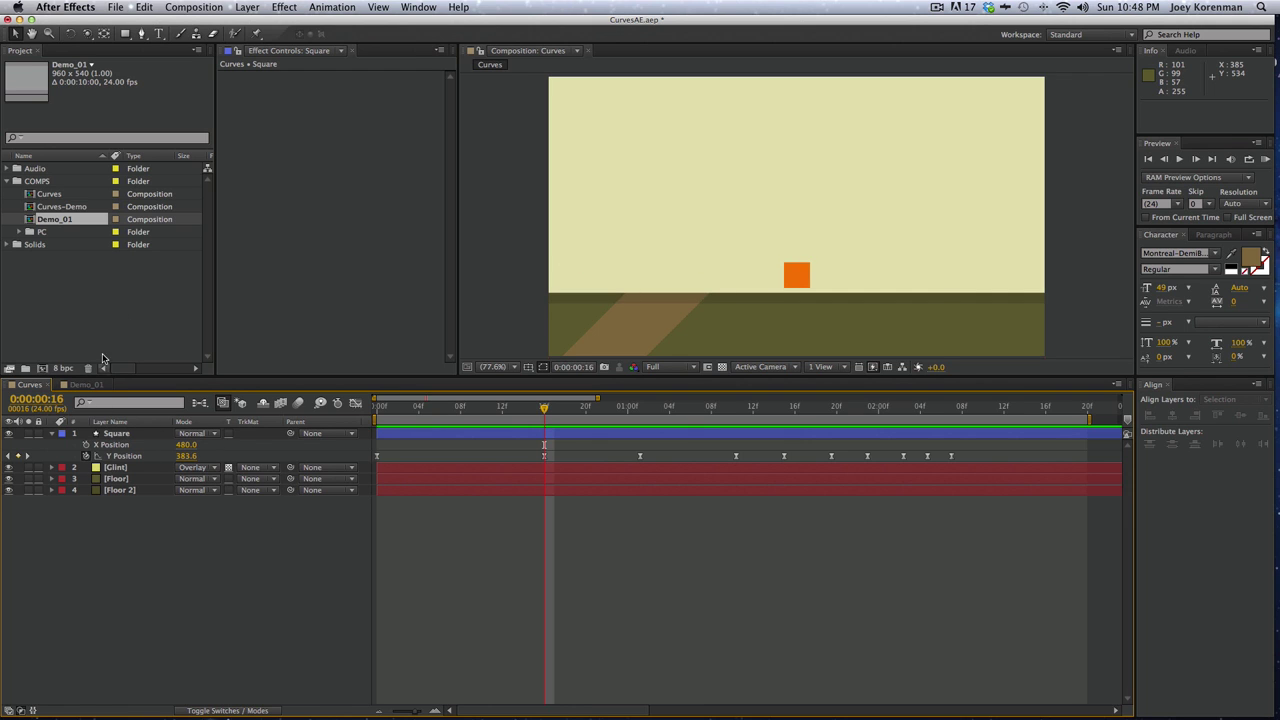
Open the Curves-Demo composition, play its expanding square waves from about 0:00:01:20, and close both Curves-Demo and Demo_01
double_click(54, 208)
drag(487, 413, 551, 414)
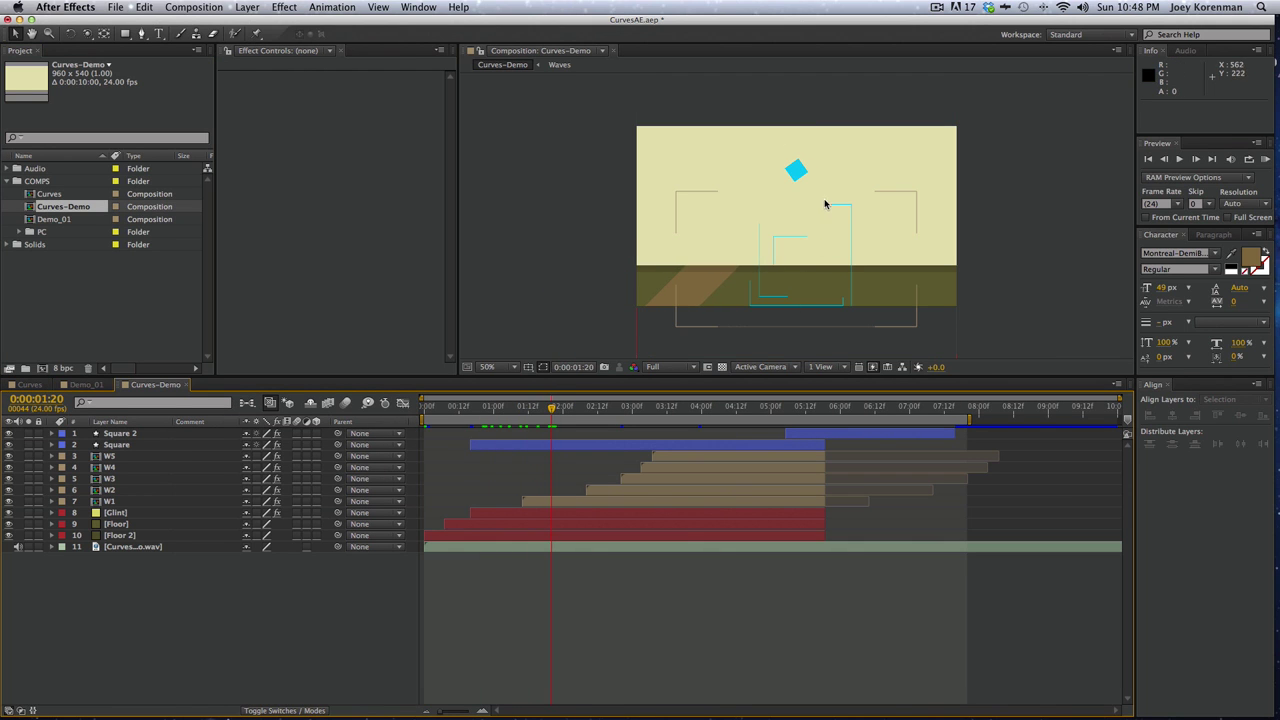
key(space)
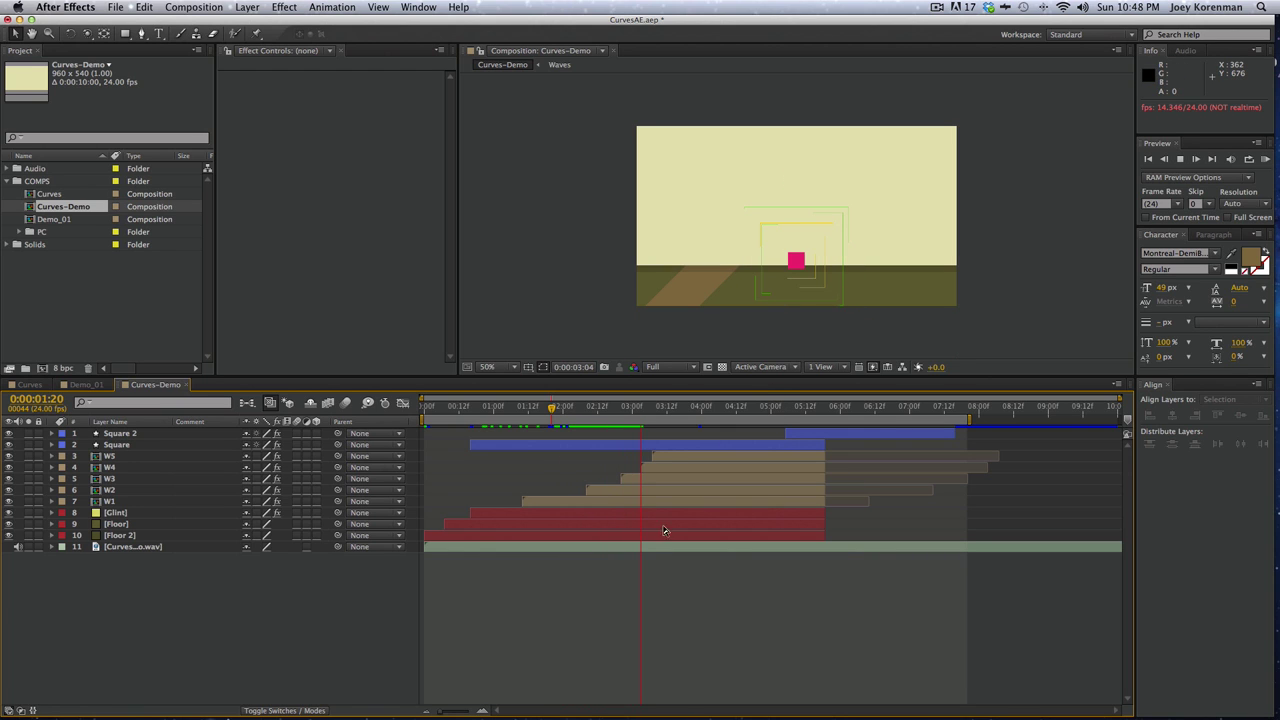
key(space)
click(187, 385)
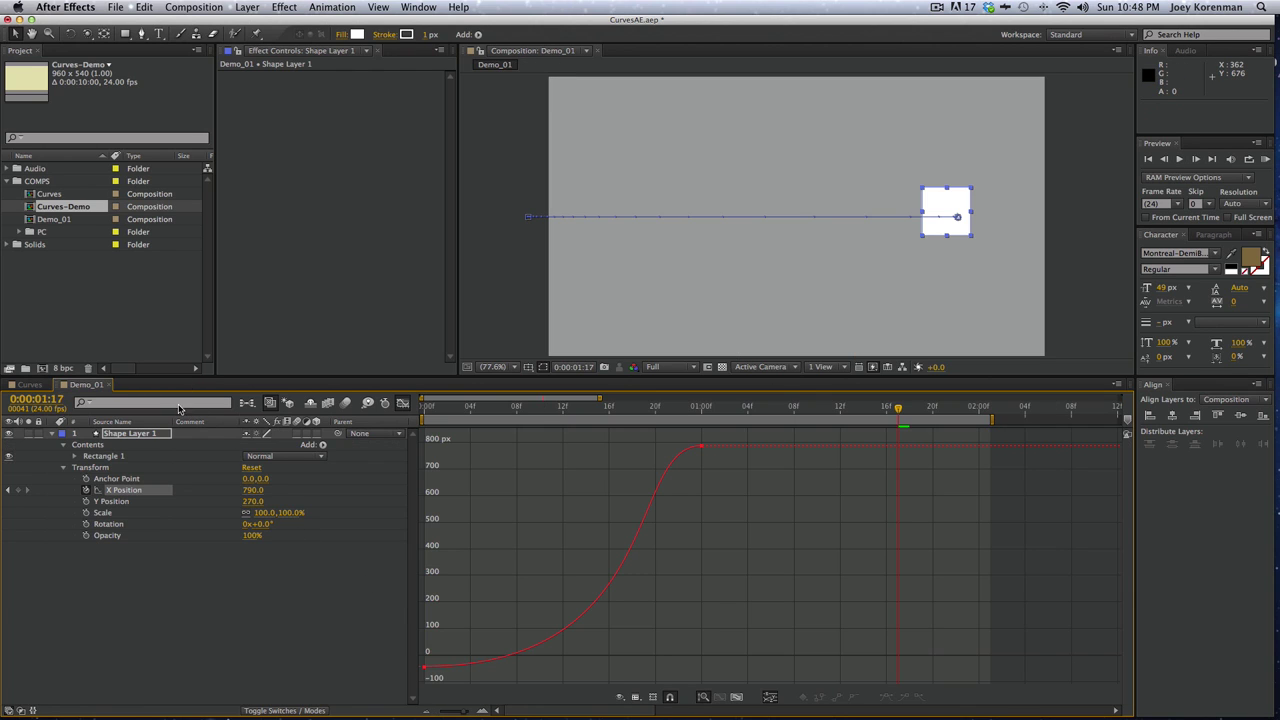
click(109, 385)
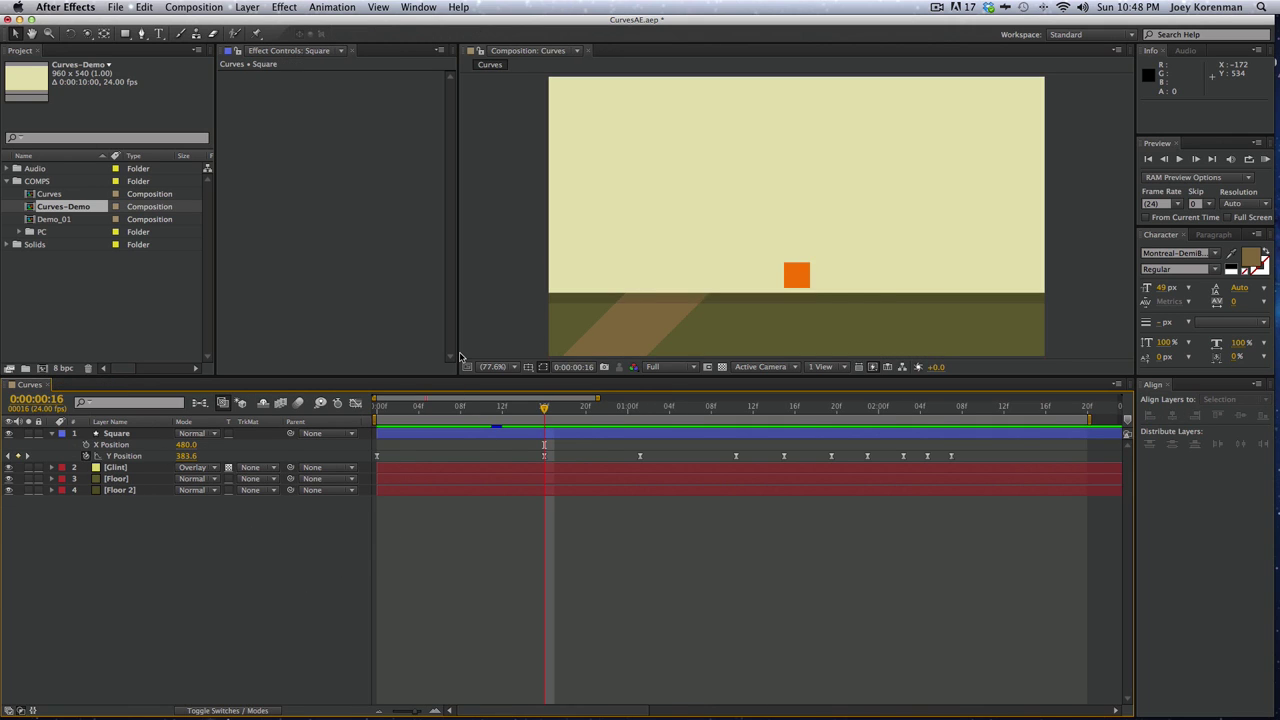
Create a 960 × 540, 24 fps, 10-second composition named Wave
key(super+n)
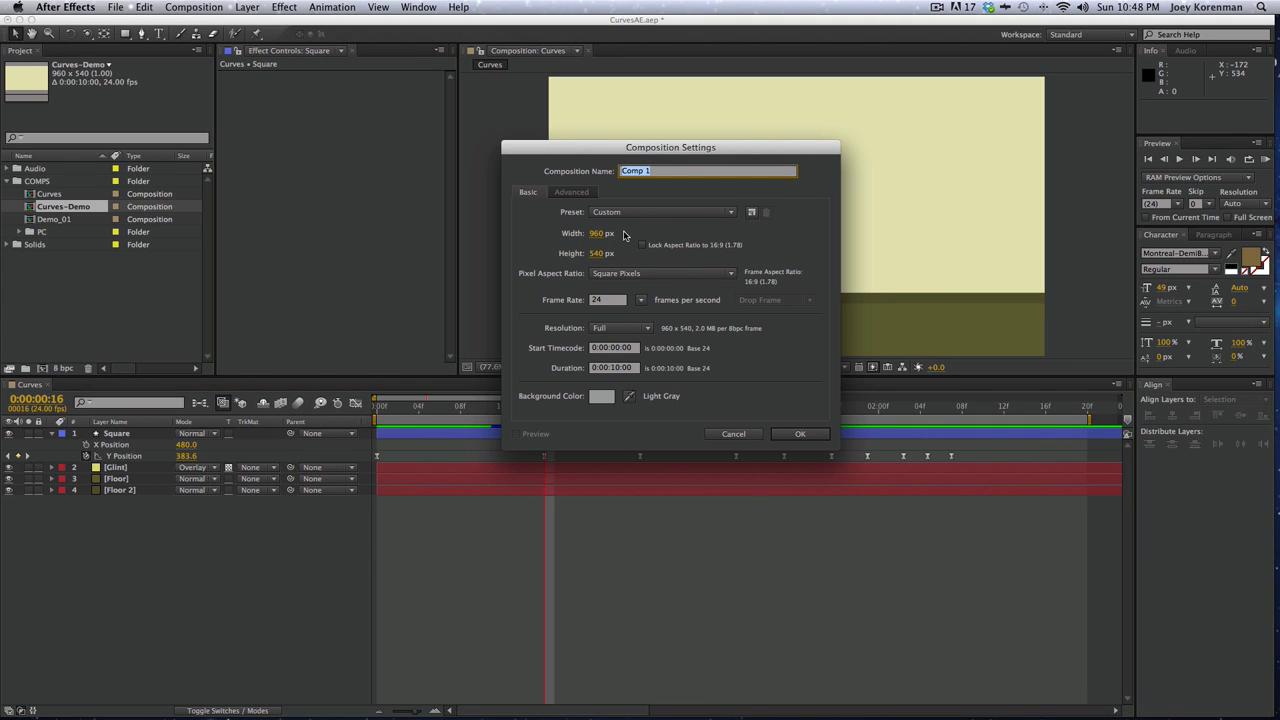
text(Wave)
key(Return)
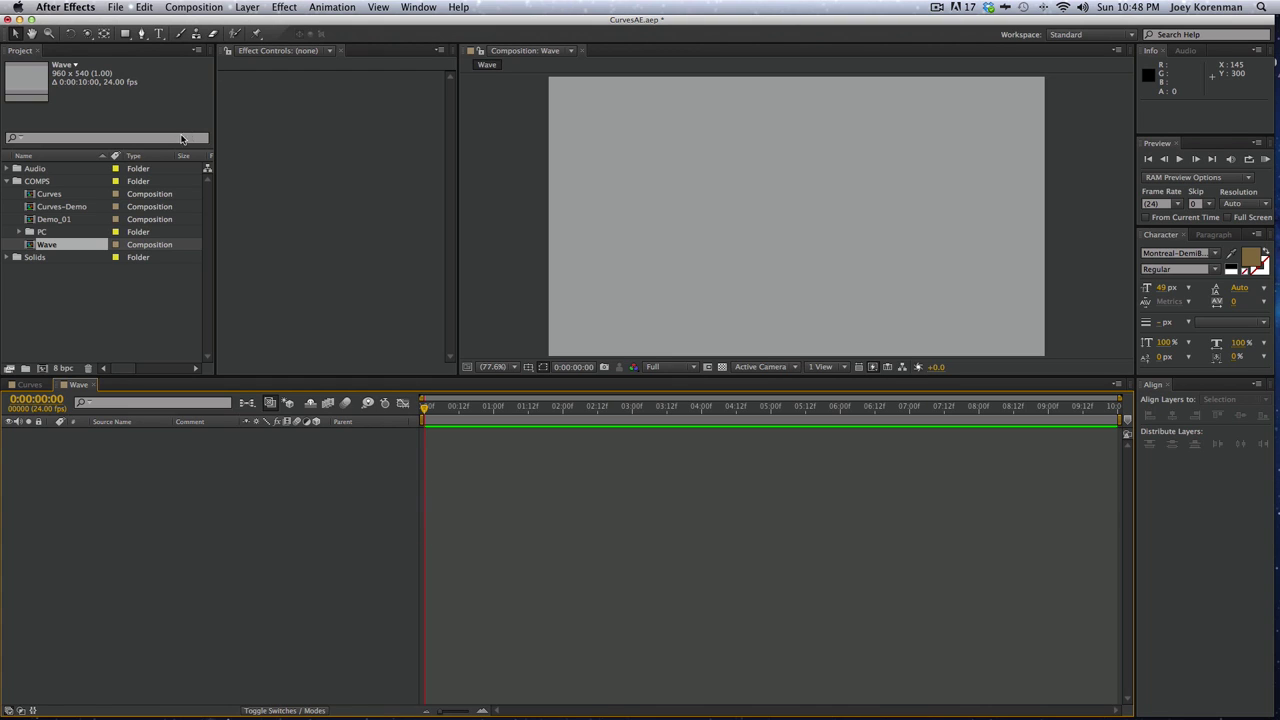
Add a full-frame rectangle shape layer to the Wave composition and rename it Wave01
click(127, 35)
double_click(125, 33)
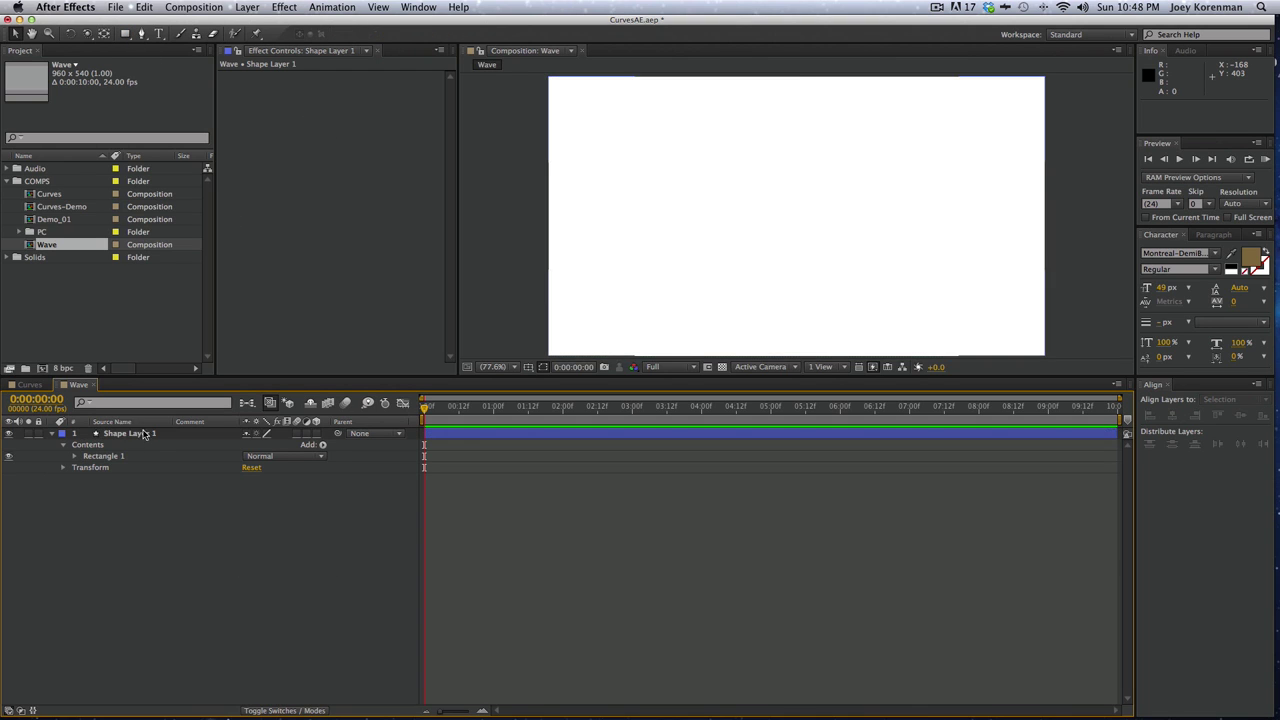
key(Return)
text(Wave)
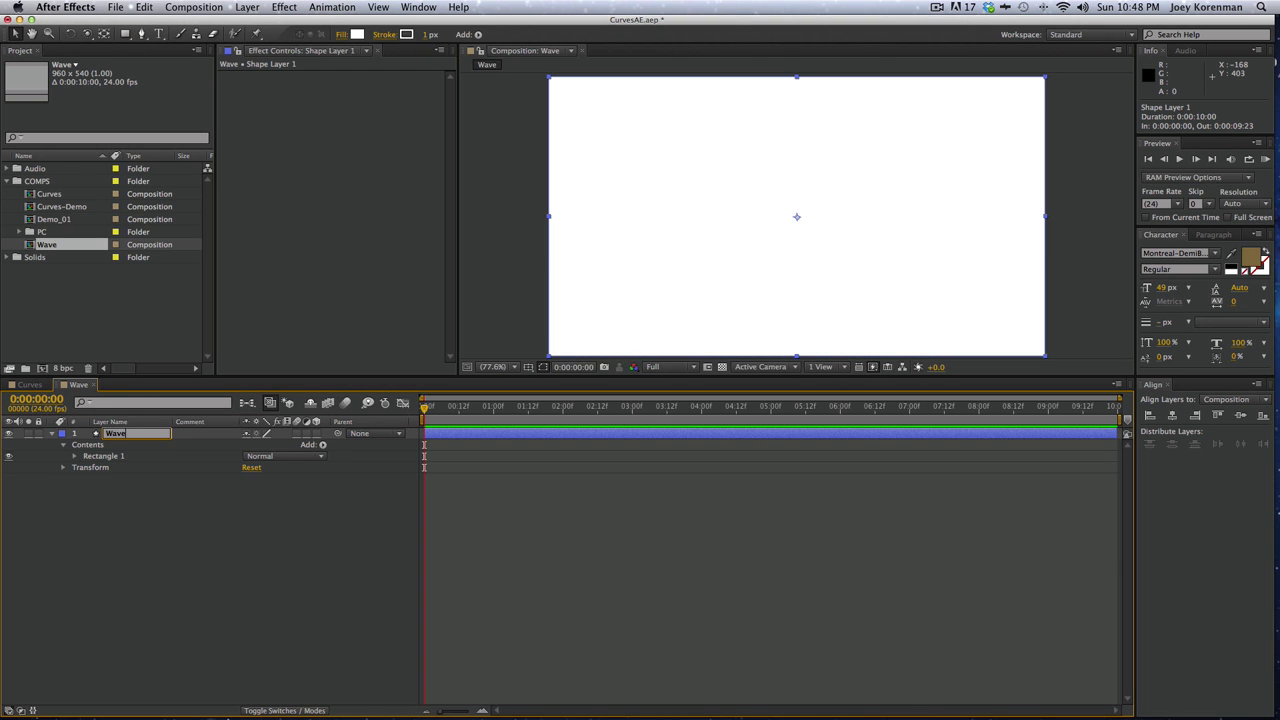
text(01)
key(Return)
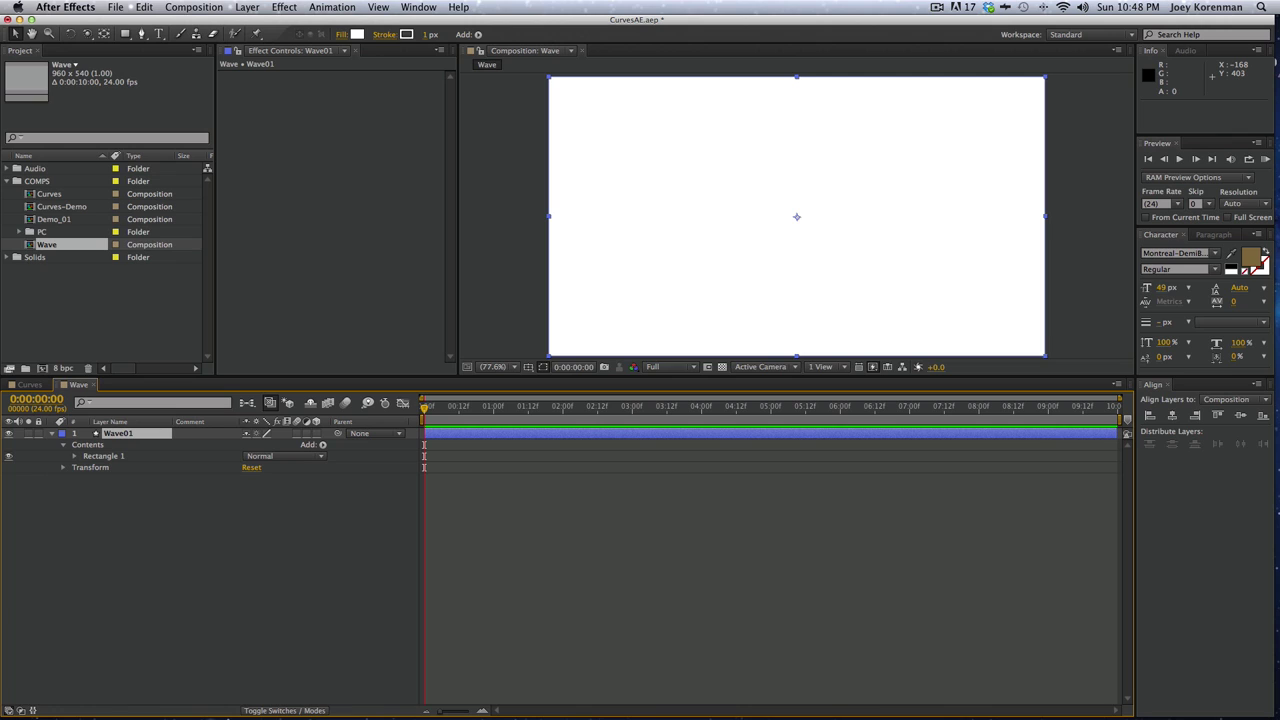
Unlink the dimensions of Wave01's Rectangle Path size and set it to 50 by 50
click(73, 456)
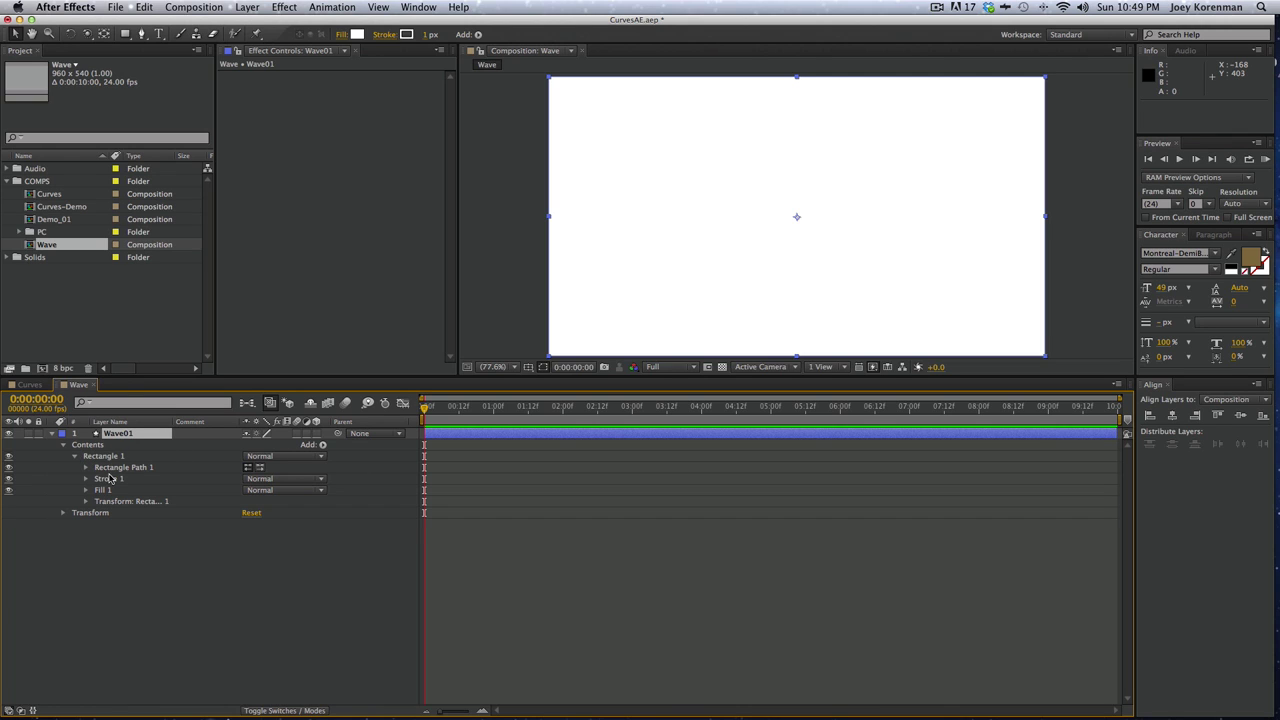
click(86, 468)
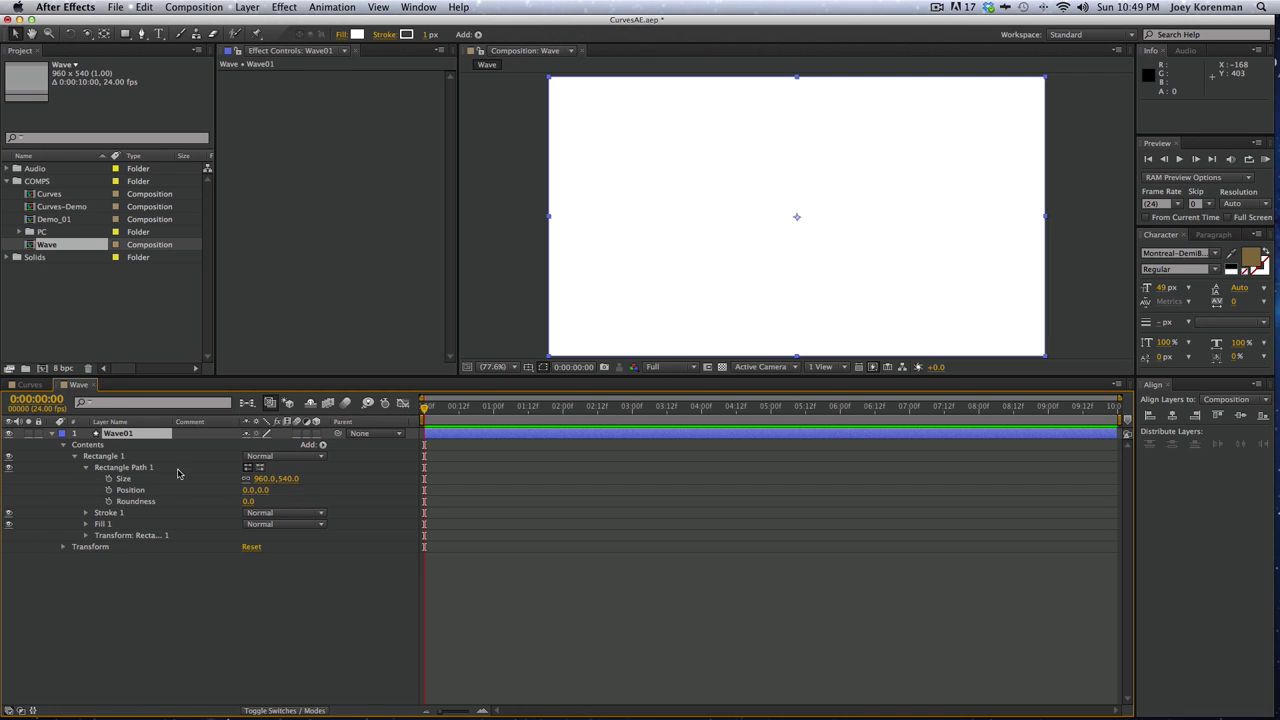
click(262, 479)
key(Tab)
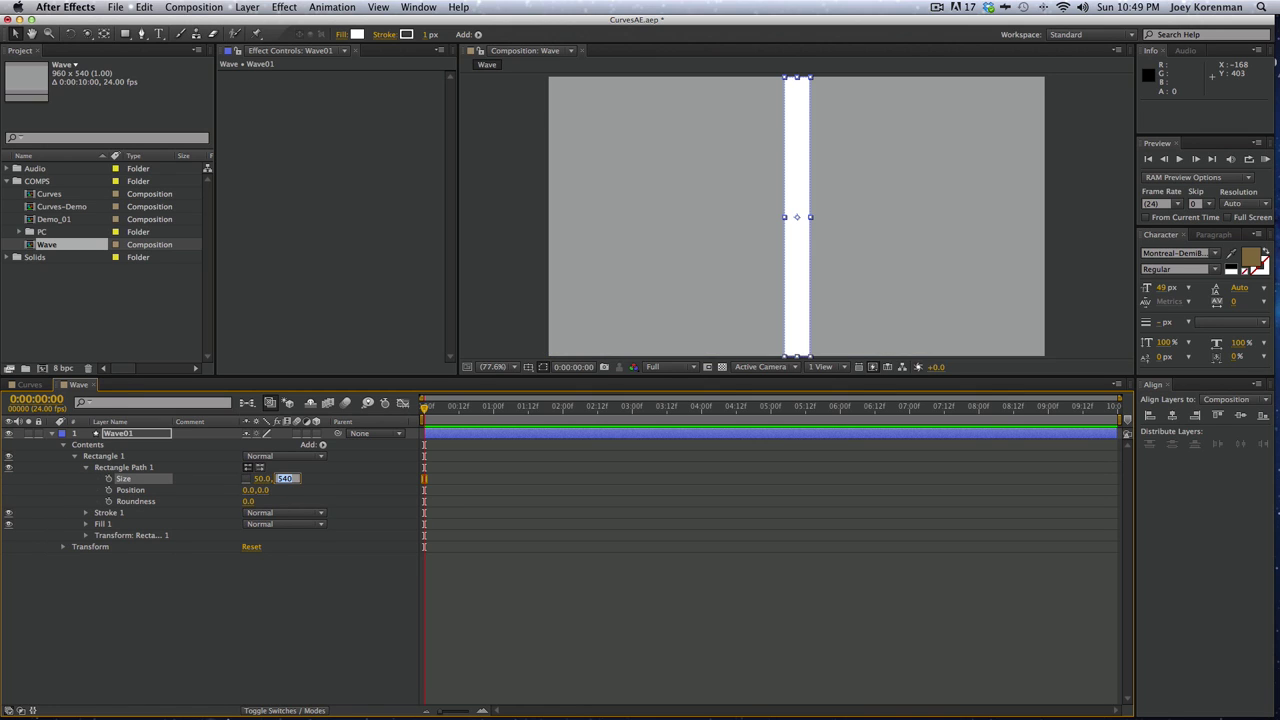
text(50)
key(Return)
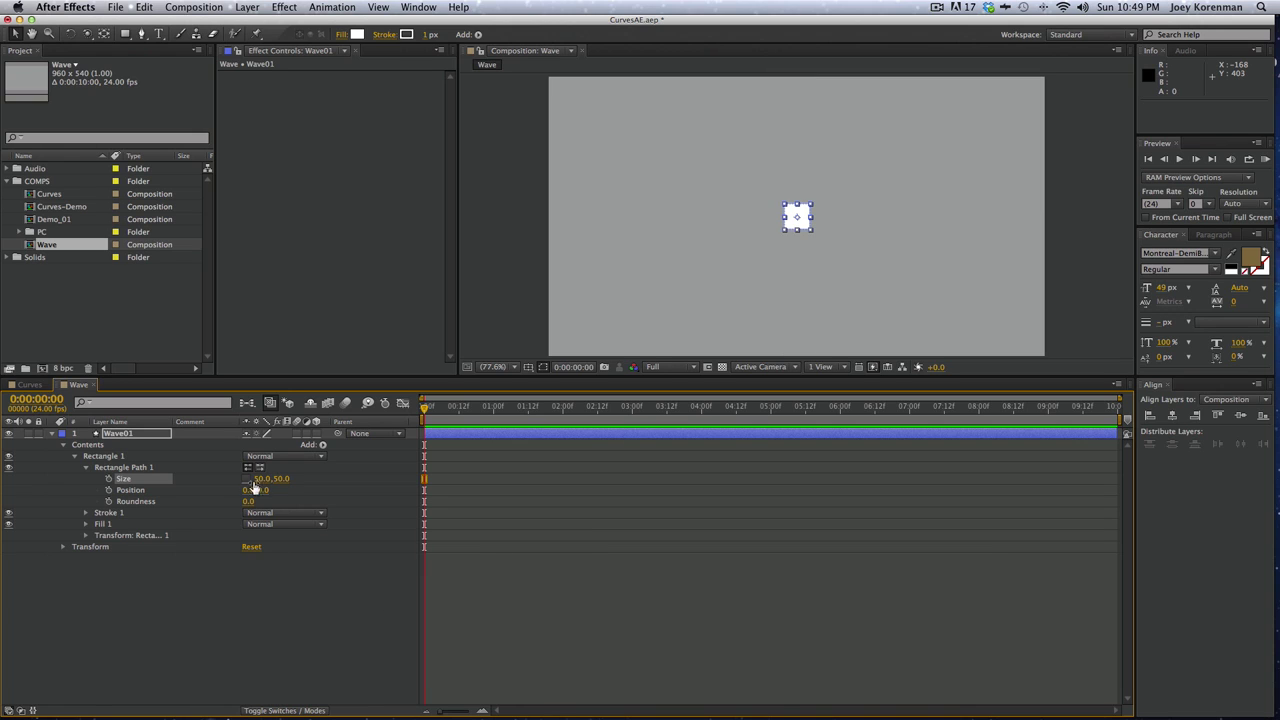
click(200, 540)
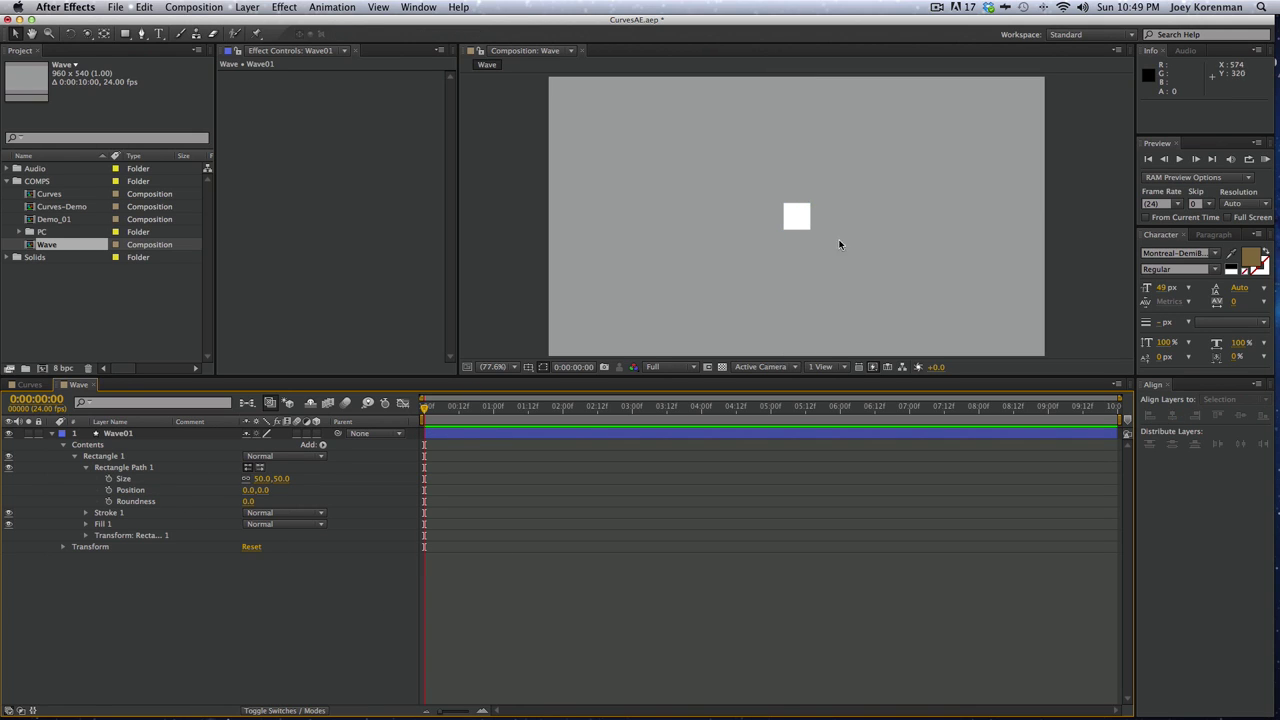
Delete the fill from Wave01's rectangle and set its stroke width to 2 px
click(112, 525)
key(Delete)
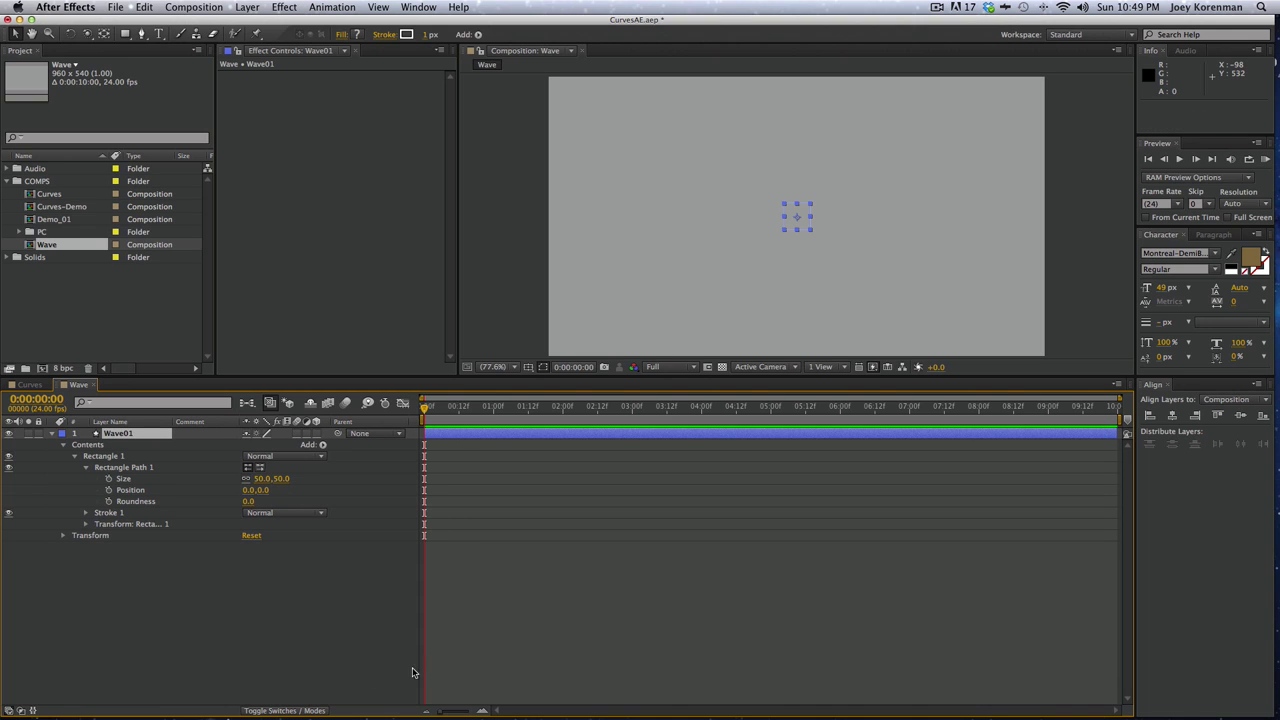
click(86, 512)
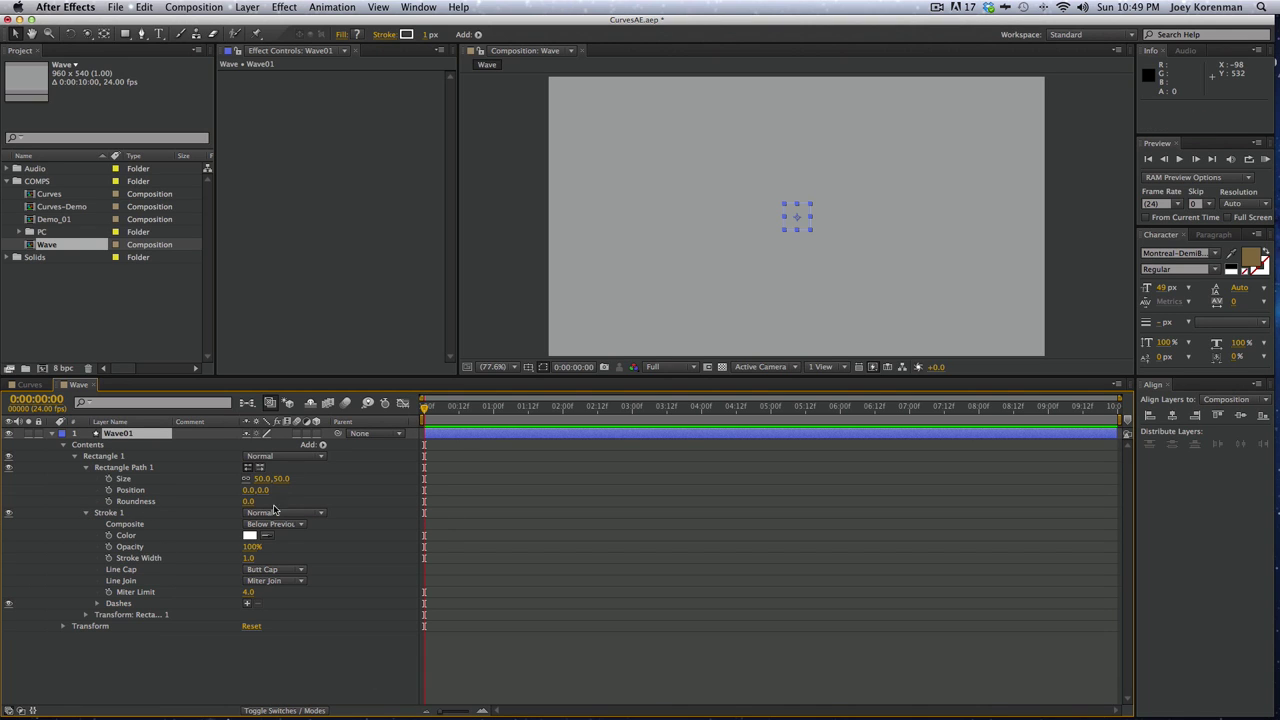
click(427, 35)
text(2)
key(Return)
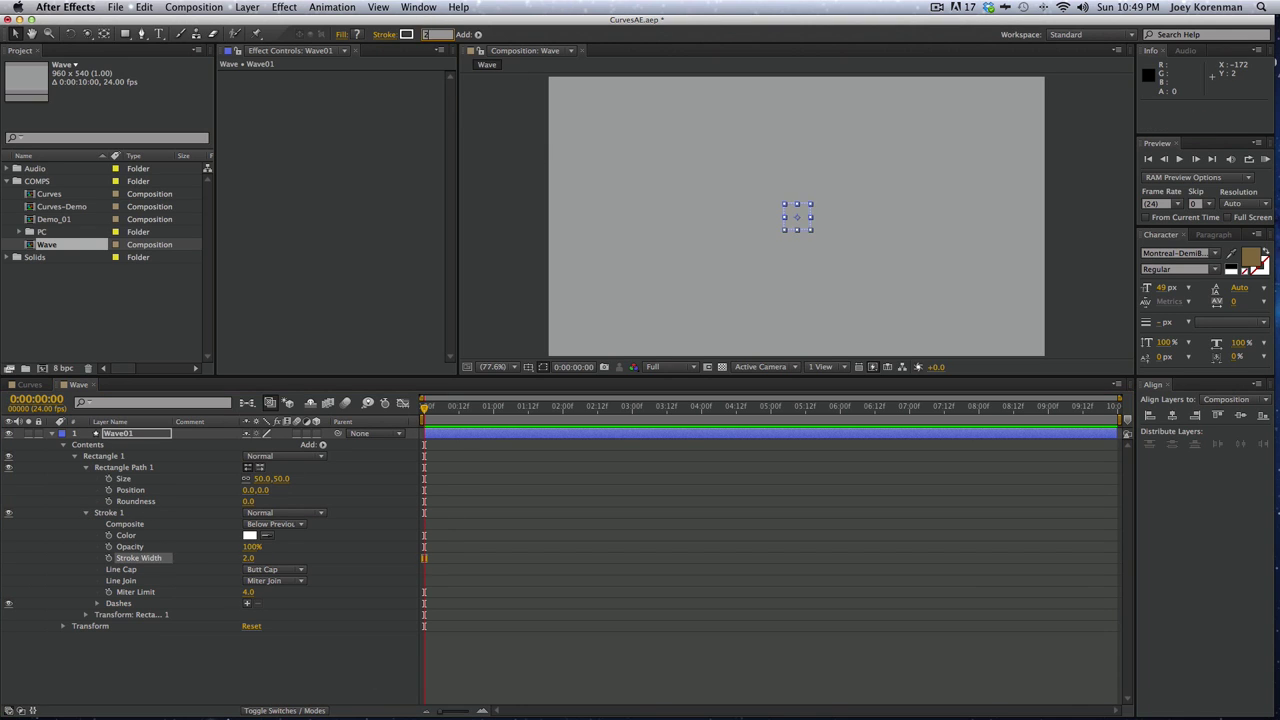
Change the stroke color of Wave01's rectangle to black and deselect the layer
click(249, 535)
click(909, 537)
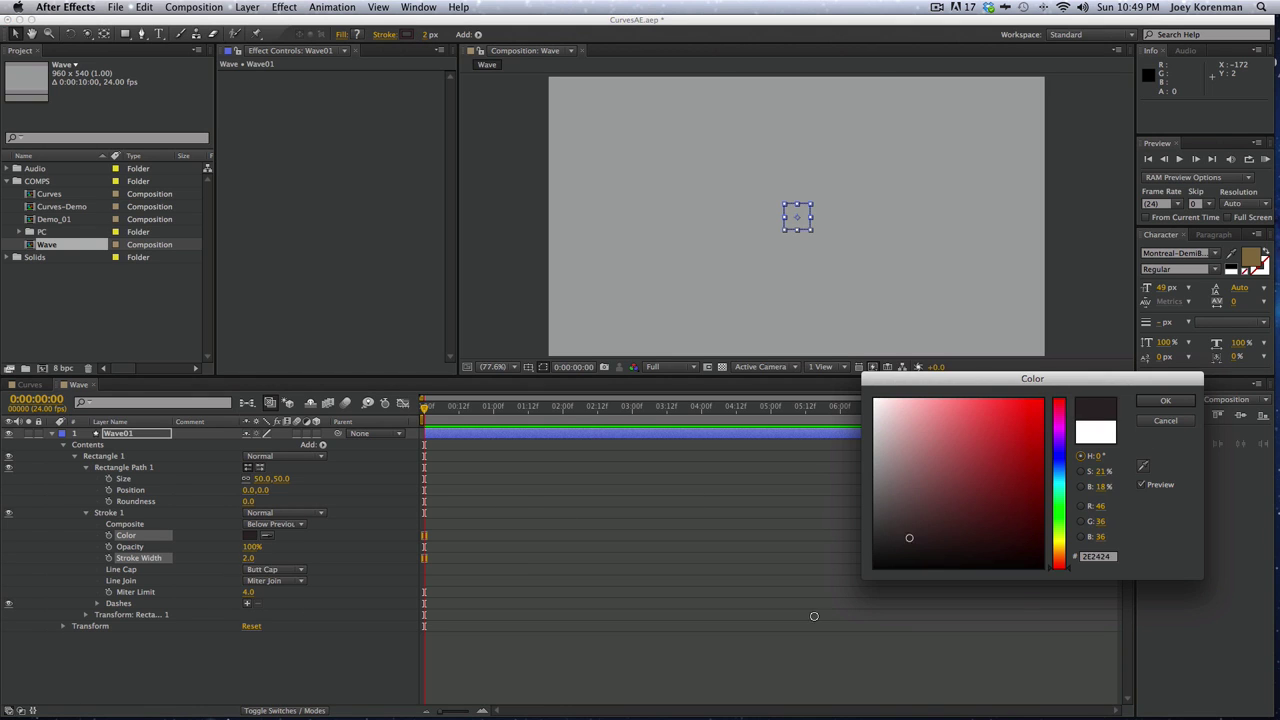
key(Return)
click(360, 640)
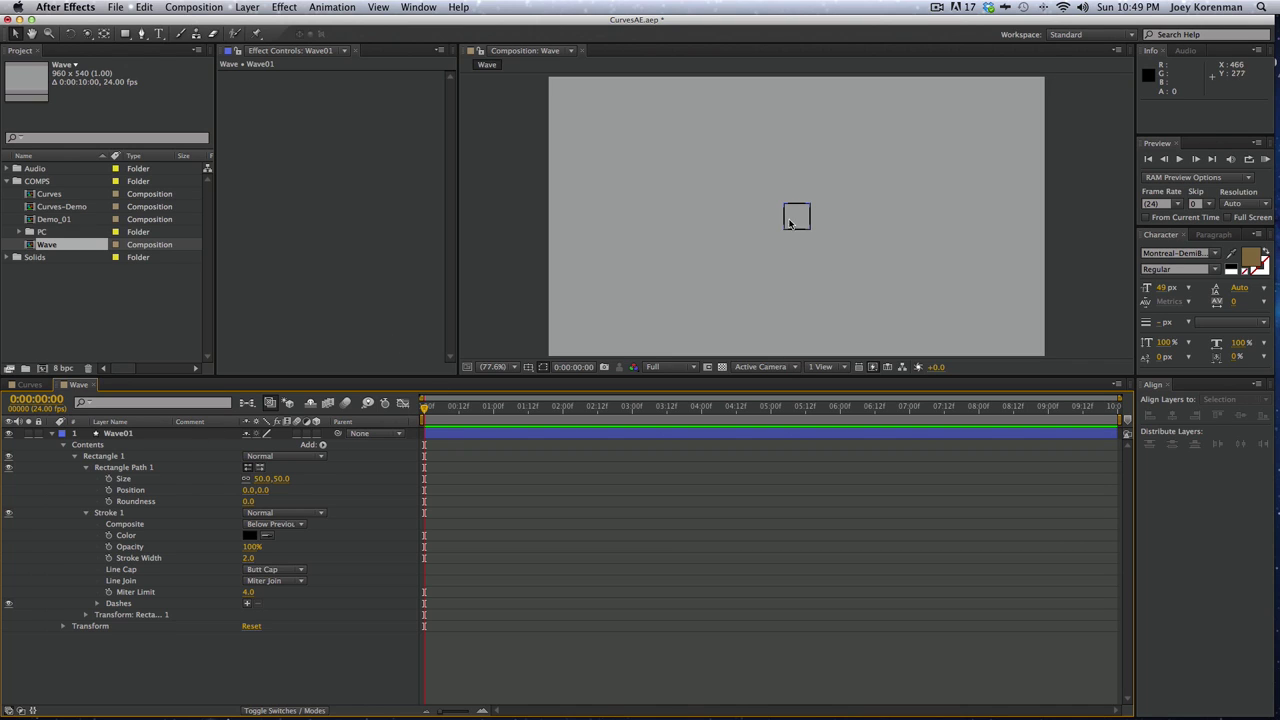
Keyframe Wave01's Rectangle Path size from 50 by 50 at the first frame to 286 by 286 at 0:00:01:00
click(120, 479)
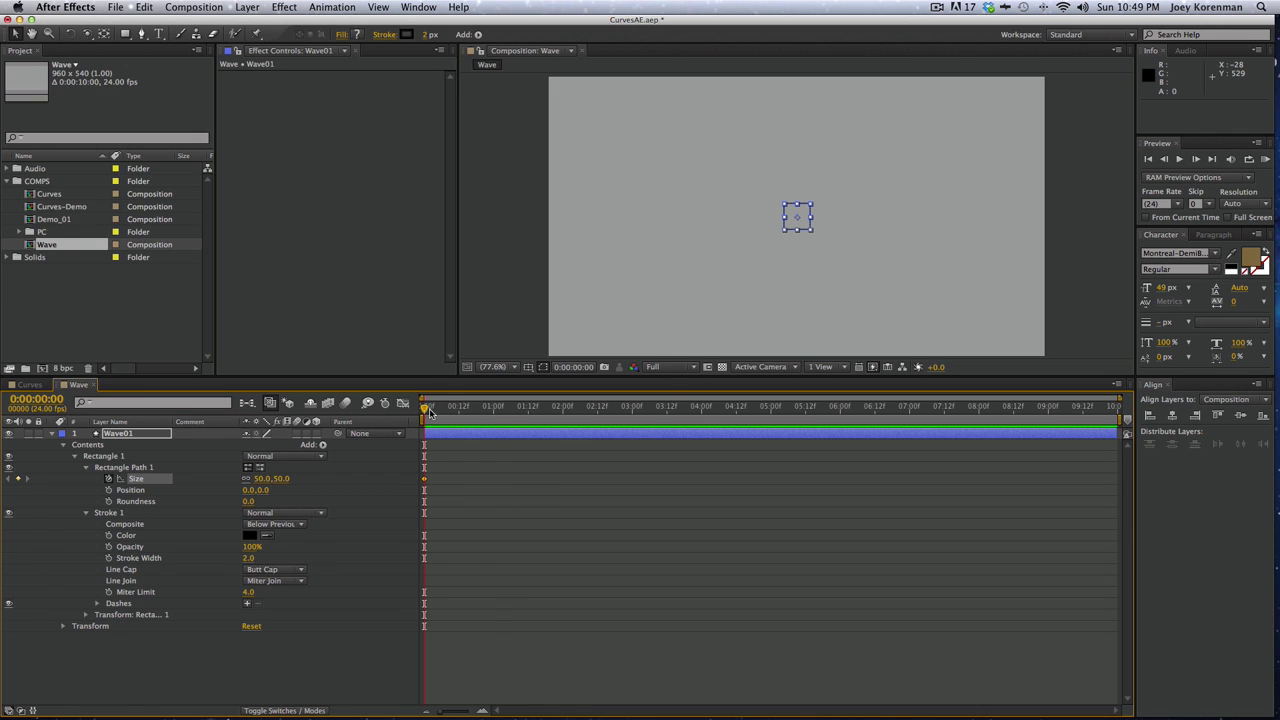
drag(428, 409, 497, 413)
drag(276, 479, 417, 457)
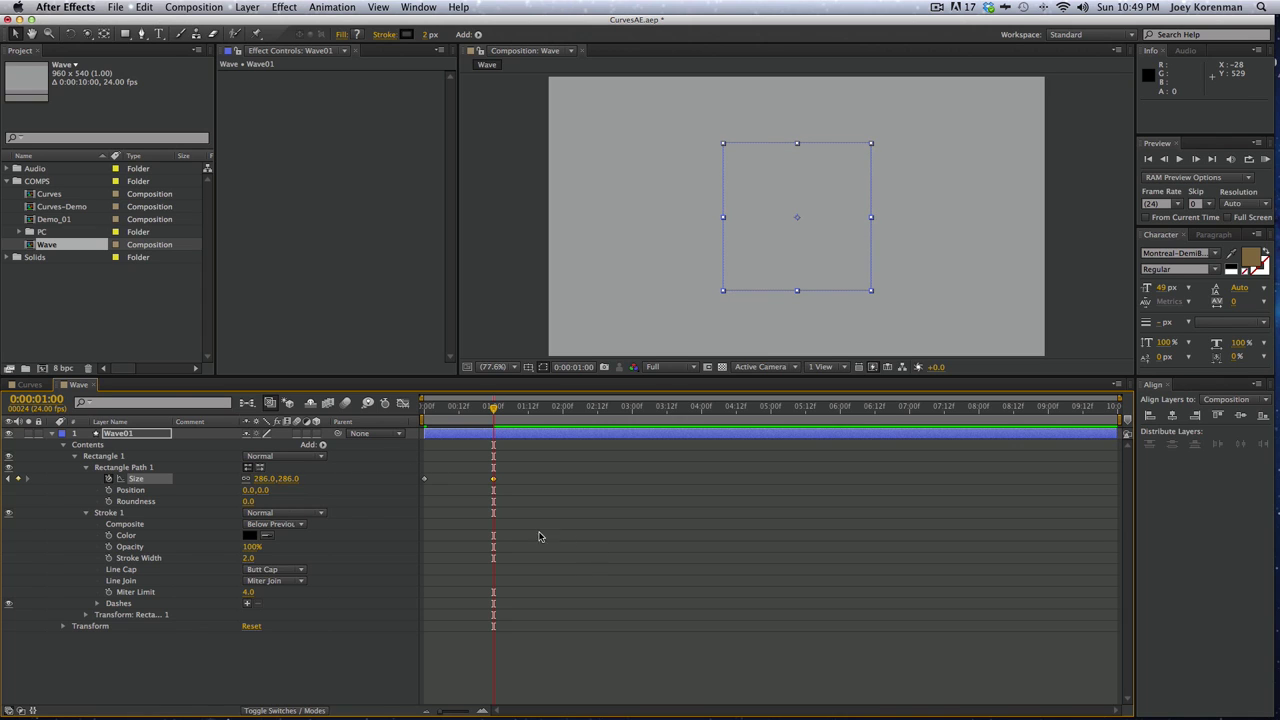
End the work area at 0:00:01:23 and preview the growing square outline
click(558, 408)
key(n)
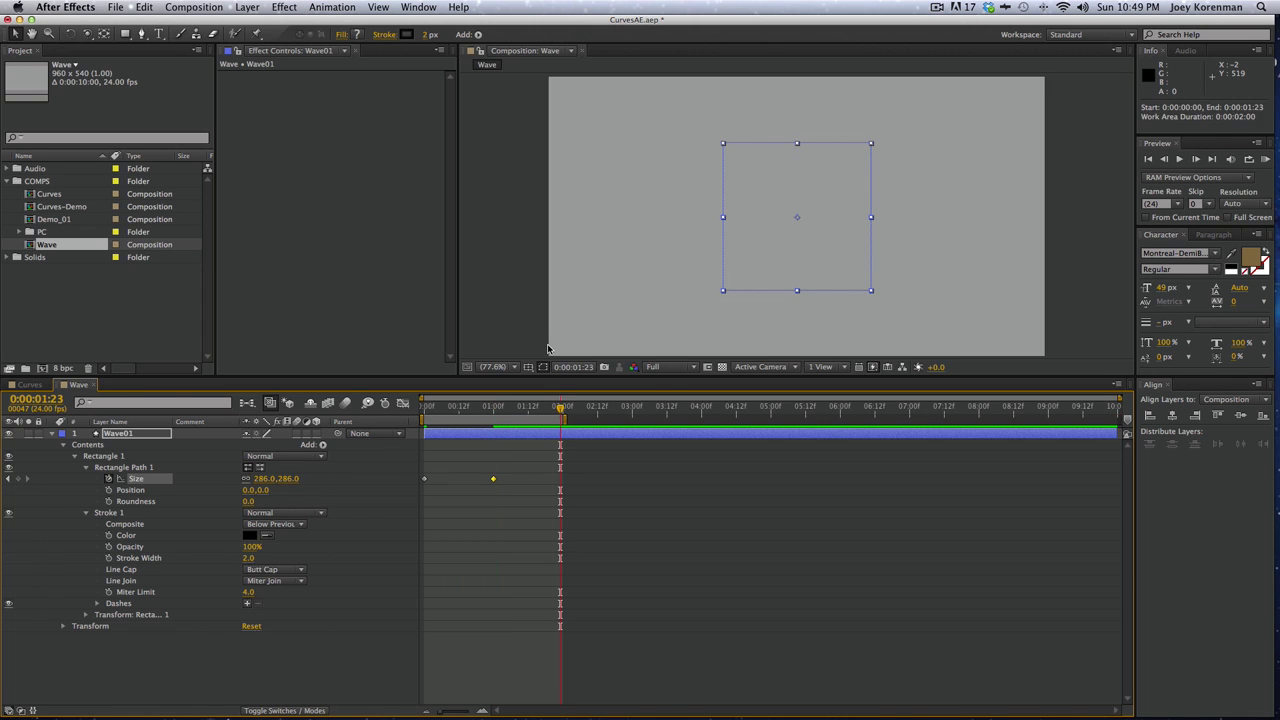
key(KP_0)
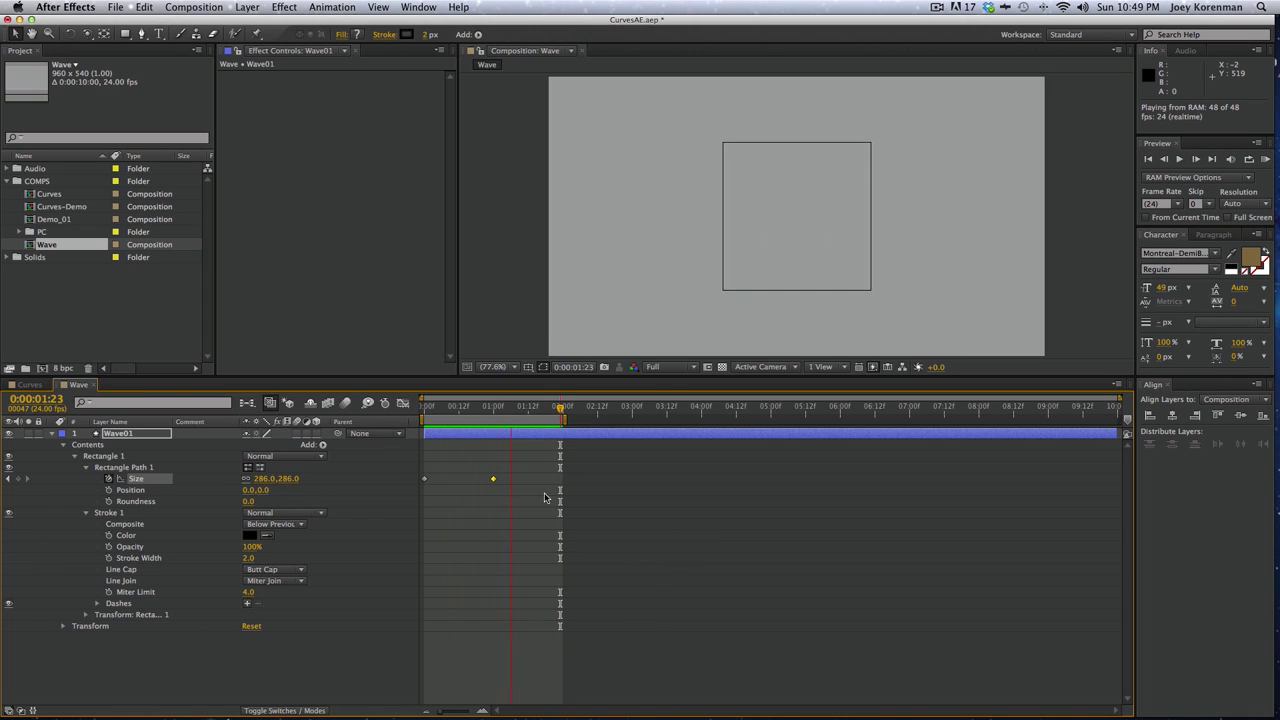
key(space)
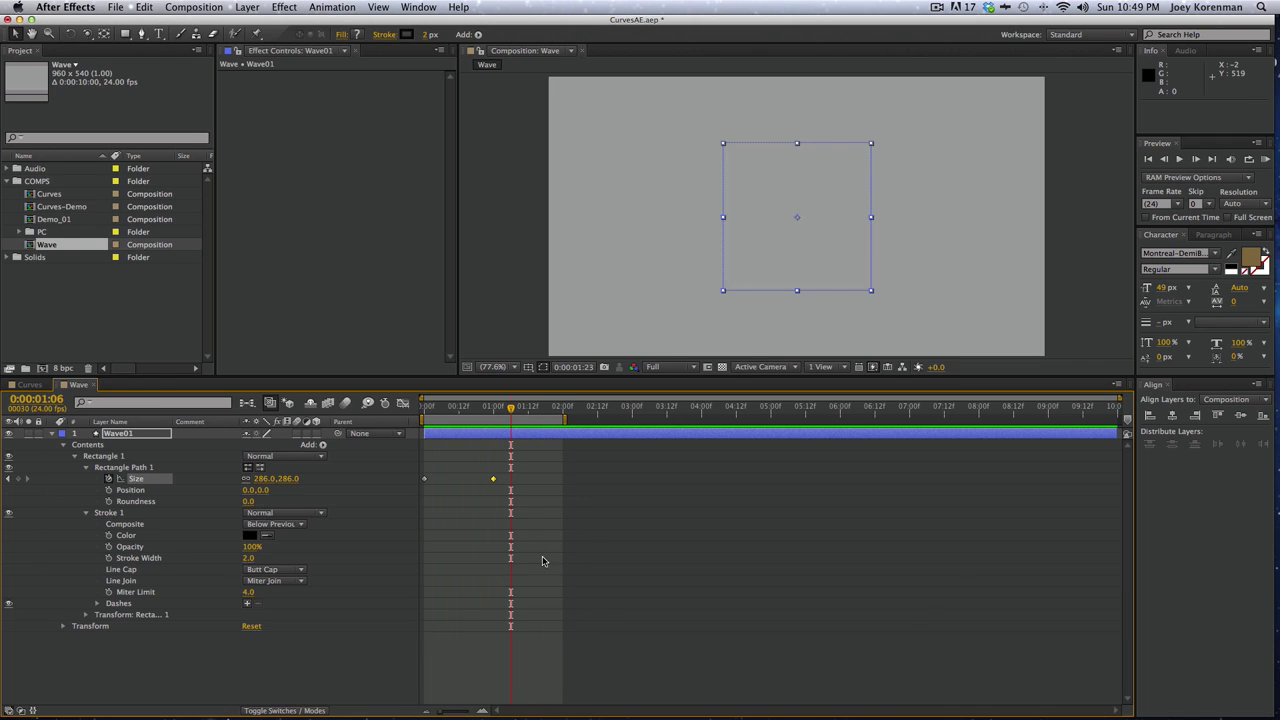
Apply Easy Ease to both Size keyframes of Wave01's rectangle
drag(526, 516, 417, 483)
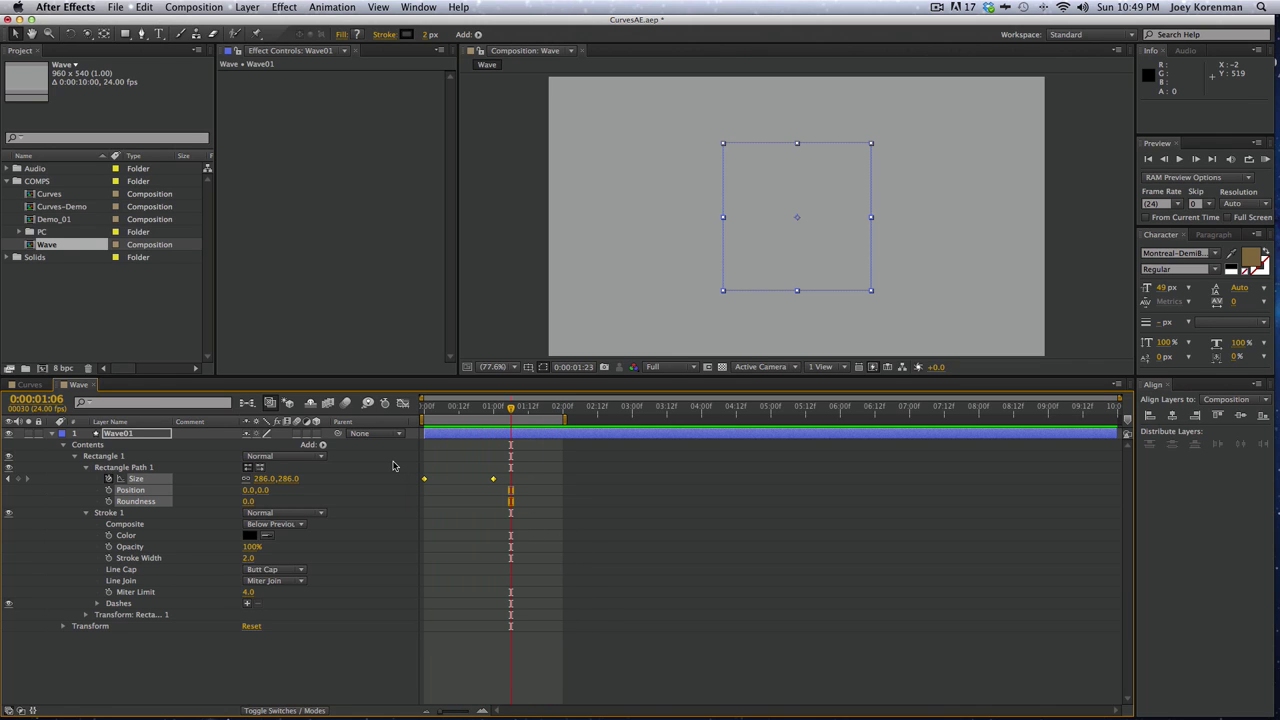
click(564, 581)
drag(557, 525, 405, 463)
drag(544, 510, 401, 471)
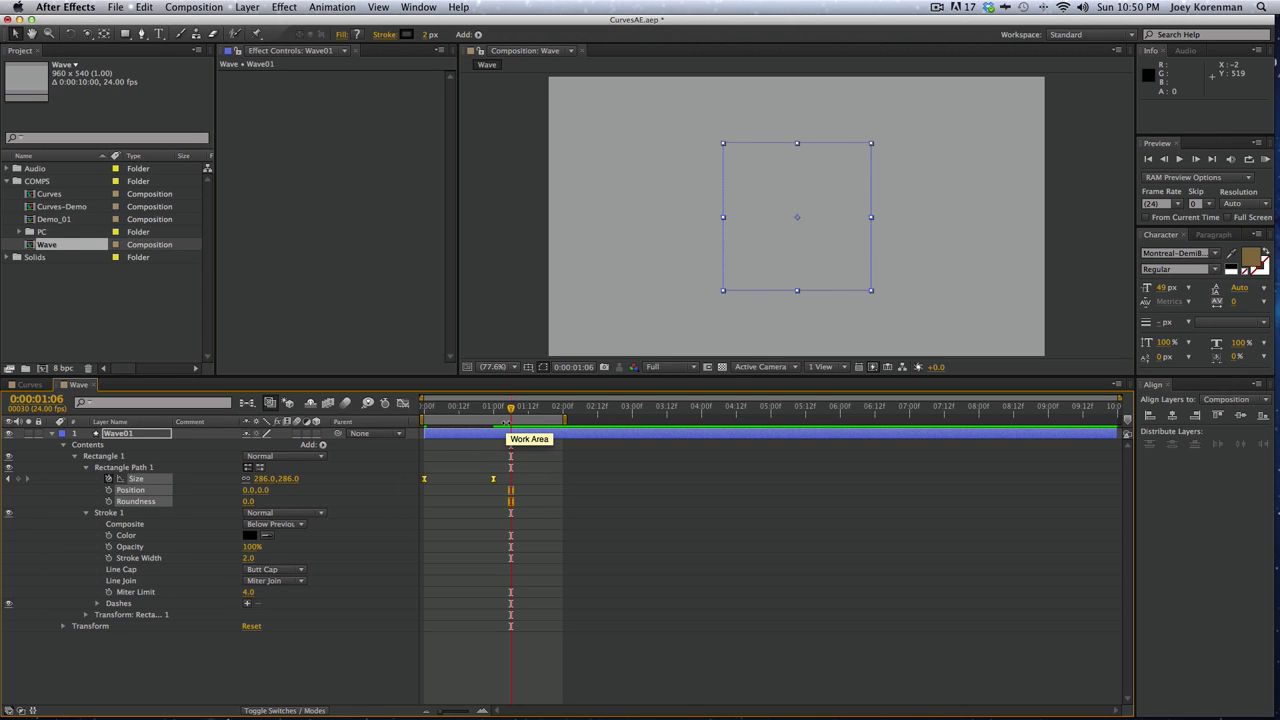
drag(534, 577, 423, 472)
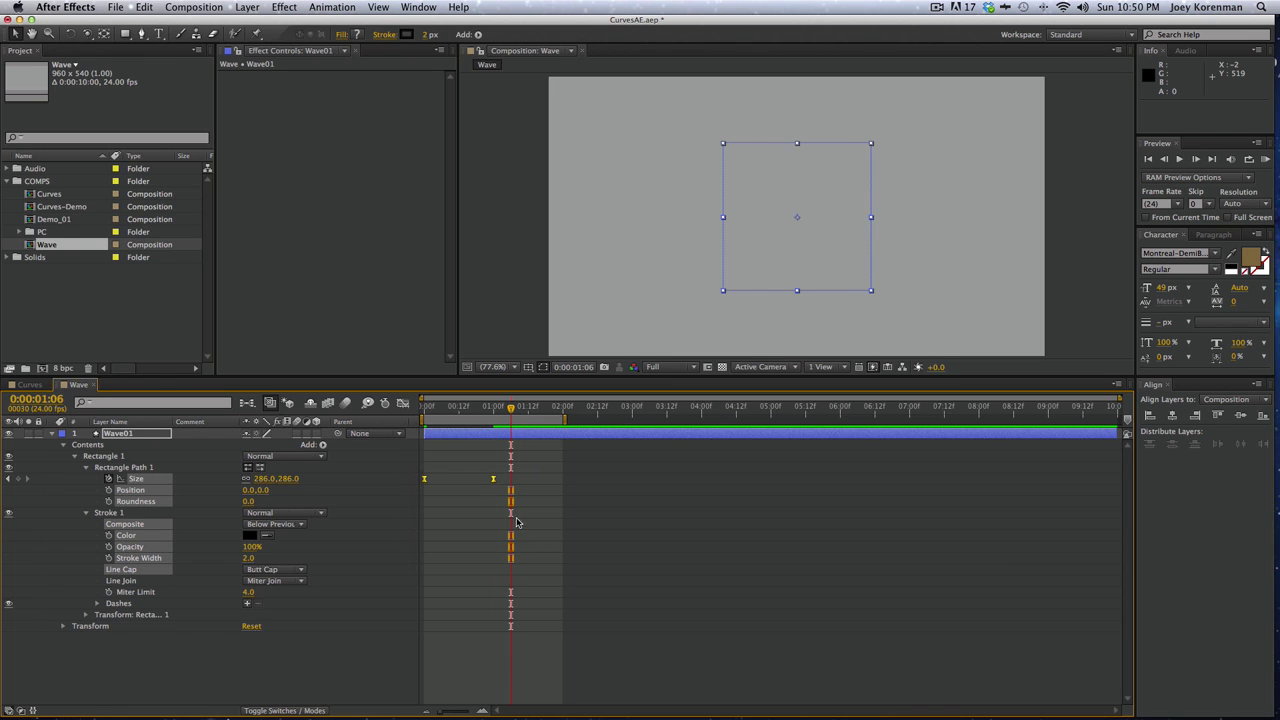
drag(530, 522, 381, 464)
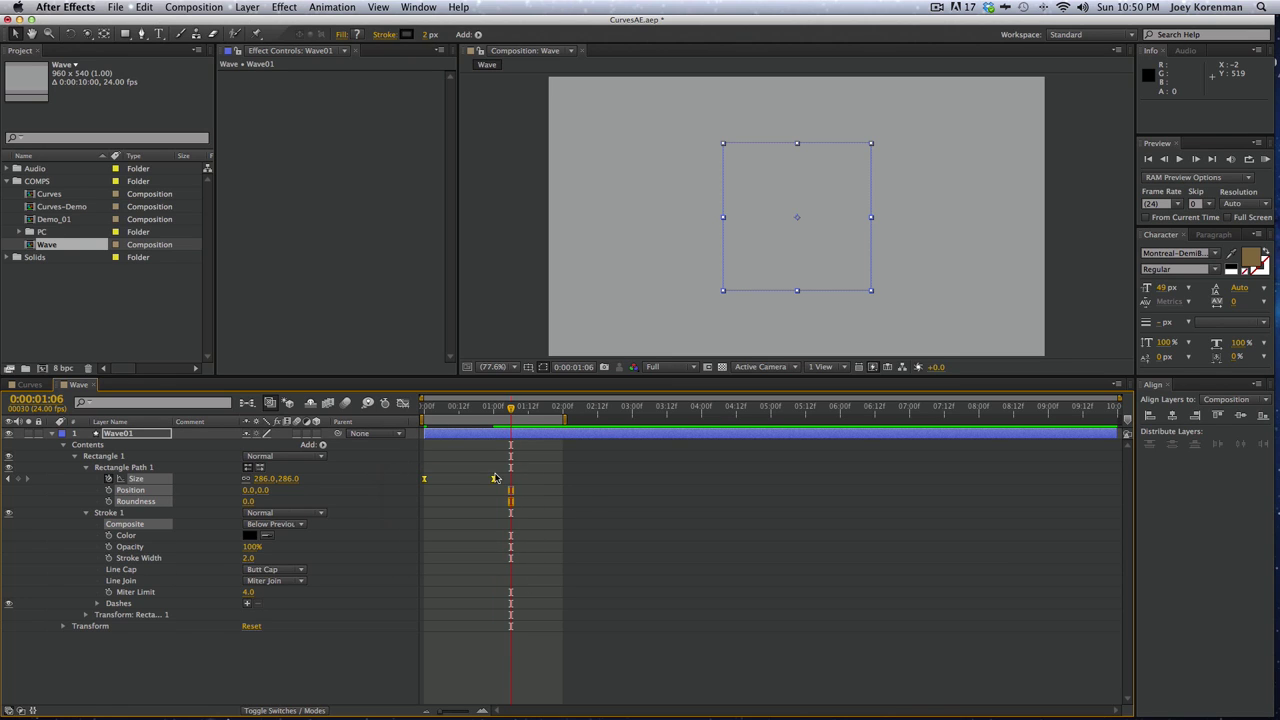
Show only the rectangle's Size curve in the Graph Editor and fit it to the view
click(403, 404)
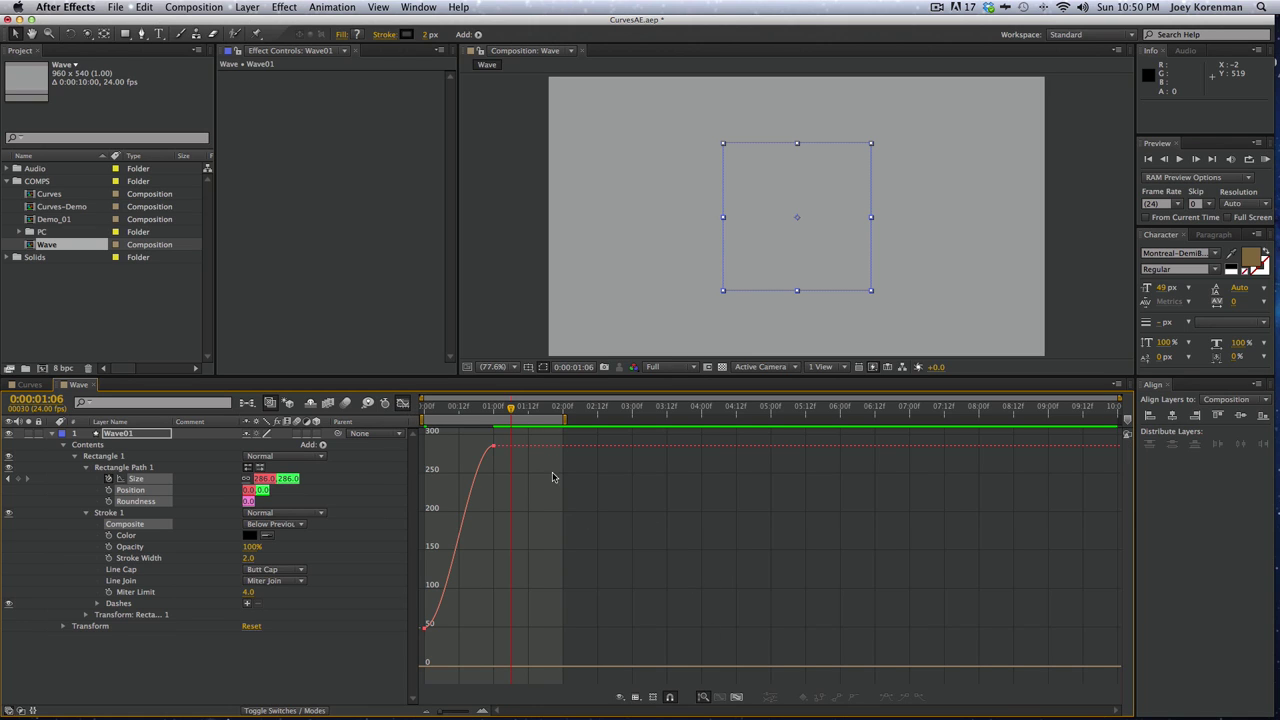
click(201, 462)
click(132, 469)
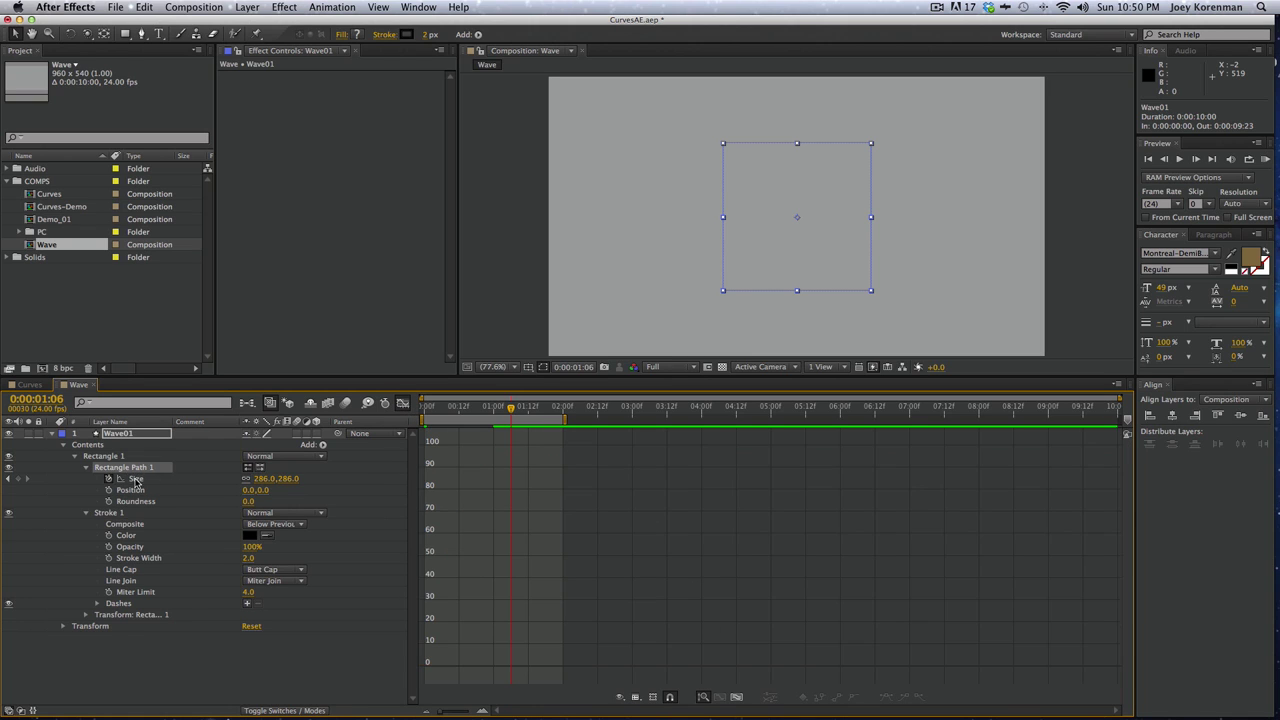
click(136, 479)
click(738, 698)
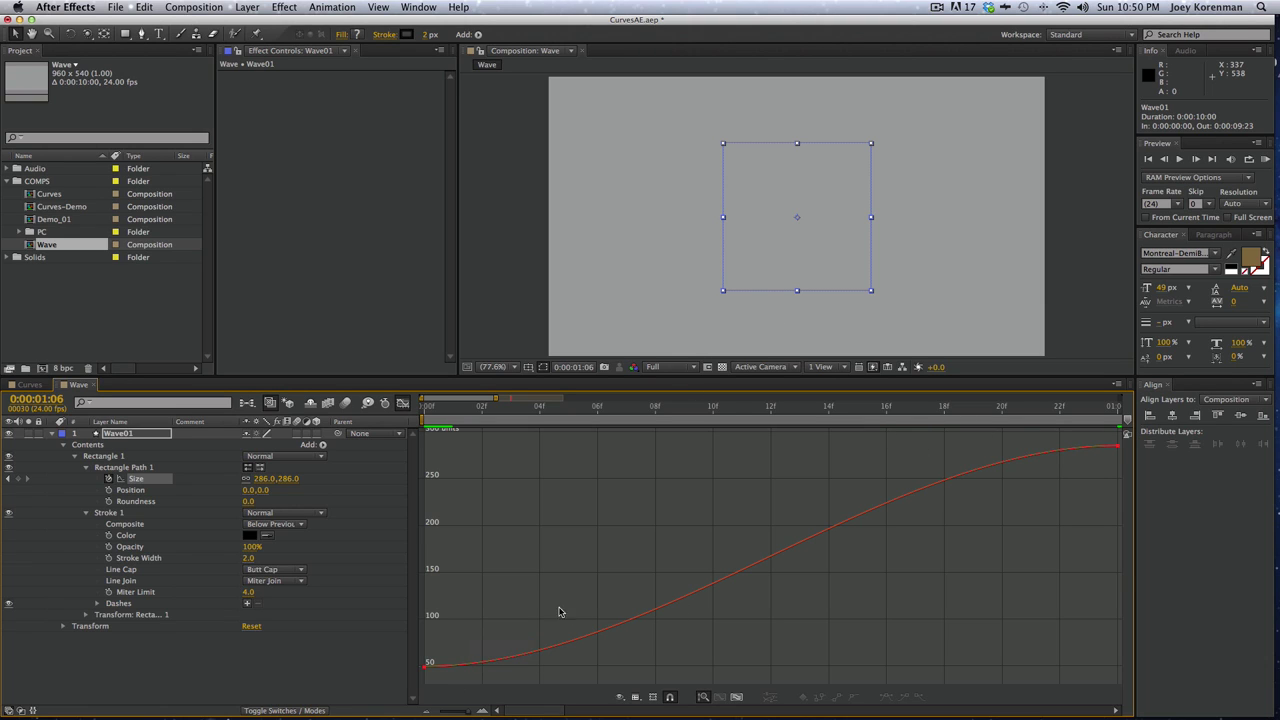
Reshape the Size curve to start very steeply and ease out slowly by raising the first handle and lengthening the last one
drag(514, 601, 416, 682)
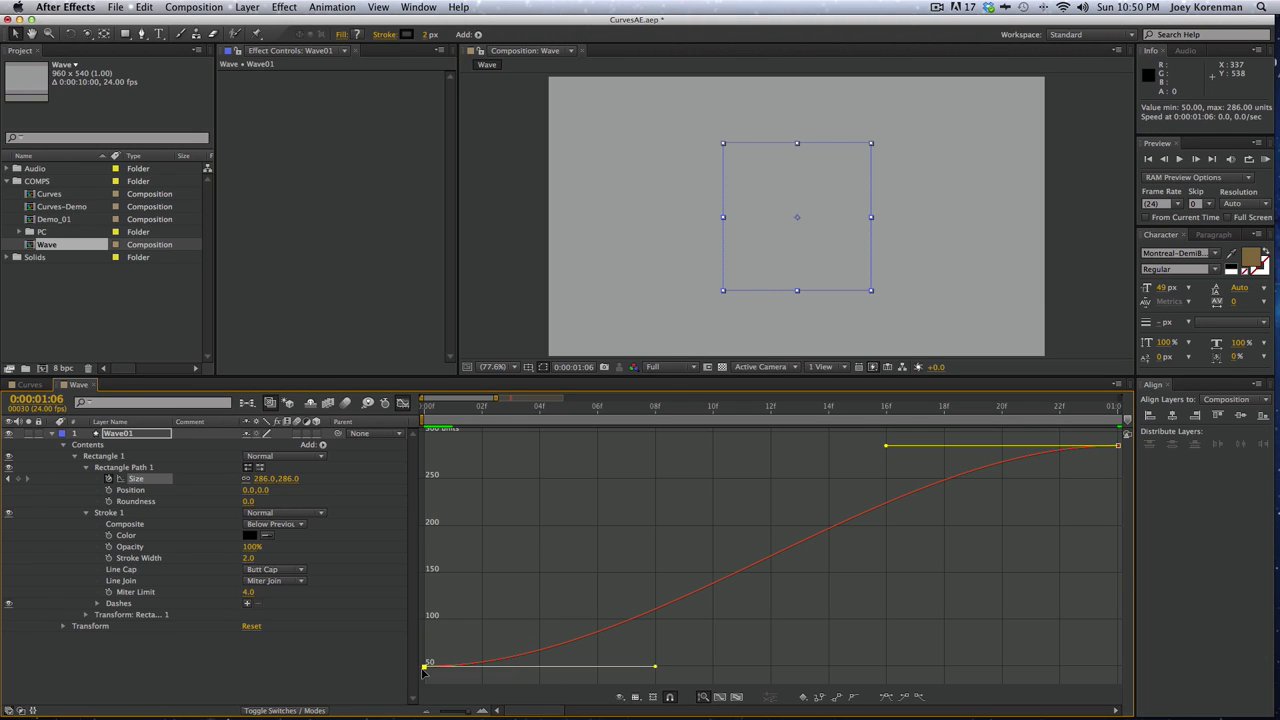
click(587, 549)
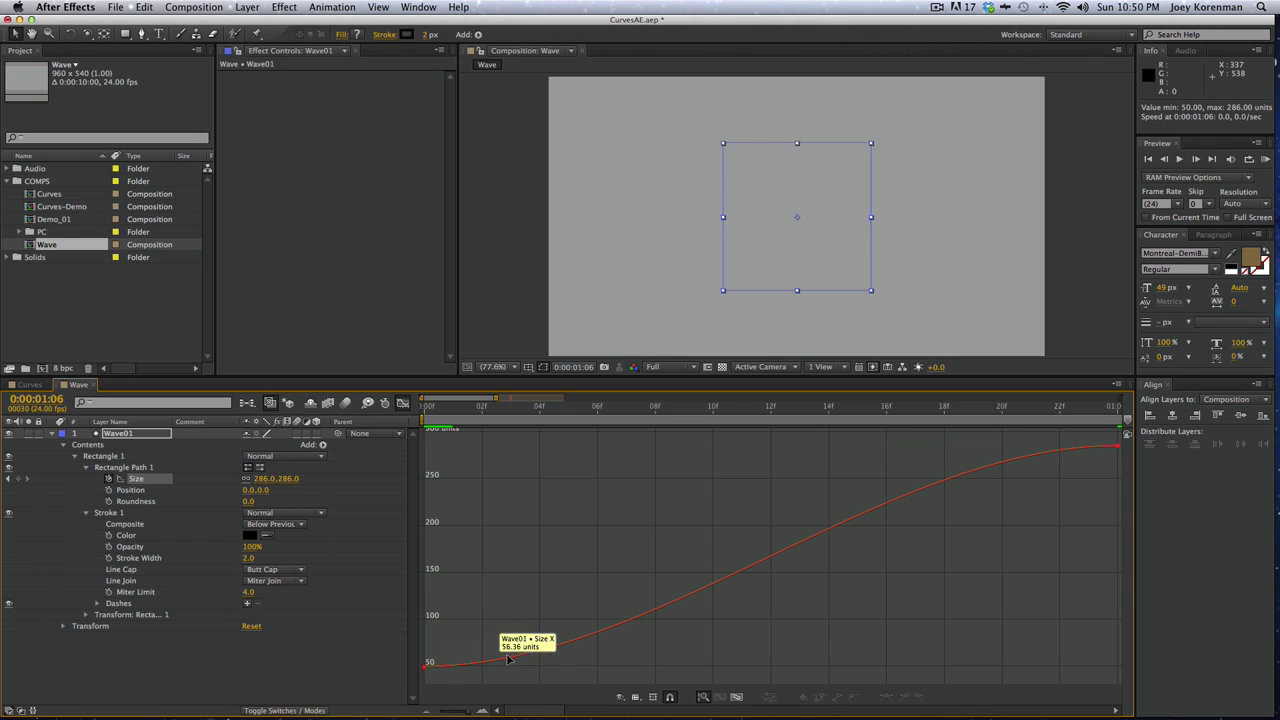
drag(498, 614, 408, 680)
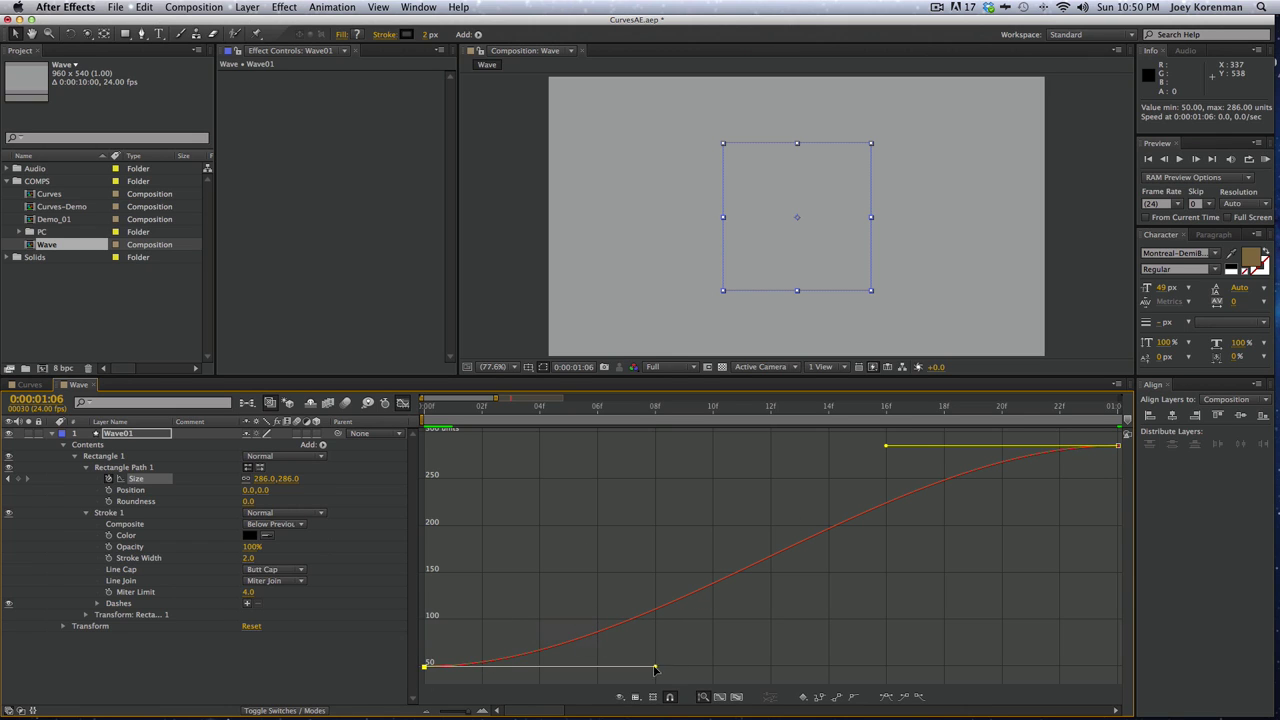
drag(655, 667, 456, 460)
drag(878, 445, 760, 447)
click(830, 537)
Preview the square's eased growth and return to the first frame
key(KP_0)
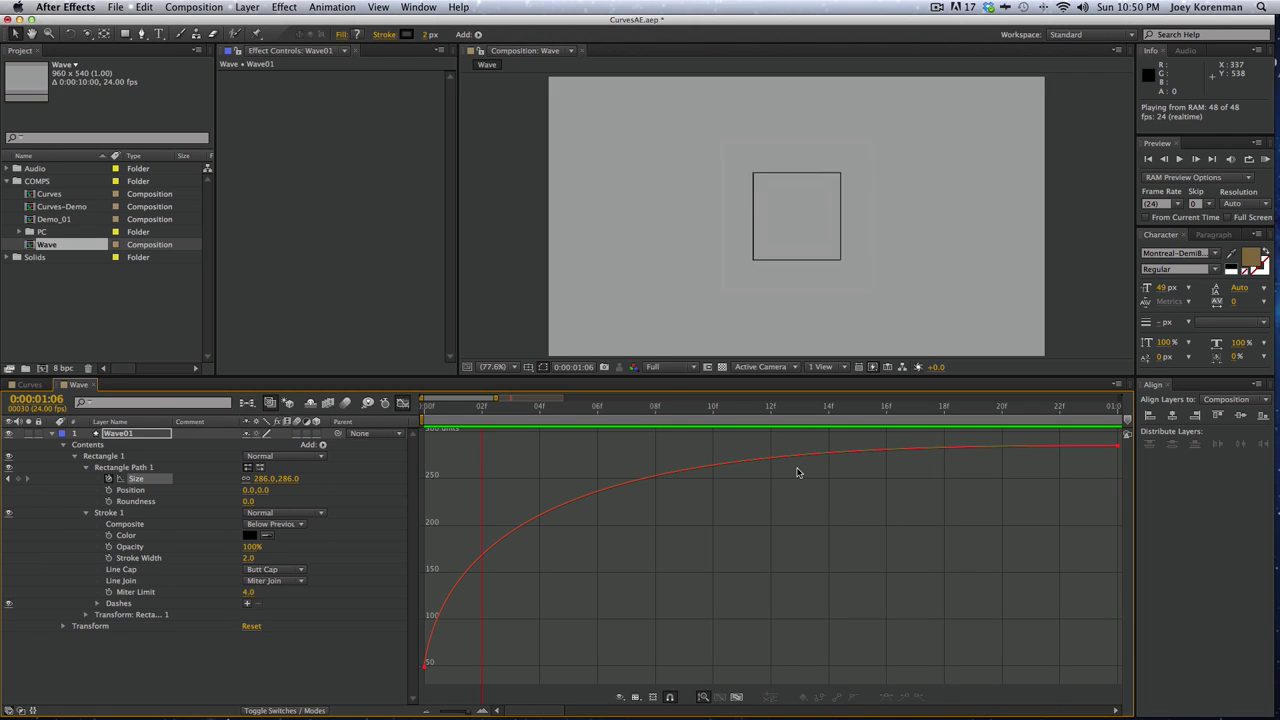
key(space)
drag(491, 415, 405, 420)
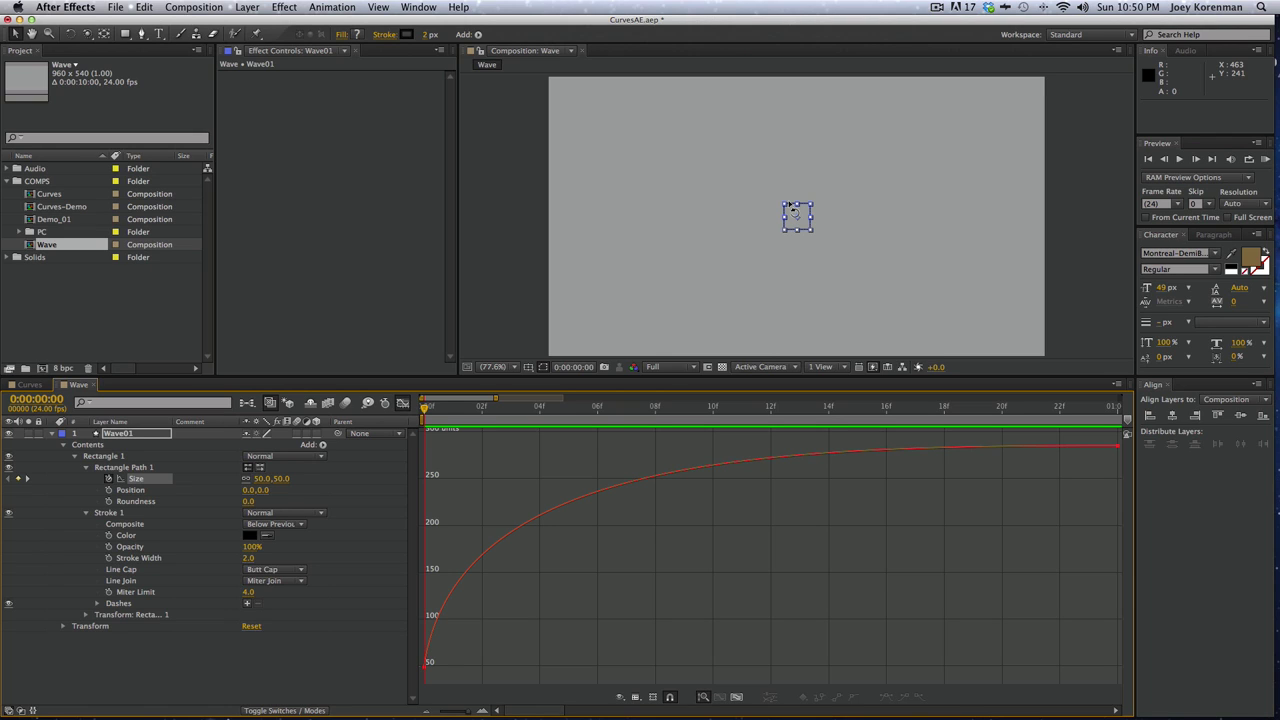
Leave the Graph Editor, add Trim Paths to the Wave01 layer and expand its properties
click(74, 457)
click(206, 629)
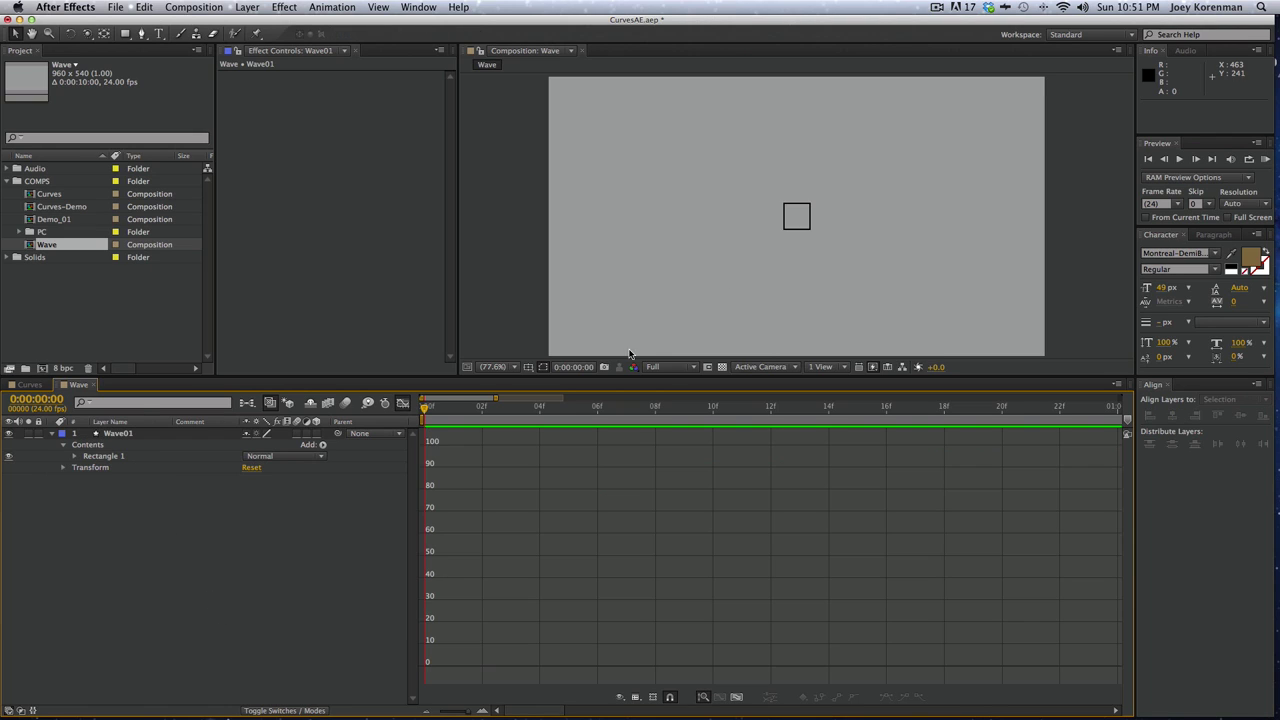
click(402, 403)
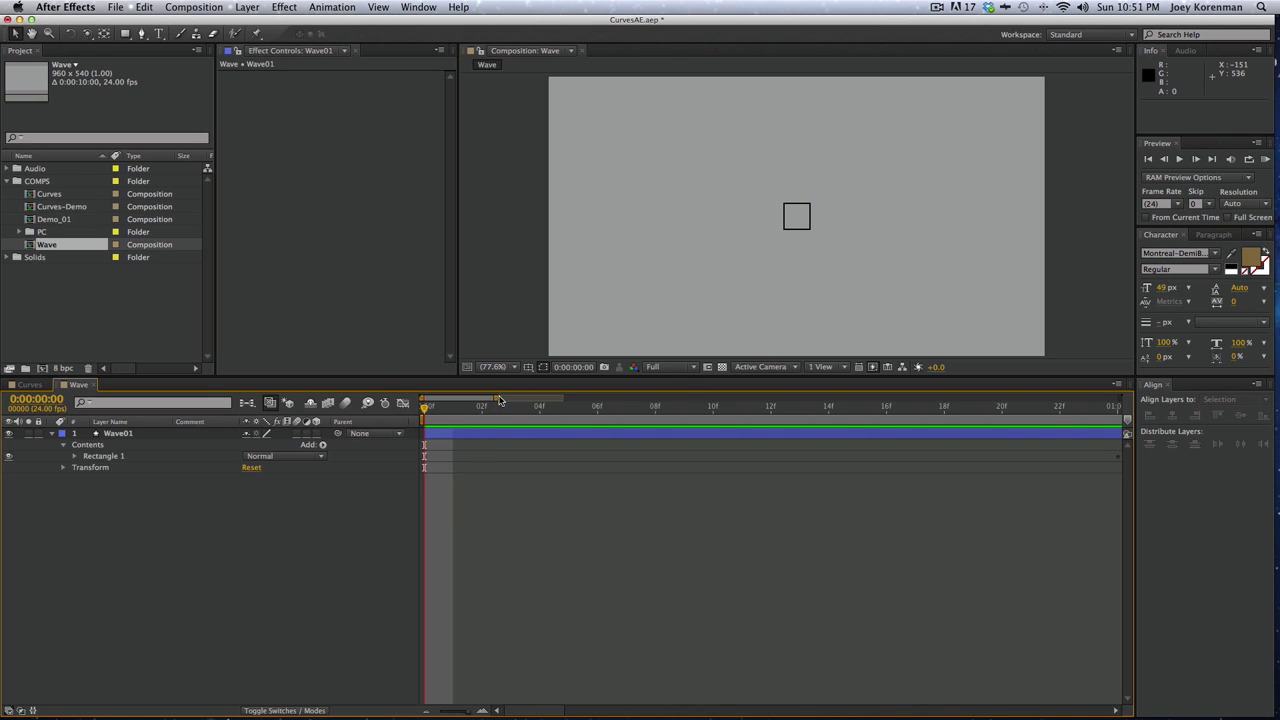
click(114, 436)
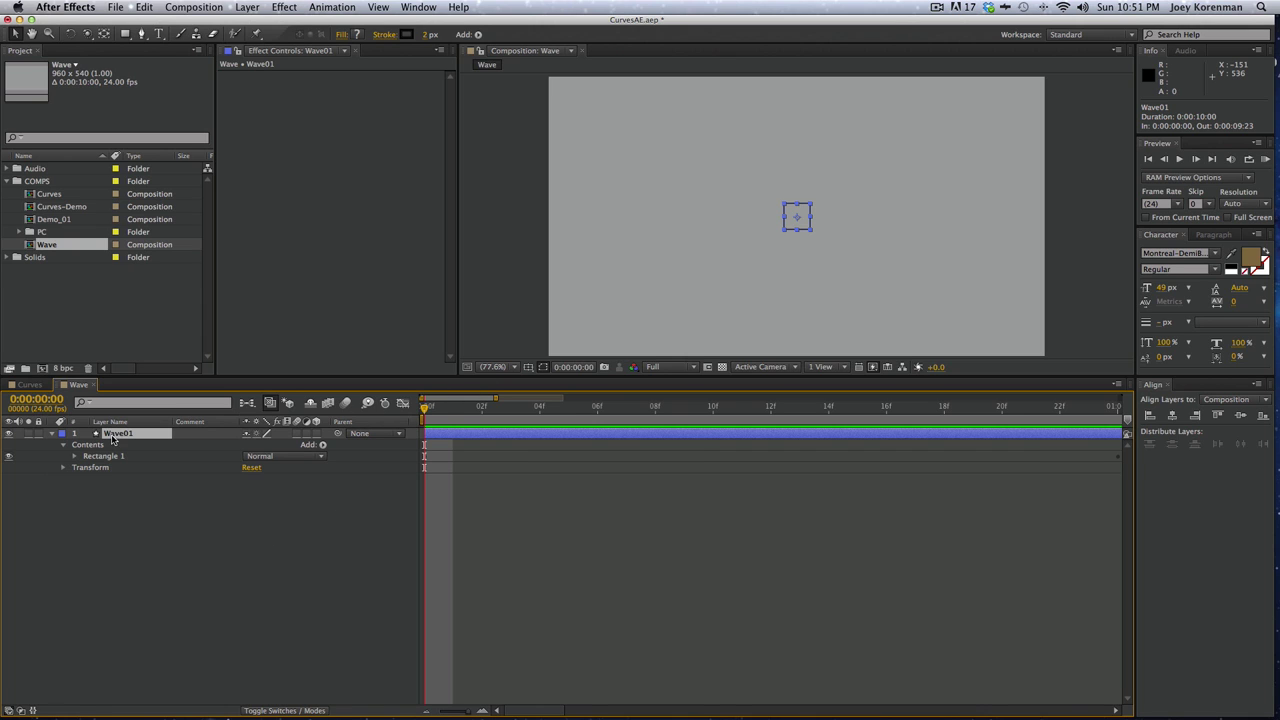
click(322, 445)
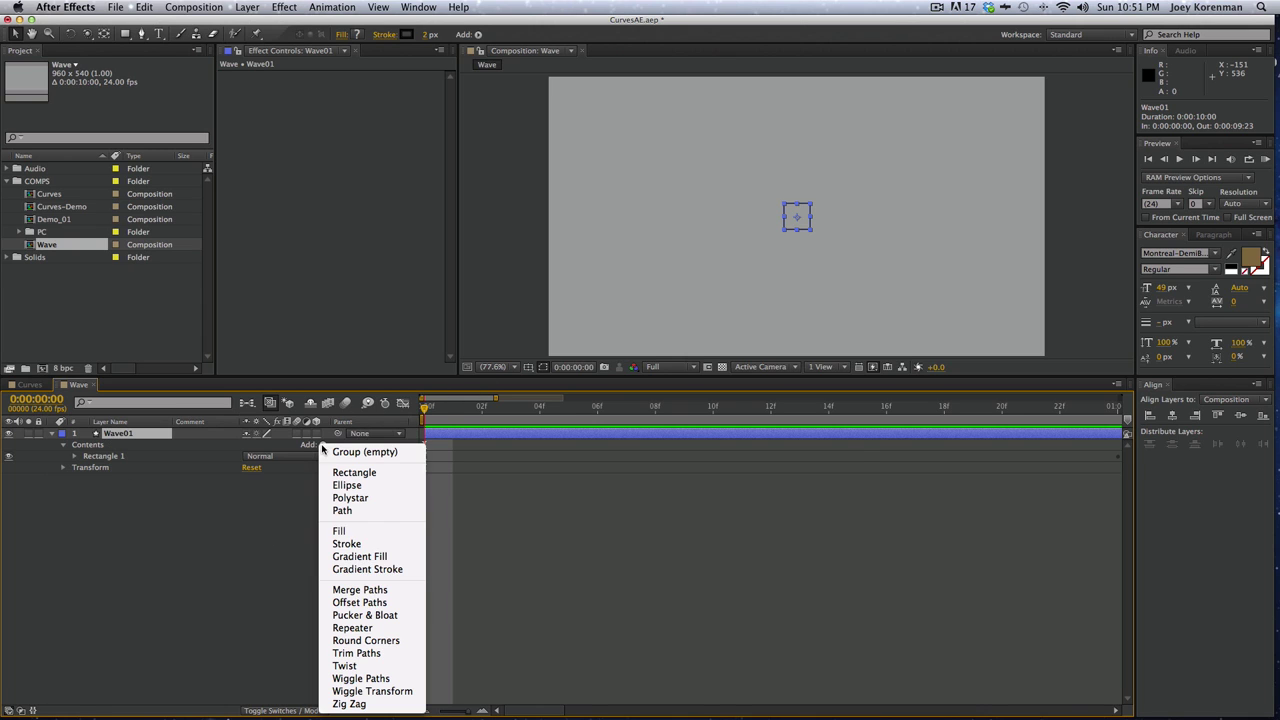
click(367, 655)
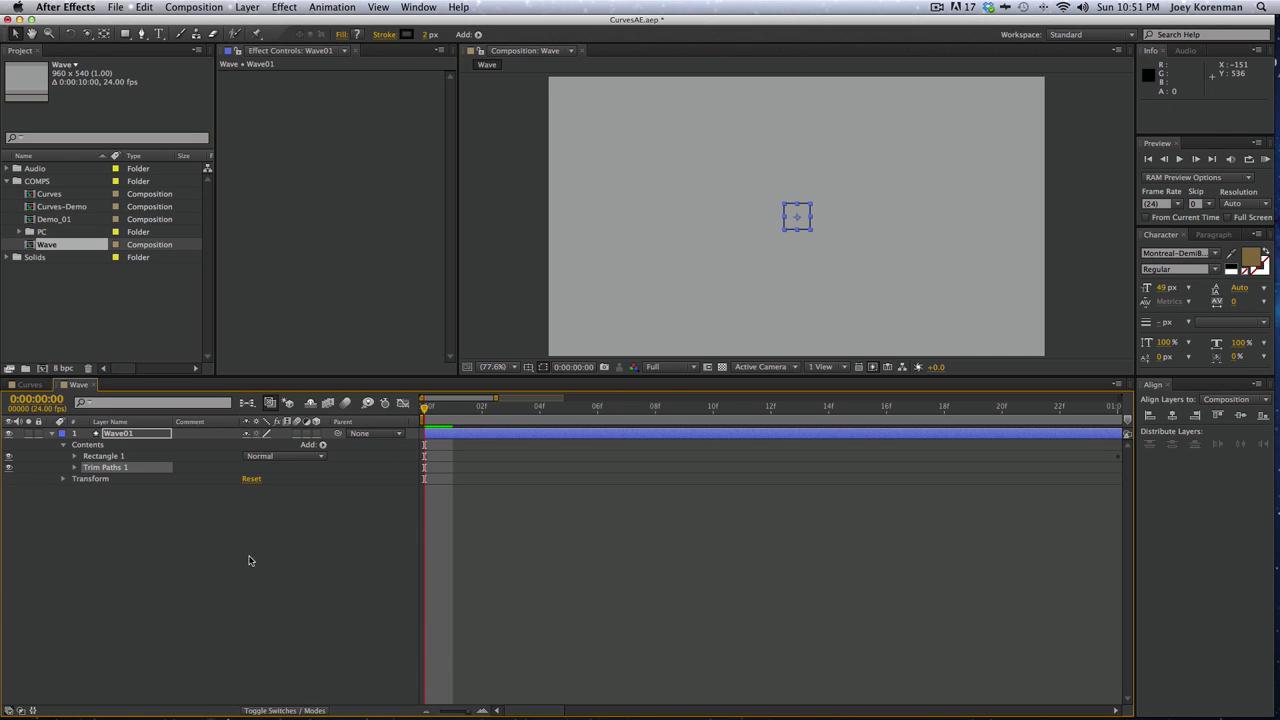
click(75, 467)
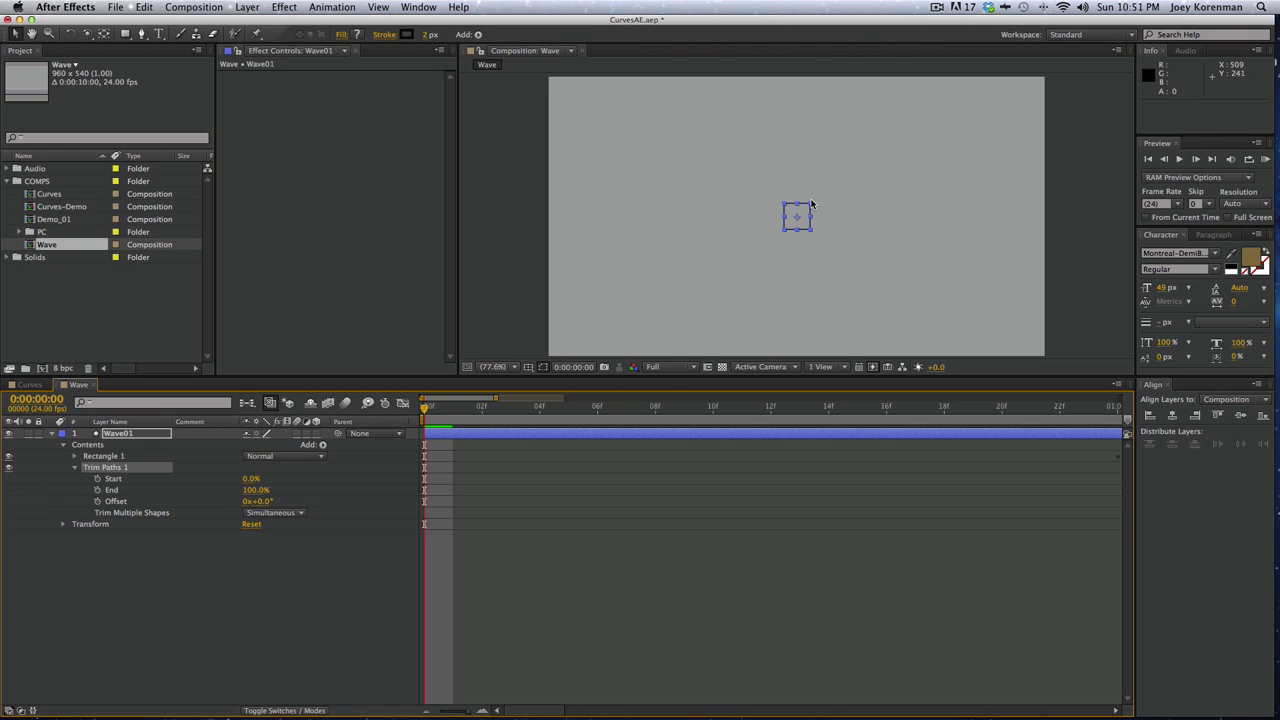
Try the Trim Paths End at 30% and at 64% on Wave01
click(256, 490)
text(30)
key(Return)
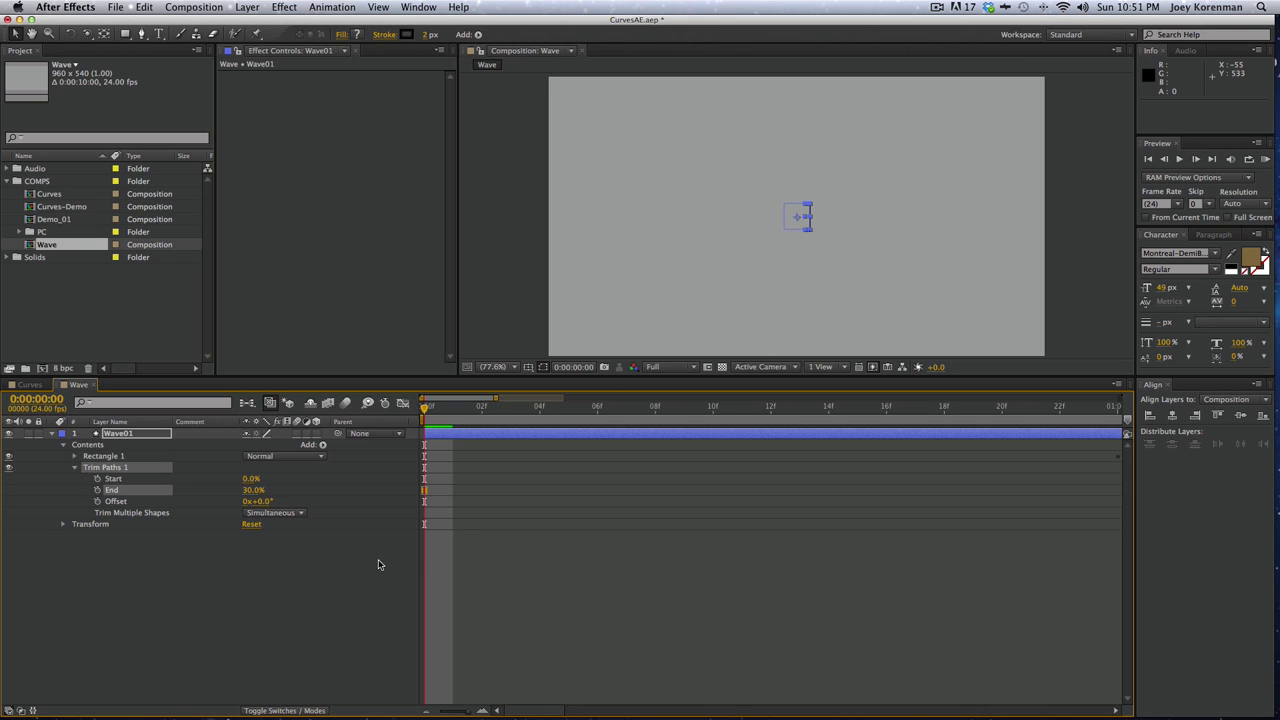
click(295, 643)
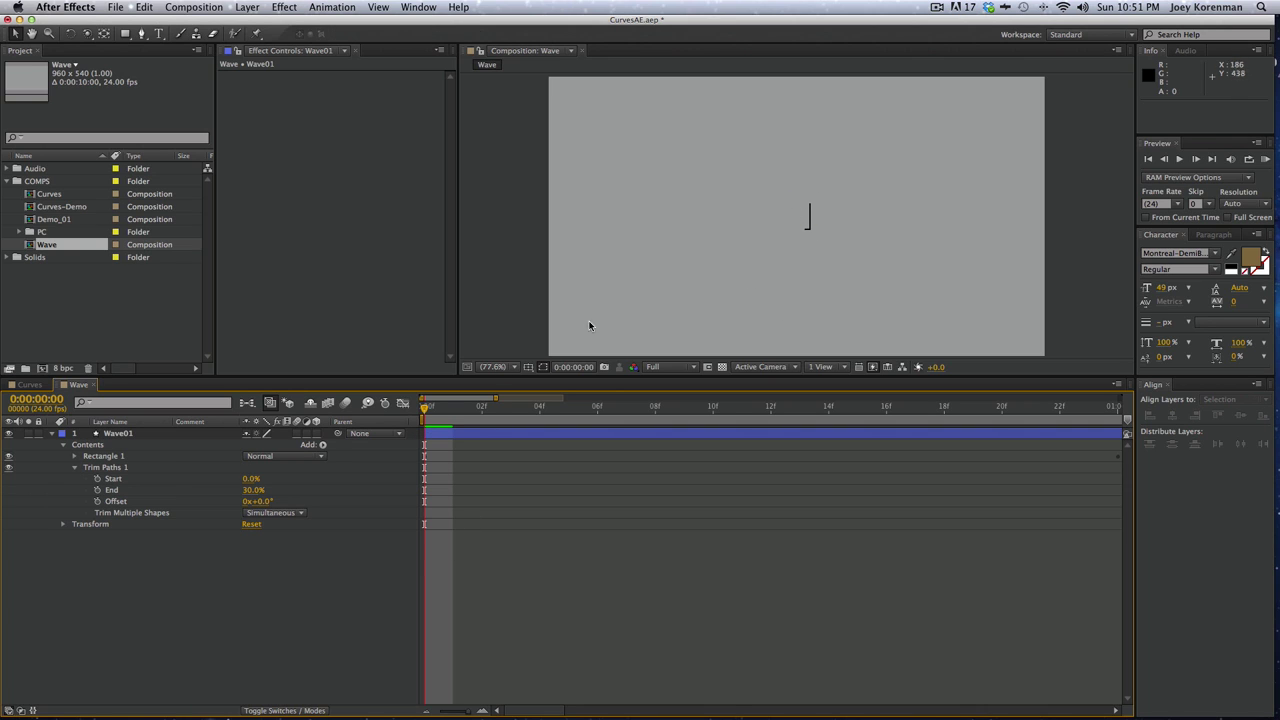
drag(249, 491, 264, 489)
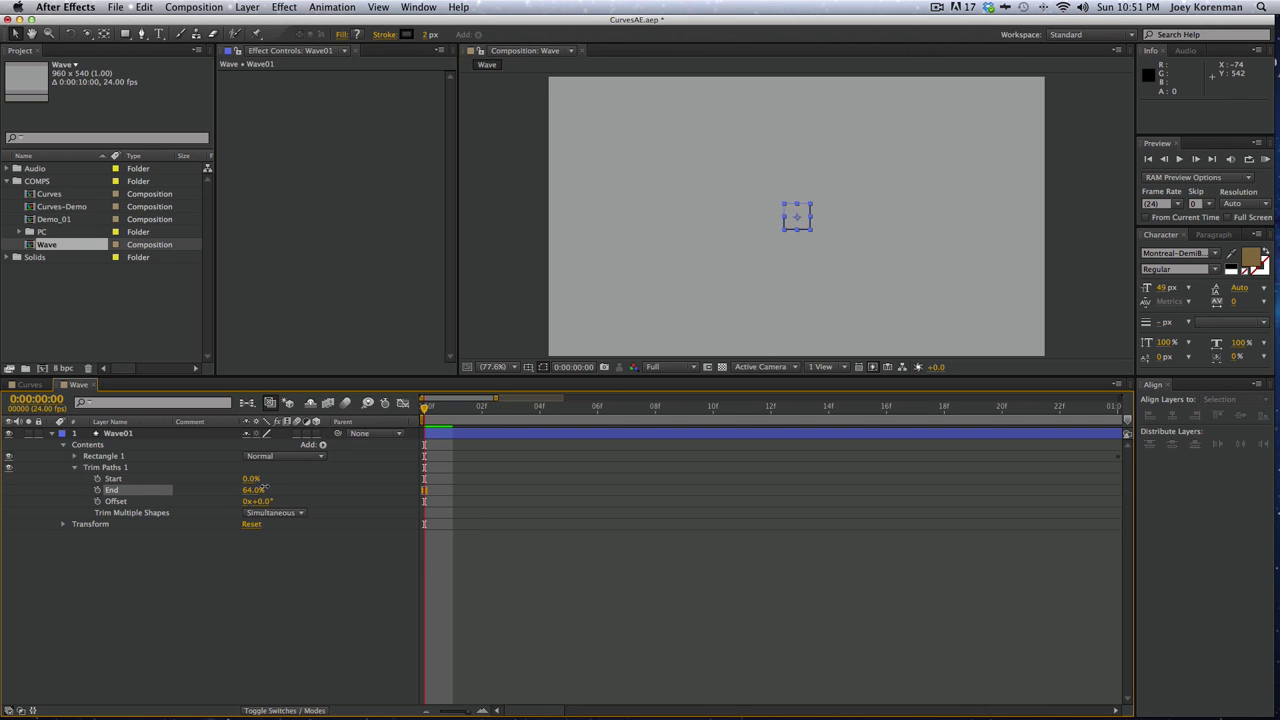
Set the Trim Paths End of Wave01 to 50% and deselect the layer
click(256, 490)
text(50)
key(Return)
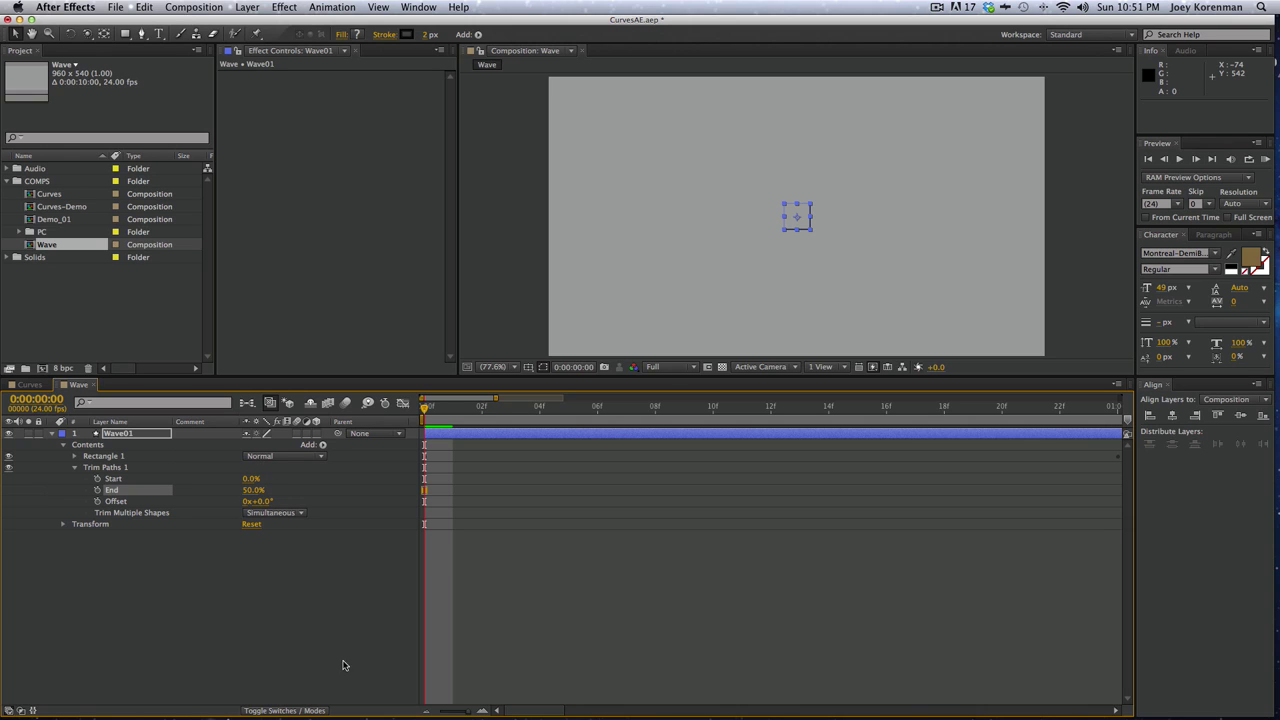
click(343, 665)
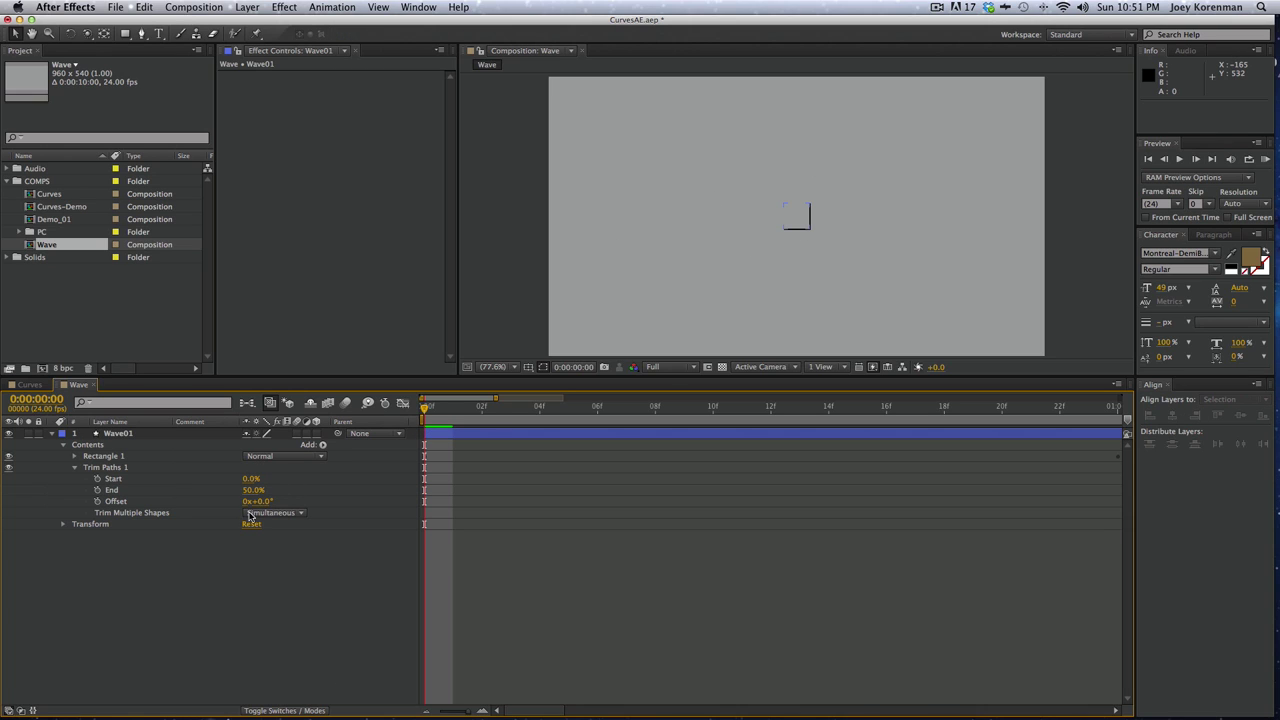
Try various Trim Paths Offset angles to move the visible stroke around the enlarged square
drag(262, 501, 324, 489)
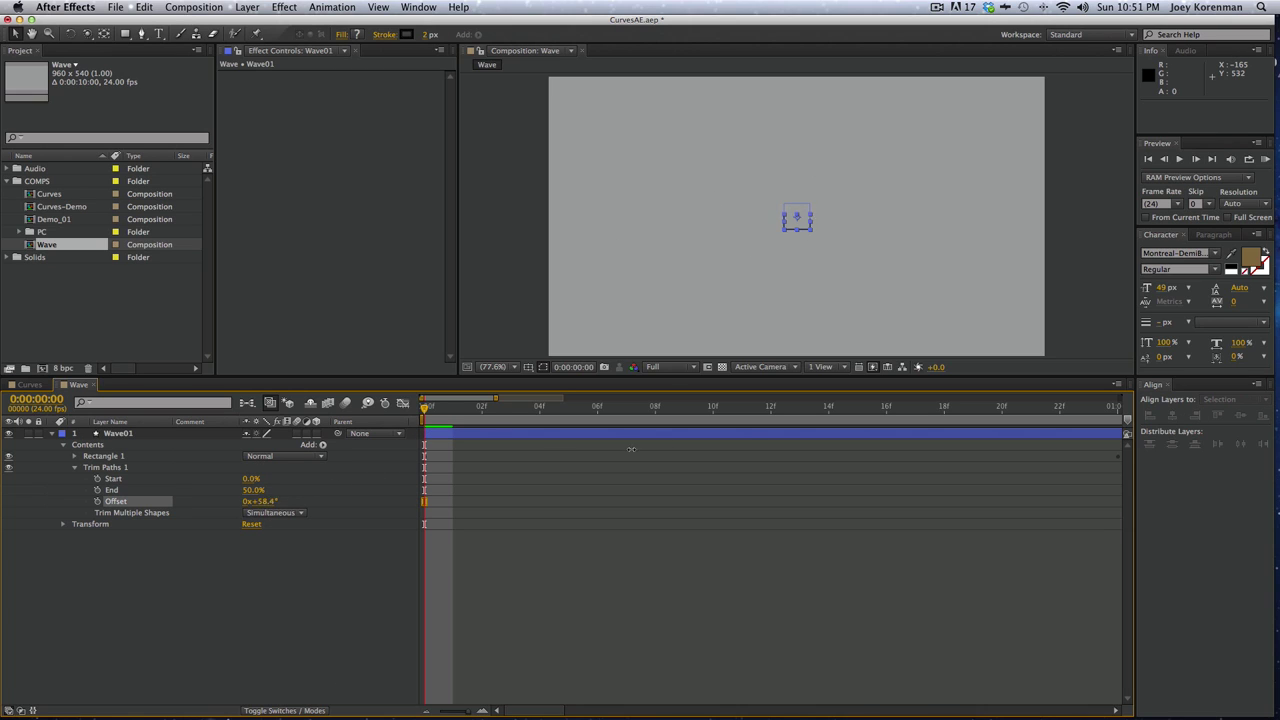
drag(631, 449, 756, 466)
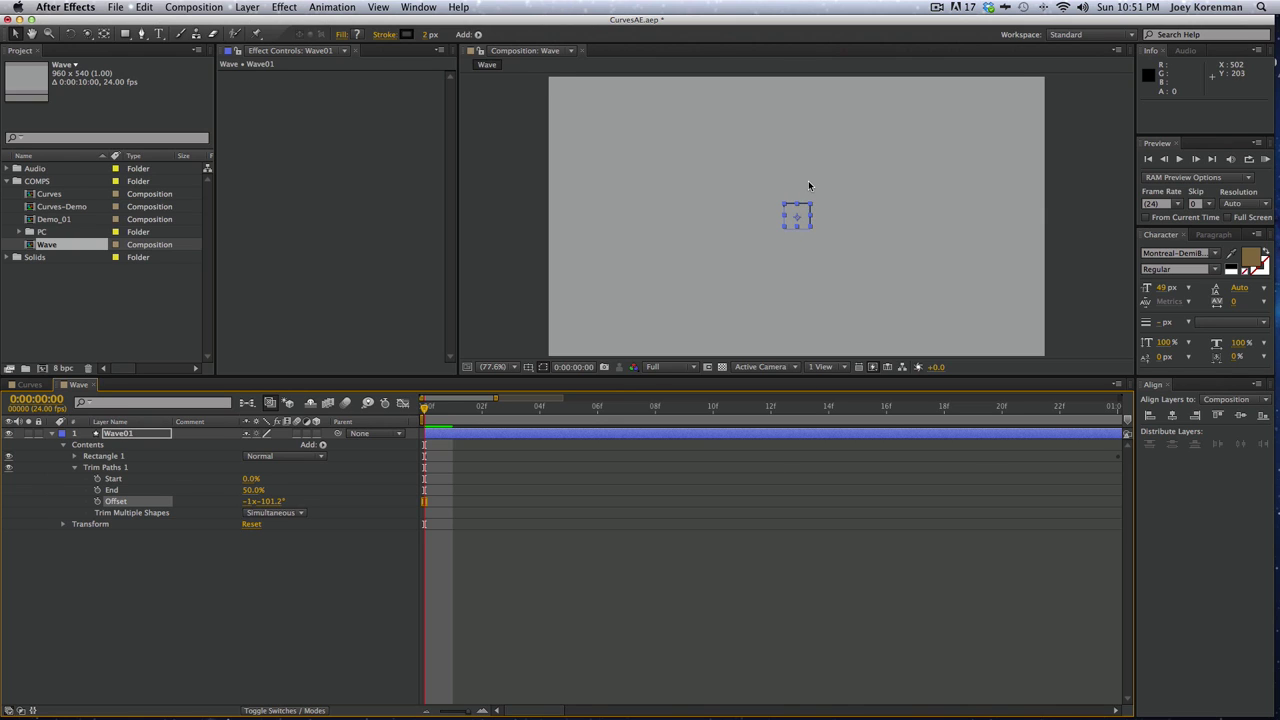
key(period)
key(period)
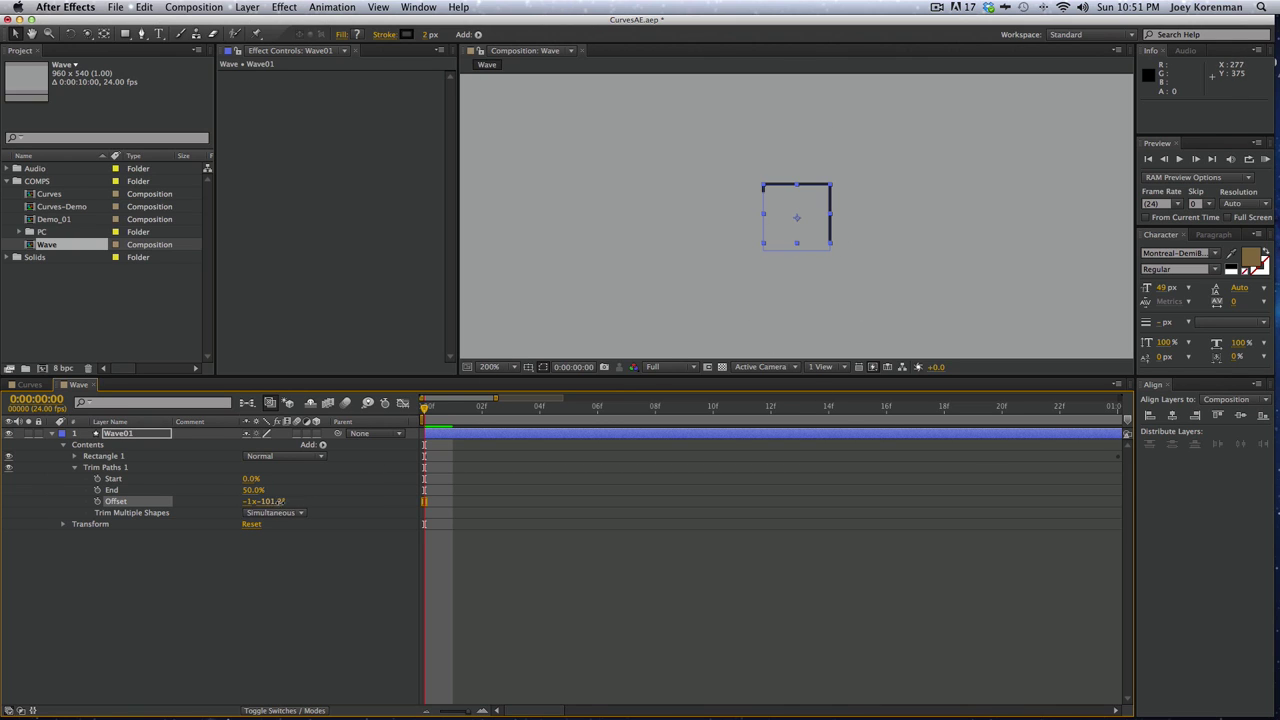
mouse_move(281, 501)
mouse_down()
mouse_move(542, 471)
mouse_move(364, 445)
mouse_move(320, 473)
mouse_move(538, 479)
mouse_move(313, 492)
mouse_up()
click(316, 623)
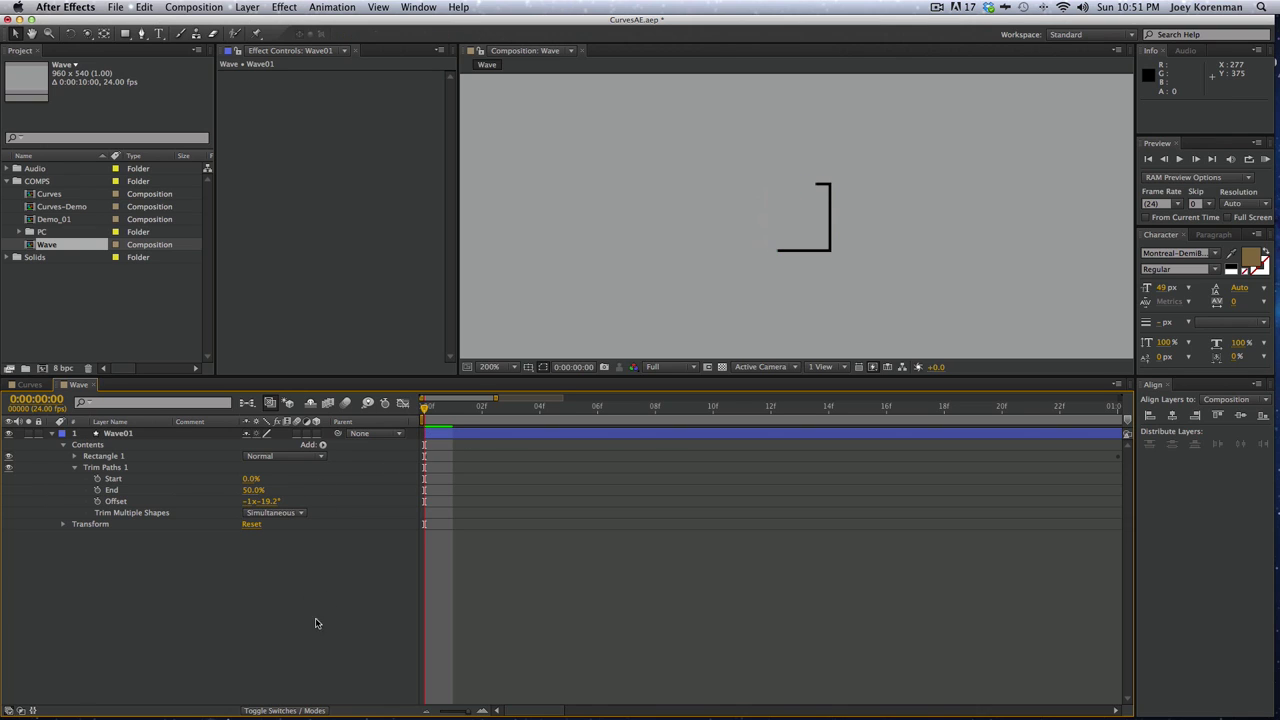
Reset the Trim Paths Offset to 0x+0.0°, keyframe it at the first frame and show only Wave01's keyframed properties
click(248, 502)
text(0)
key(Tab)
text(0)
key(Return)
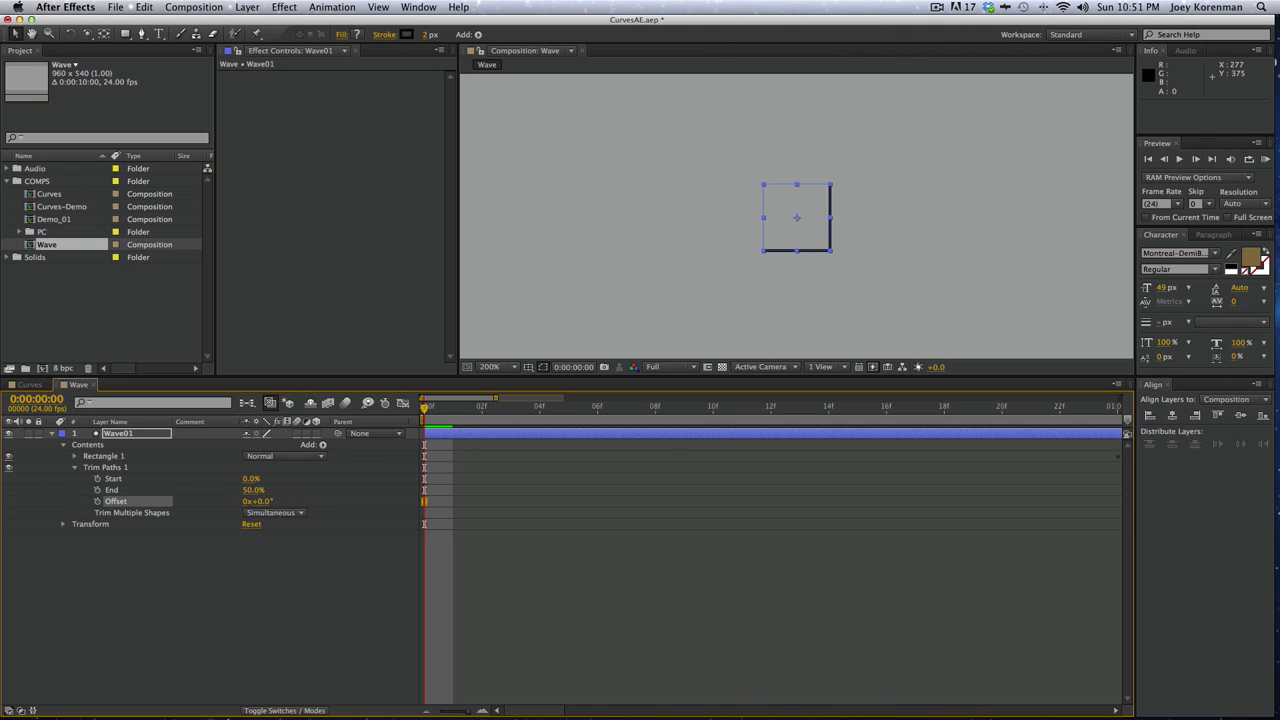
click(98, 501)
key(u)
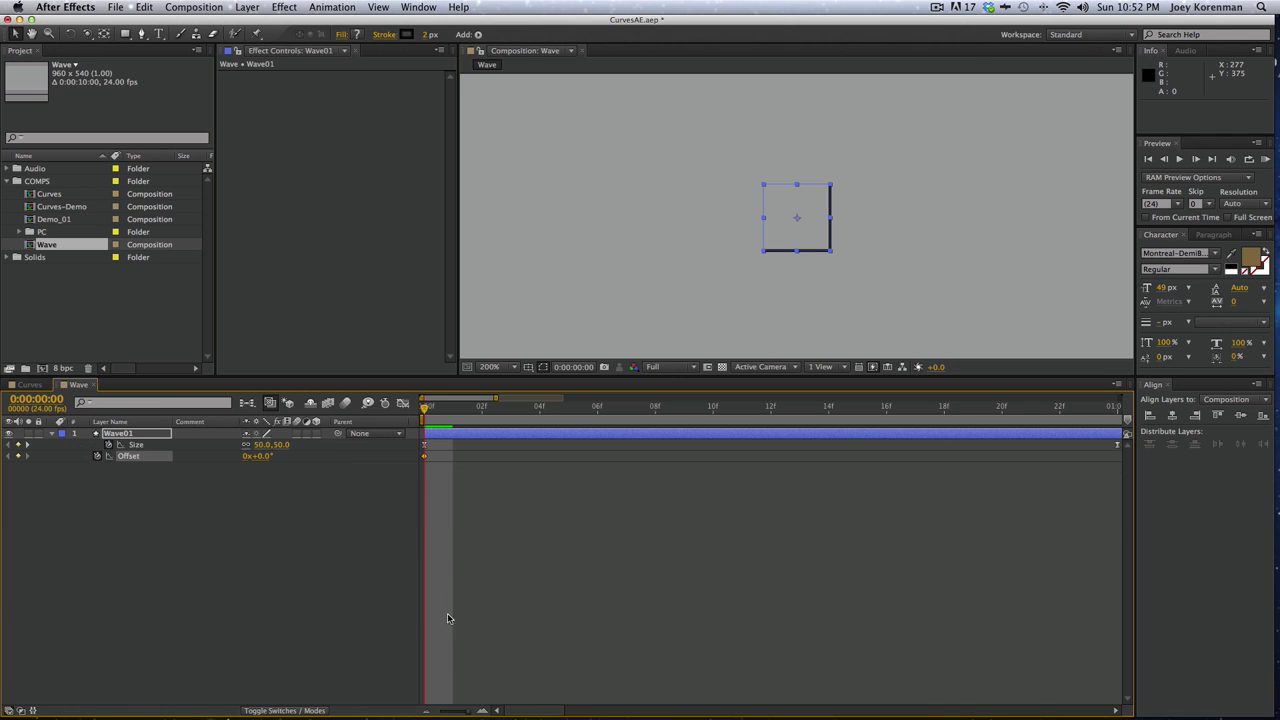
Keyframe the Trim Paths Offset at 90° at 0:00:01:00, with the composition fitted up to 100%
click(291, 560)
key(minus)
key(minus)
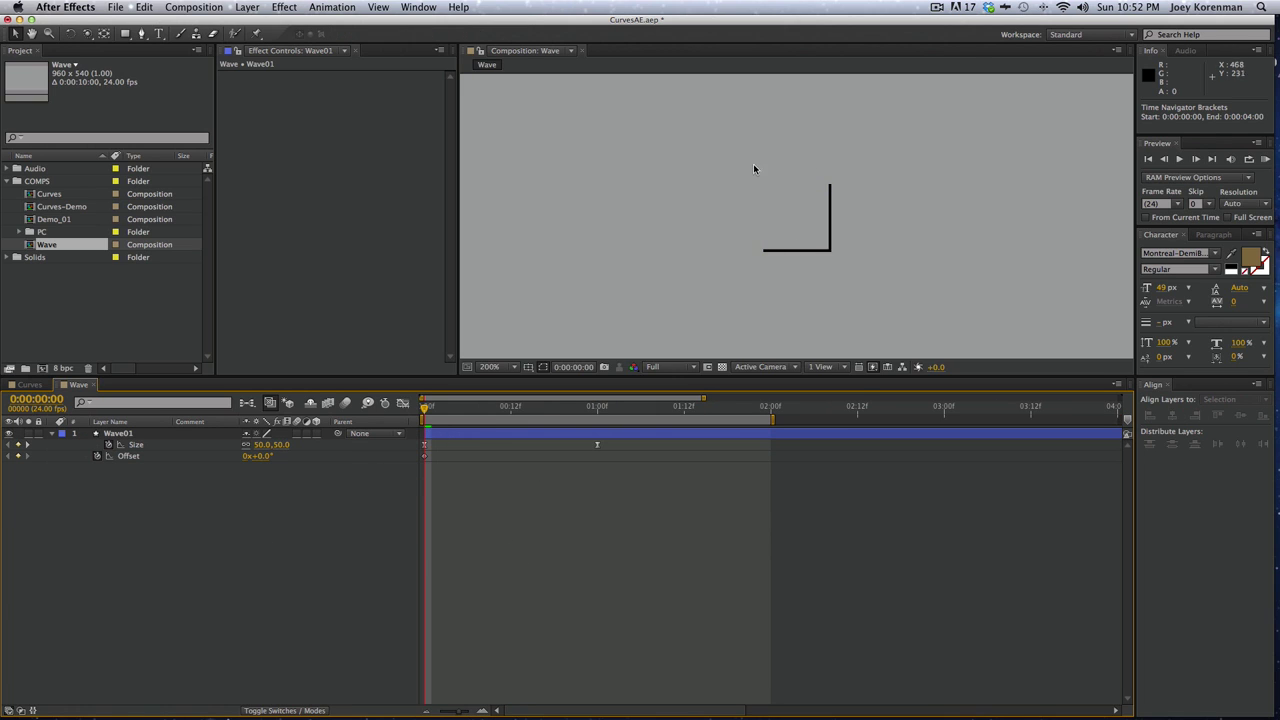
click(513, 407)
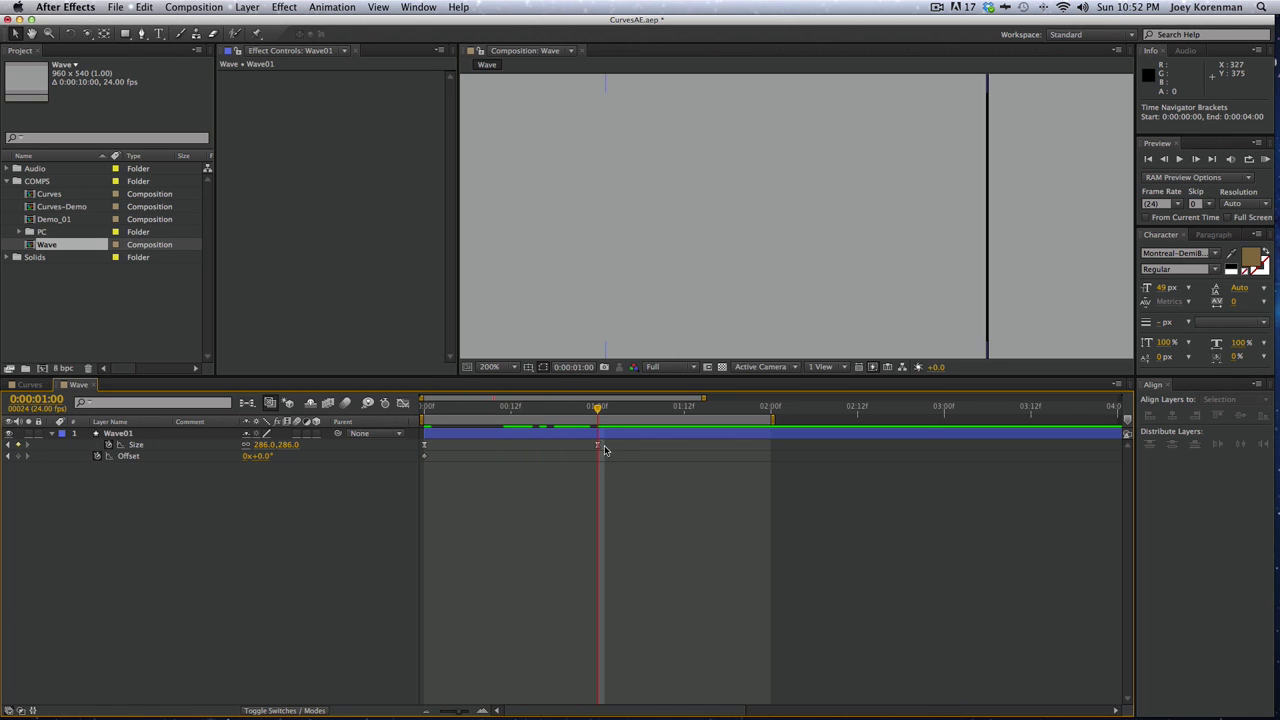
click(500, 368)
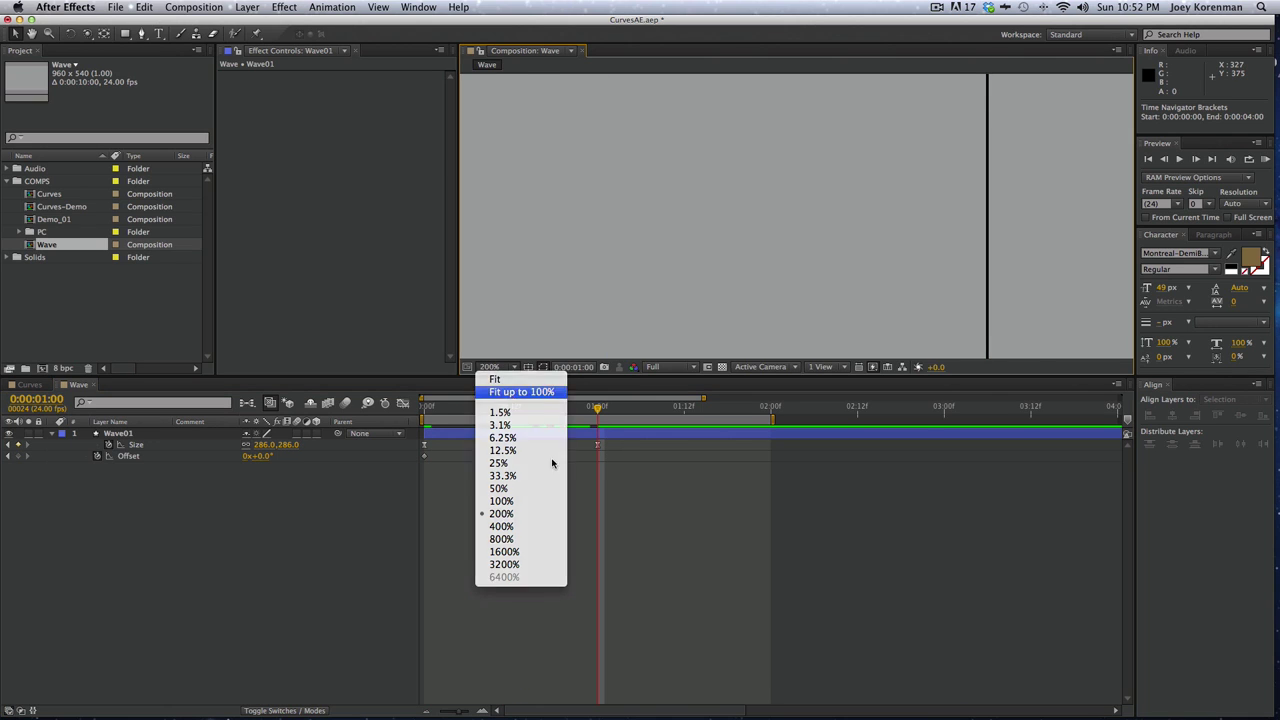
click(520, 391)
click(258, 456)
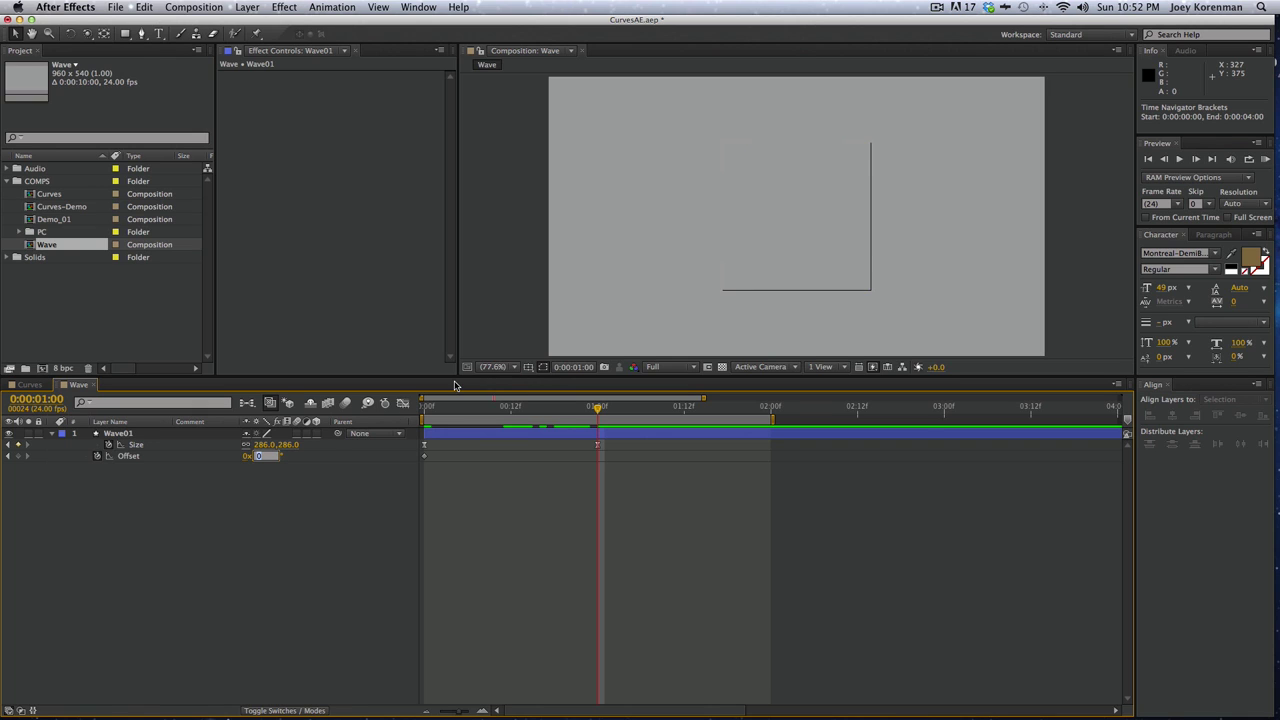
text(90)
key(Return)
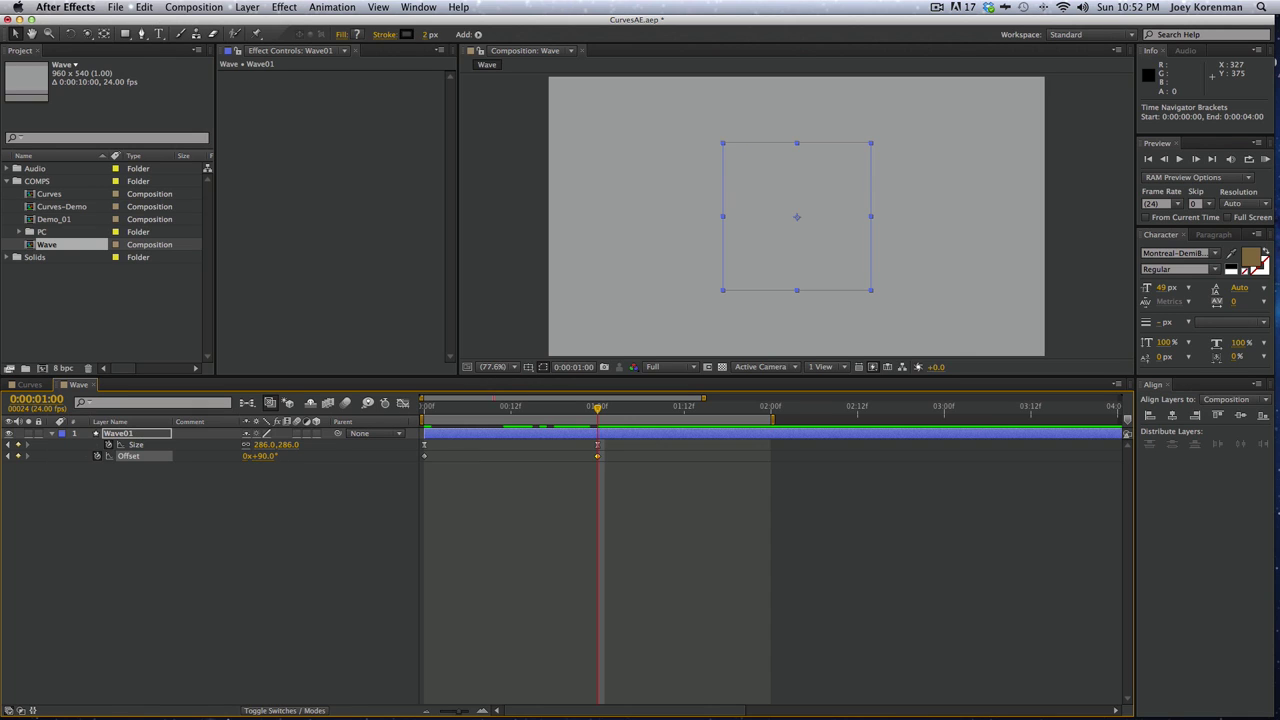
Scrub and preview the half outline rotating as the square grows
click(673, 553)
drag(476, 406, 568, 376)
key(KP_0)
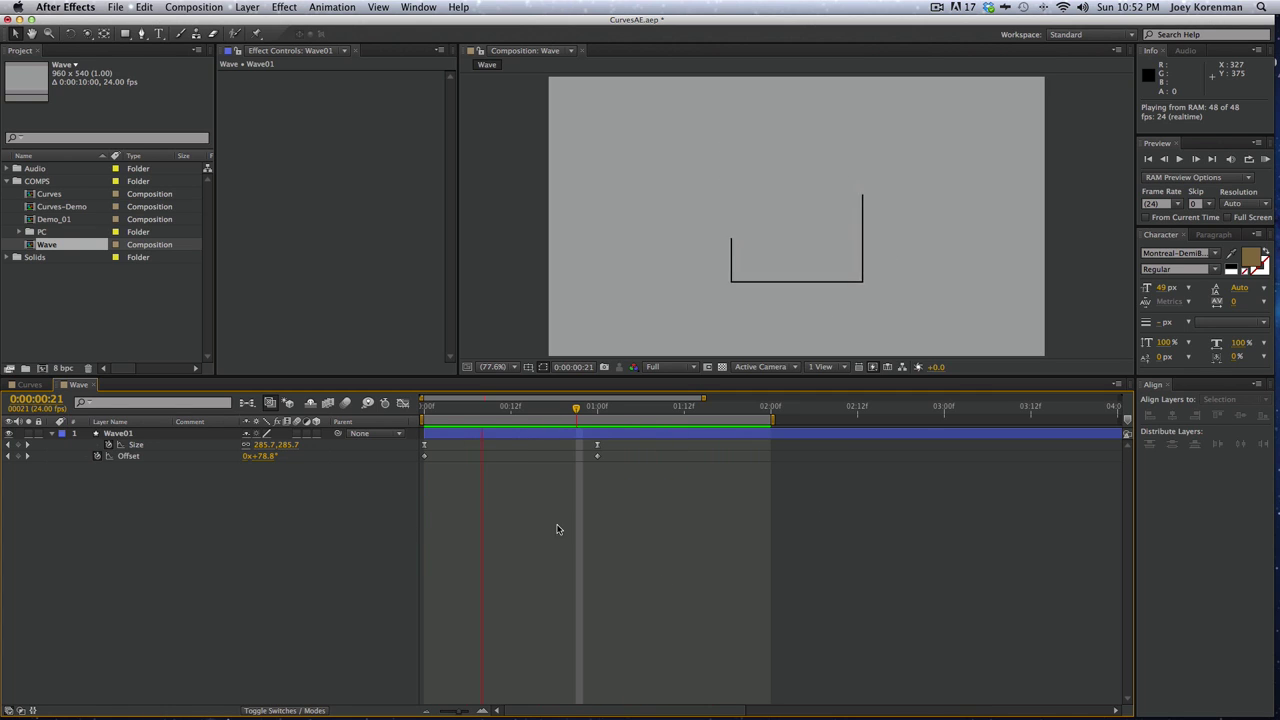
Easy Ease the two Trim Paths Offset keyframes and reshape their value curve to rise steeply from the start and level off into 90°
key(space)
click(146, 457)
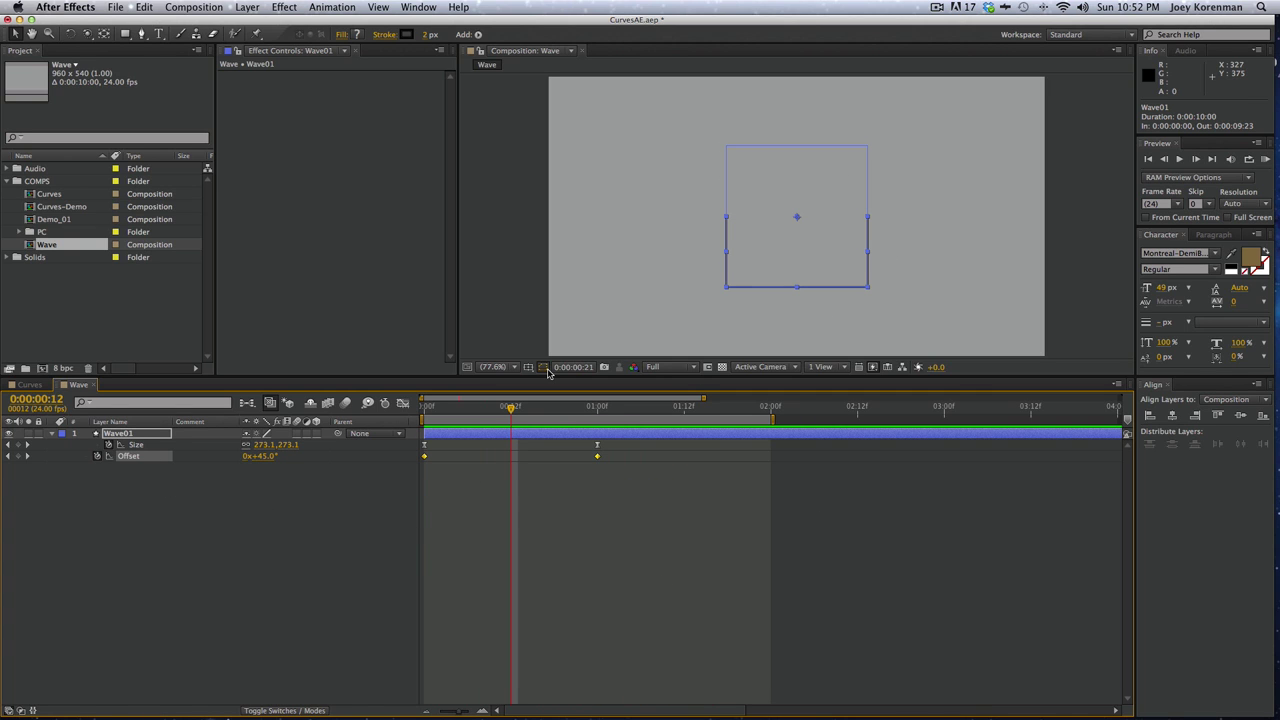
key(F9)
click(402, 403)
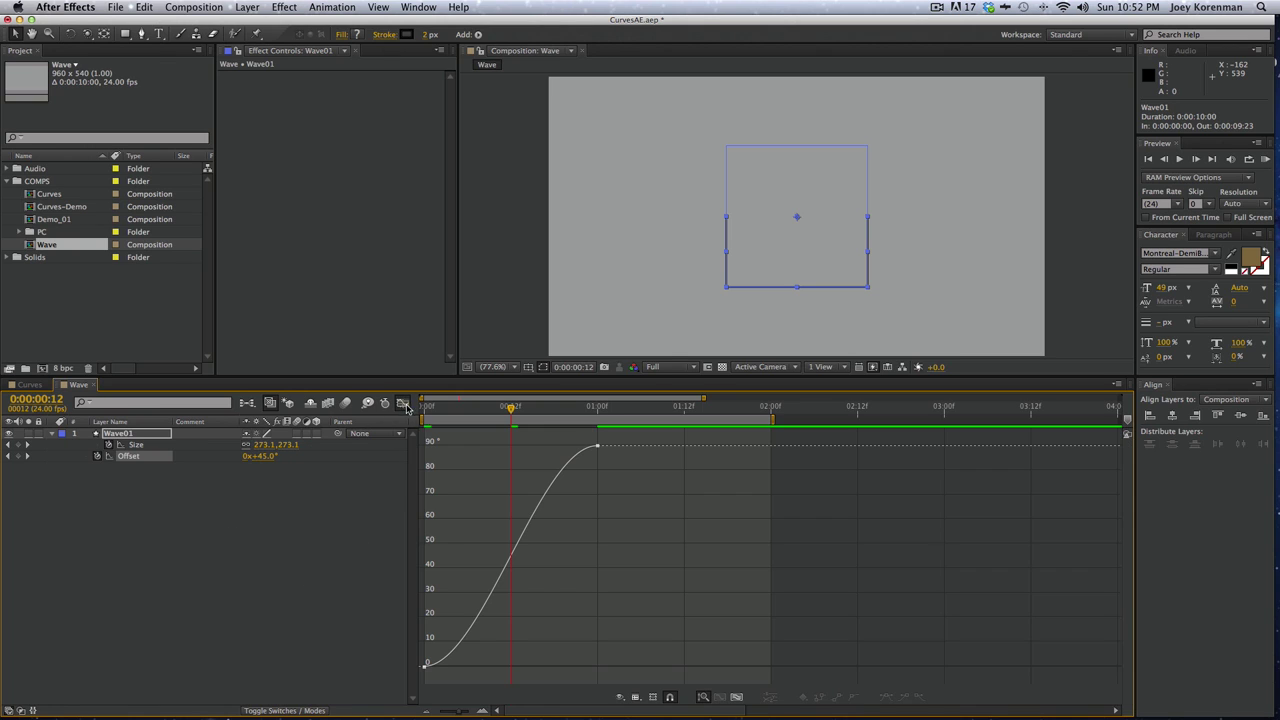
click(737, 697)
drag(532, 614, 420, 676)
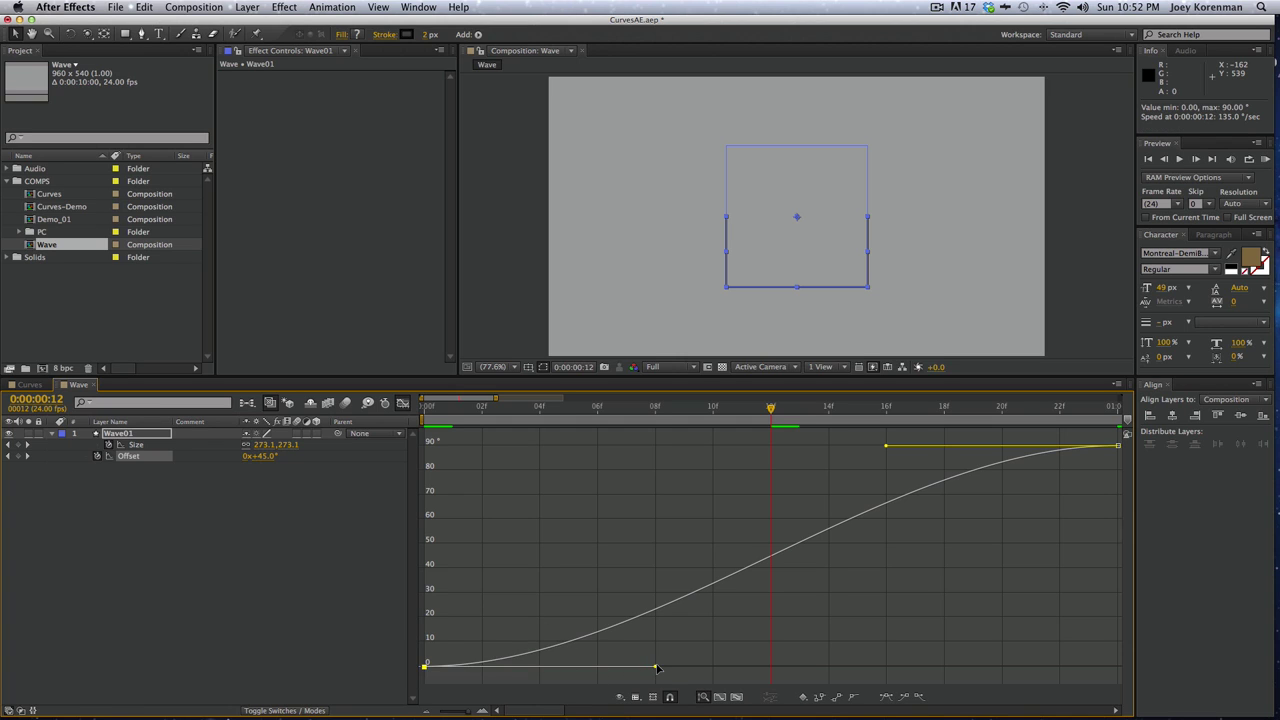
drag(656, 668, 431, 471)
Compare the Offset and Size curves together, and preview the eased rotation and growth
shift+click(148, 446)
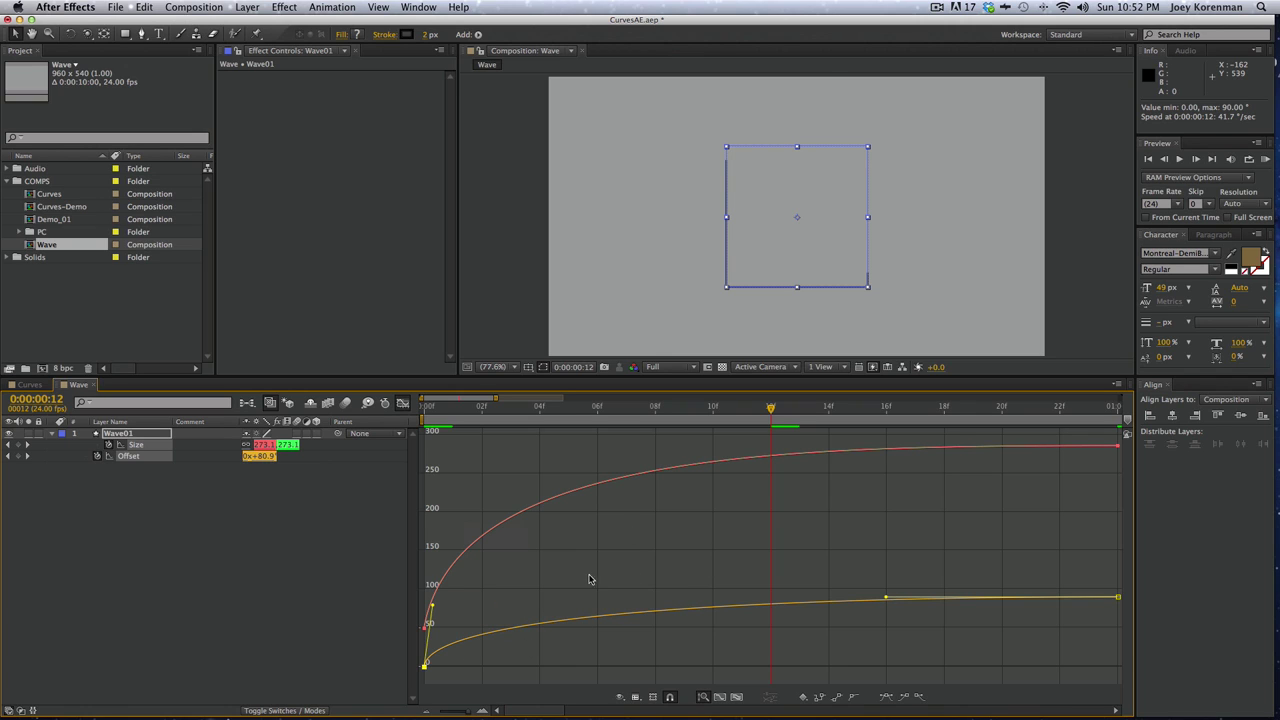
click(630, 668)
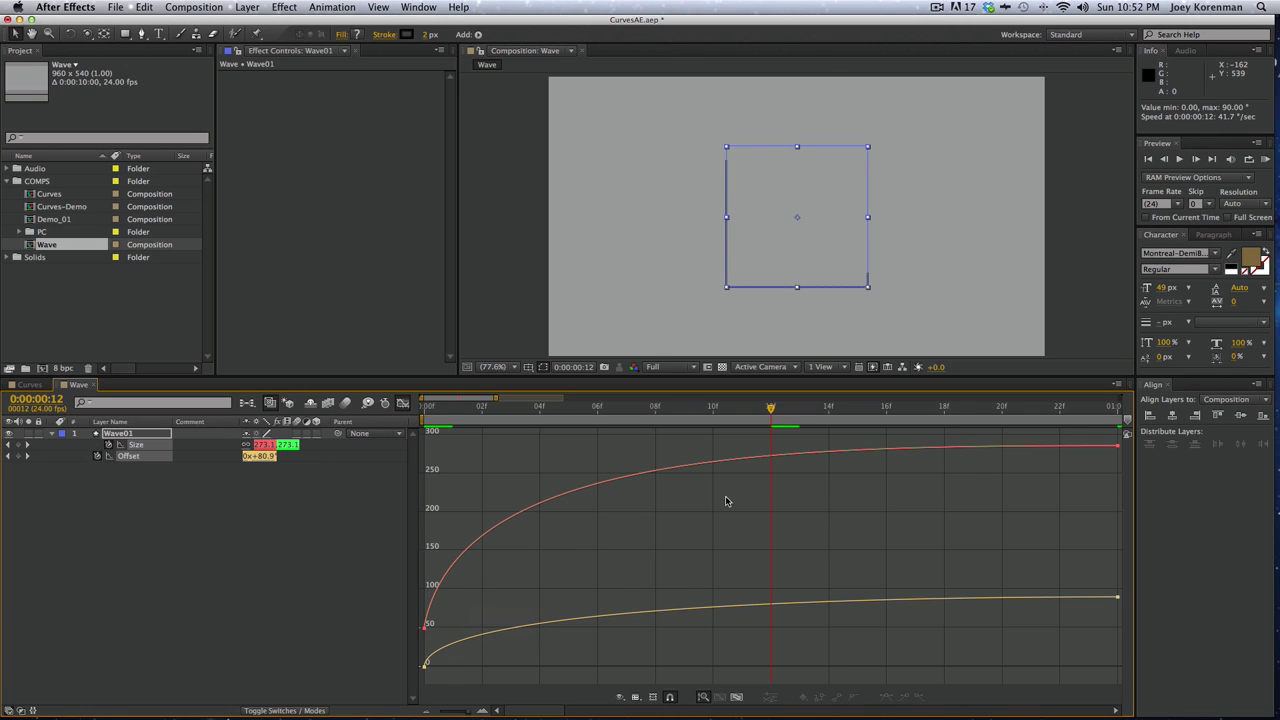
key(KP_0)
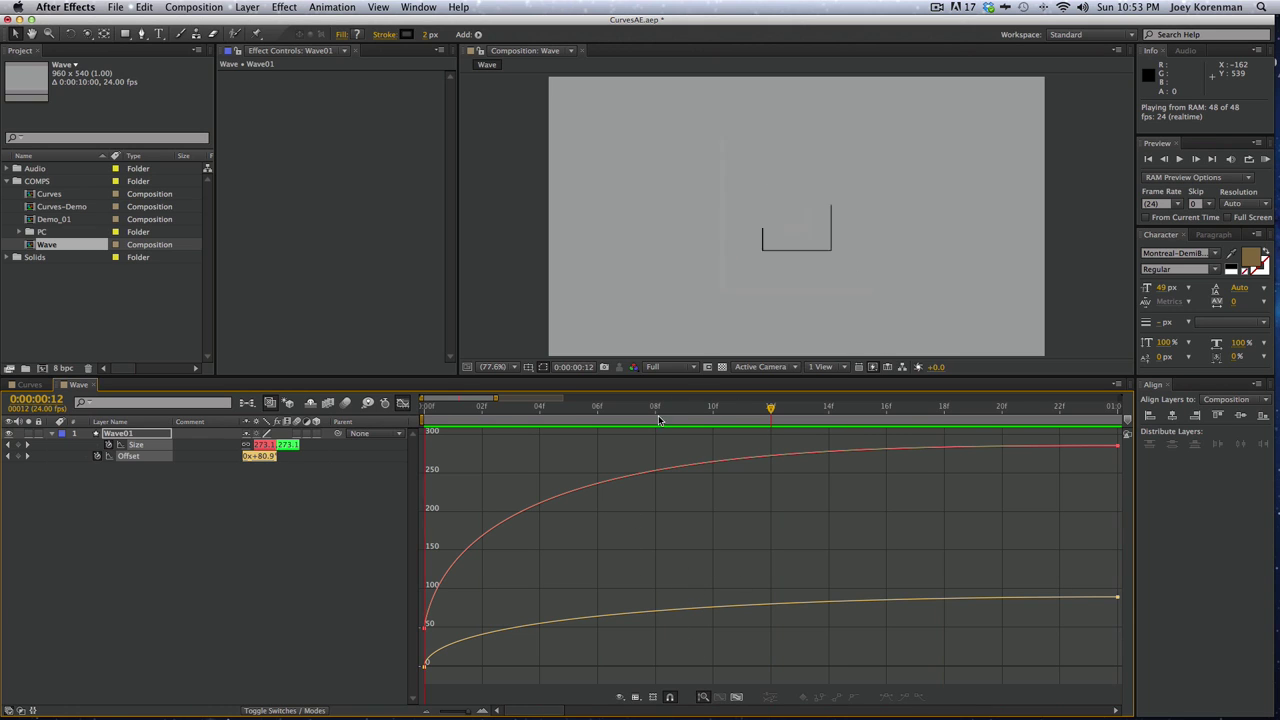
click(296, 587)
click(402, 405)
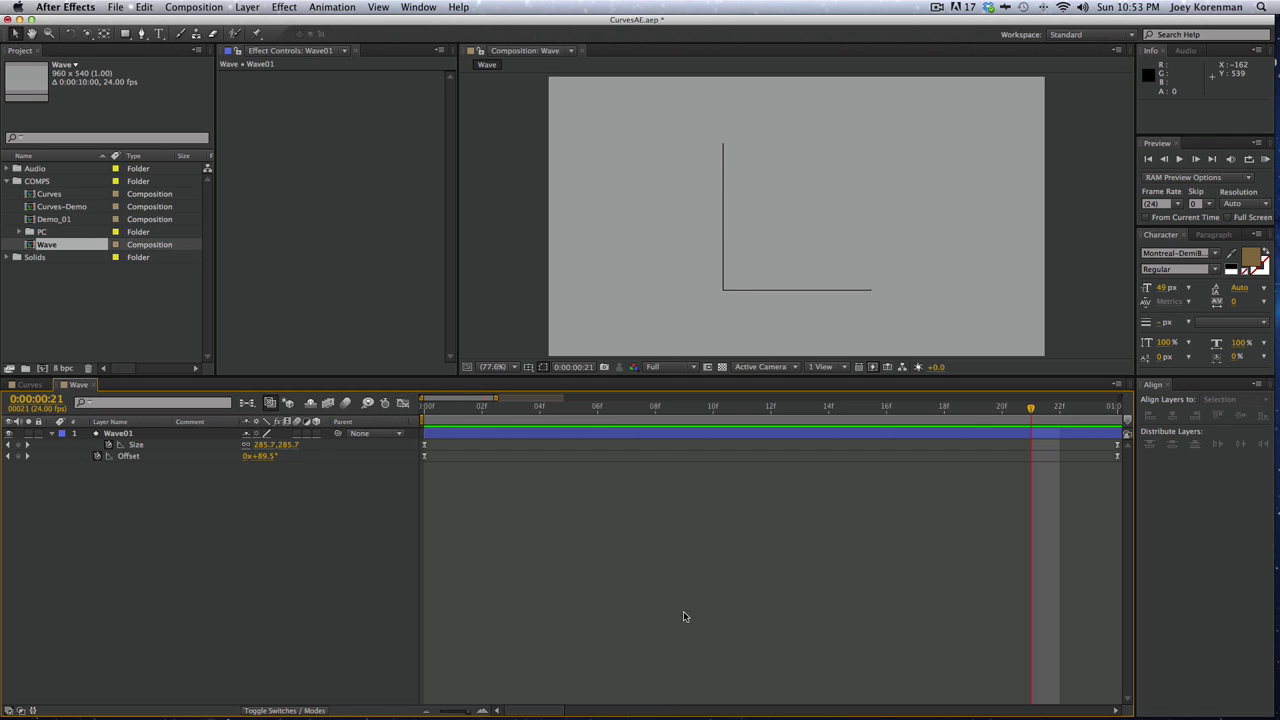
Return to the first frame and compare Wave01's keyframed properties with all of its modified properties
key(minus)
key(minus)
drag(708, 408, 418, 449)
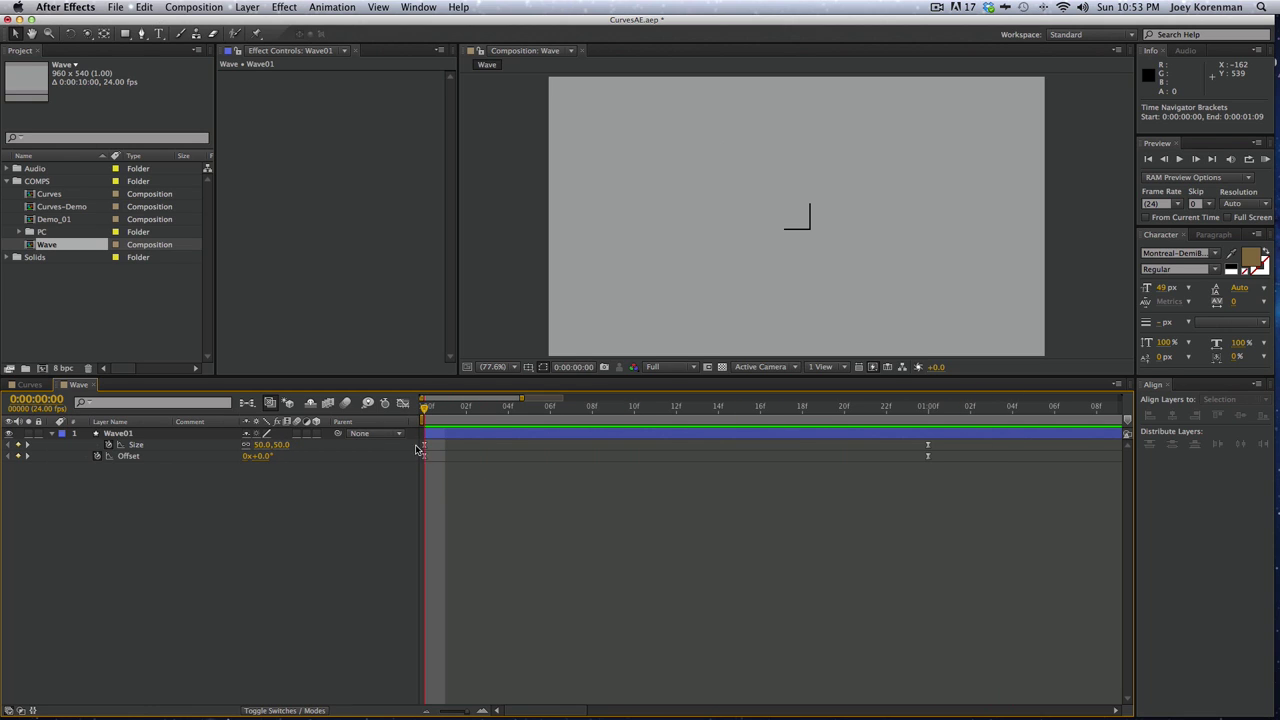
click(162, 432)
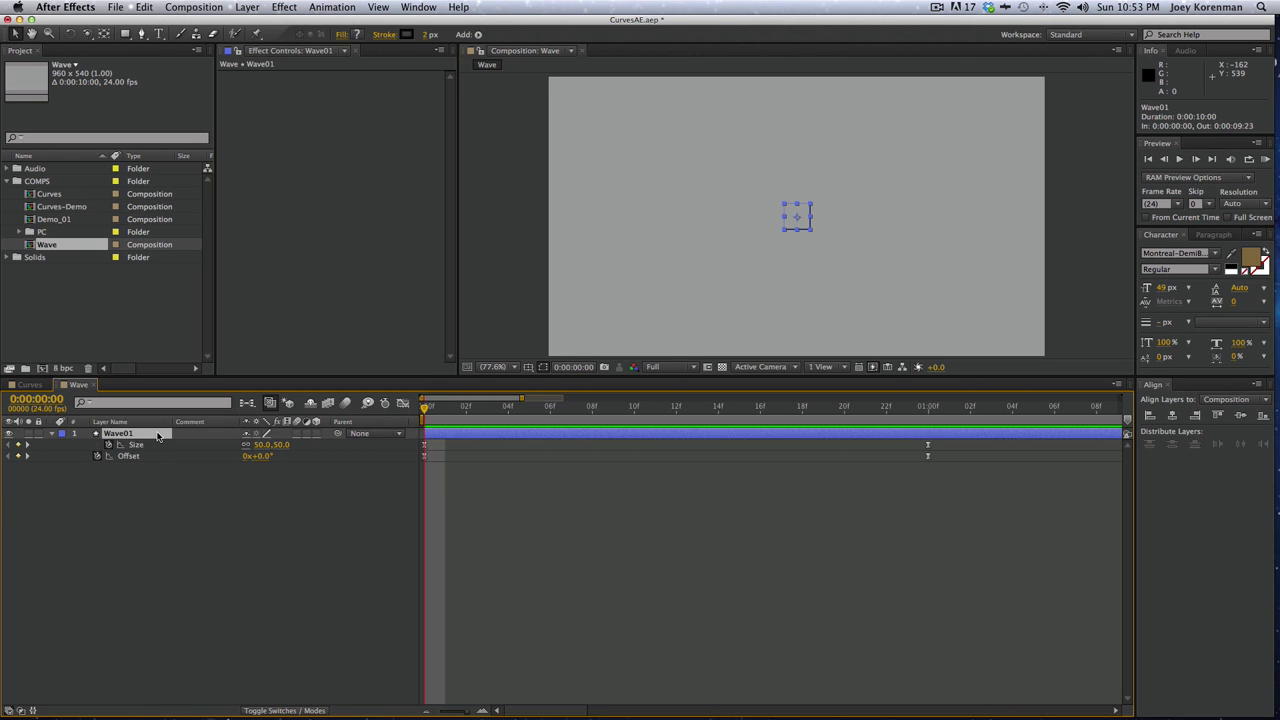
key(u)
key(u)
click(208, 598)
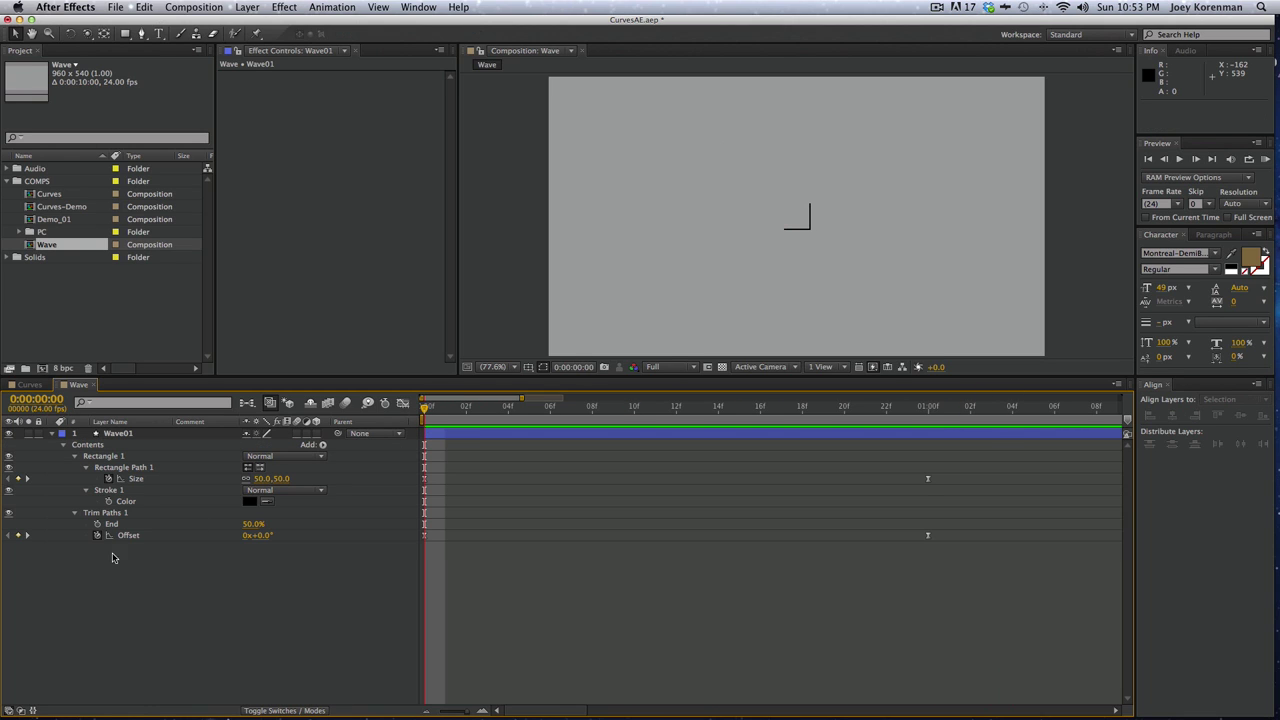
click(155, 436)
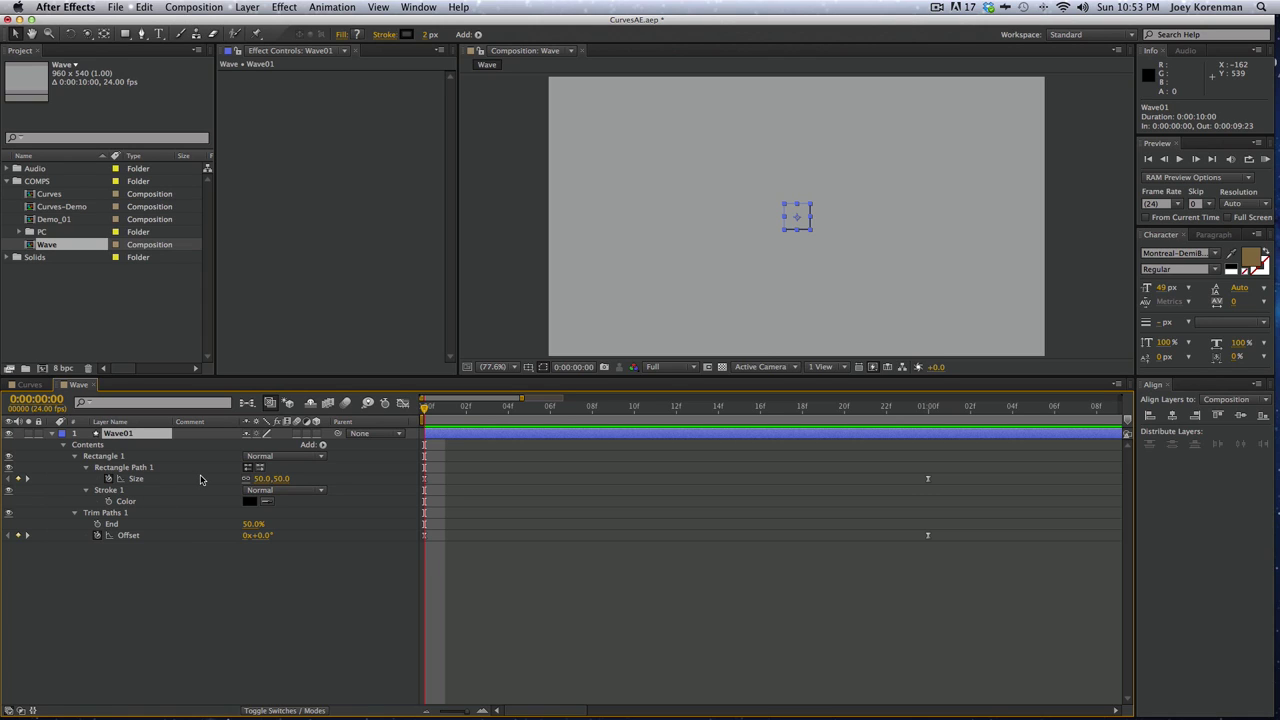
key(u)
key(u)
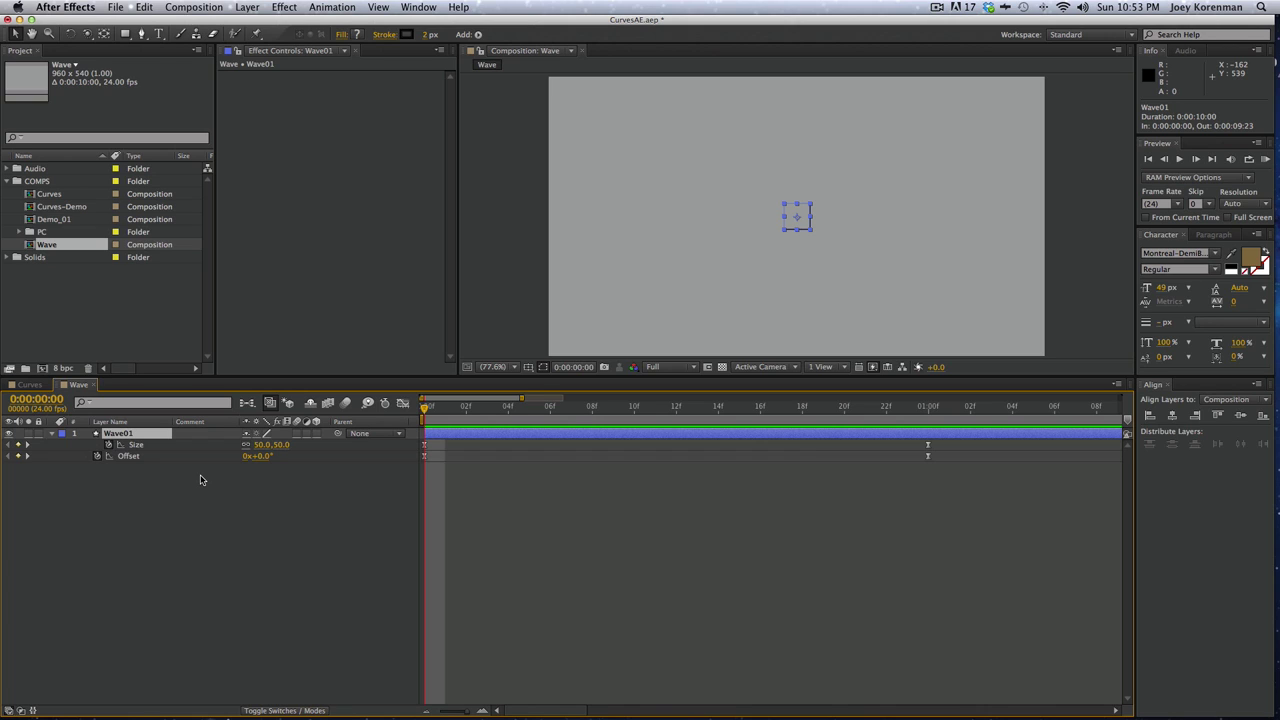
key(u)
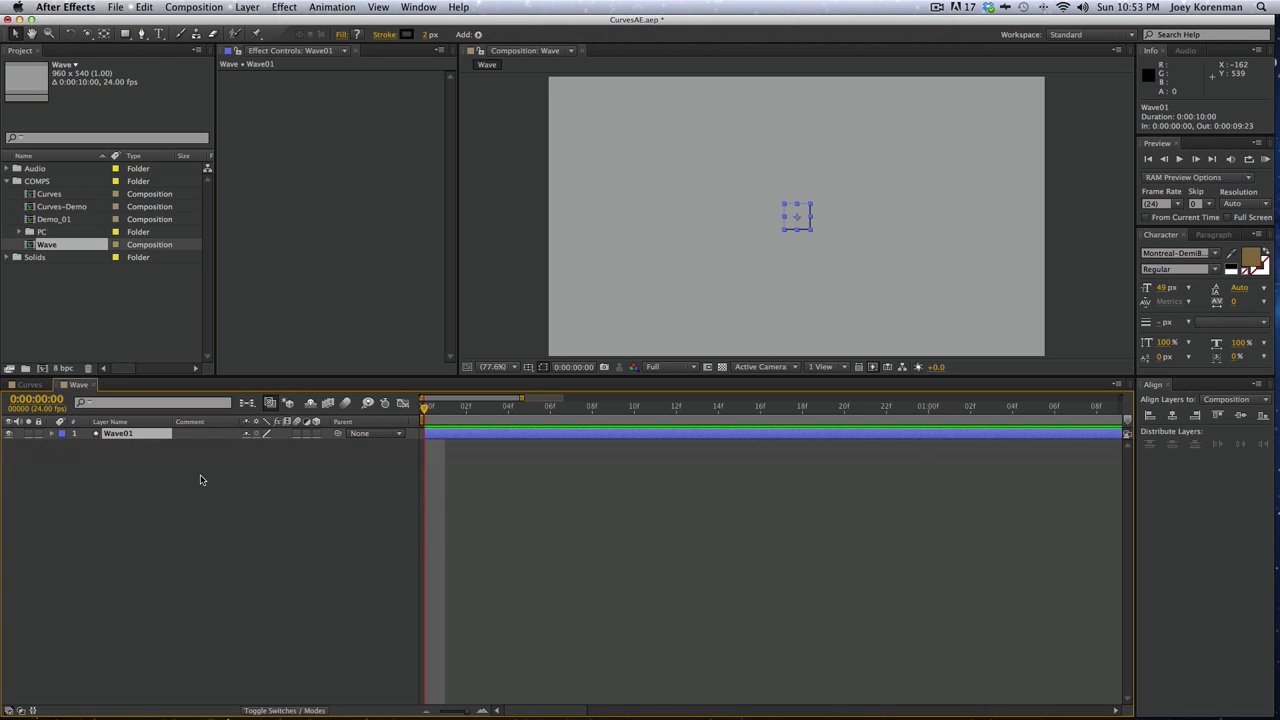
key(u)
key(u)
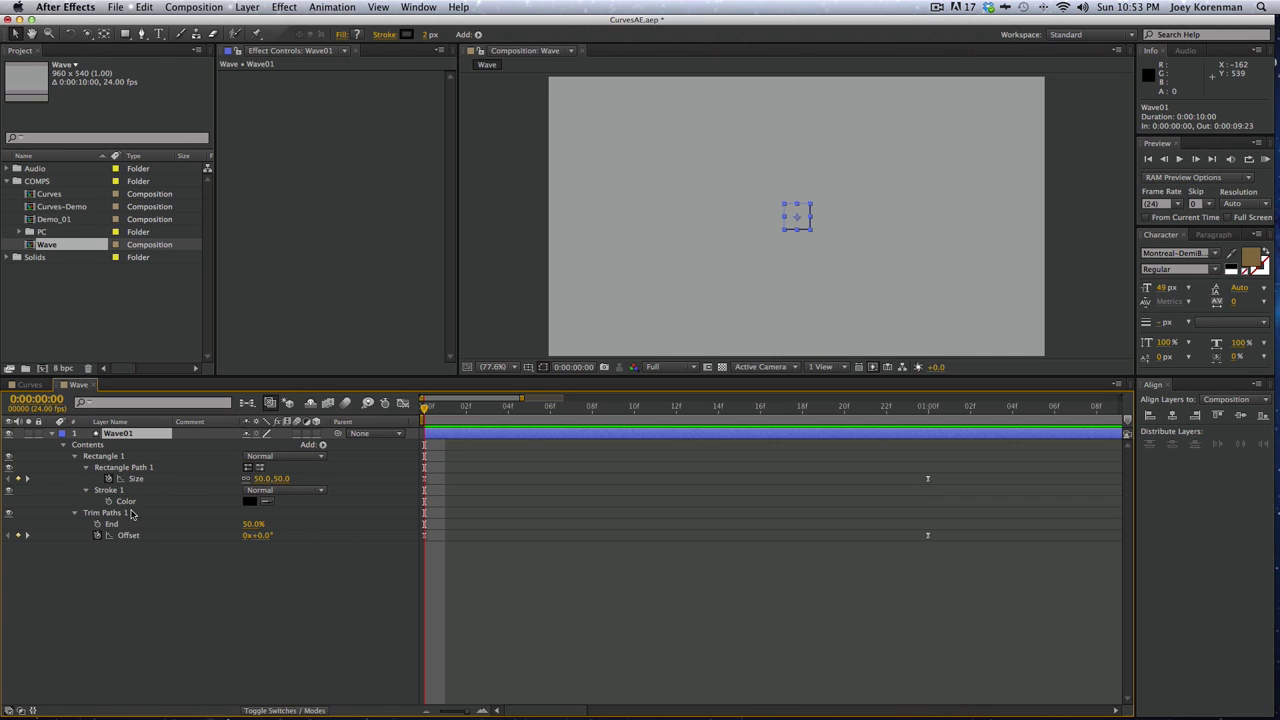
Reveal all Trim Paths properties and keyframe Start at 0% on the first frame and 50% at 0:00:01:00
click(77, 513)
click(77, 513)
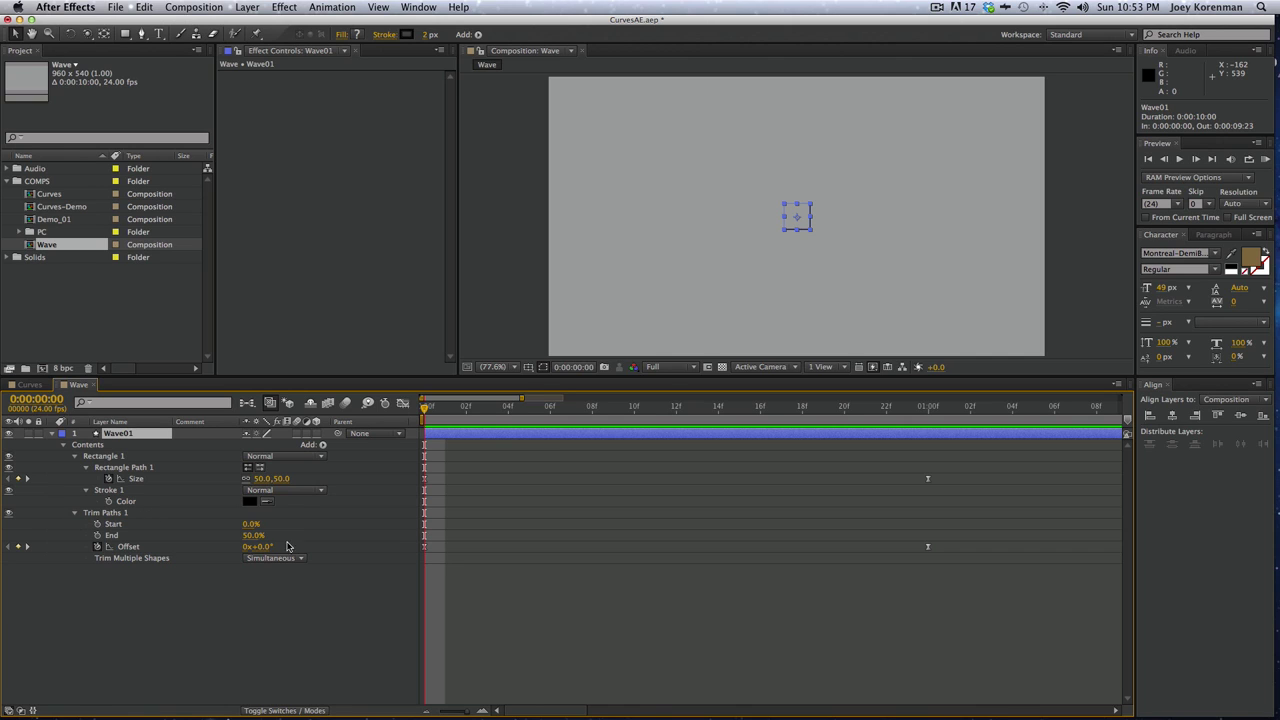
mouse_move(249, 528)
mouse_down()
mouse_move(273, 519)
mouse_move(232, 518)
mouse_move(262, 520)
mouse_move(188, 539)
mouse_up()
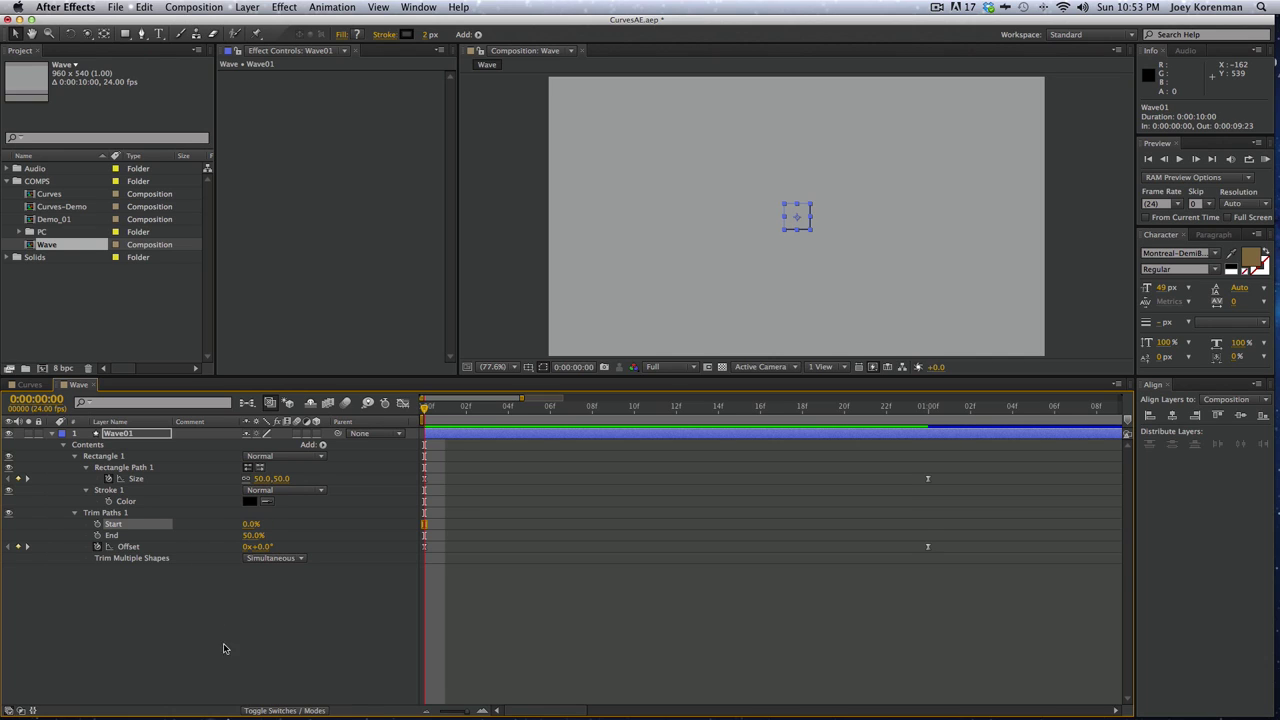
click(97, 525)
click(929, 411)
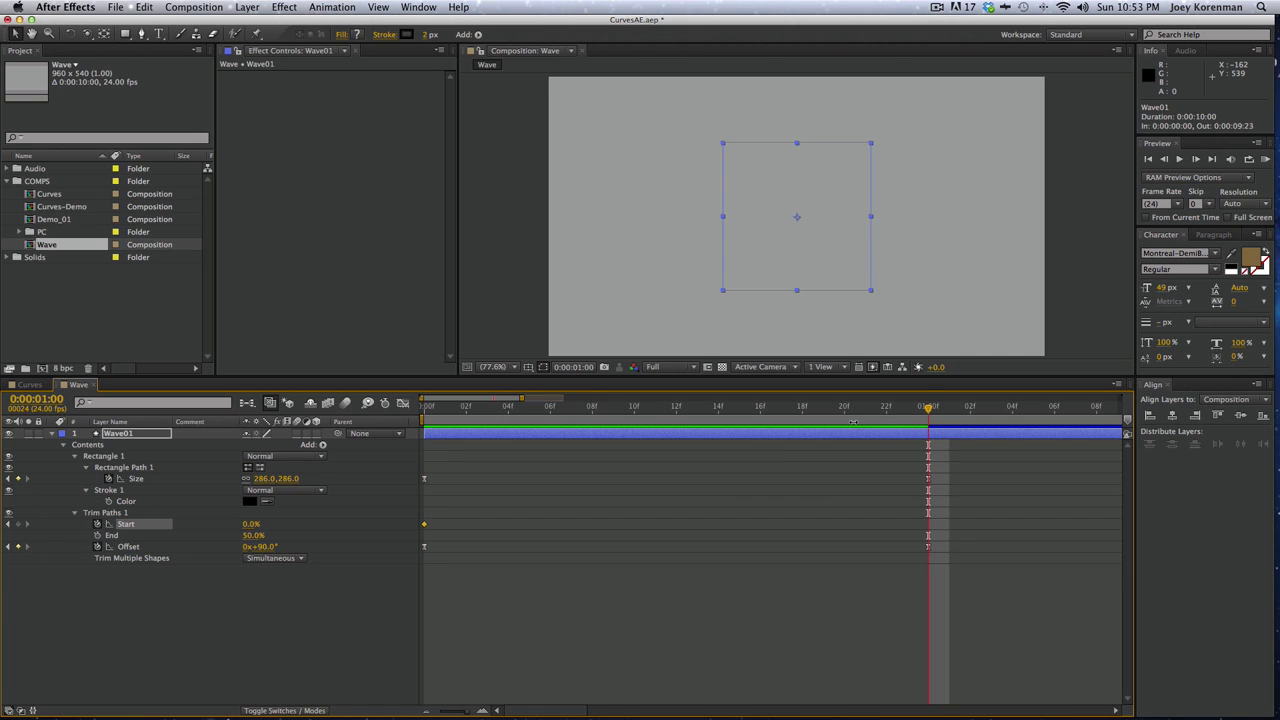
click(251, 525)
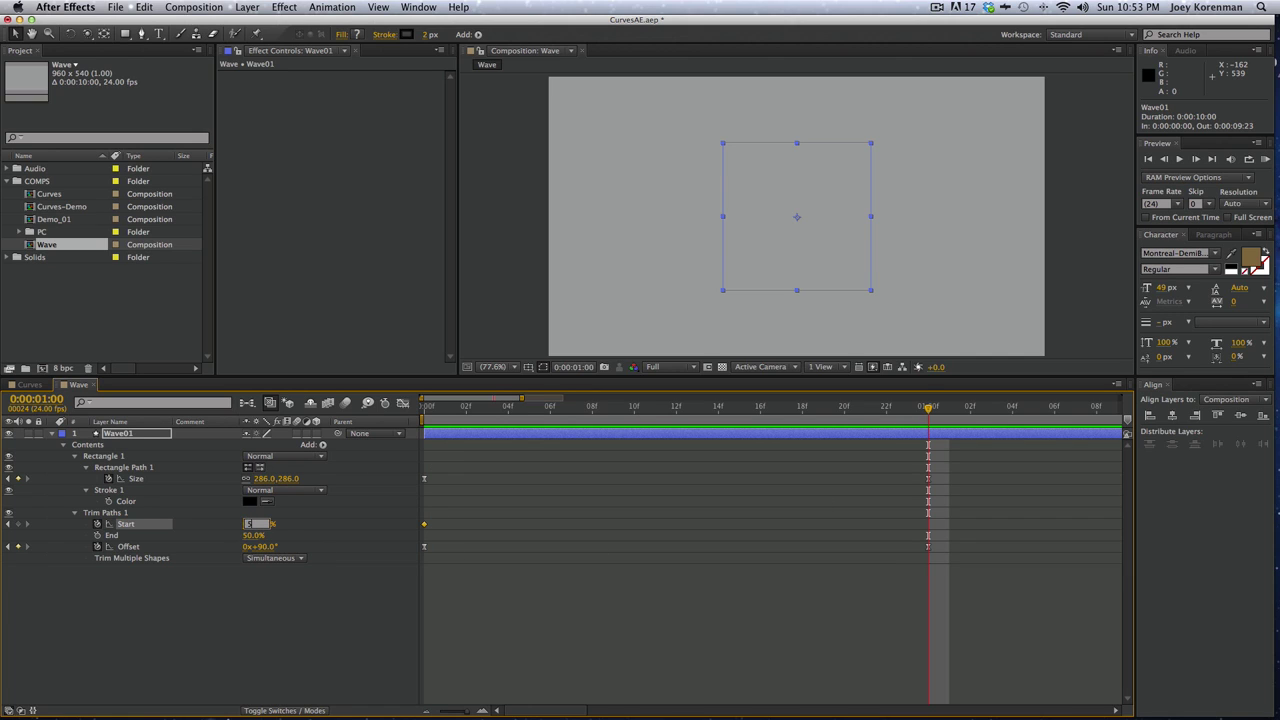
text(50)
key(Return)
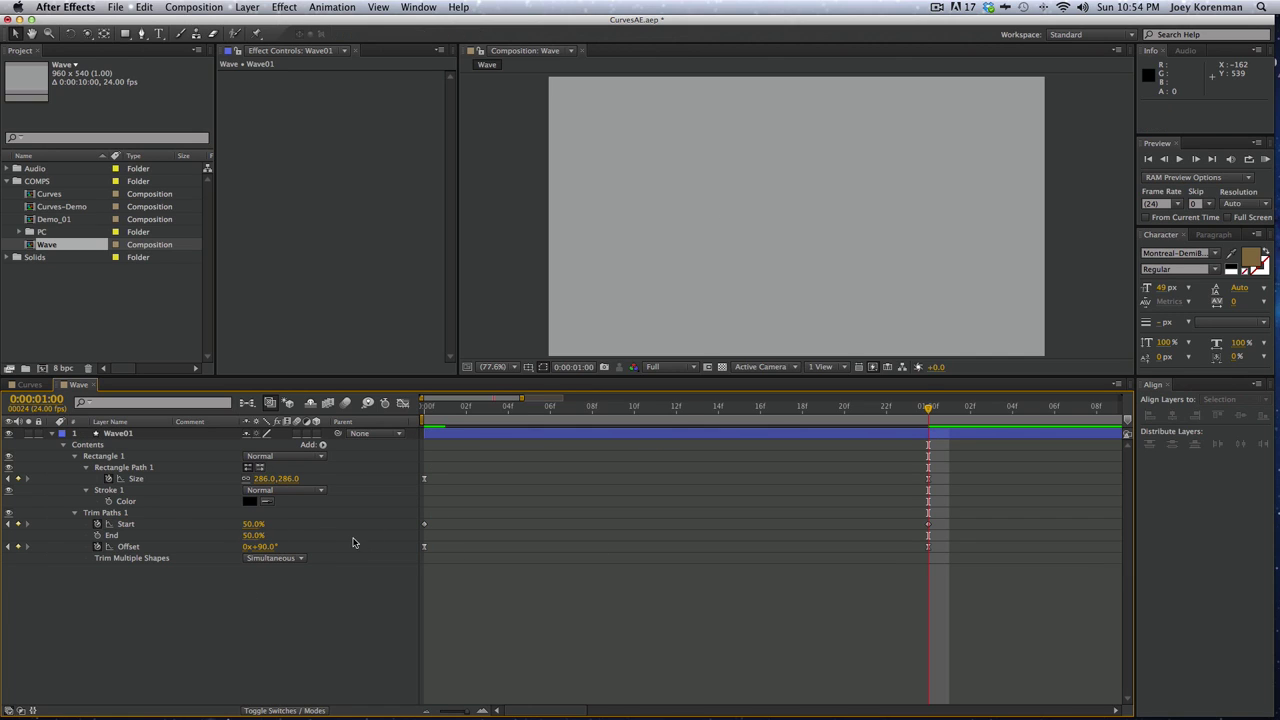
Ease the Trim Paths Start keyframes with a steep beginning and a long, gentle finish in the value graph, and preview the animation
click(122, 525)
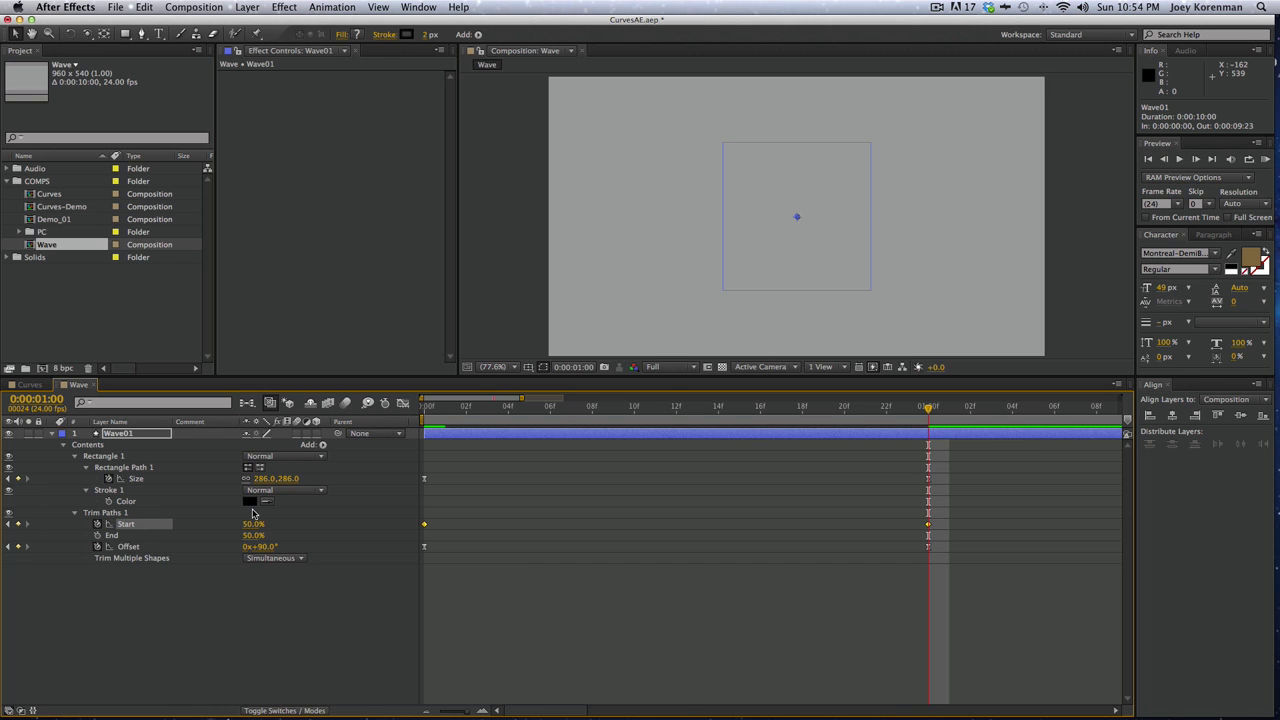
click(403, 403)
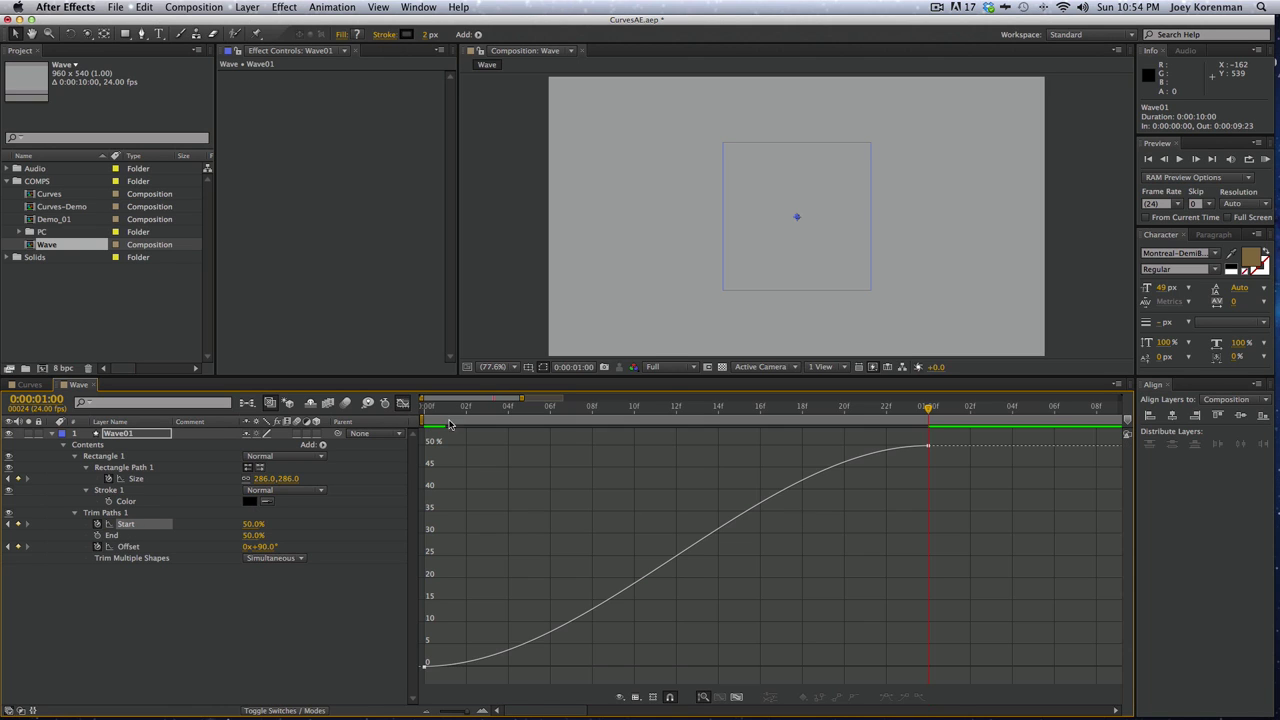
drag(450, 631, 411, 679)
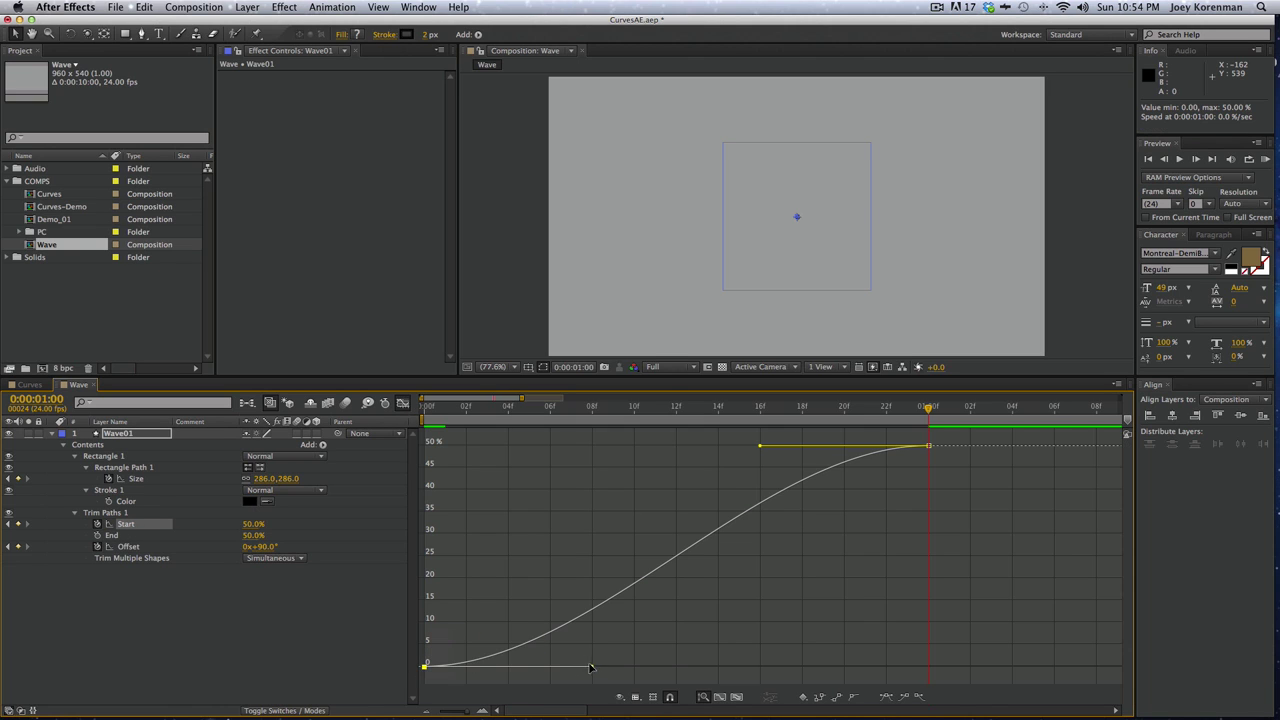
drag(590, 667, 444, 501)
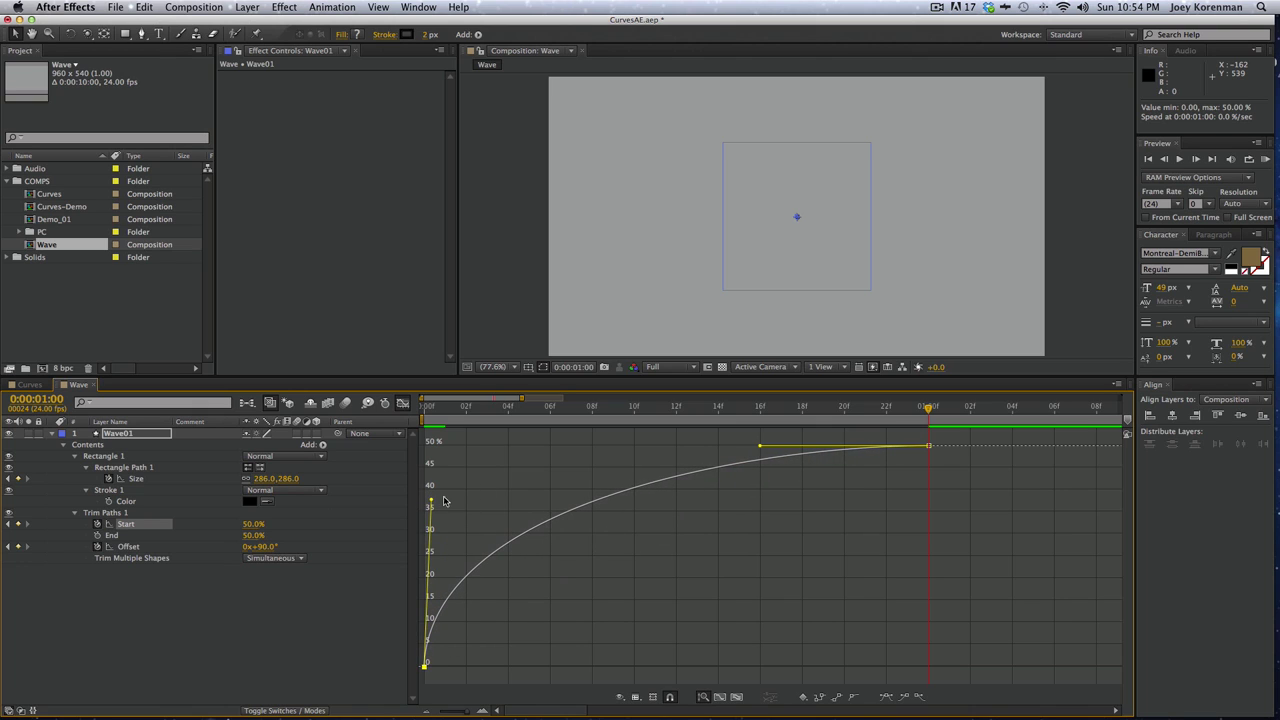
drag(761, 446, 735, 446)
click(637, 478)
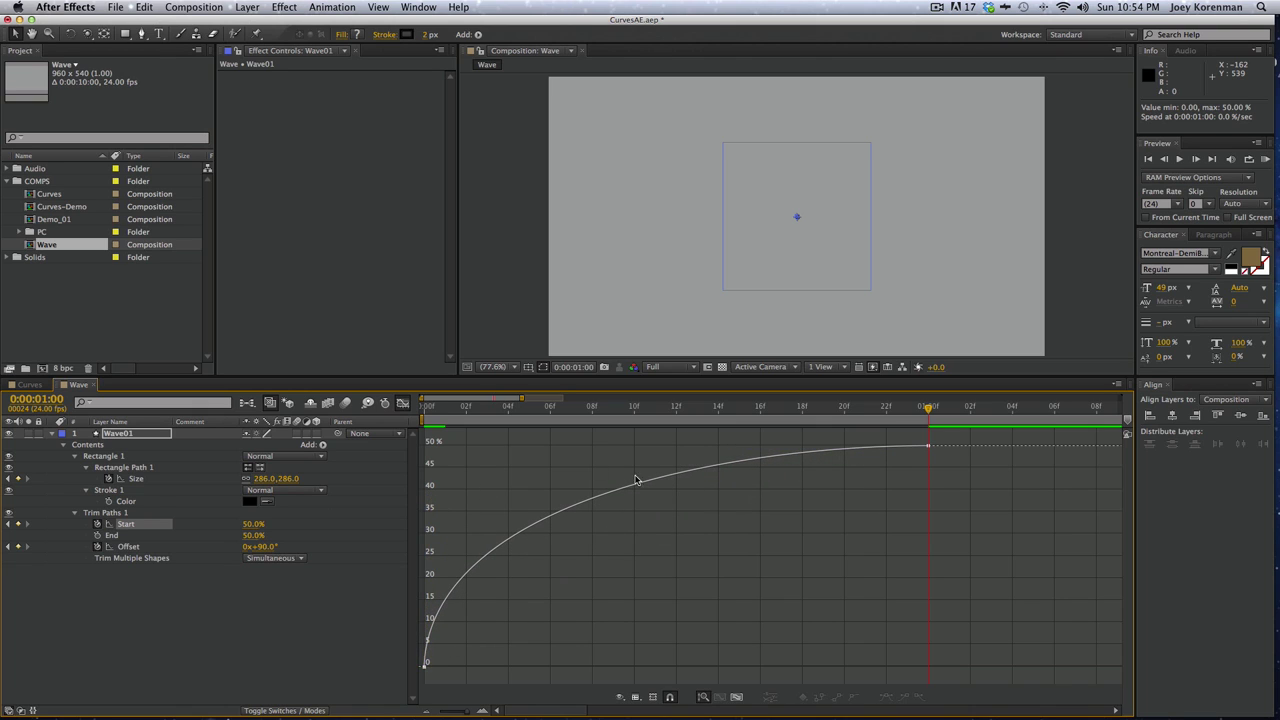
click(403, 402)
click(517, 512)
key(KP_0)
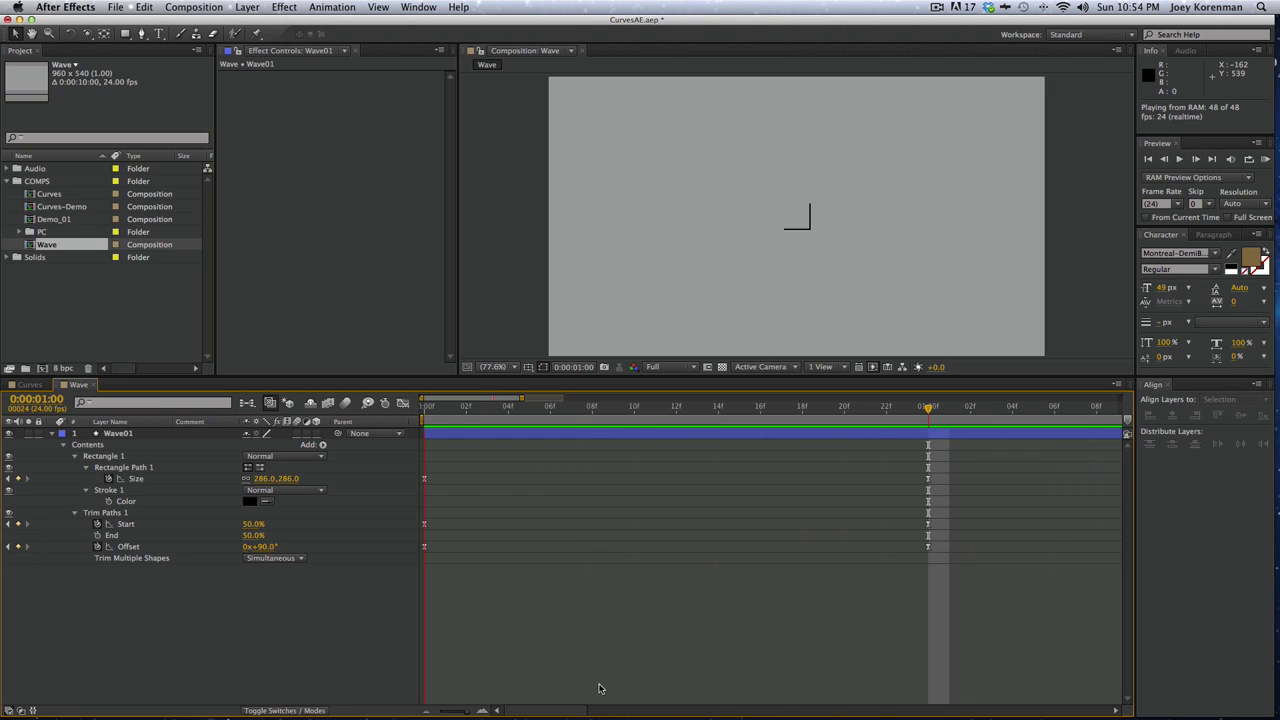
Try scaling the Wave01 layer to 200% and preview the enlarged animation
click(52, 434)
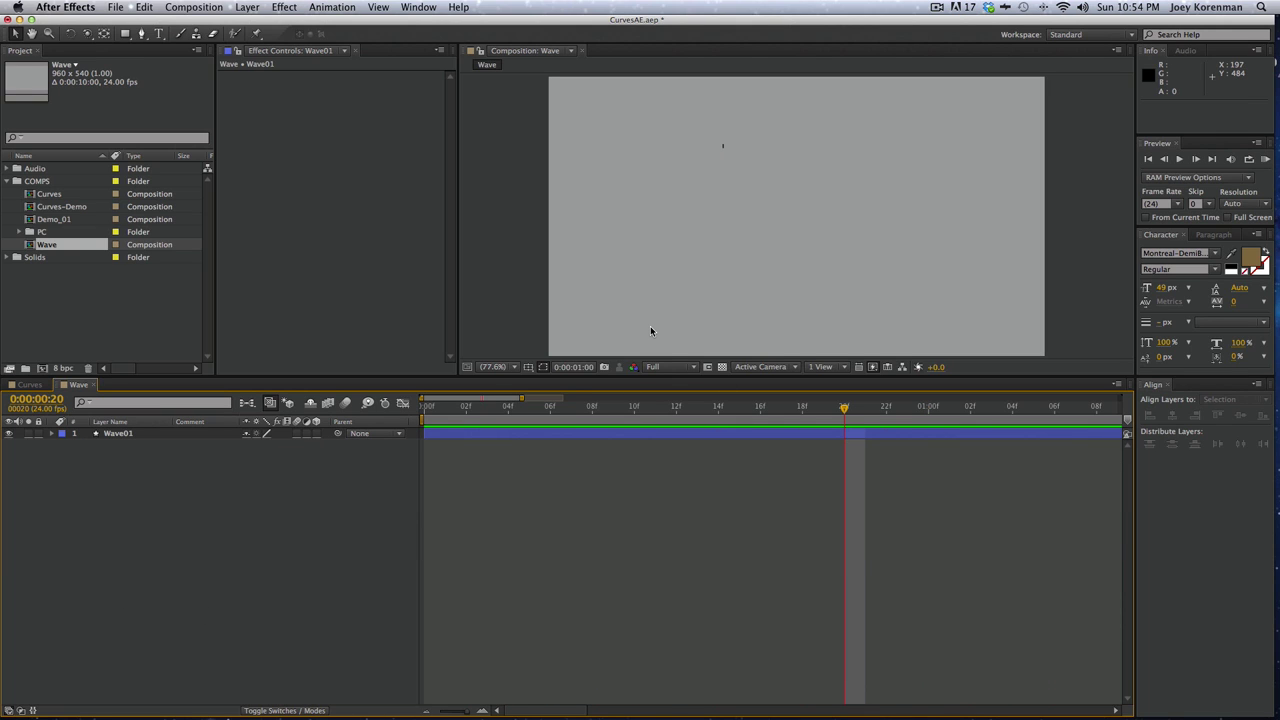
click(137, 436)
key(s)
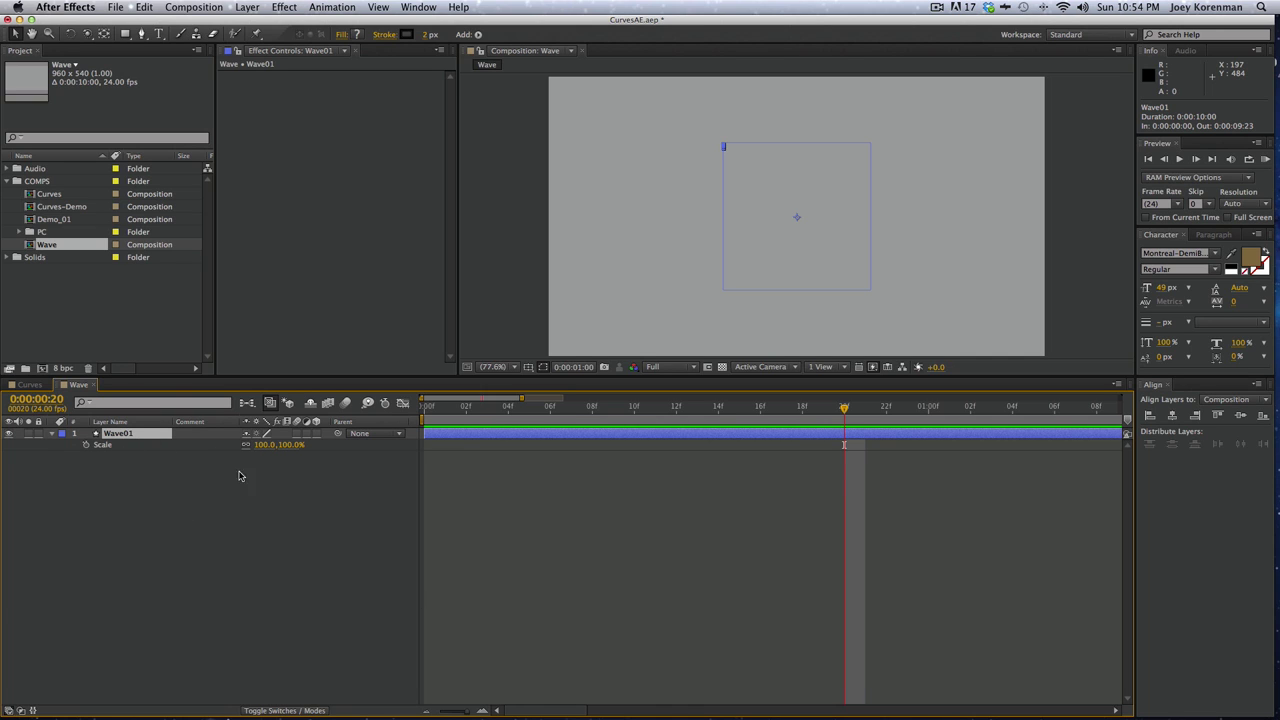
click(268, 445)
text(200)
key(Return)
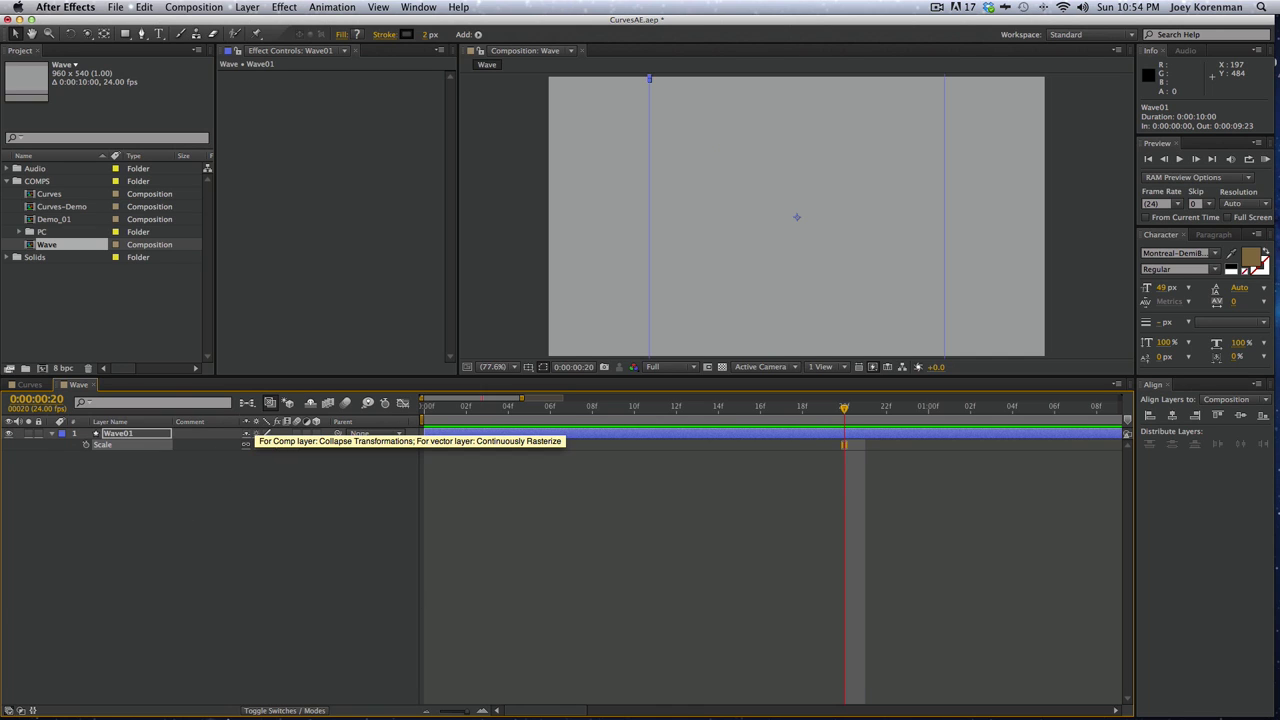
click(381, 501)
key(KP_0)
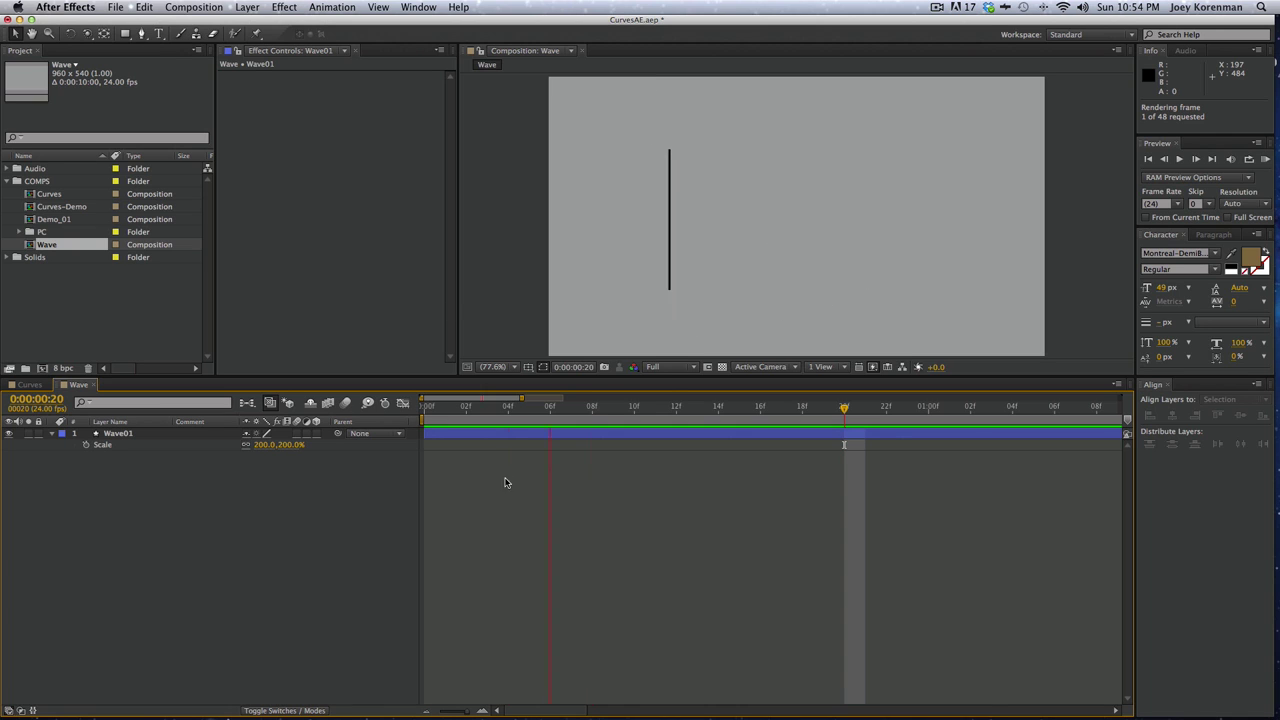
Set the Wave01 layer's Scale to 150% and preview the animation
key(space)
click(262, 446)
text(150)
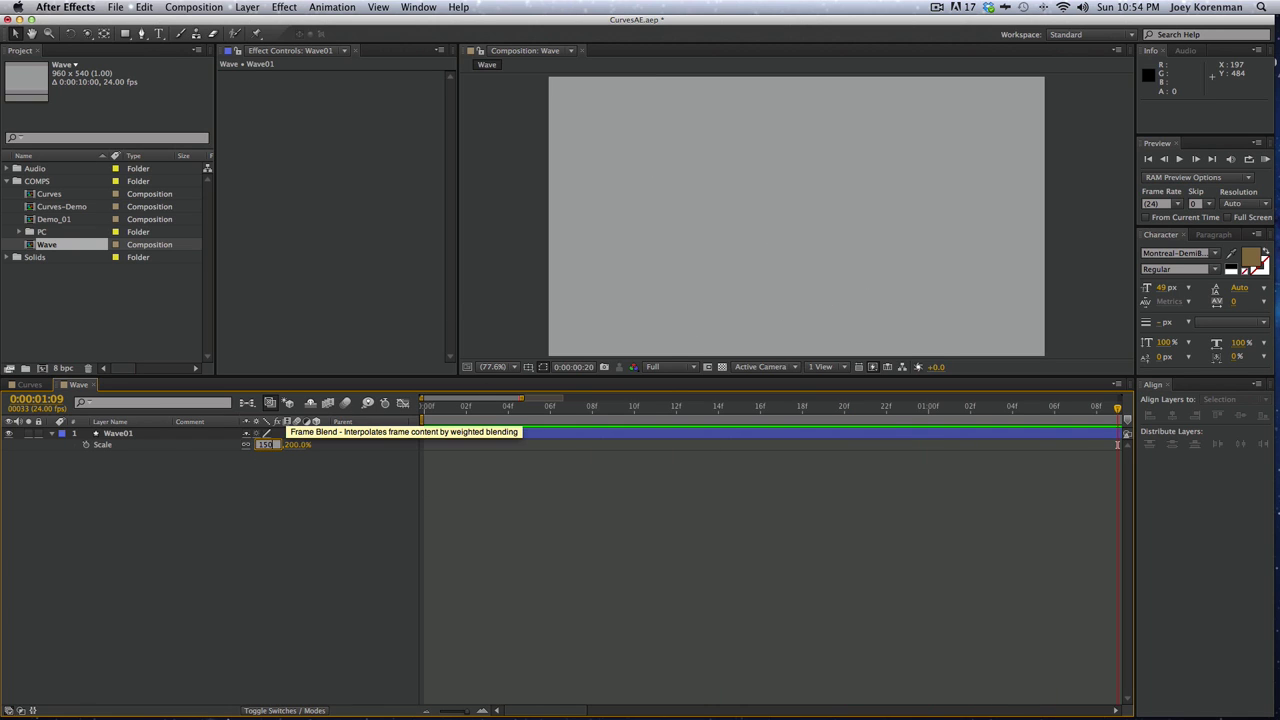
key(Return)
key(KP_0)
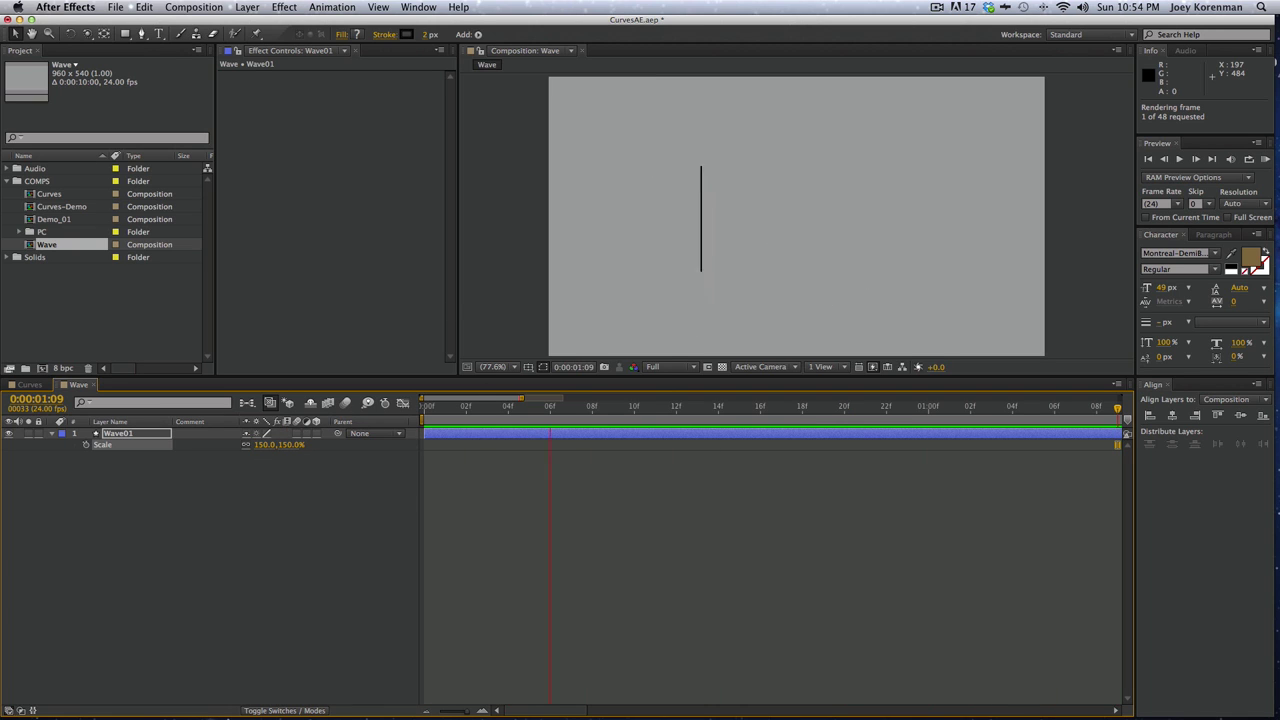
click(519, 554)
Duplicate the Wave01 layer and set the copy's Scale to 140%
click(162, 434)
key(super+d)
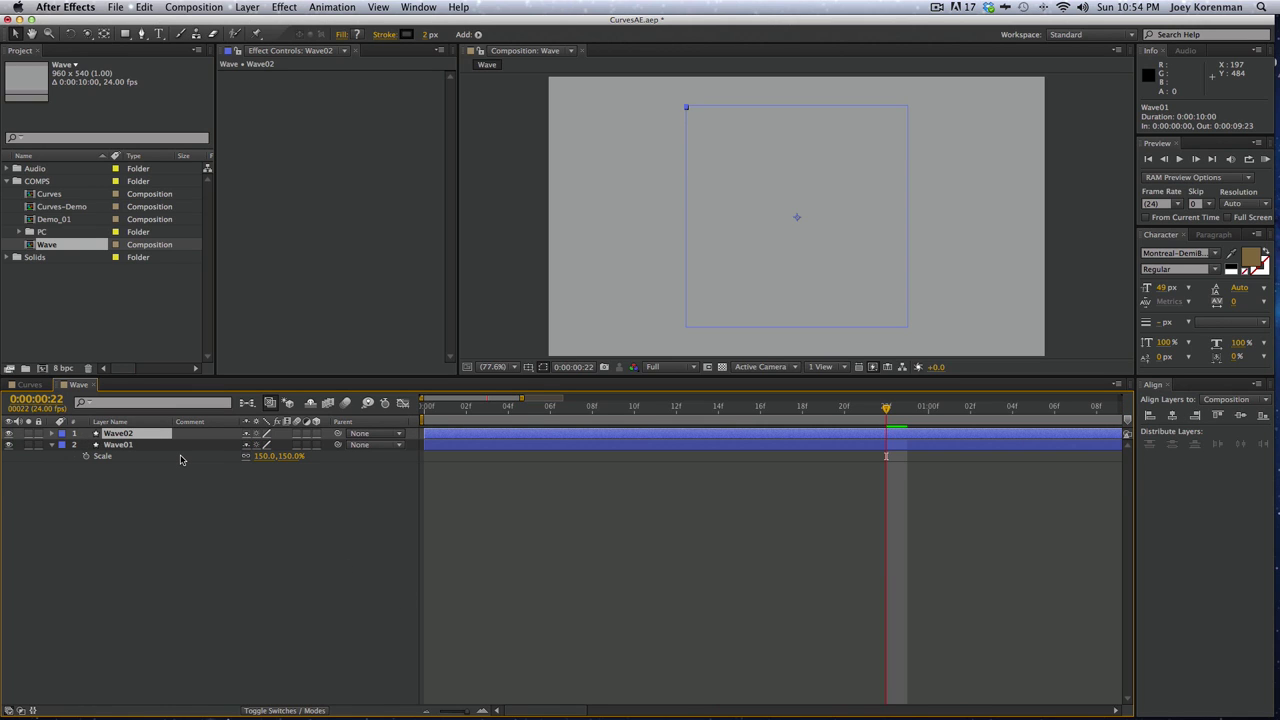
key(s)
click(265, 444)
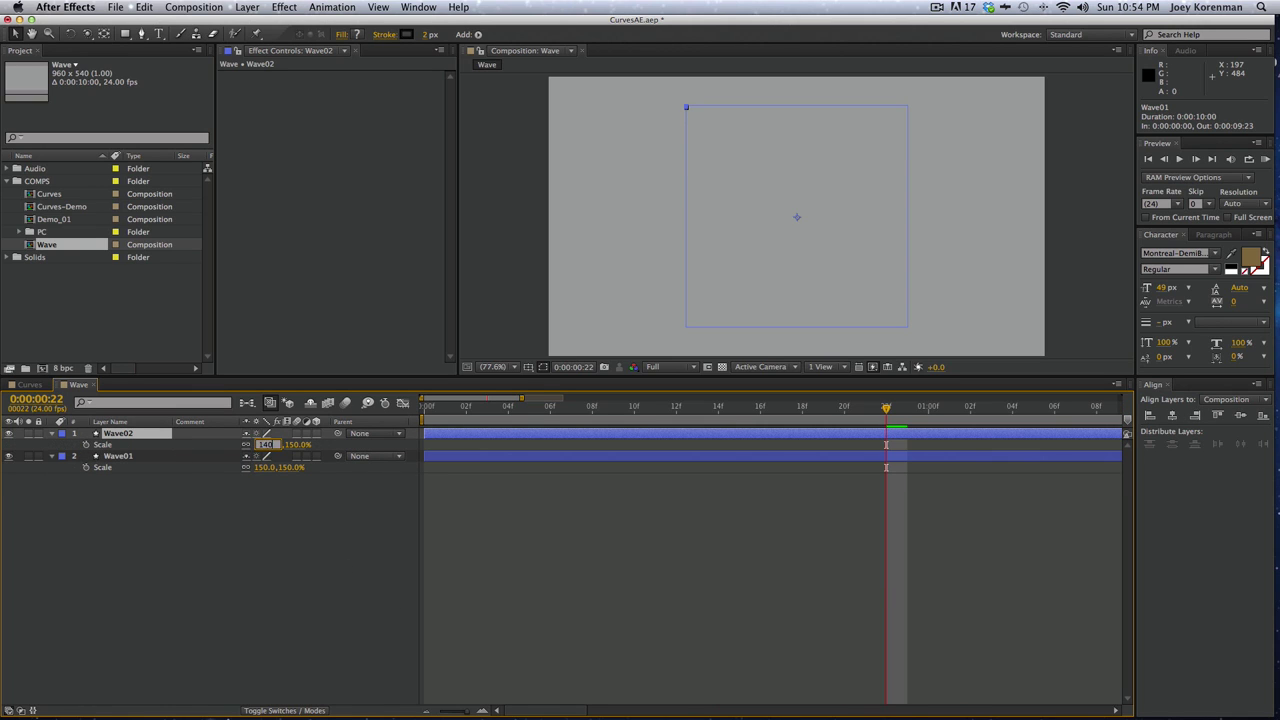
text(140)
key(Return)
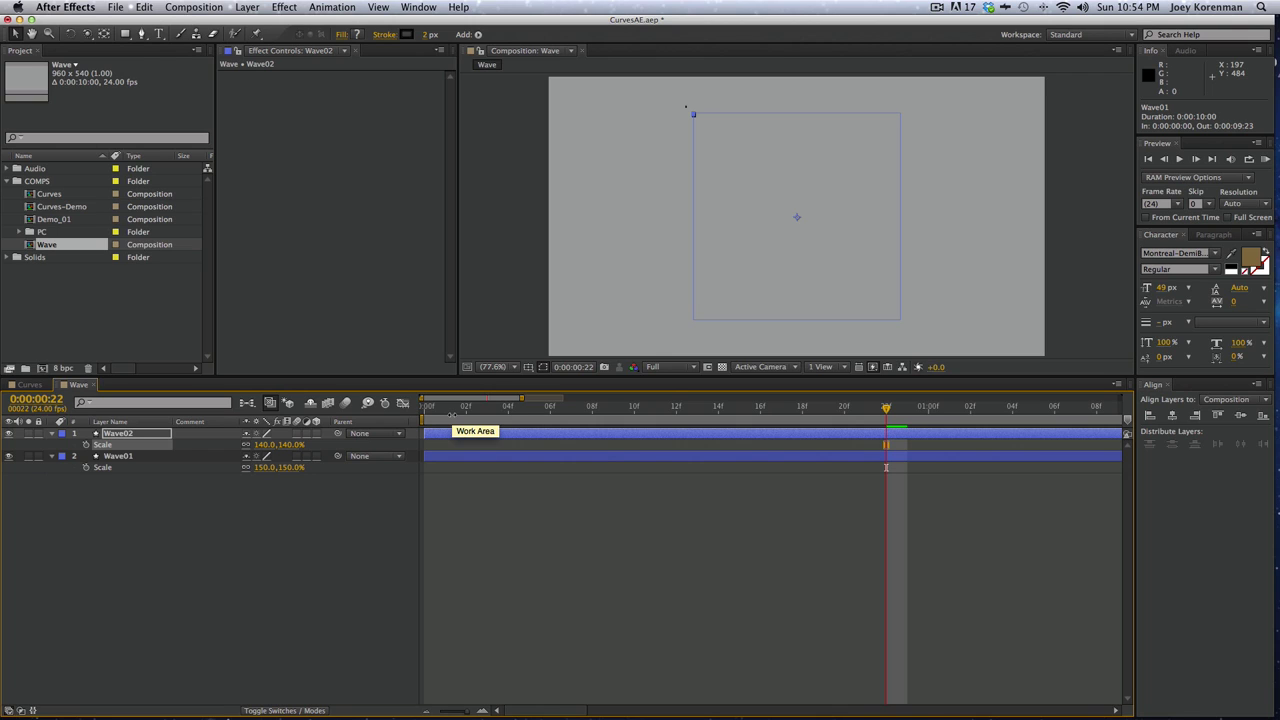
Shift the Wave02 layer two frames later in the timeline
key(alt+Page_Down)
key(alt+Page_Down)
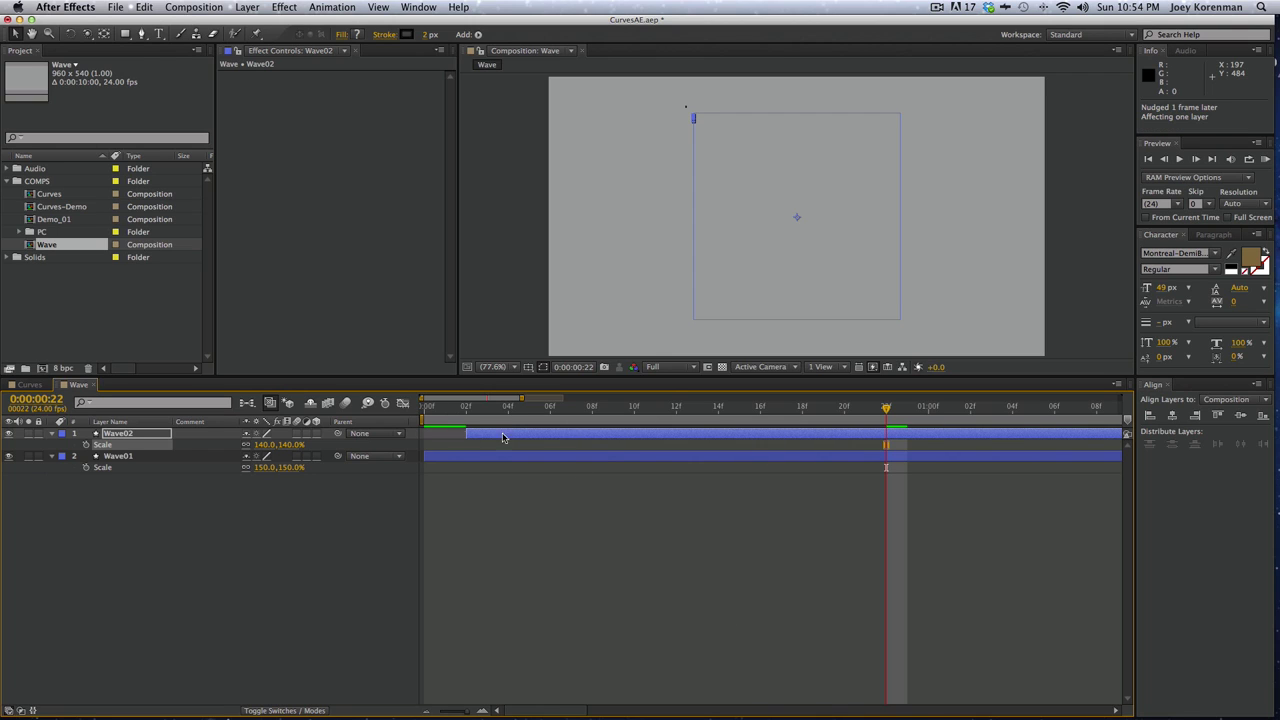
Set the Wave02 layer's Rotation to 90° and preview the animation from the start
key(Home)
key(r)
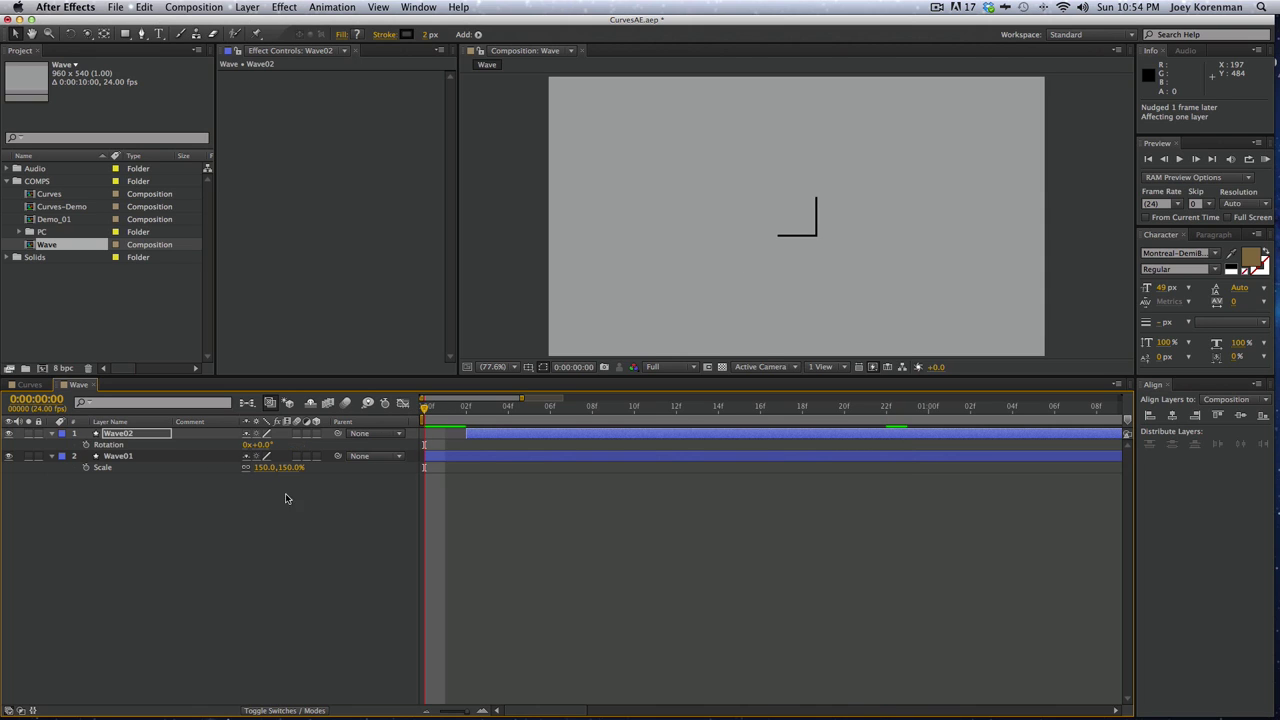
click(258, 444)
key(Return)
click(514, 528)
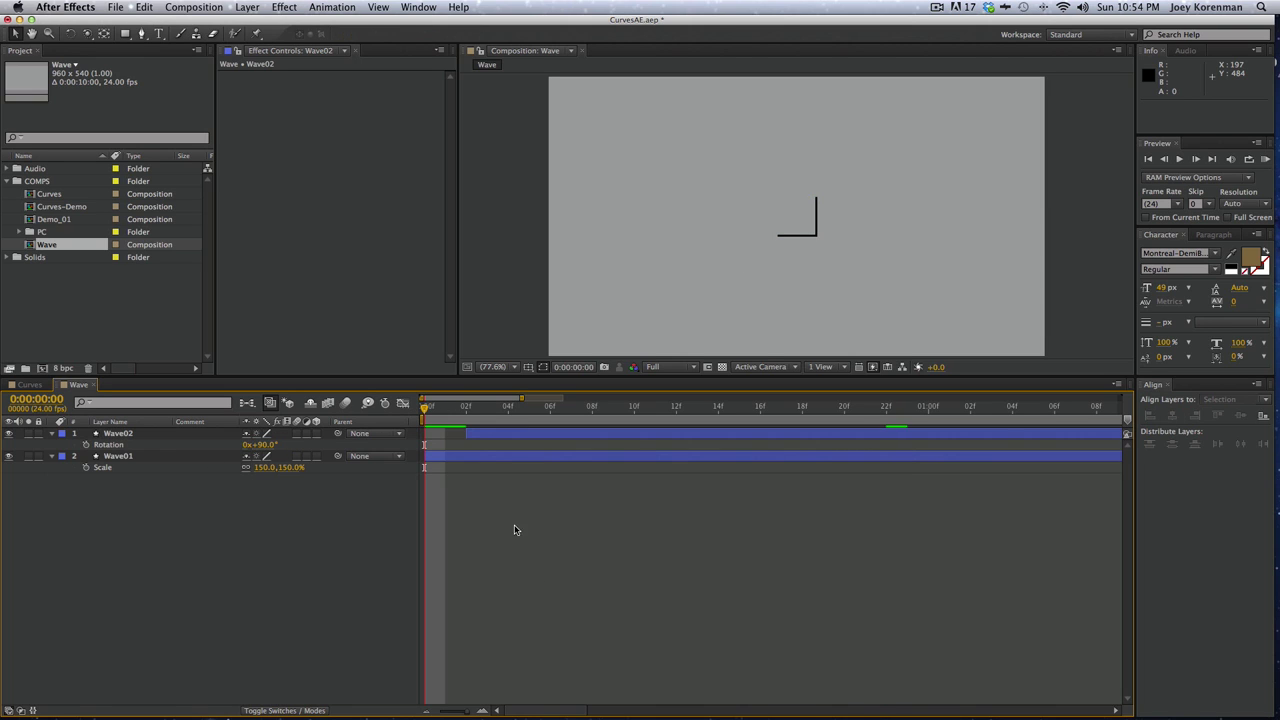
key(KP_0)
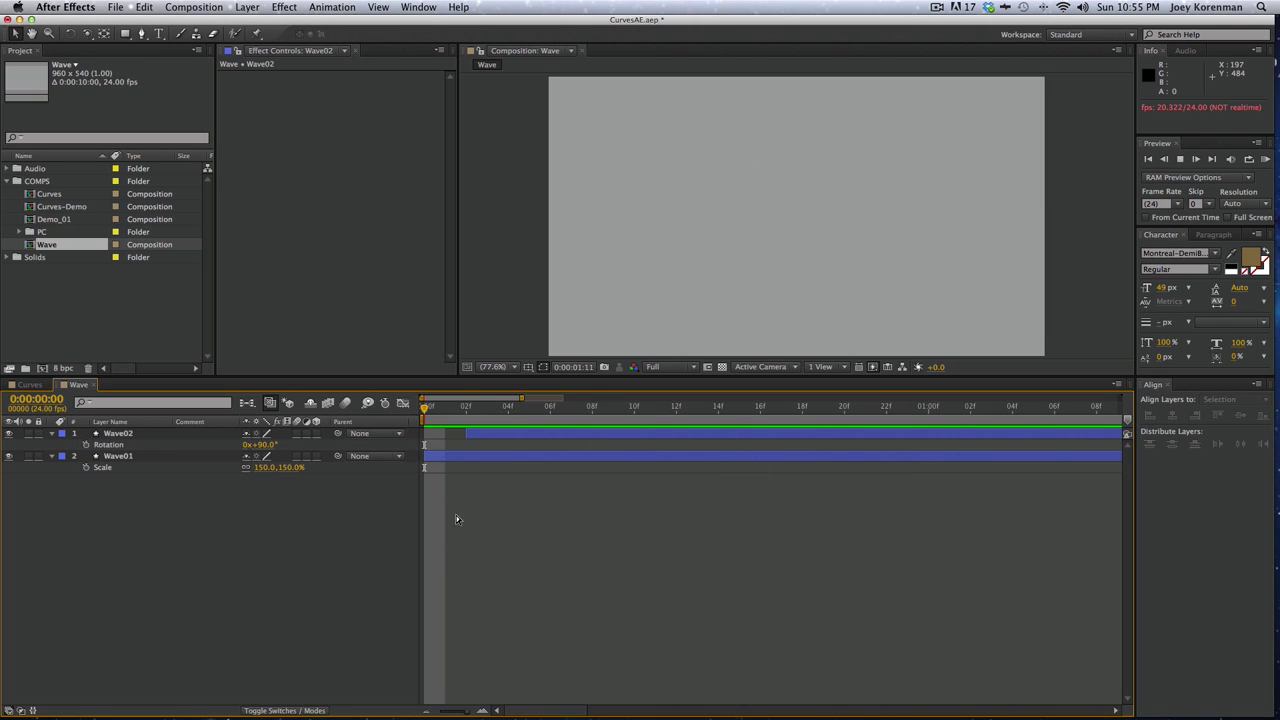
key(space)
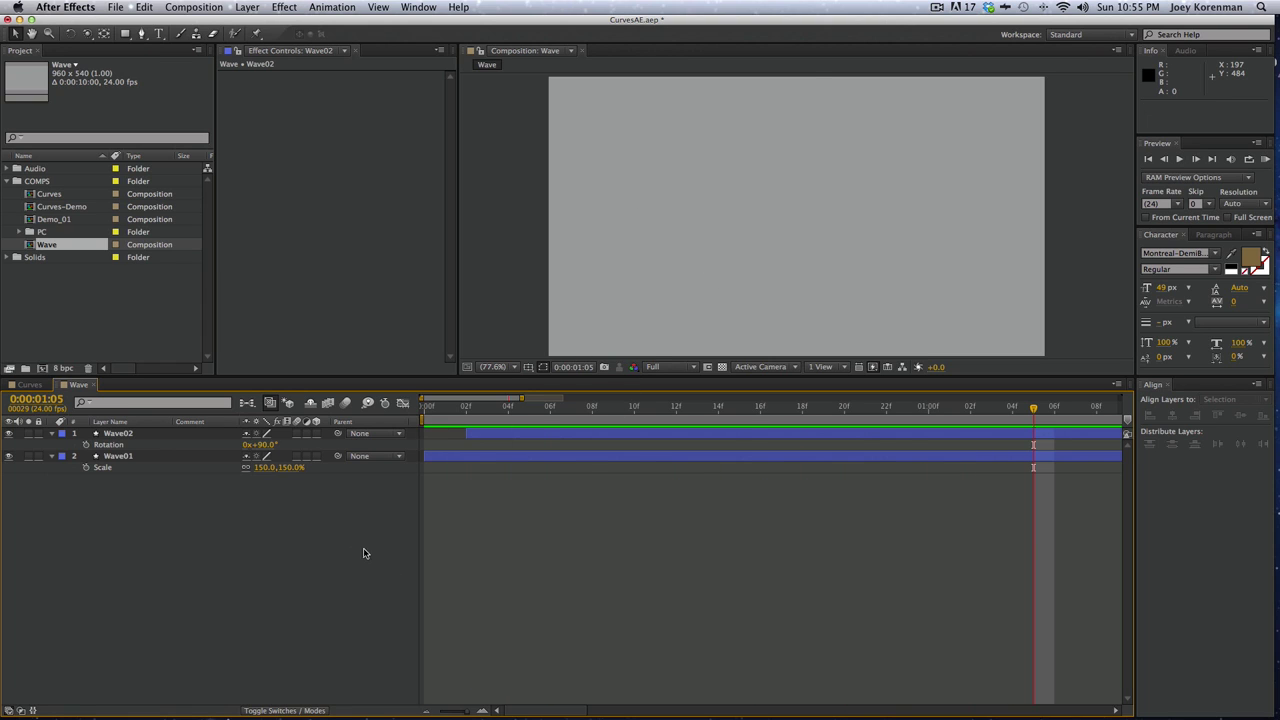
Duplicate the Wave02 layer, shift the copy two frames later, and set its Scale to 130%
click(162, 434)
key(super+d)
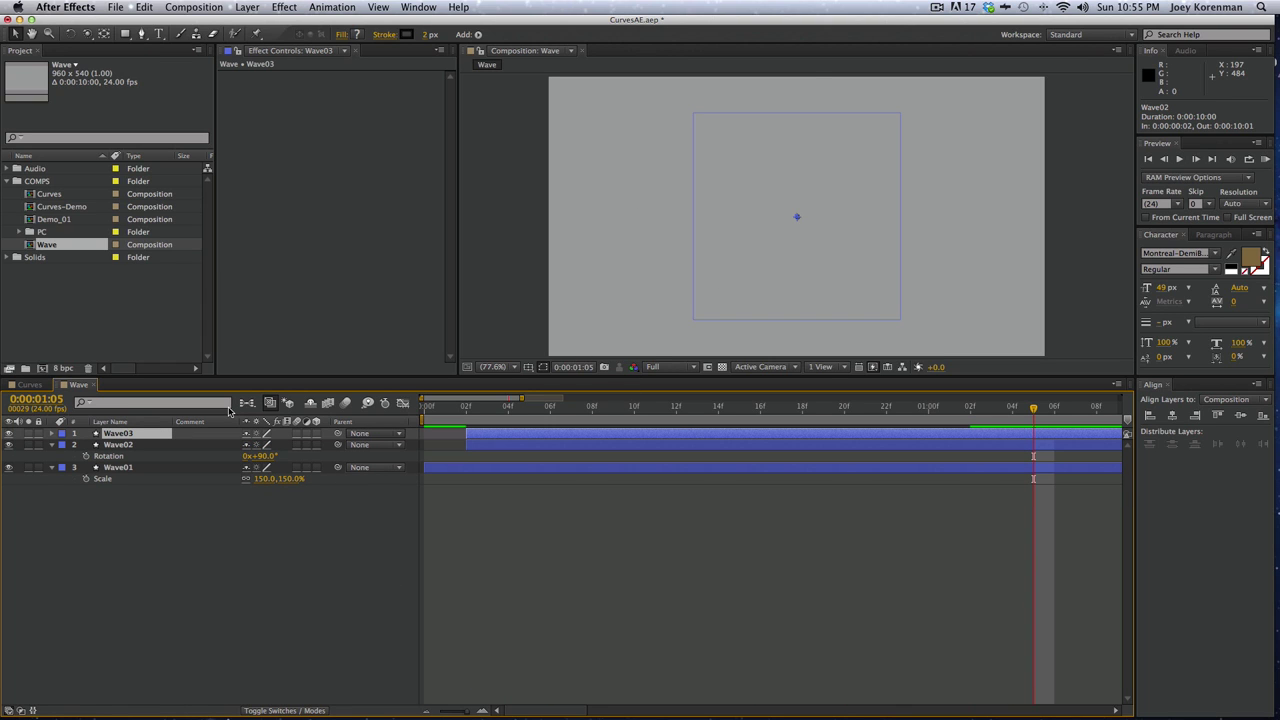
key(alt+Page_Down)
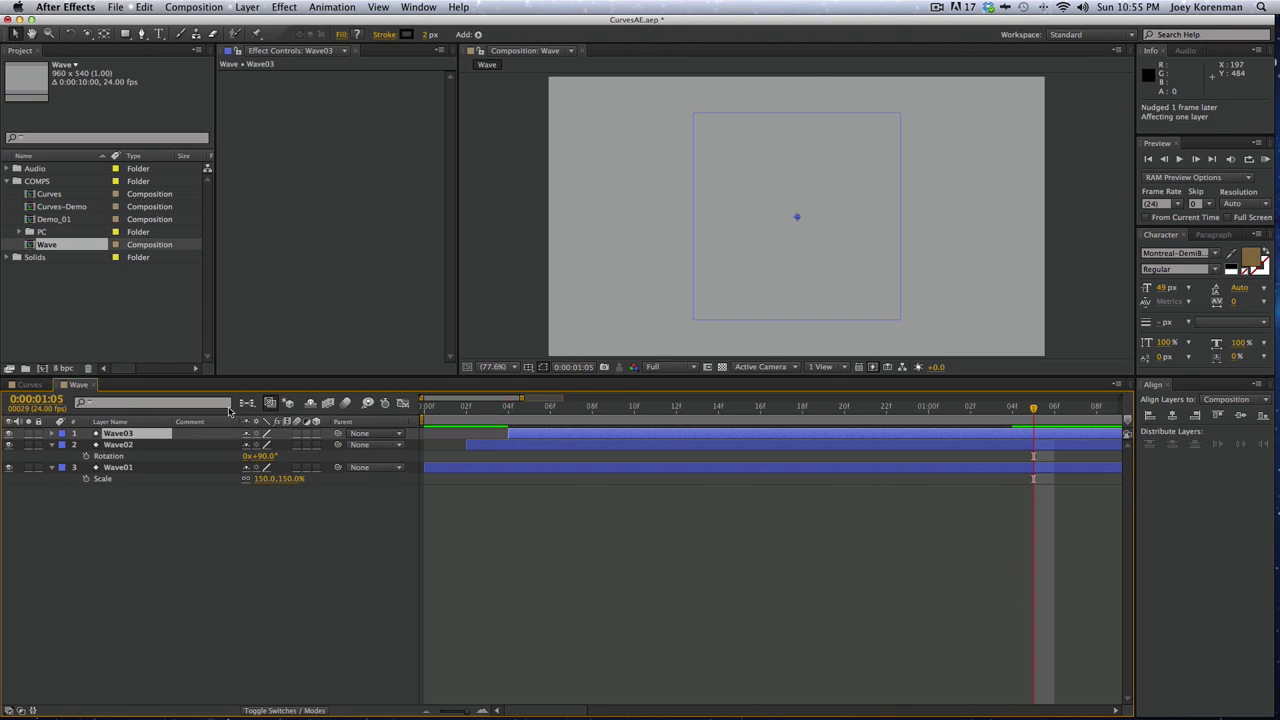
key(s)
click(266, 445)
text(130)
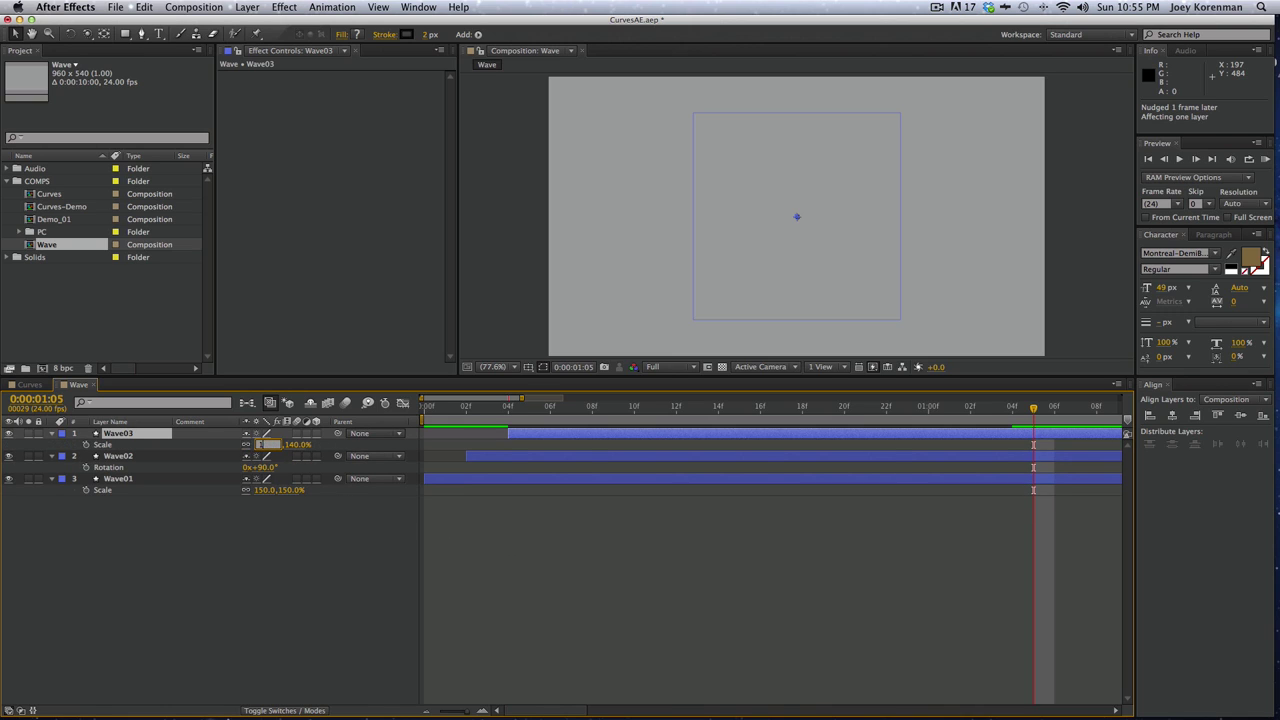
key(Return)
Set the Wave03 layer's Rotation to 180°
key(r)
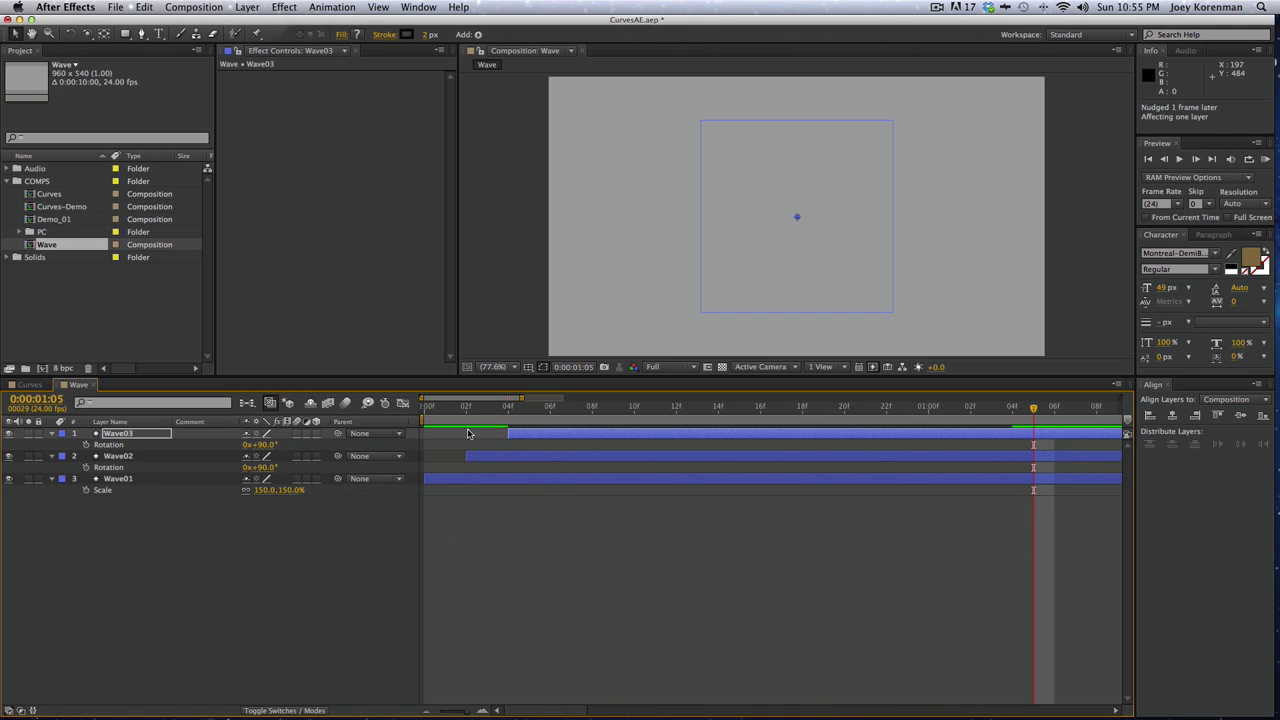
click(268, 446)
text(18)
key(Return)
click(335, 520)
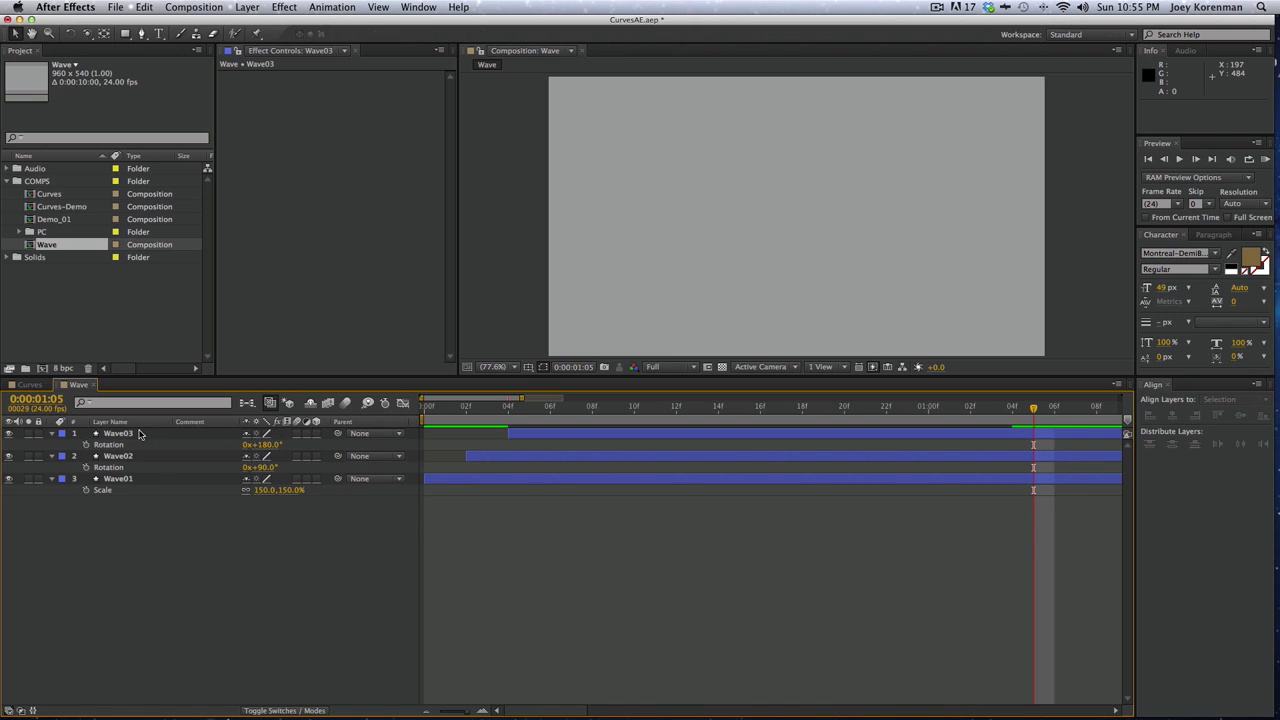
Duplicate the Wave03 layer and shift the copy two frames later in the timeline
click(142, 434)
key(super+d)
key(alt+Page_Down)
key(alt+Page_Down)
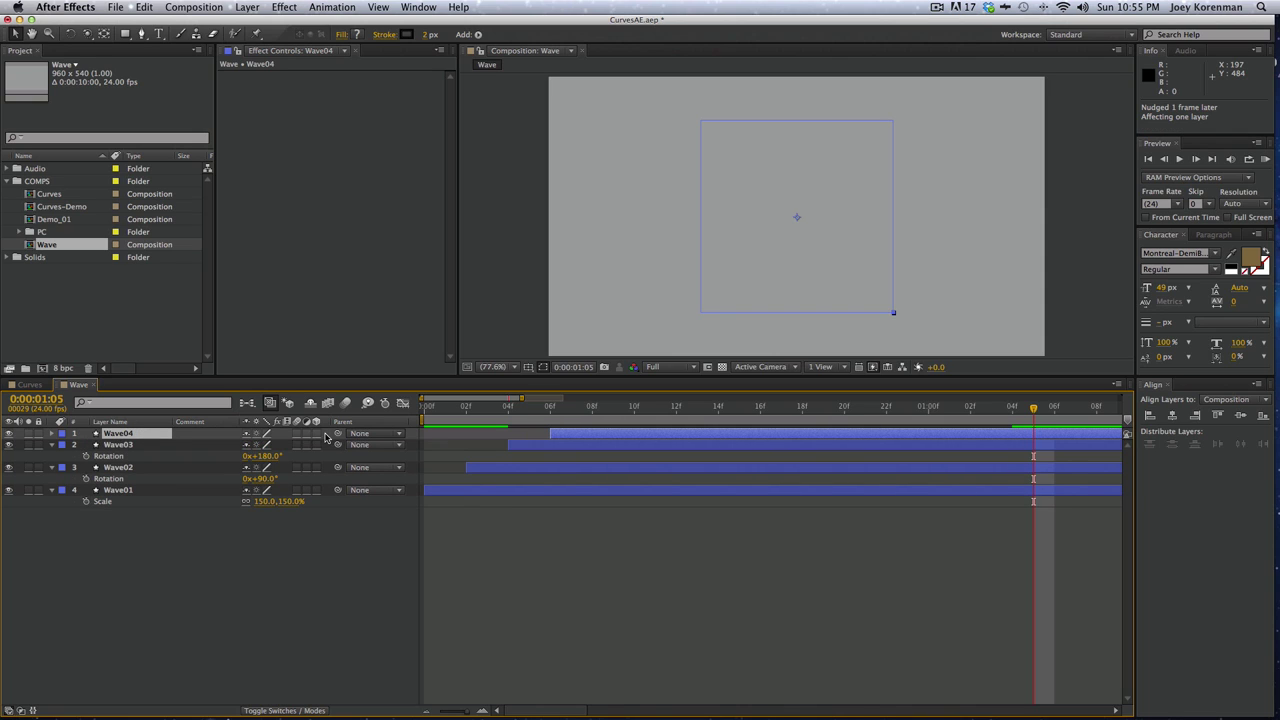
Set the Wave04 layer's Scale to 120% and Rotation to 270°, and preview the four-layer animation
key(r)
key(shift+s)
click(266, 446)
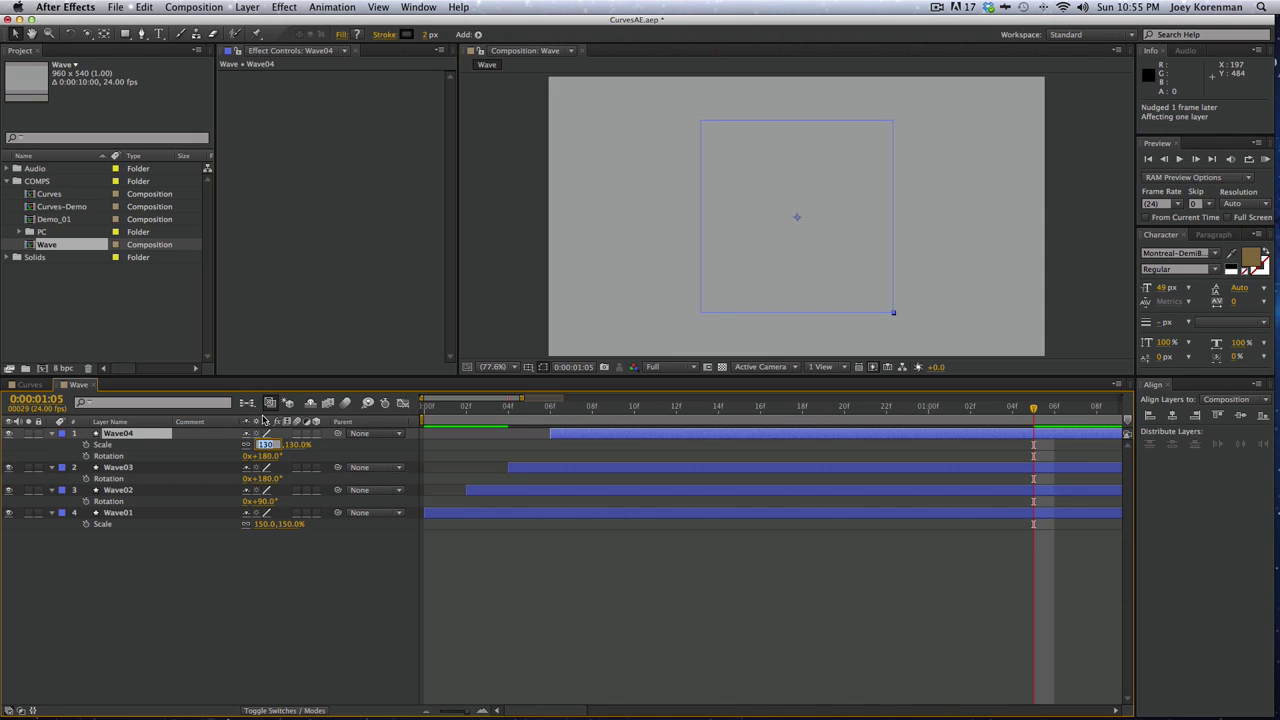
text(120)
key(Return)
click(277, 457)
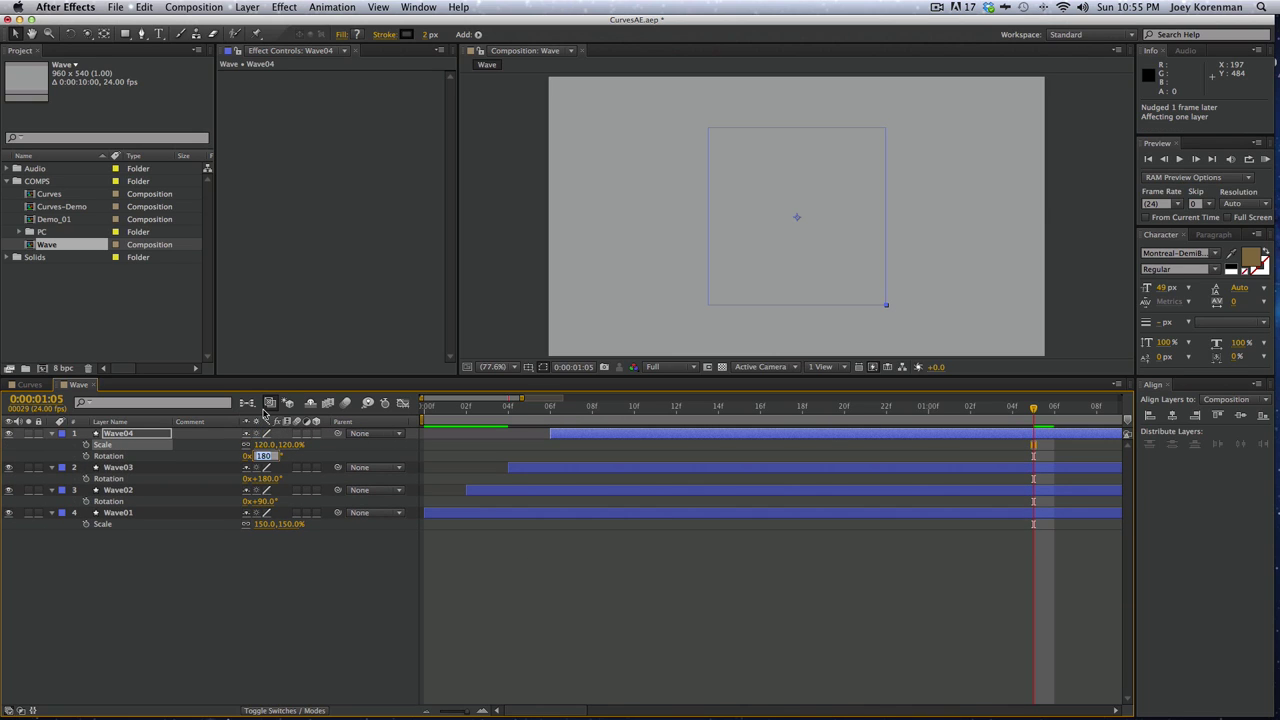
text(270)
key(Return)
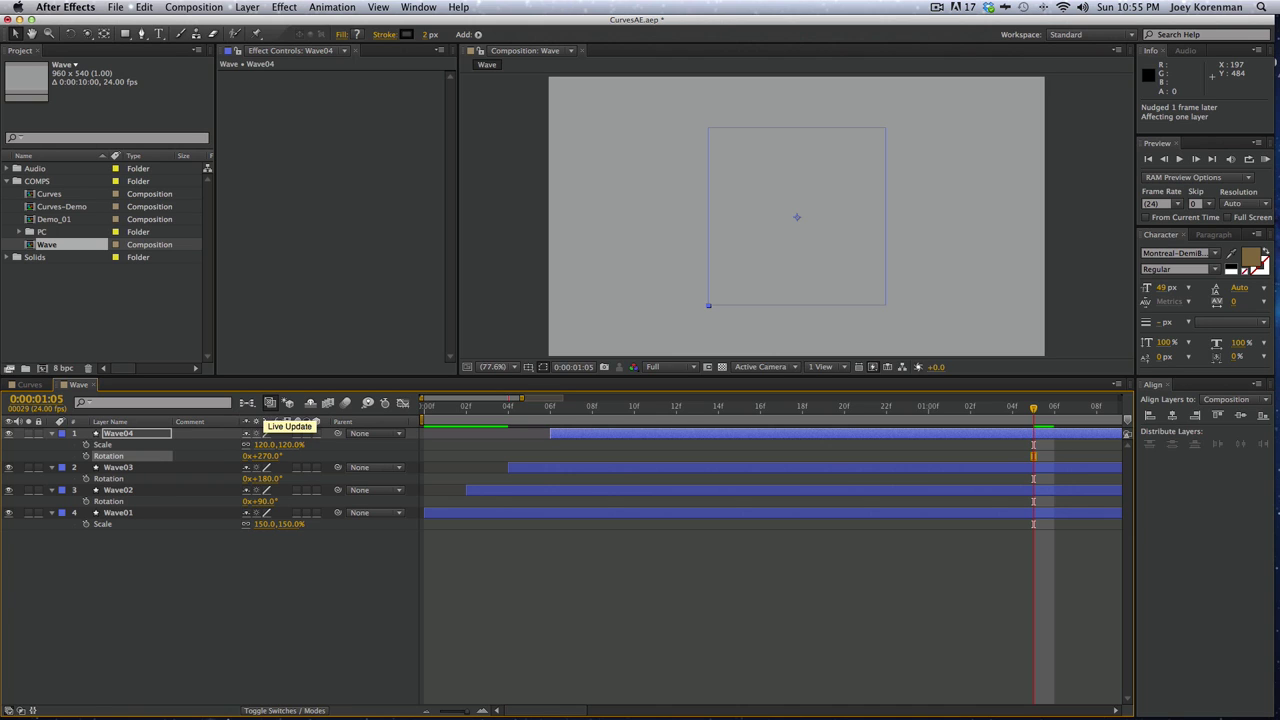
key(shift+super+a)
key(KP_0)
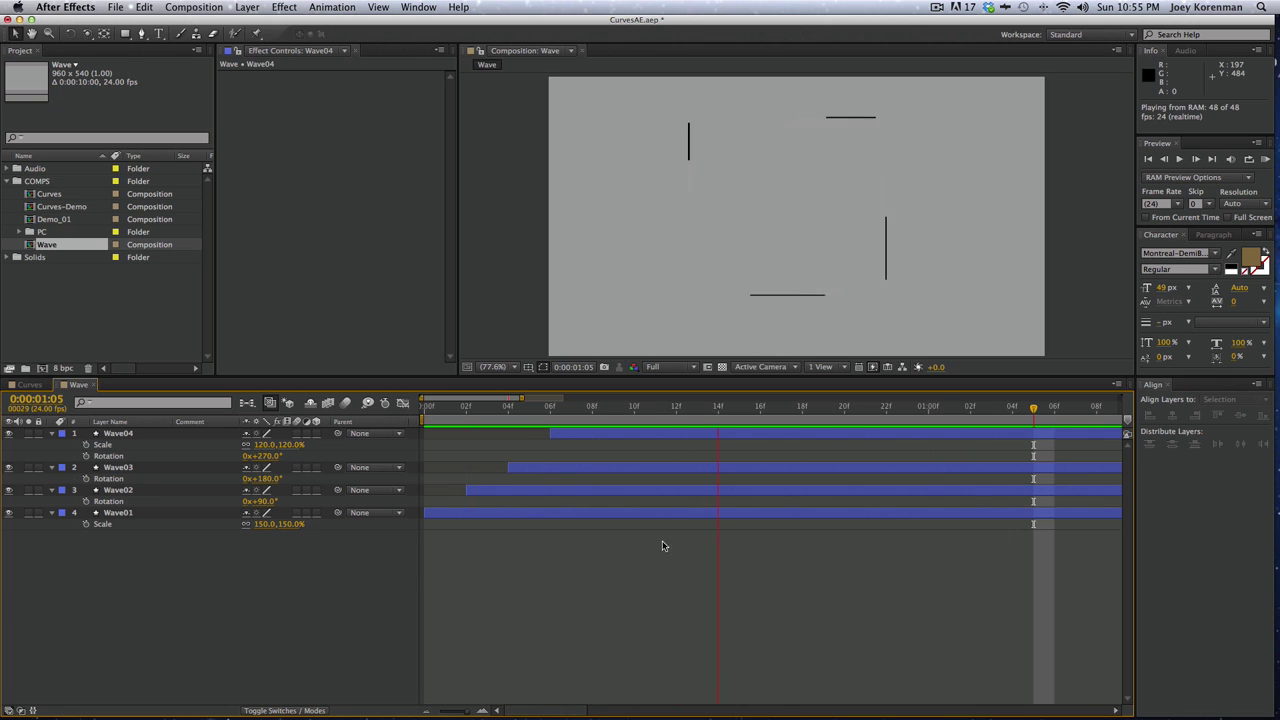
Close the Wave composition and place it in Curves as a layer starting at frame 16, positioned over the orange square
key(super+w)
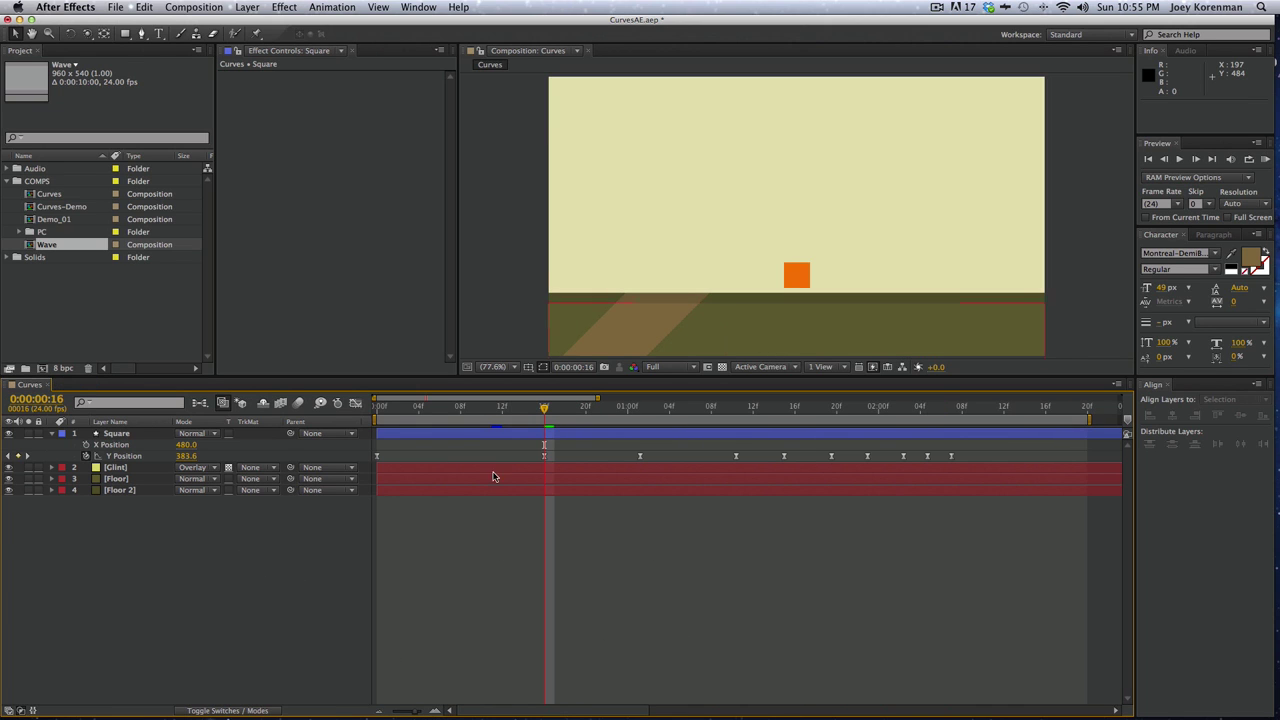
drag(60, 247, 595, 435)
drag(805, 219, 811, 279)
Scale the Wave layer to 84.8%, lower it slightly to meet the floor, and preview the animation
key(s)
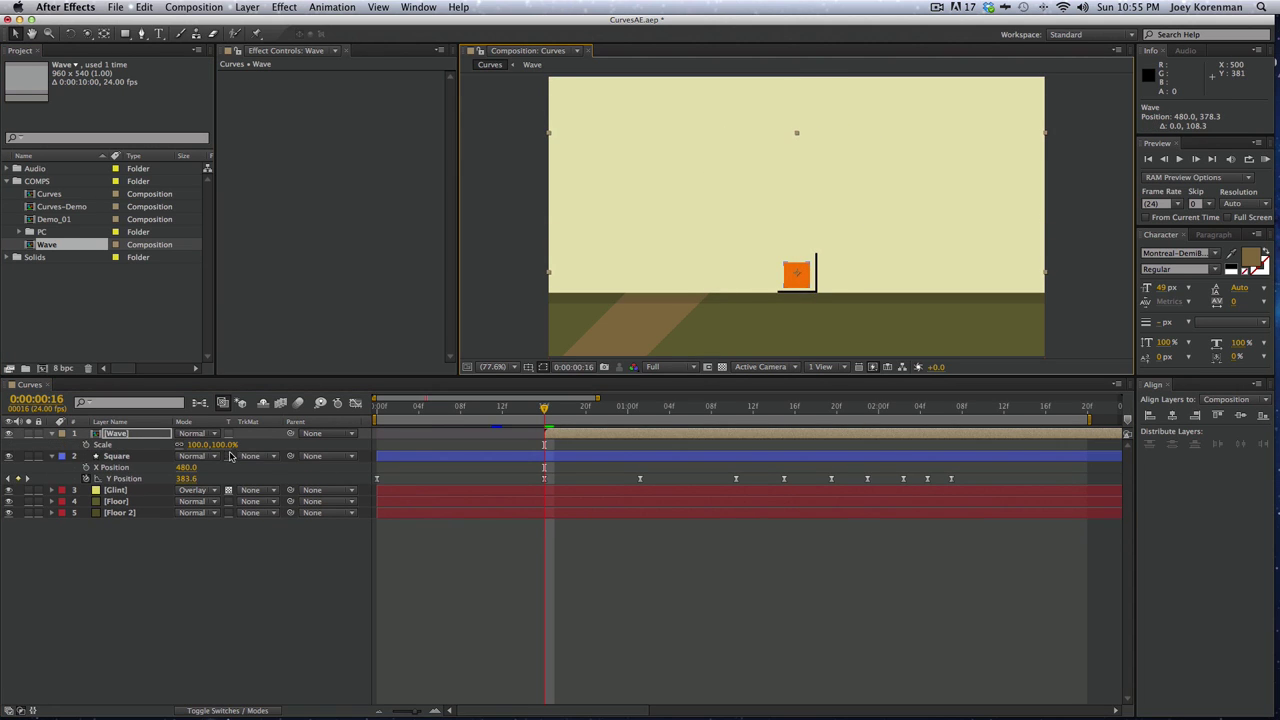
drag(226, 446, 212, 446)
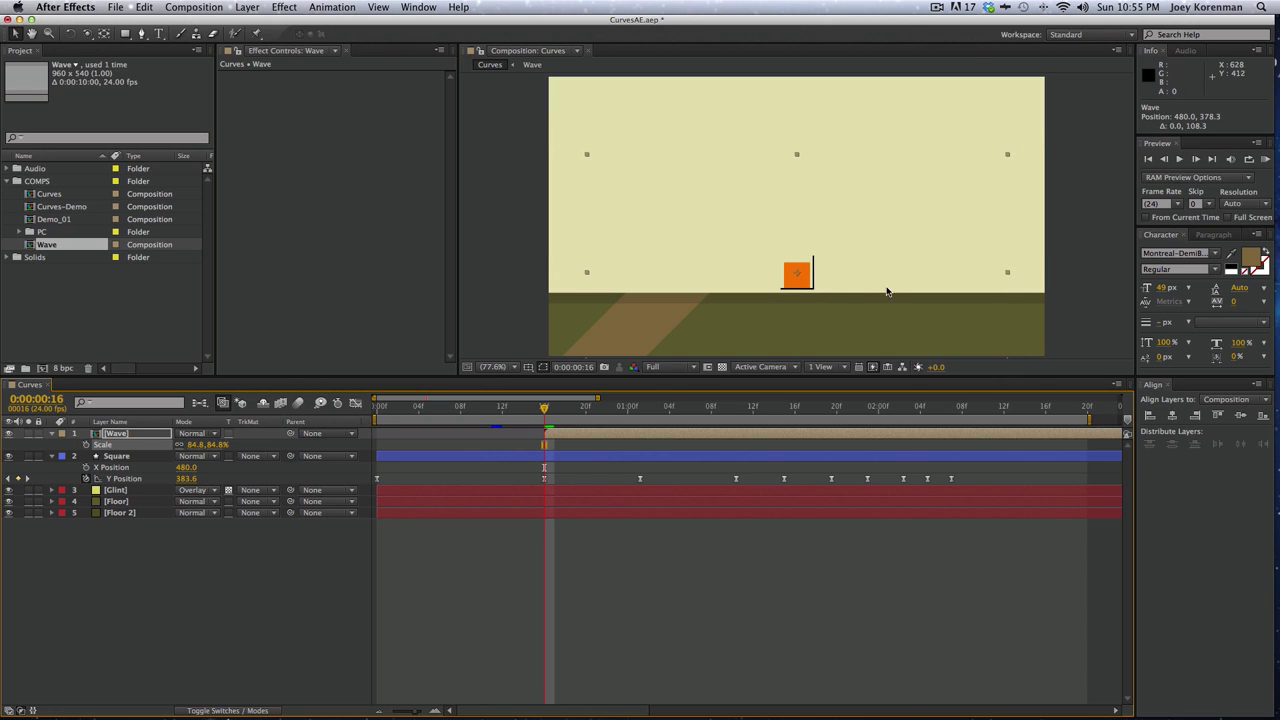
drag(805, 280, 807, 287)
key(space)
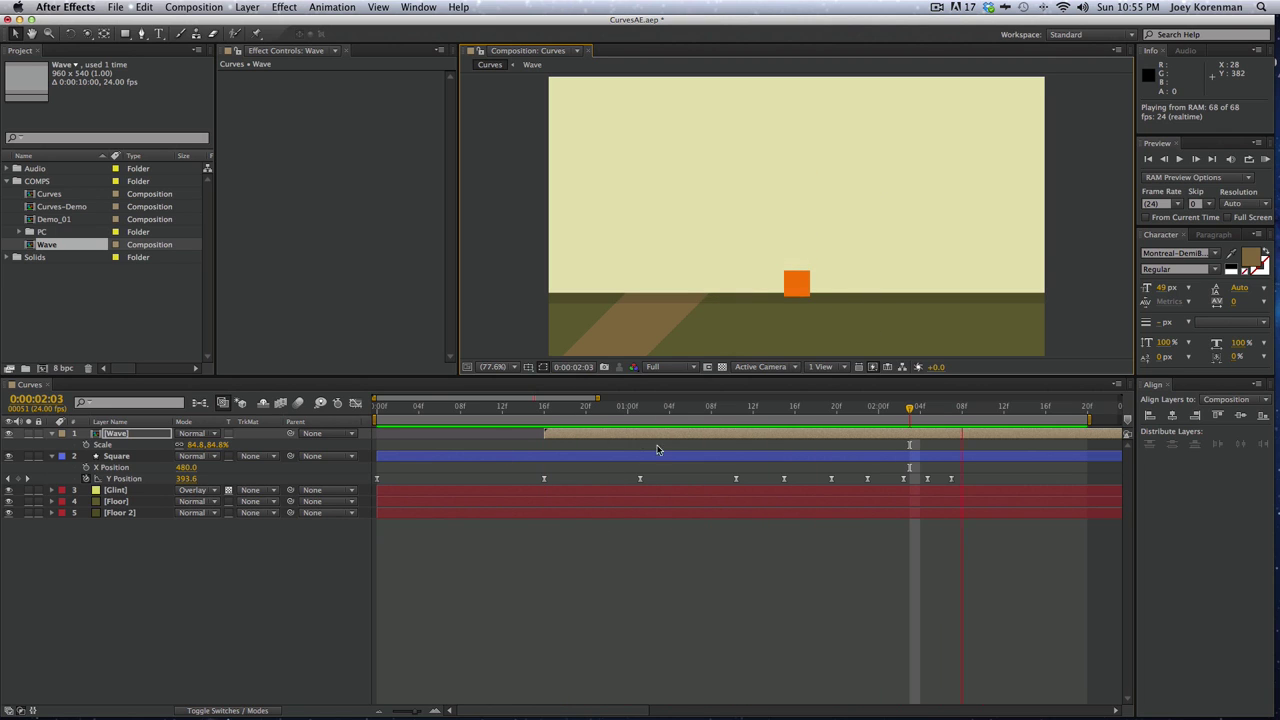
Check the frames after the first landing and move the Wave layer beneath the Square layer
click(544, 410)
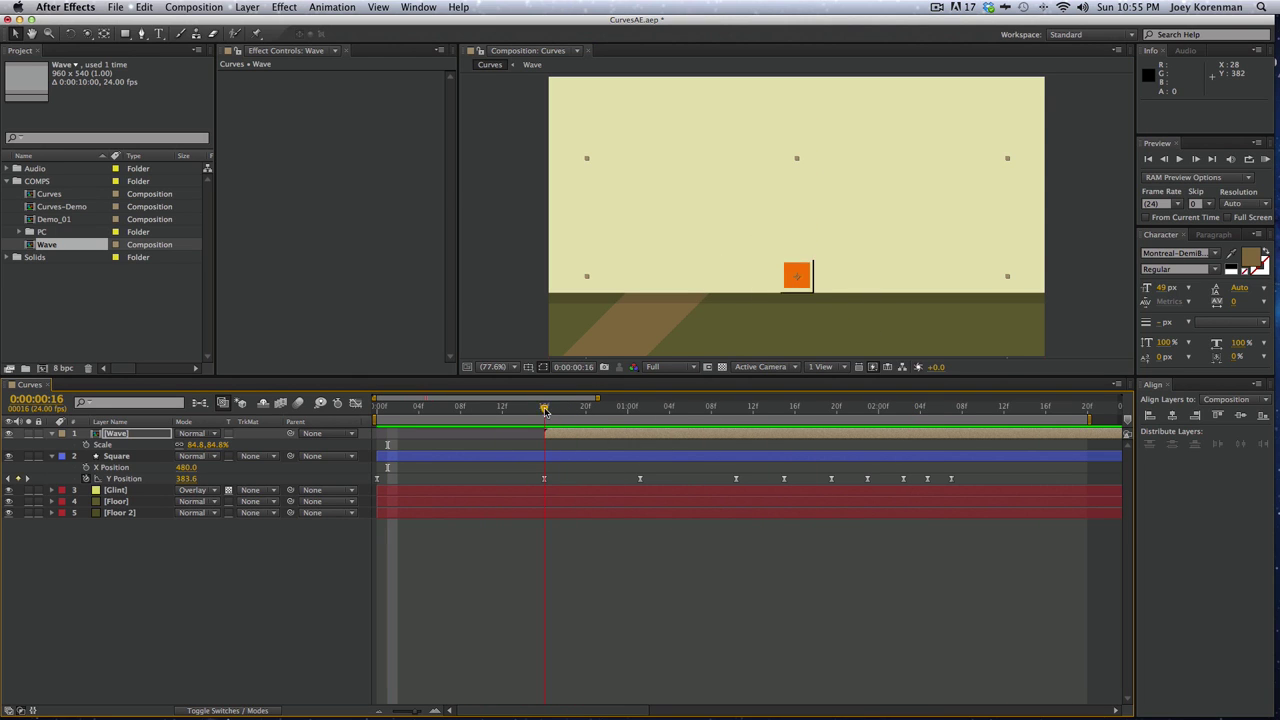
drag(544, 410, 585, 410)
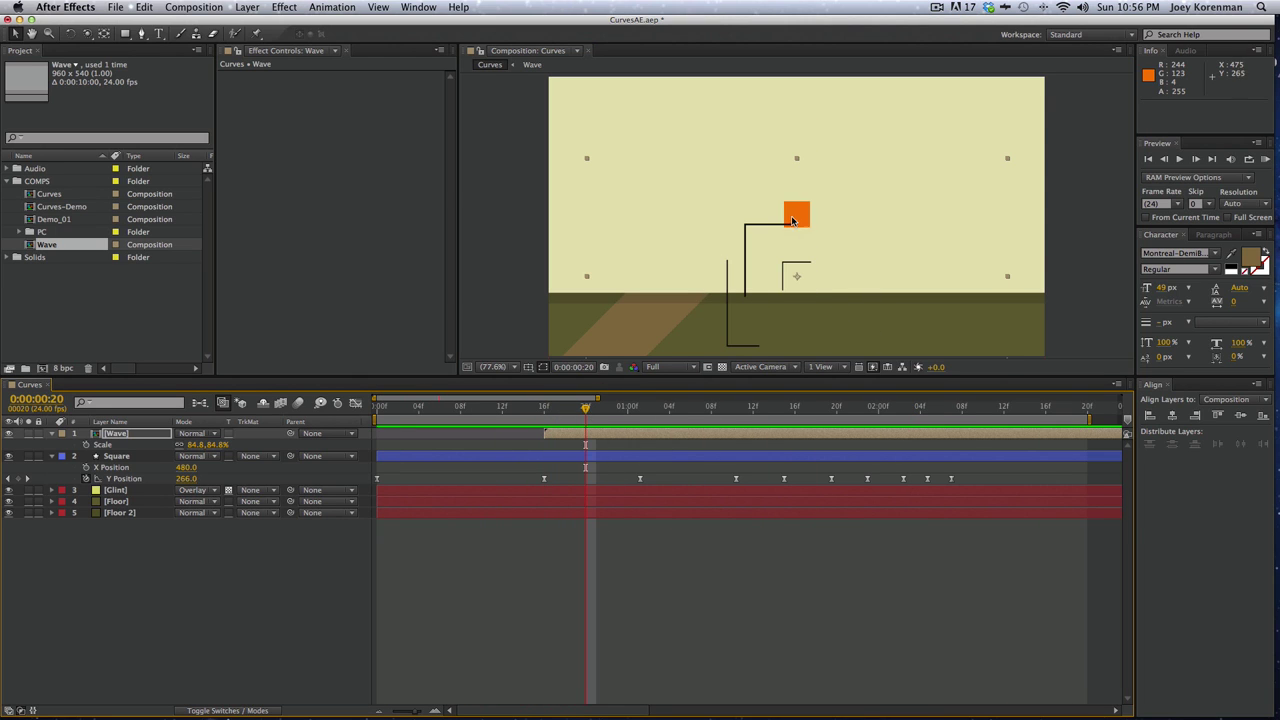
drag(135, 437, 142, 483)
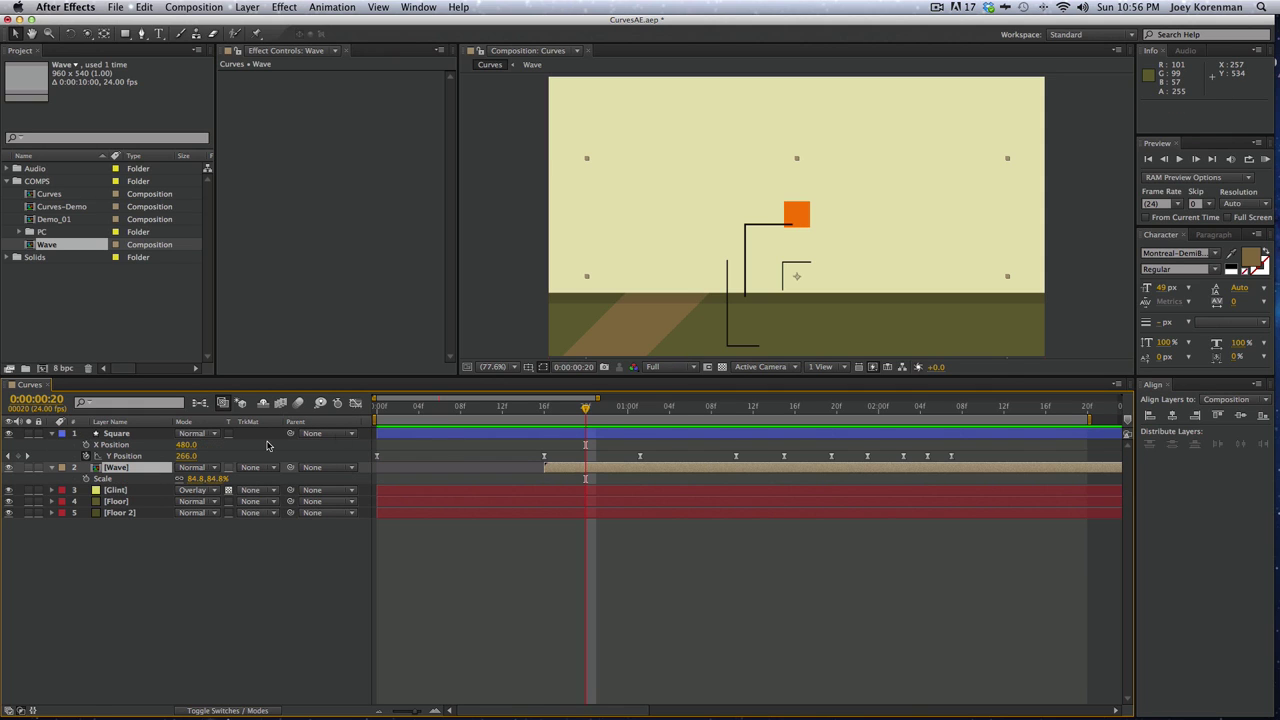
Duplicate the Wave layer and start the copy at the next landing, 0:00:01:10
drag(638, 408, 738, 410)
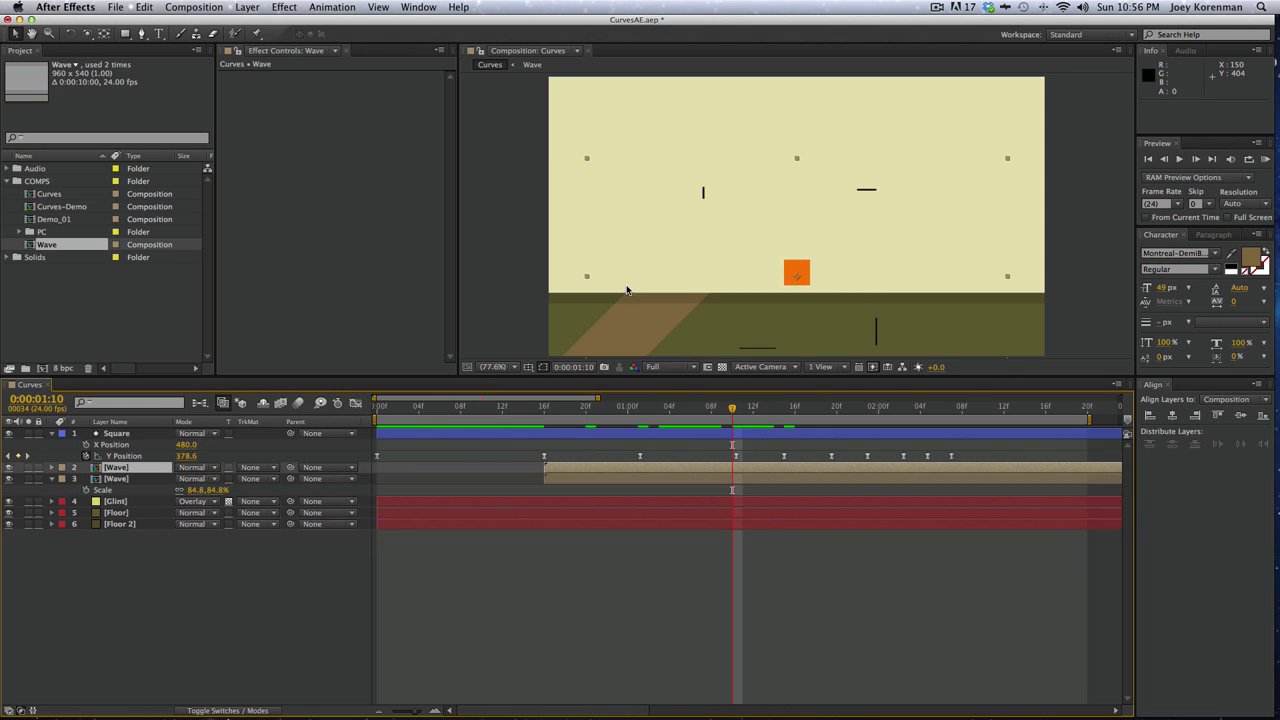
key(super+d)
key(p)
key(alt+bracketleft)
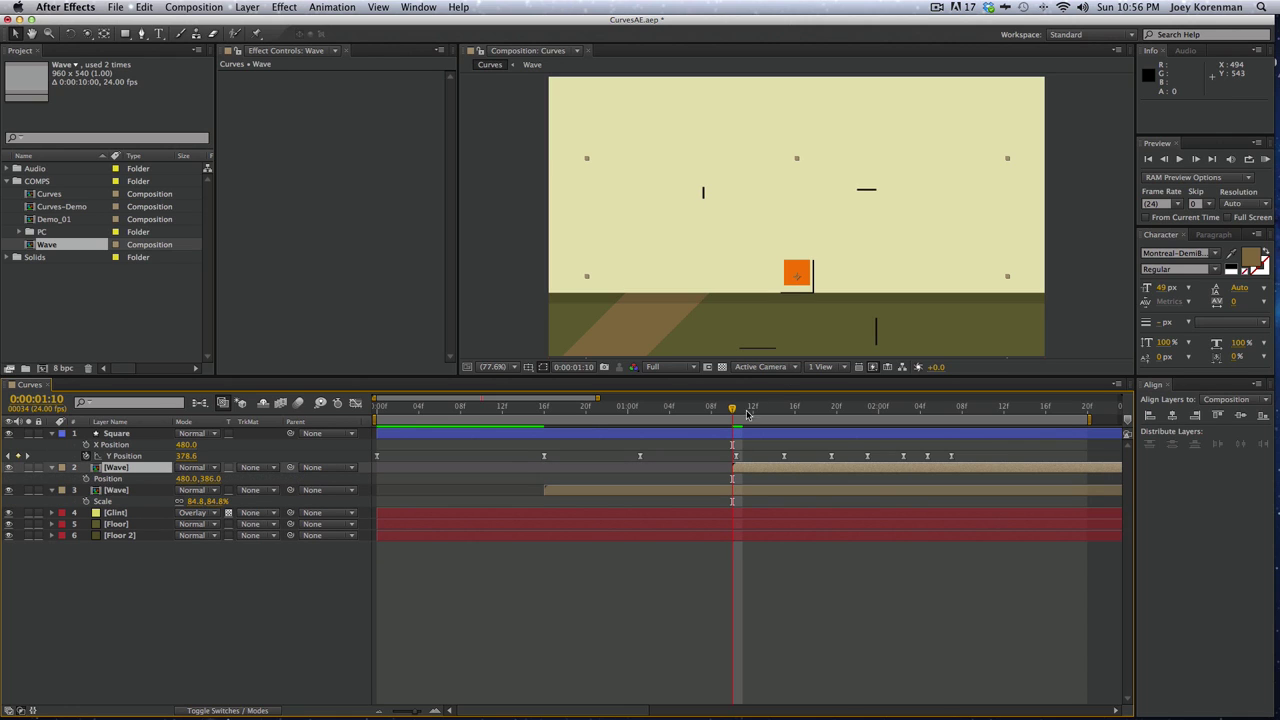
Add two more Wave layer copies for the following landings, starting at 0:00:01:19 and 0:00:02:03
drag(738, 409, 908, 410)
key(super+d)
key(alt+bracketleft)
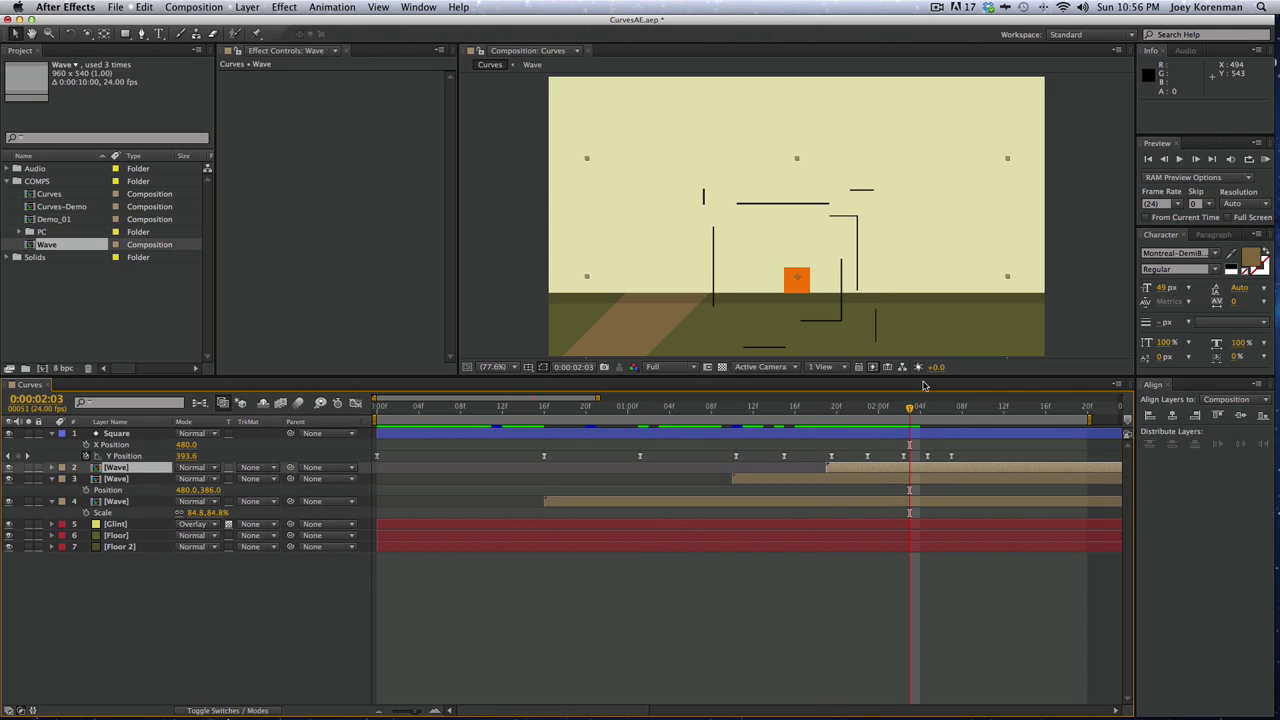
key(super+d)
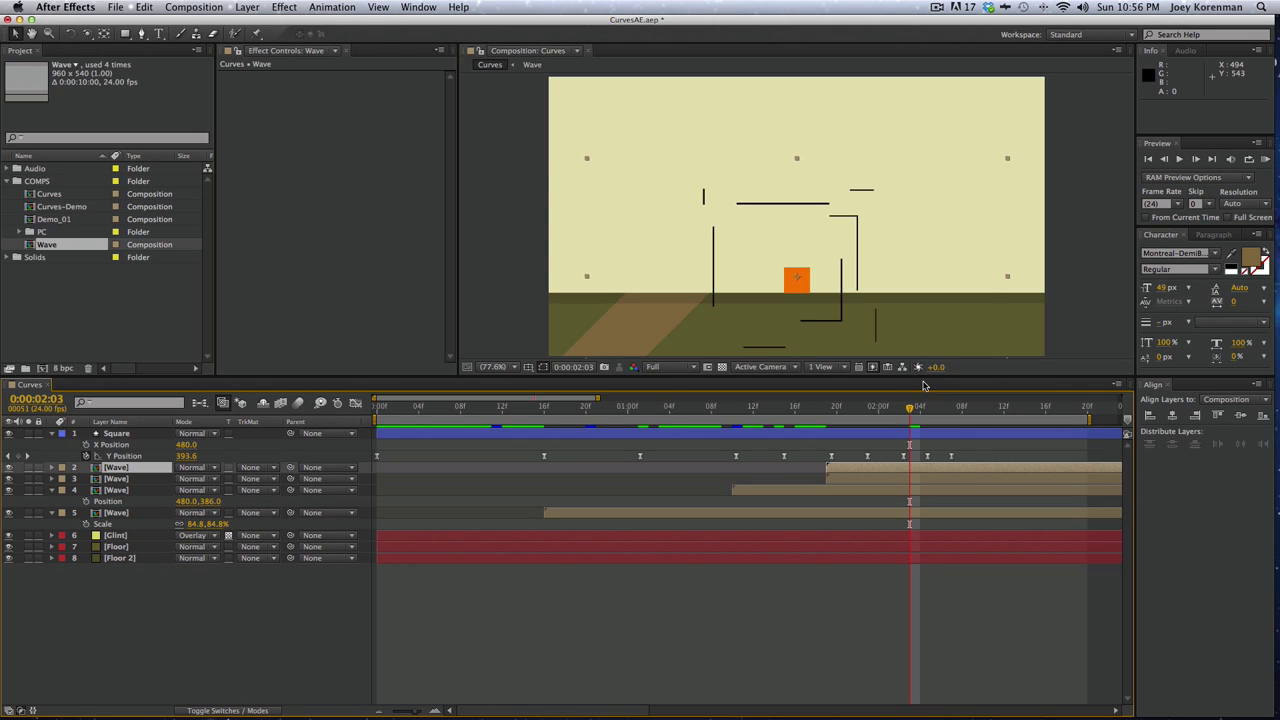
key(bracketleft)
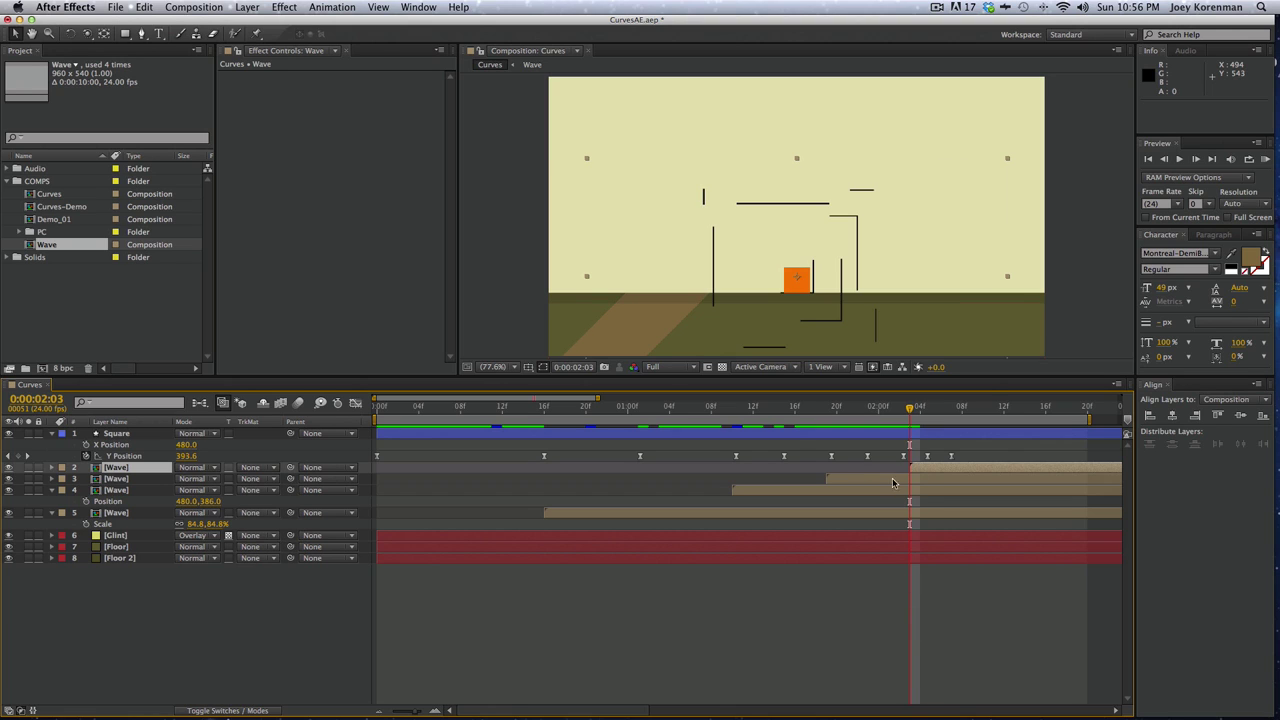
Duplicate the Wave layer once more, starting the copy at 0:00:02:07, and preview the animation
click(950, 408)
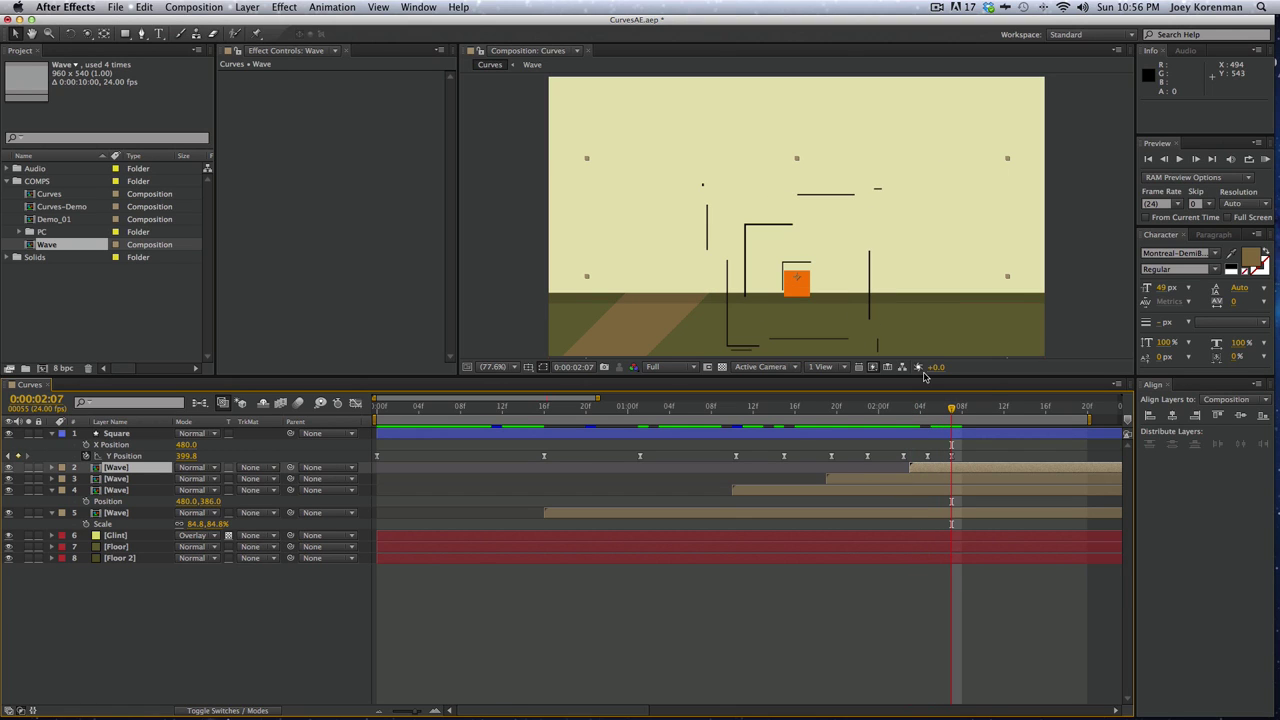
key(super+shift+d)
key(KP_0)
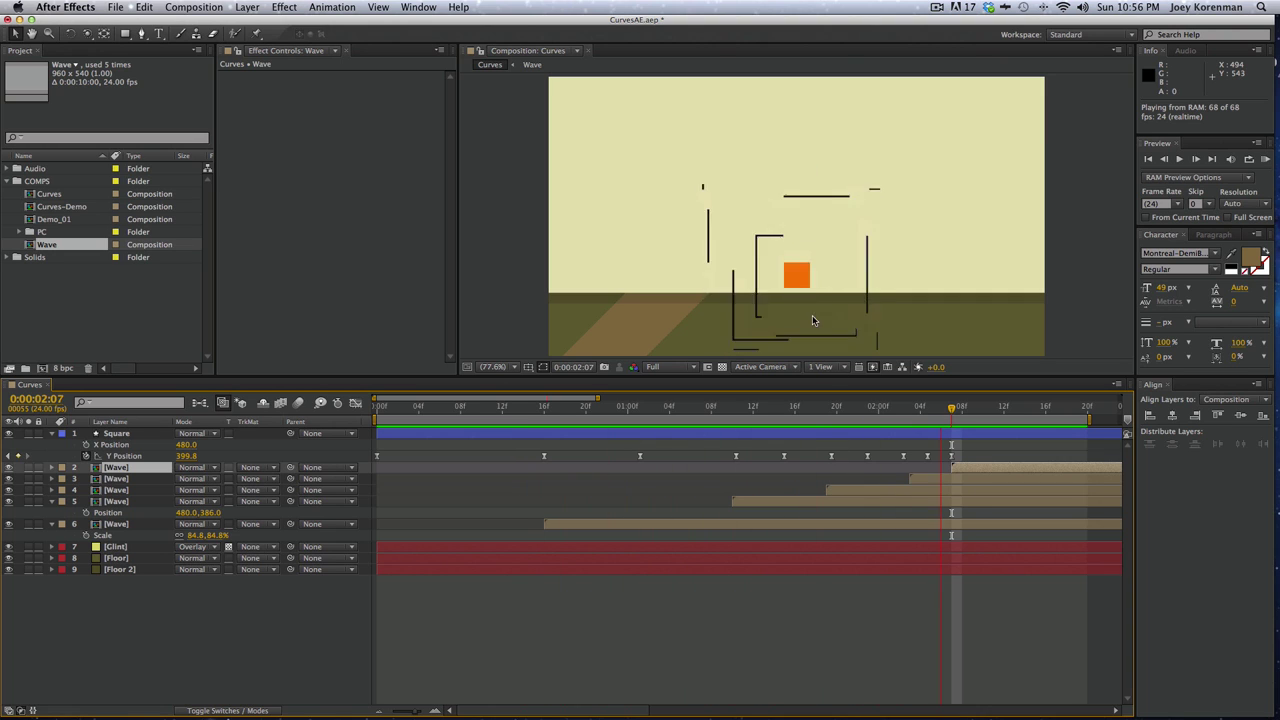
click(722, 616)
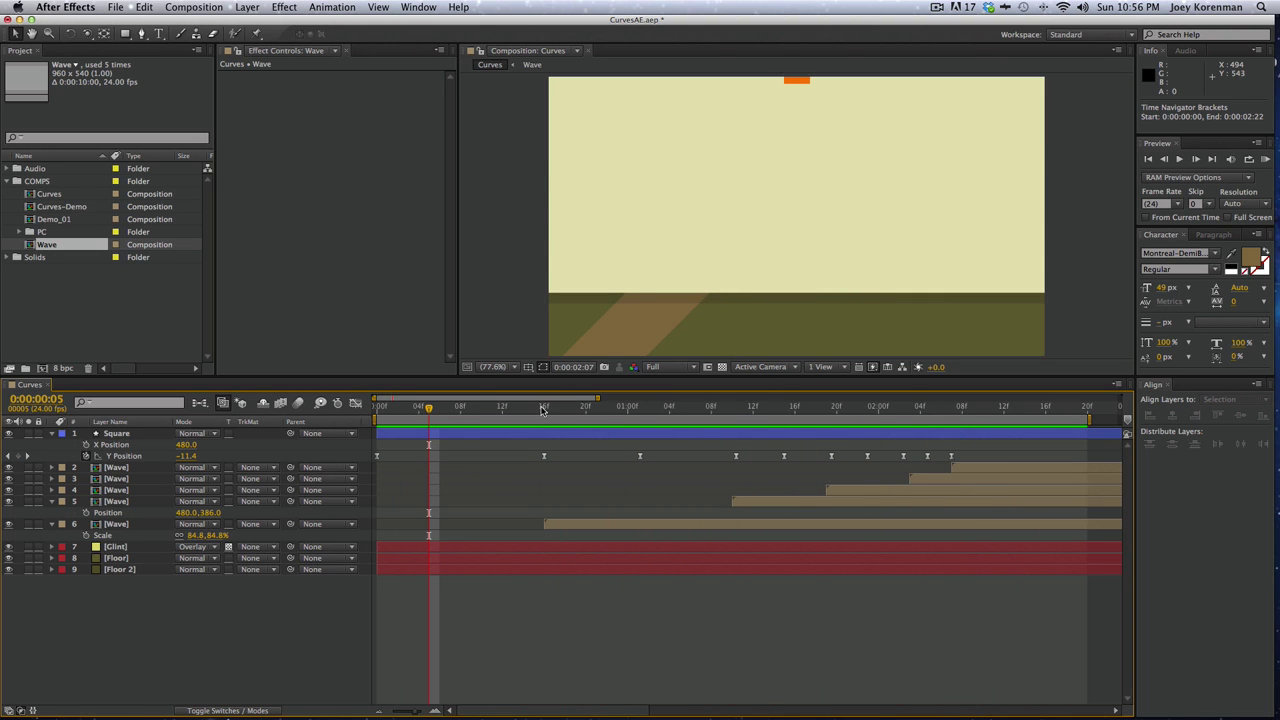
Reveal Rotation on the four duplicated Wave layers and set the copy starting at 0:00:01:19 to 90°
drag(577, 410, 753, 407)
click(137, 501)
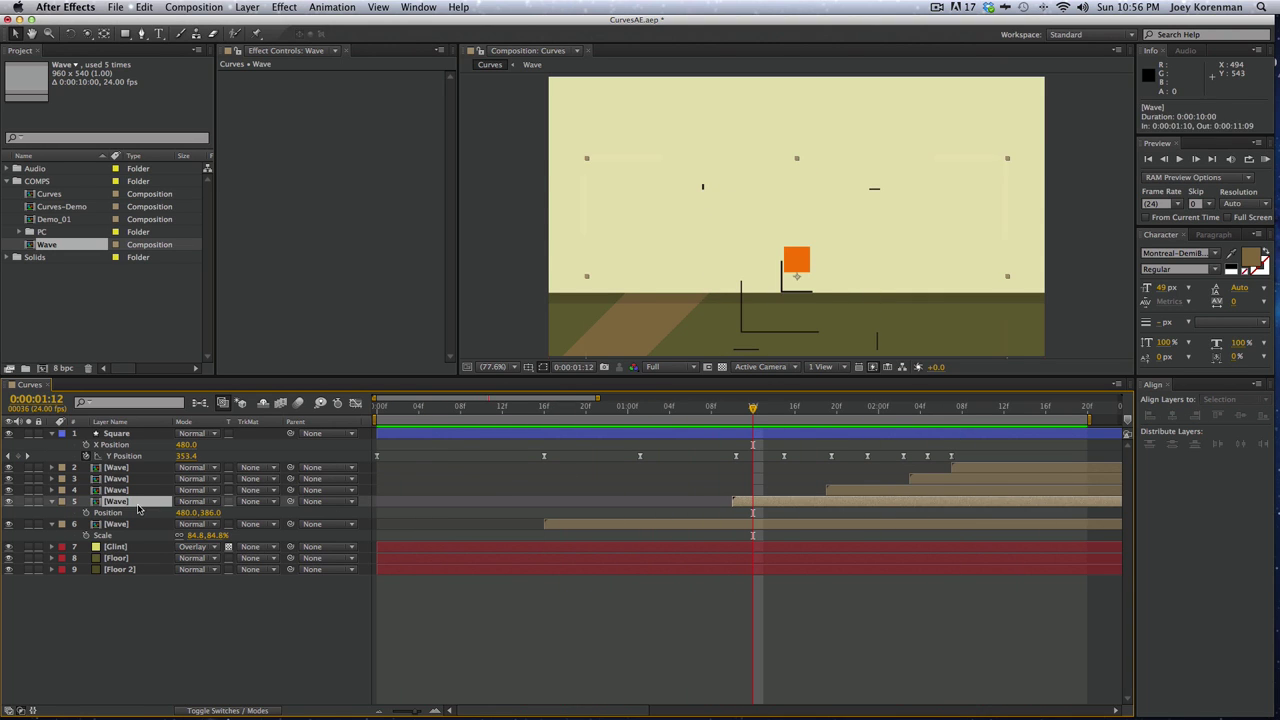
shift+click(122, 468)
key(r)
click(250, 648)
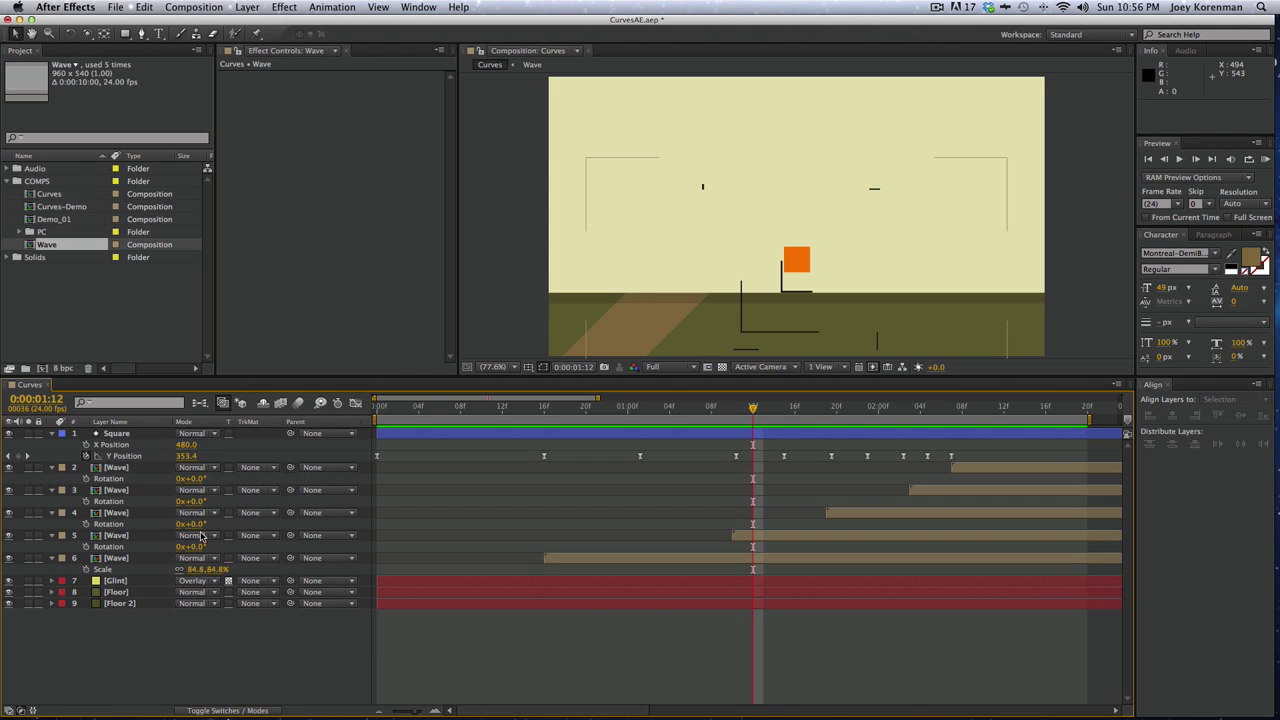
click(199, 525)
text(90)
key(Return)
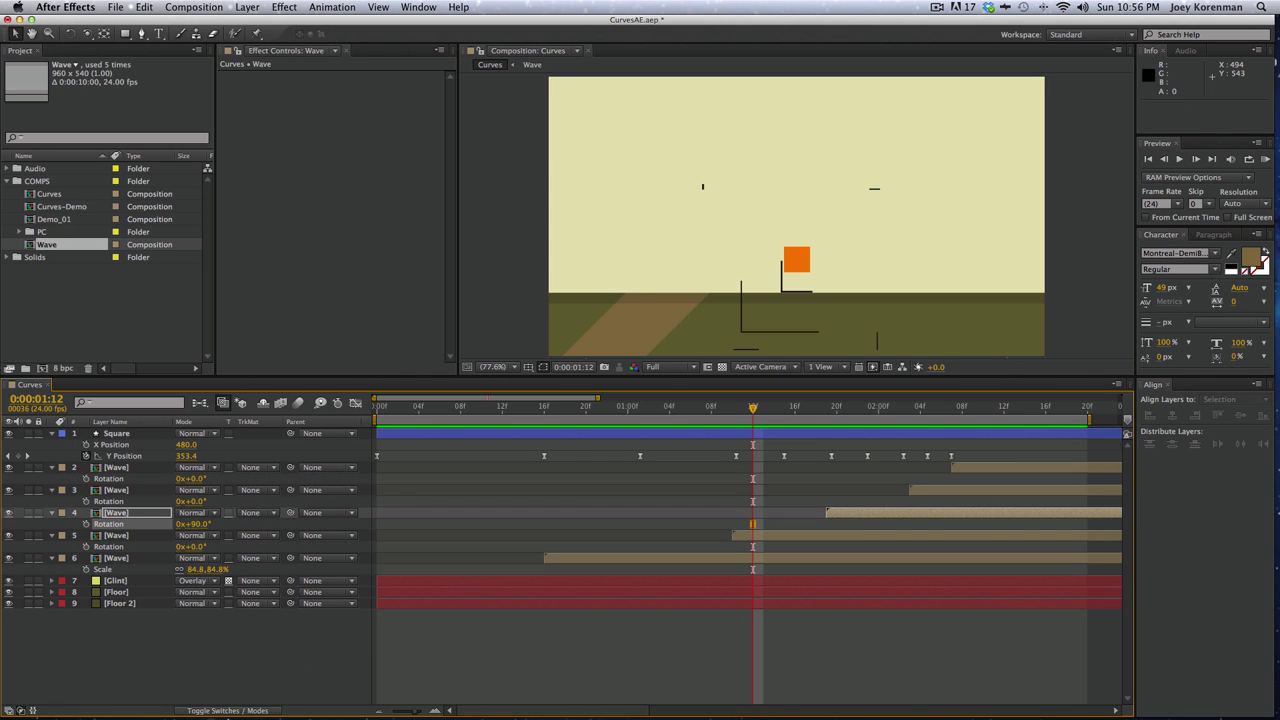
Set Rotation to 180° on the Wave copy starting at 0:00:02:03 and 270° on the one starting at 0:00:02:07
click(198, 502)
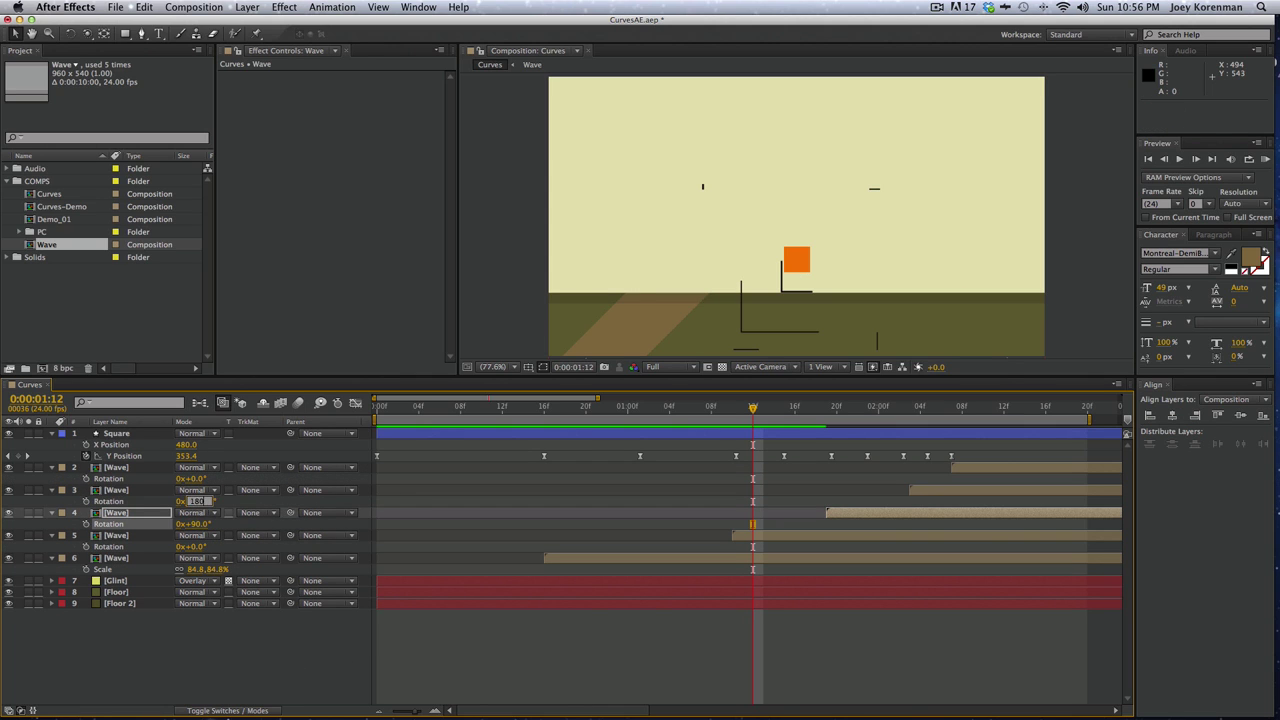
text(180)
key(Return)
click(197, 478)
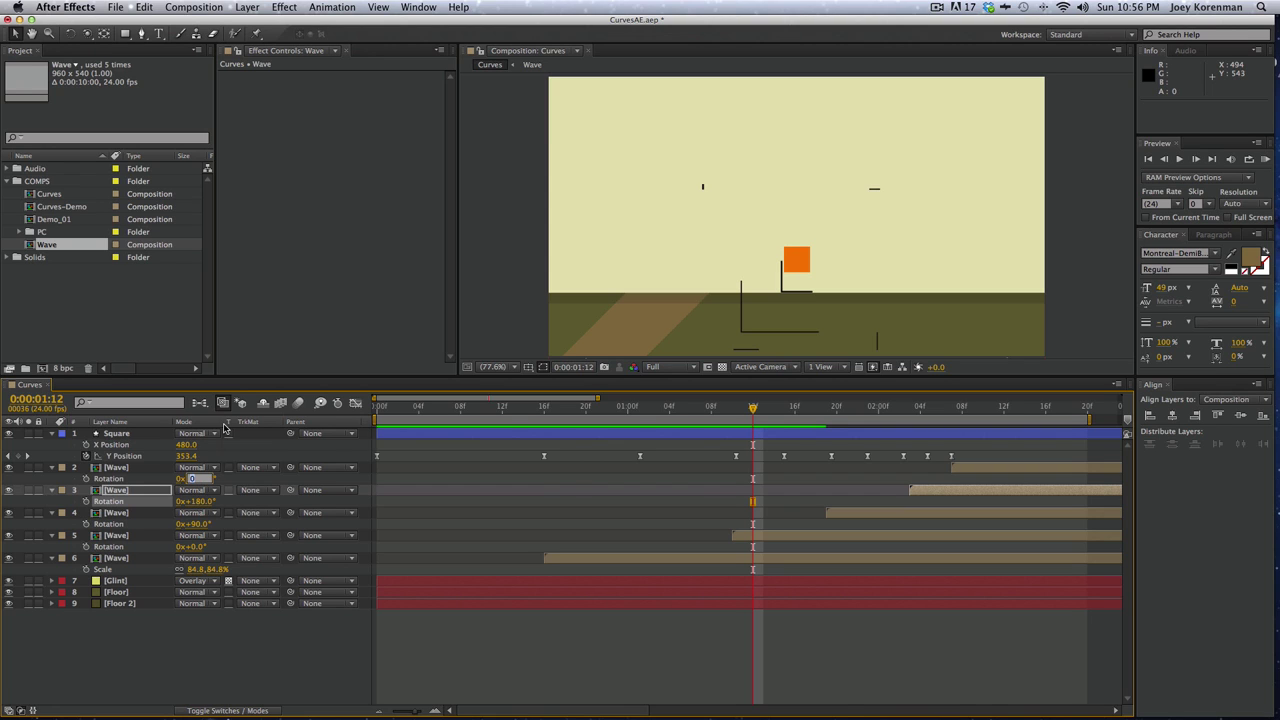
text(27)
key(Return)
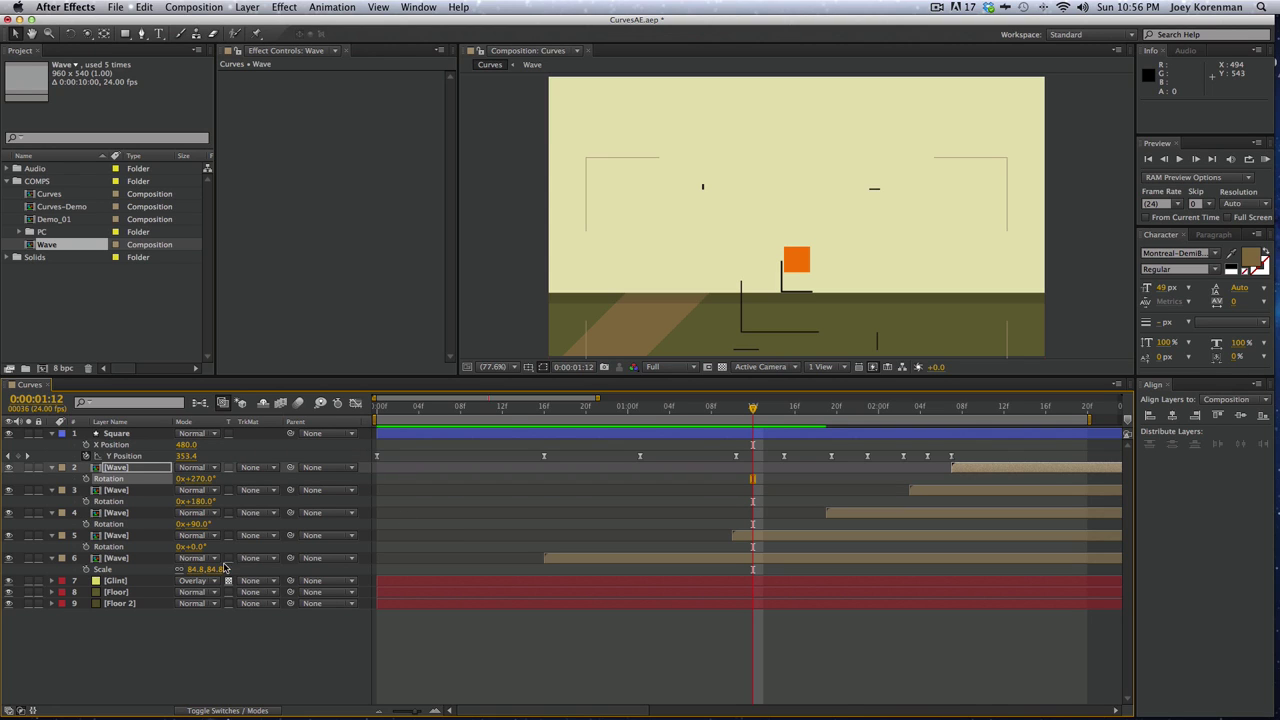
Set Rotation to -90° on the first Wave layer, the one starting at the square's first landing, and preview the animation
click(131, 559)
key(r)
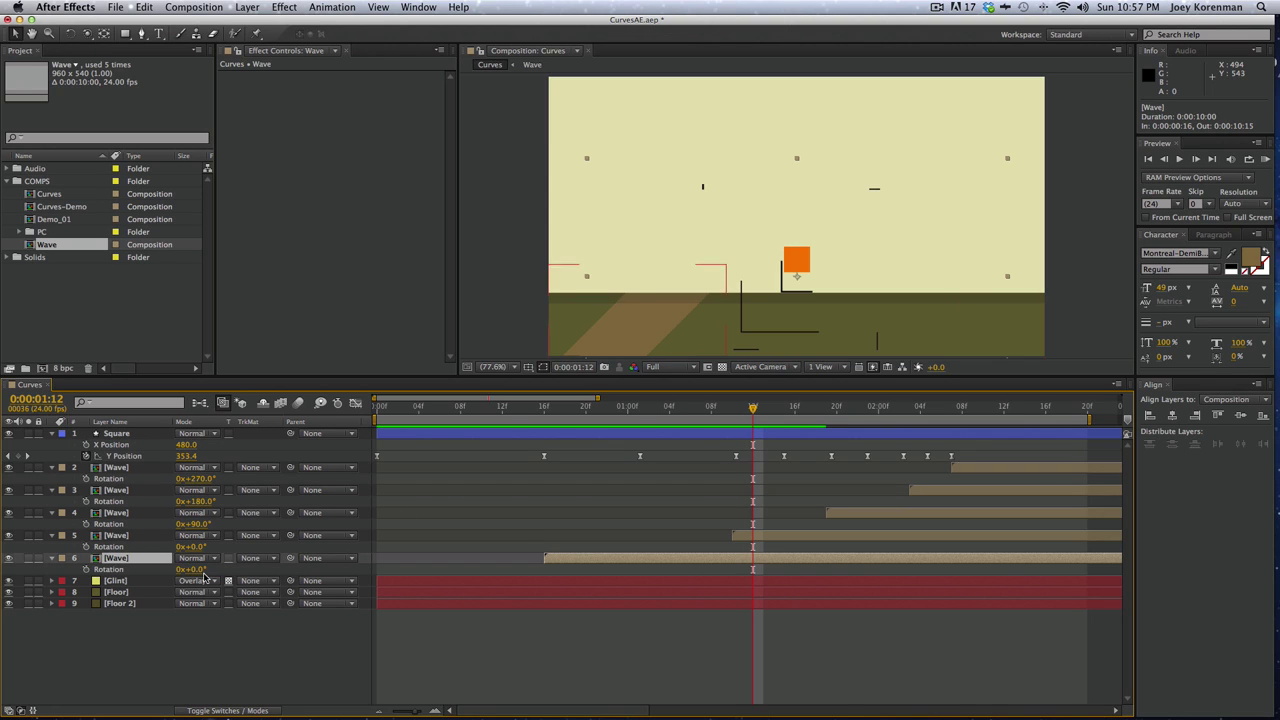
click(198, 570)
text(-90)
key(Return)
click(660, 584)
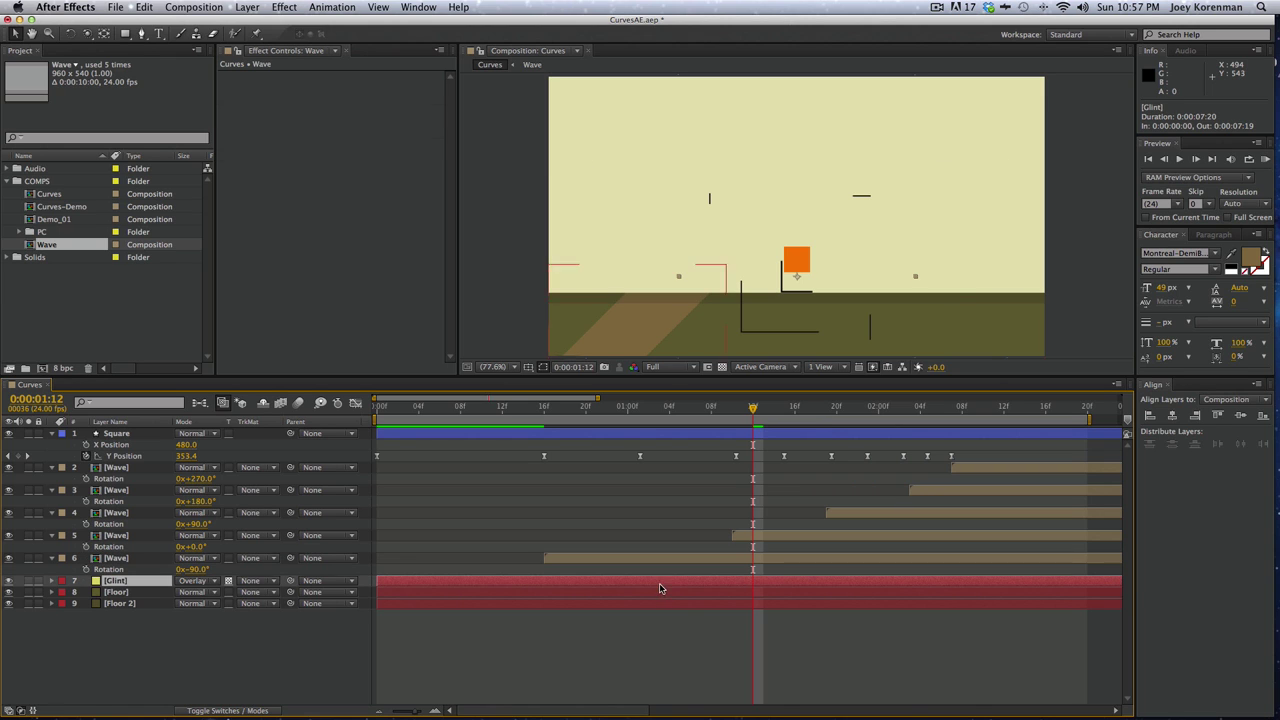
click(674, 656)
key(KP_0)
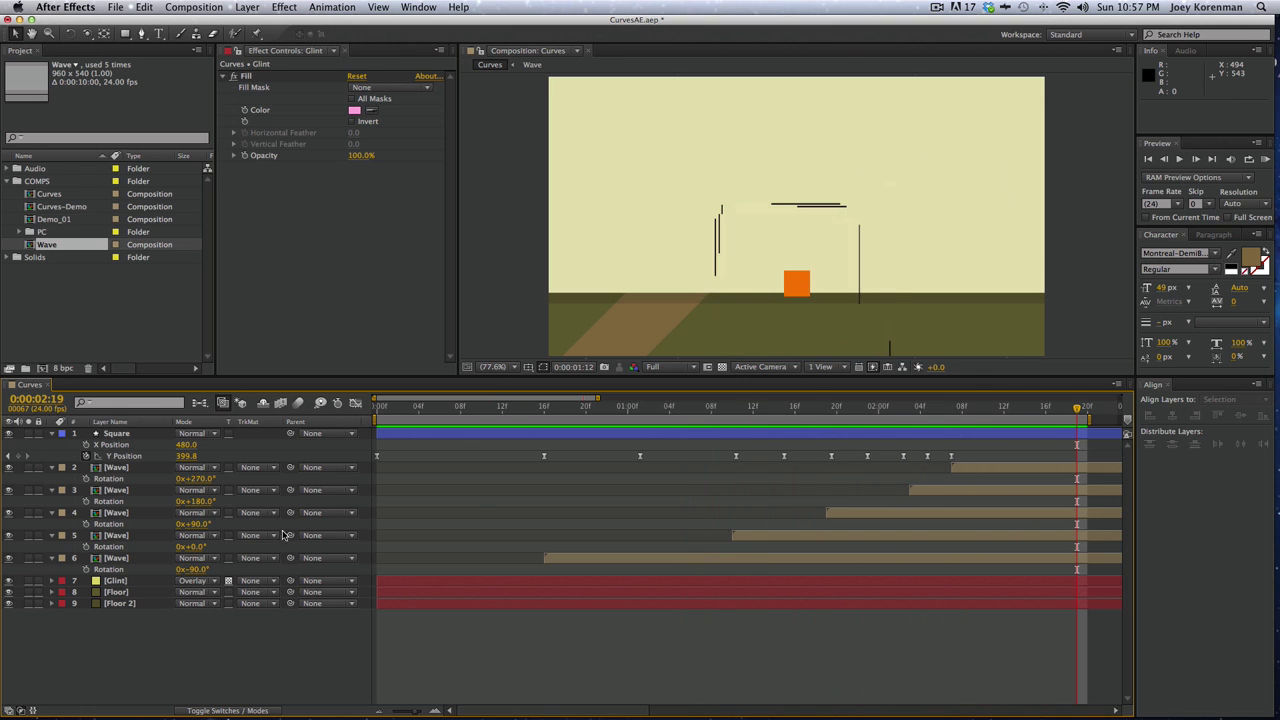
In the Wave composition, stagger Wave02, Wave03 and Wave04 three frames apart, starting at frames 3, 6 and 9, and preview the burst
double_click(142, 562)
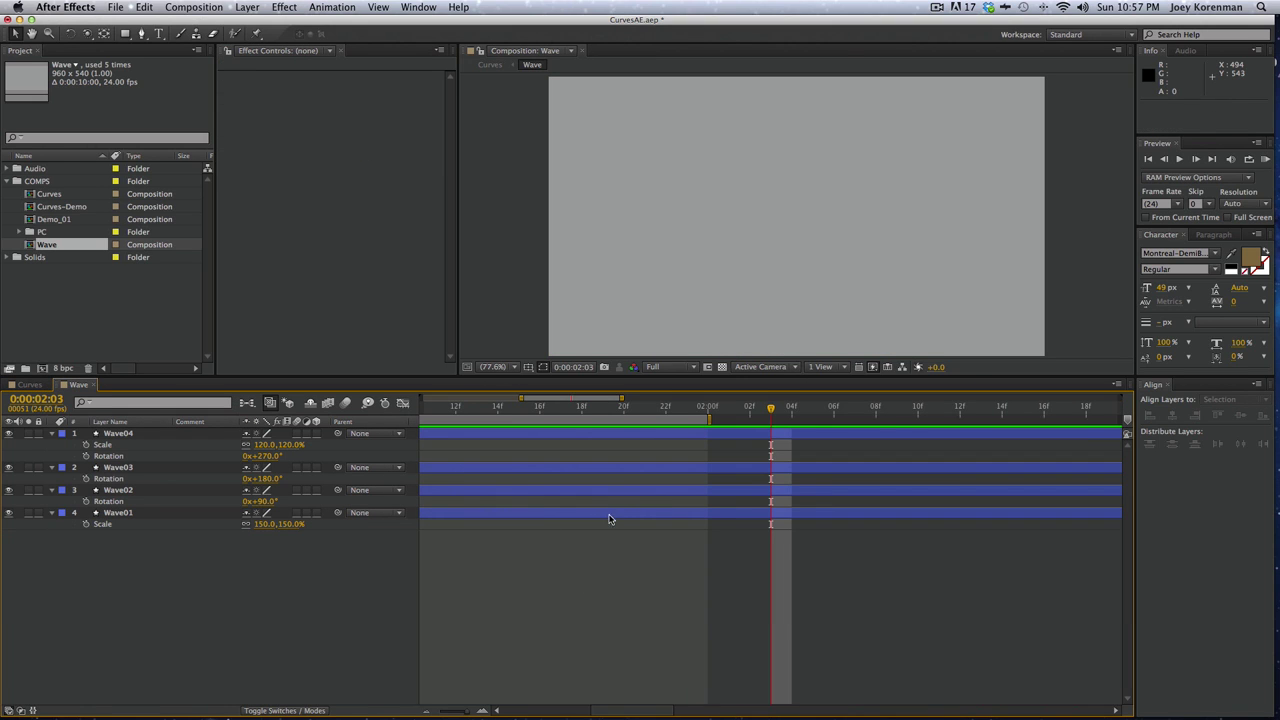
key(minus)
key(minus)
key(minus)
click(428, 409)
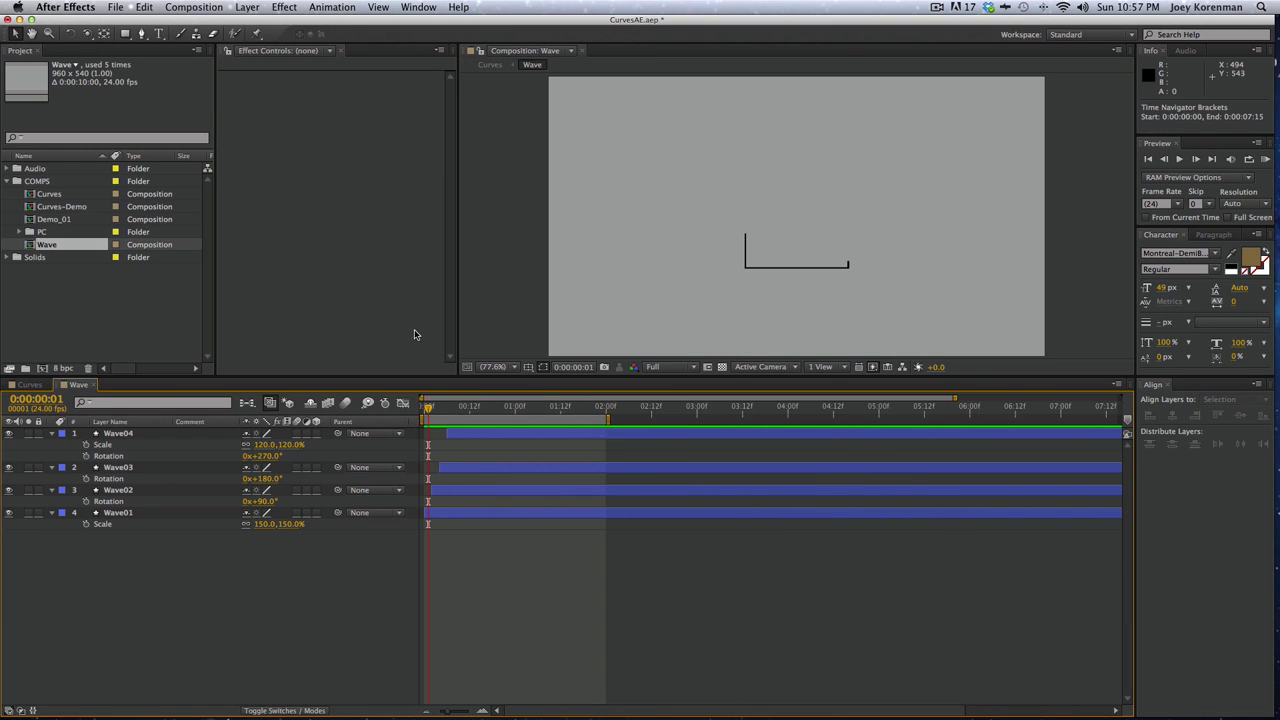
key(equal)
key(equal)
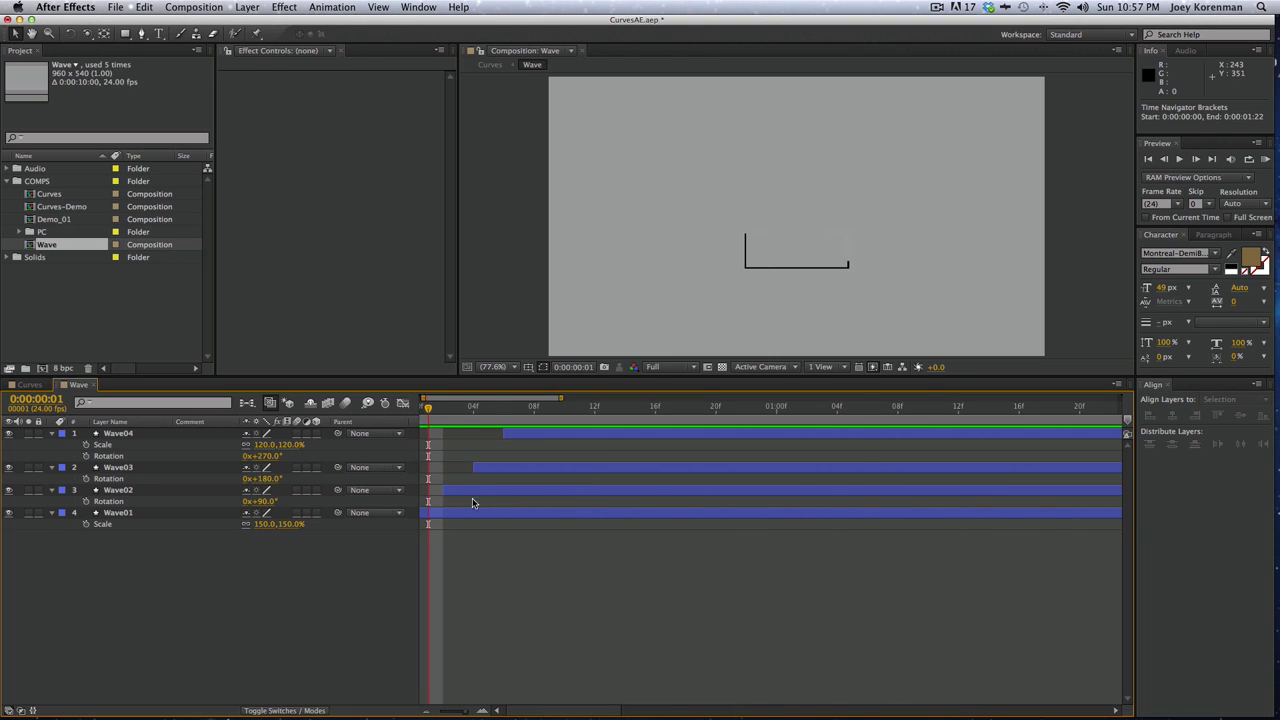
drag(470, 489, 555, 399)
key(KP_0)
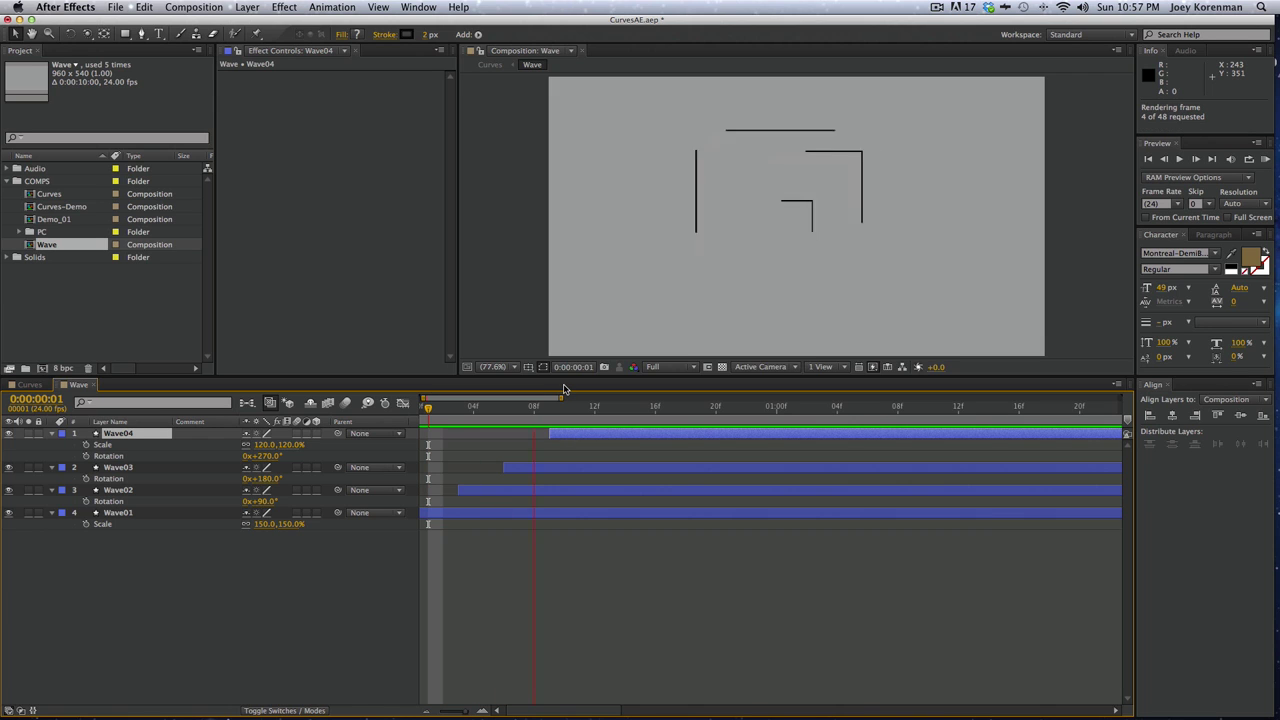
key(space)
Return to the Curves composition and preview the full bounce animation with the retimed waves
key(super+w)
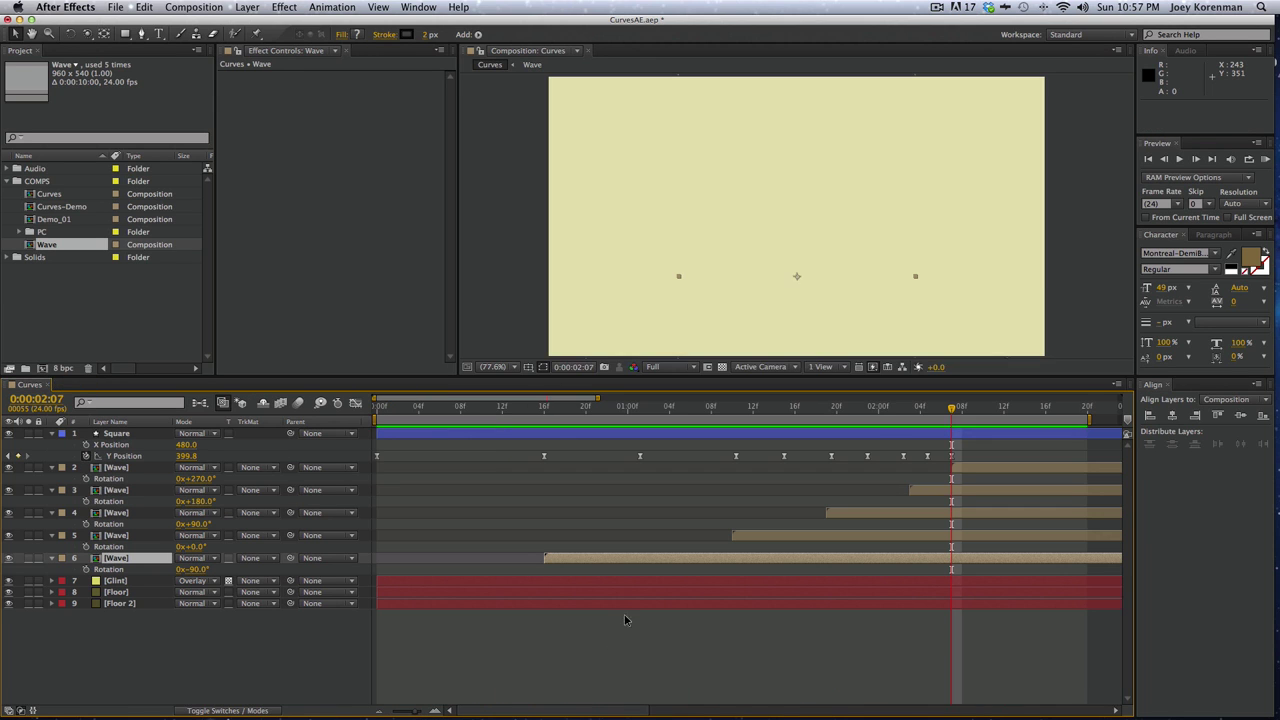
key(KP_0)
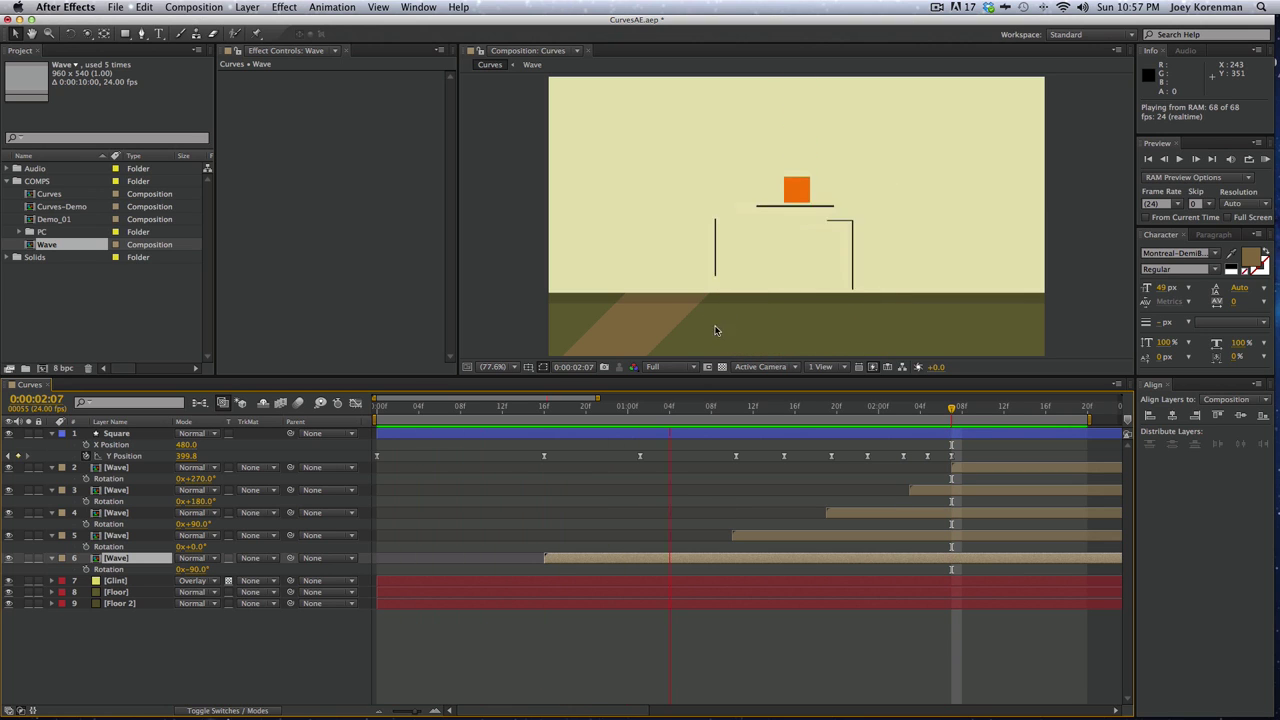
key(space)
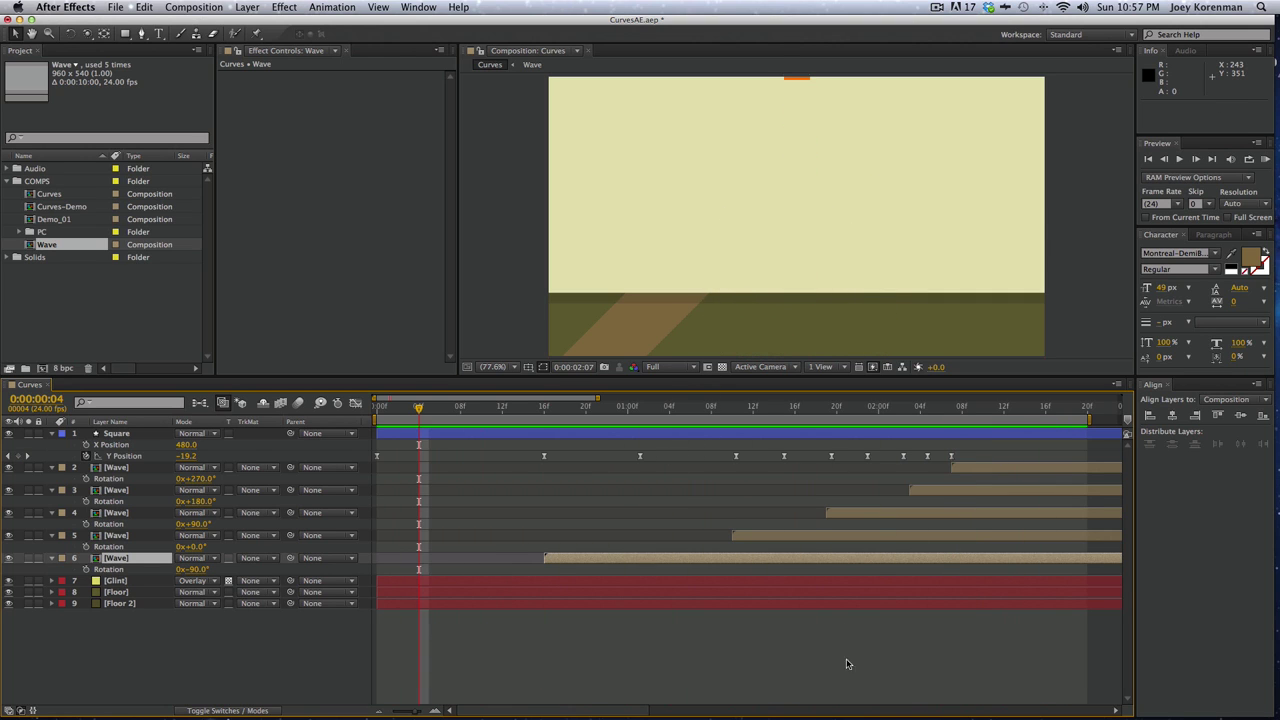
click(848, 664)
key(minus)
key(minus)
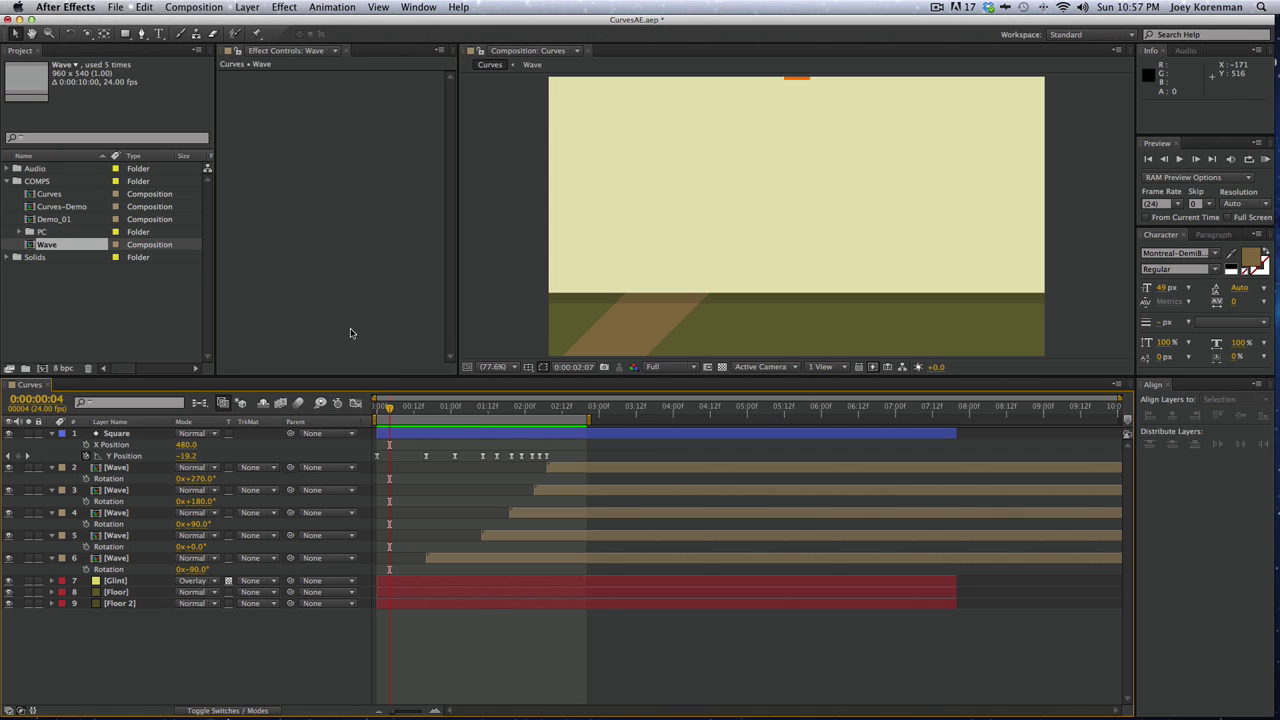
In Demo_01, replace the shape layer's second X Position keyframe with one at 0:00:01:01, moving the square to about X 755
double_click(72, 222)
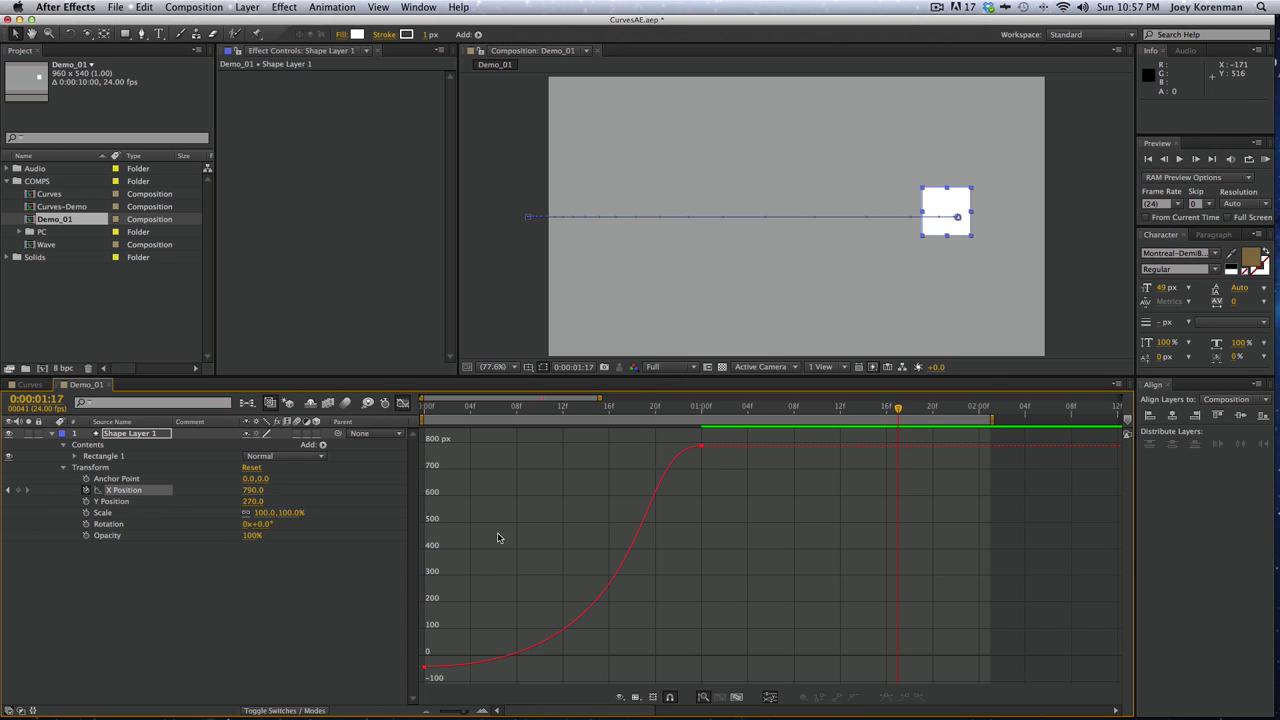
click(402, 404)
click(552, 544)
drag(510, 409, 401, 415)
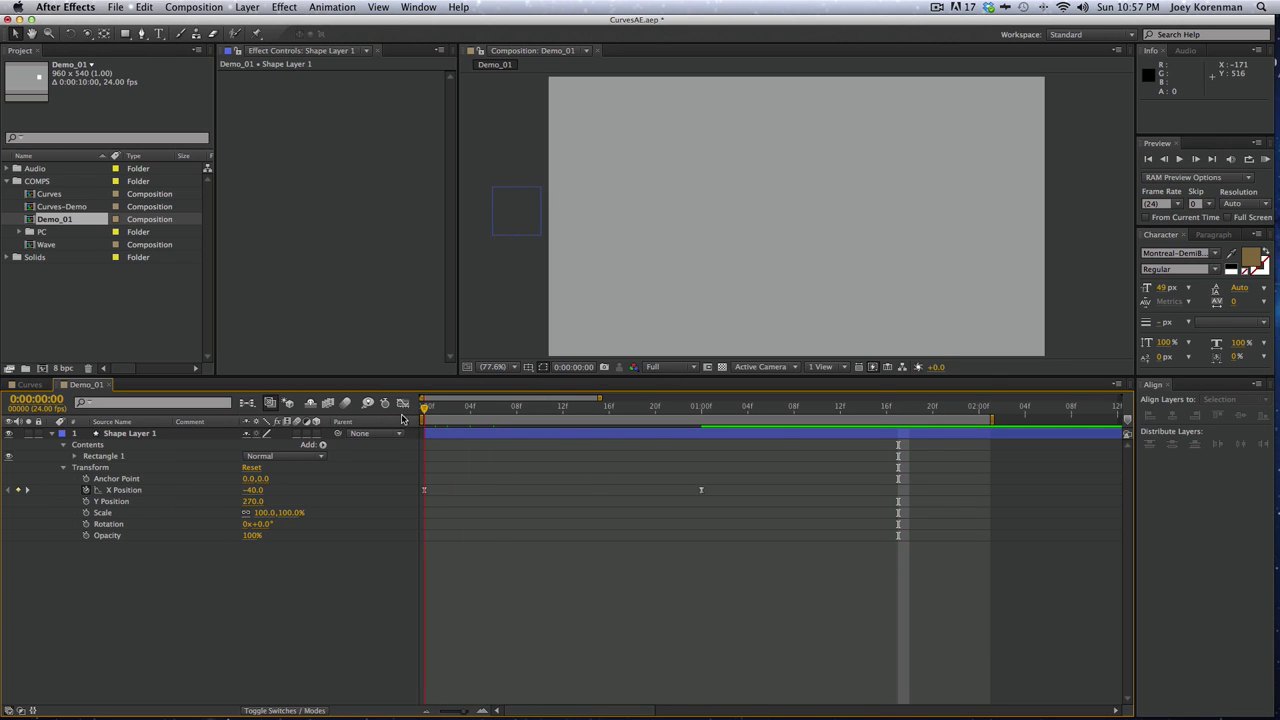
drag(755, 470, 633, 503)
key(Delete)
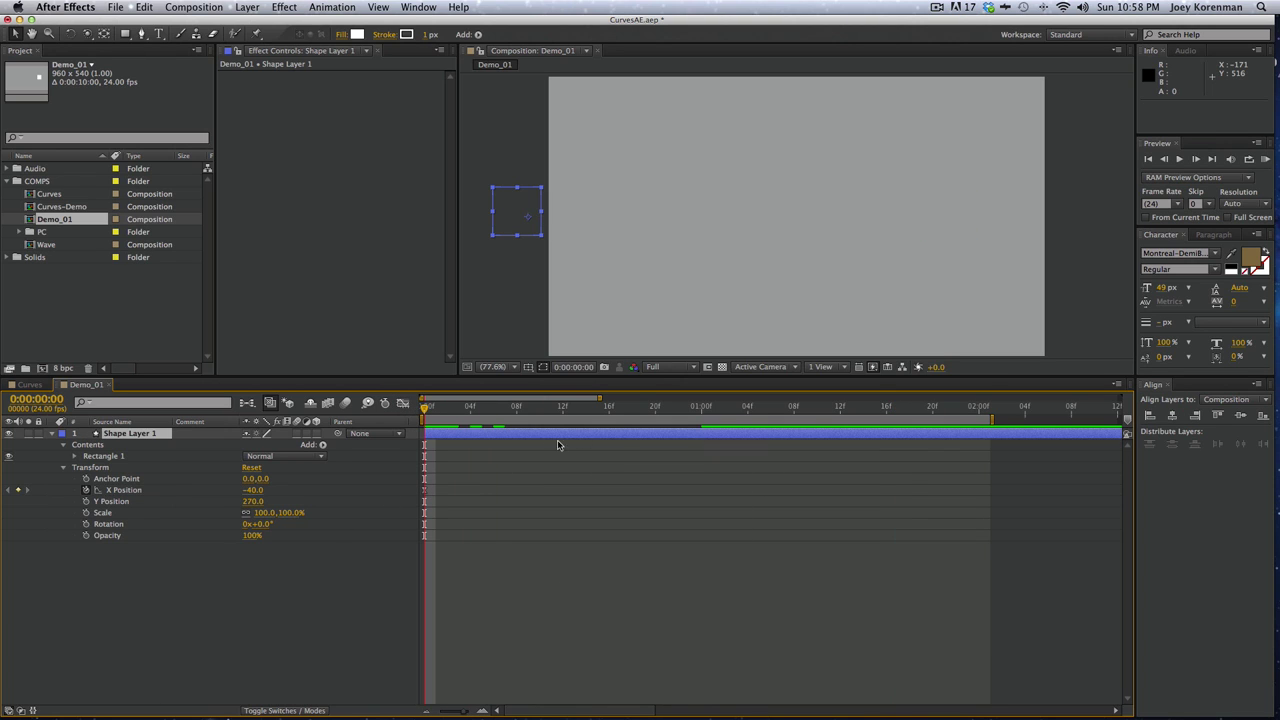
drag(487, 408, 713, 409)
drag(523, 220, 960, 235)
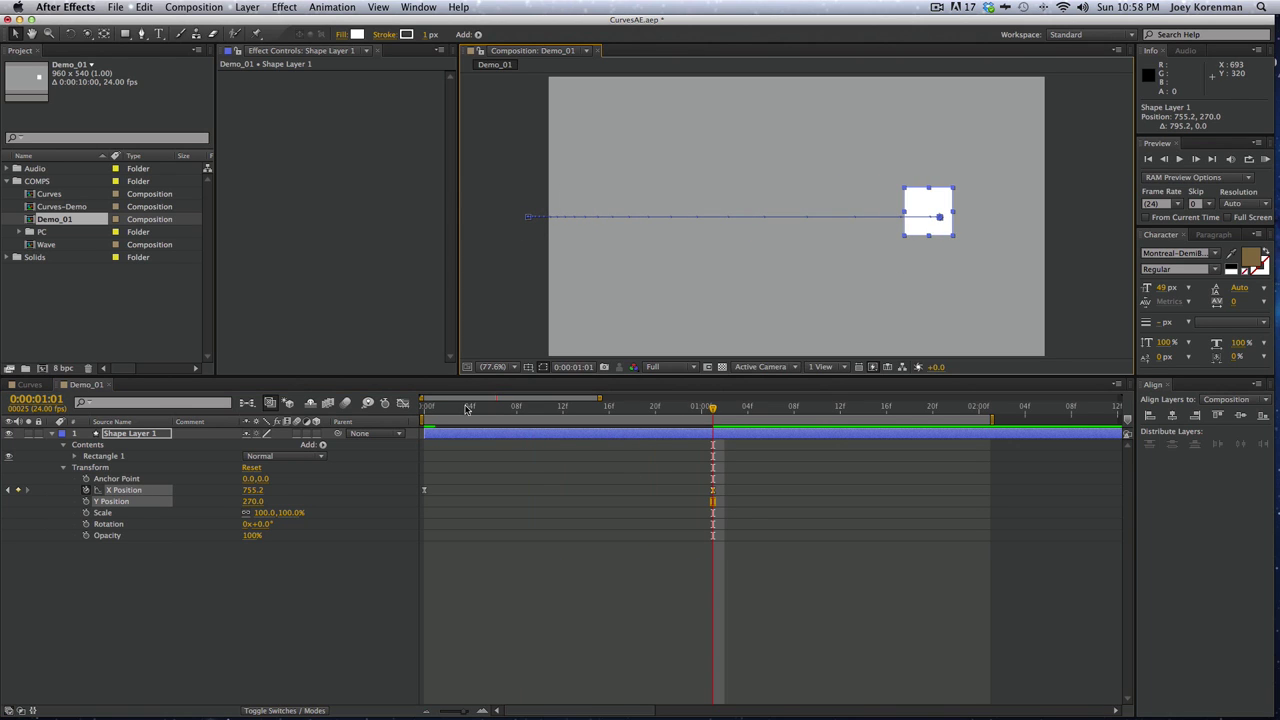
Add a middle X Position keyframe at 0:00:00:12 by moving the square to about X 586
key(Home)
mouse_move(543, 408)
mouse_down()
mouse_move(682, 405)
mouse_move(563, 407)
mouse_up()
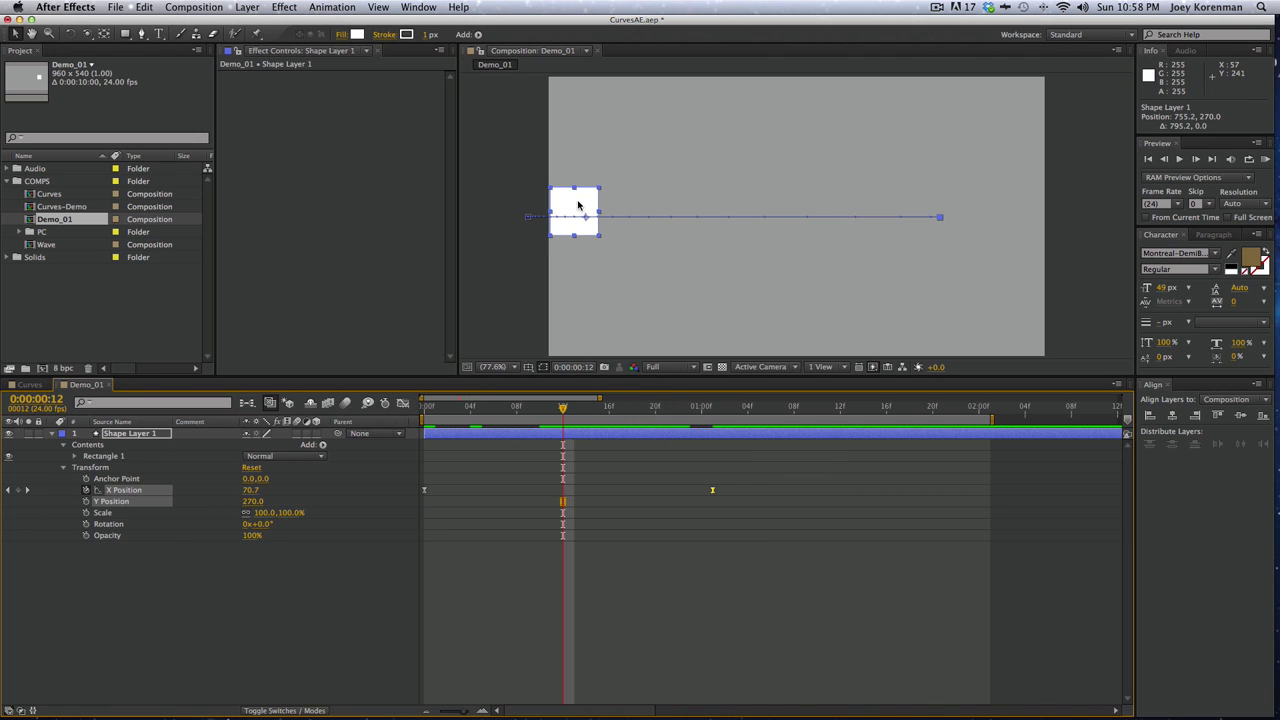
drag(577, 205, 837, 214)
click(583, 565)
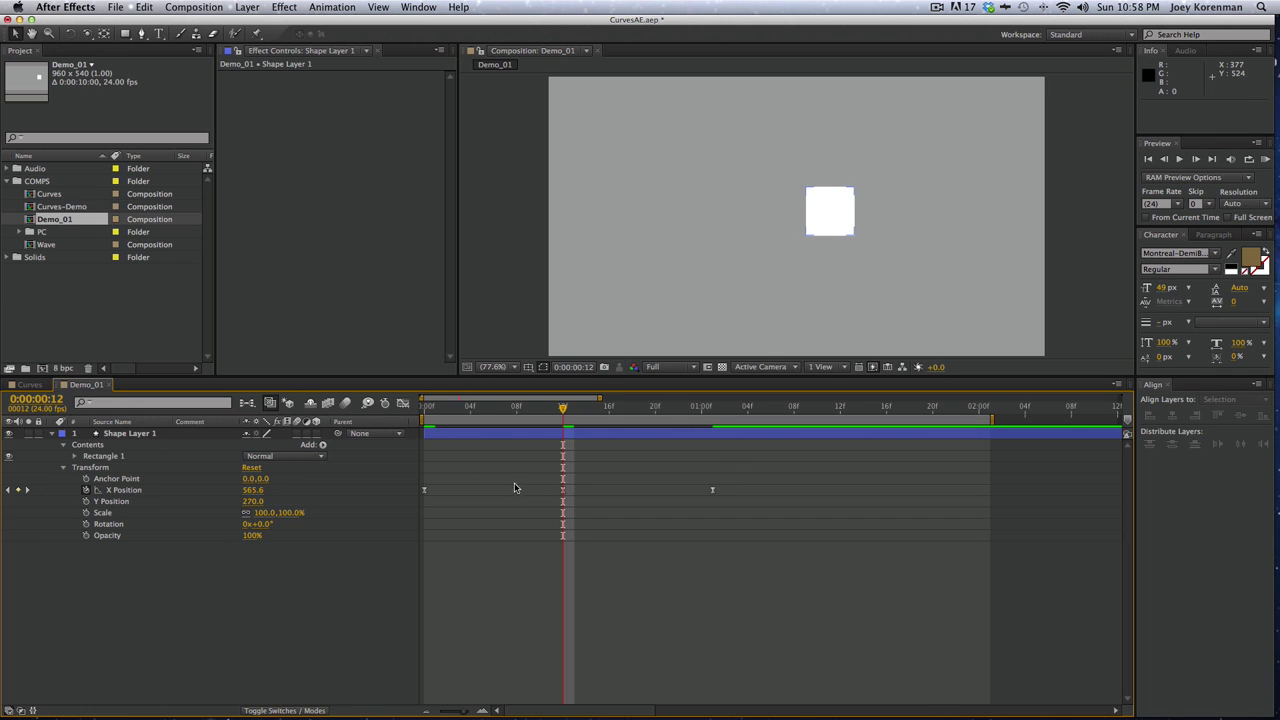
Delete the middle X Position keyframe at 0:00:00:12 and scrub through the move to 0:00:01:01
drag(552, 469, 619, 546)
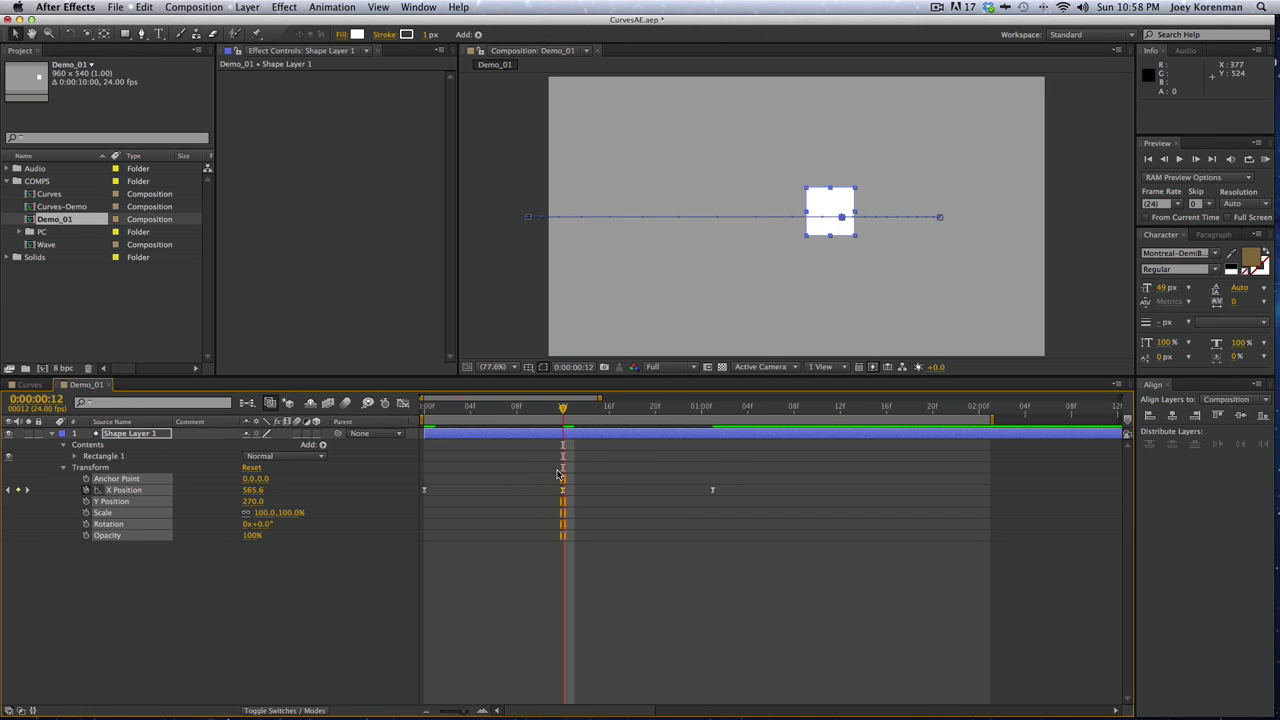
key(Delete)
drag(444, 406, 712, 458)
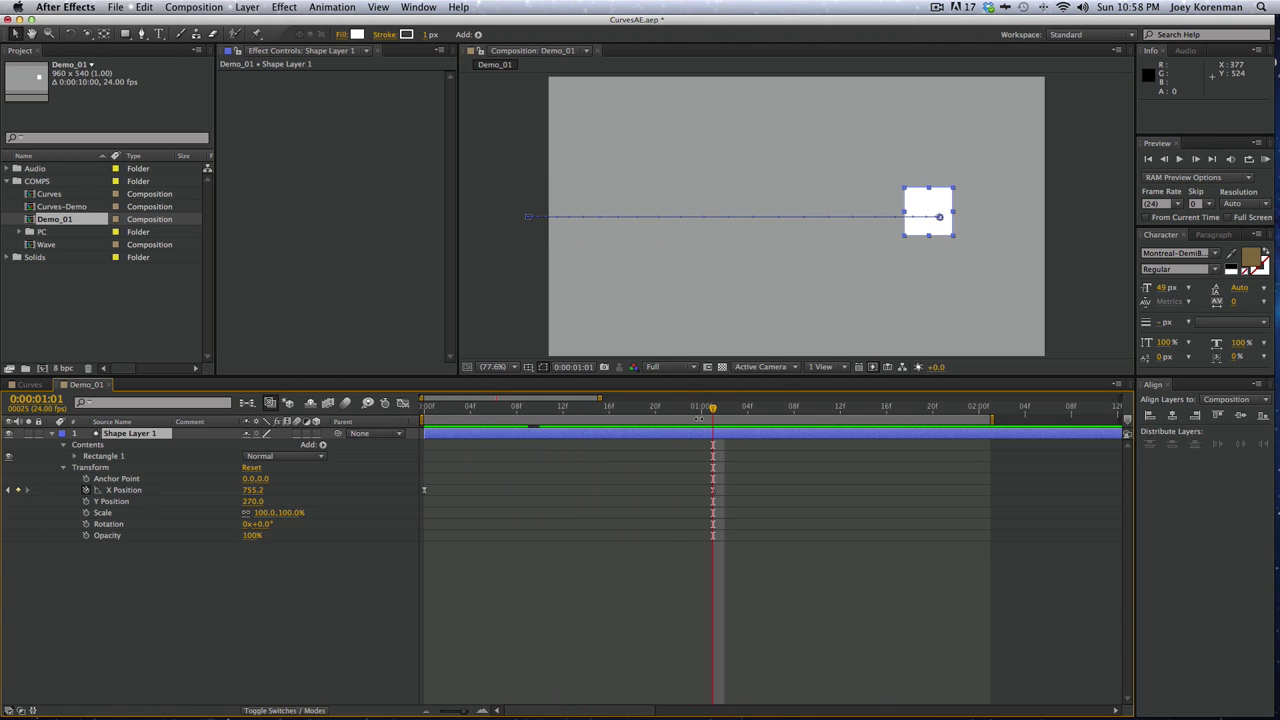
Show the shape layer's X Position curve in the Graph Editor
click(167, 491)
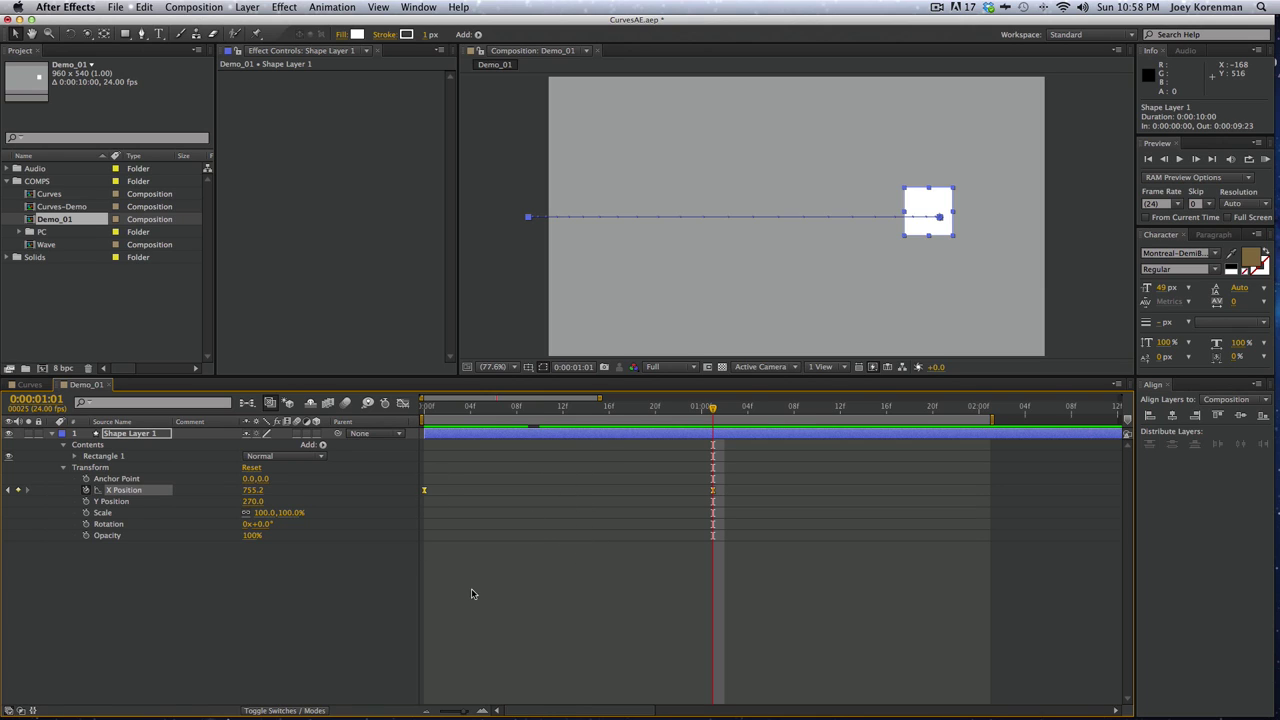
click(549, 548)
click(142, 492)
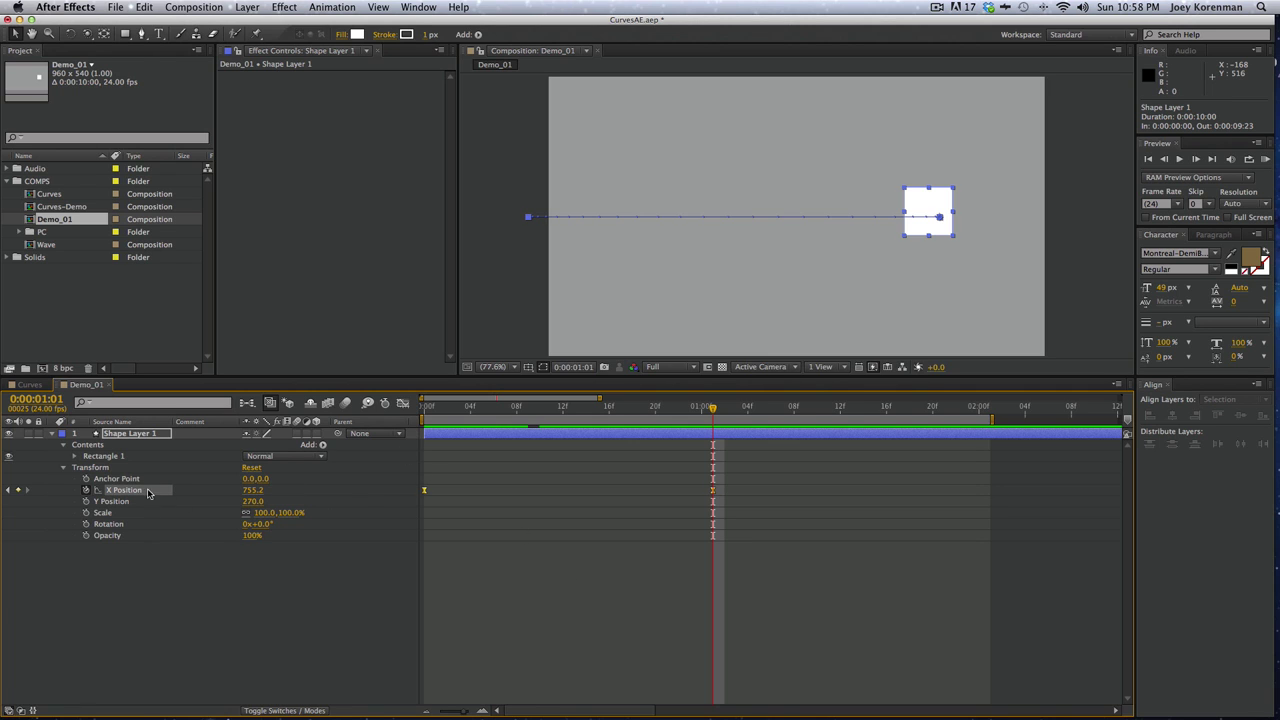
click(402, 404)
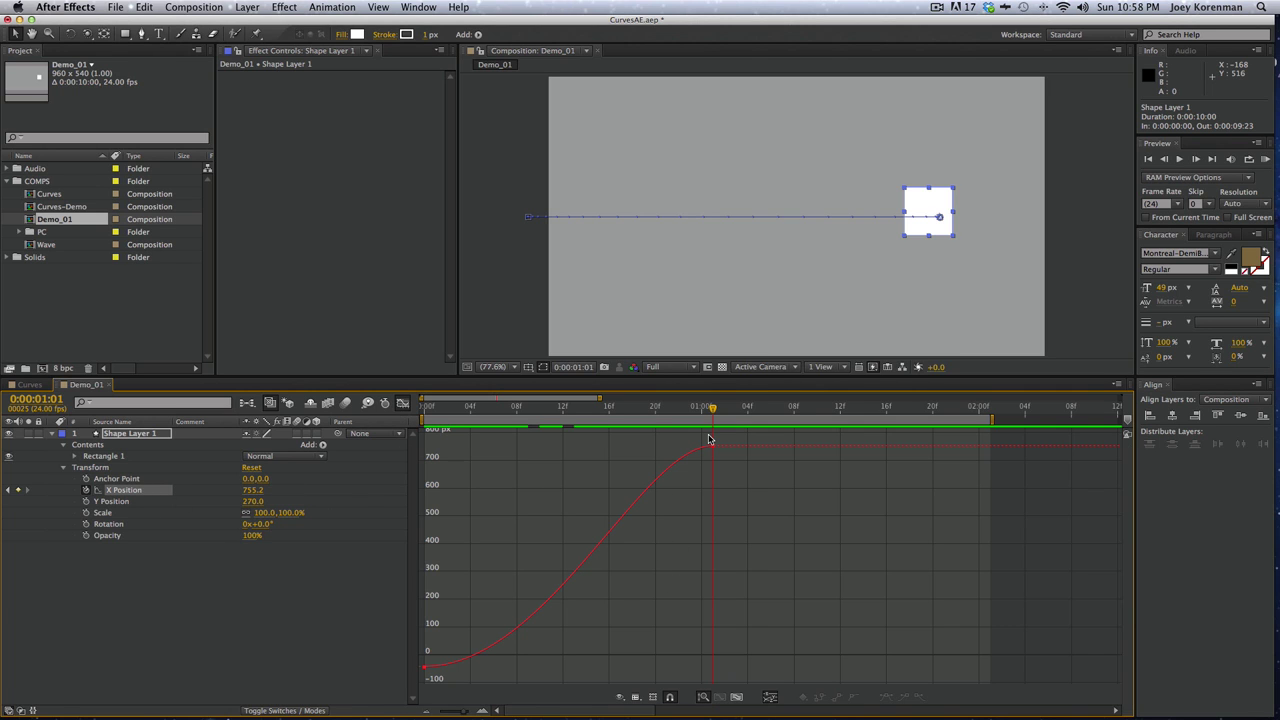
Show the Square's Y Position curve from the Curves composition in the Graph Editor, fitted to view, and scrub past the first bounce
click(29, 384)
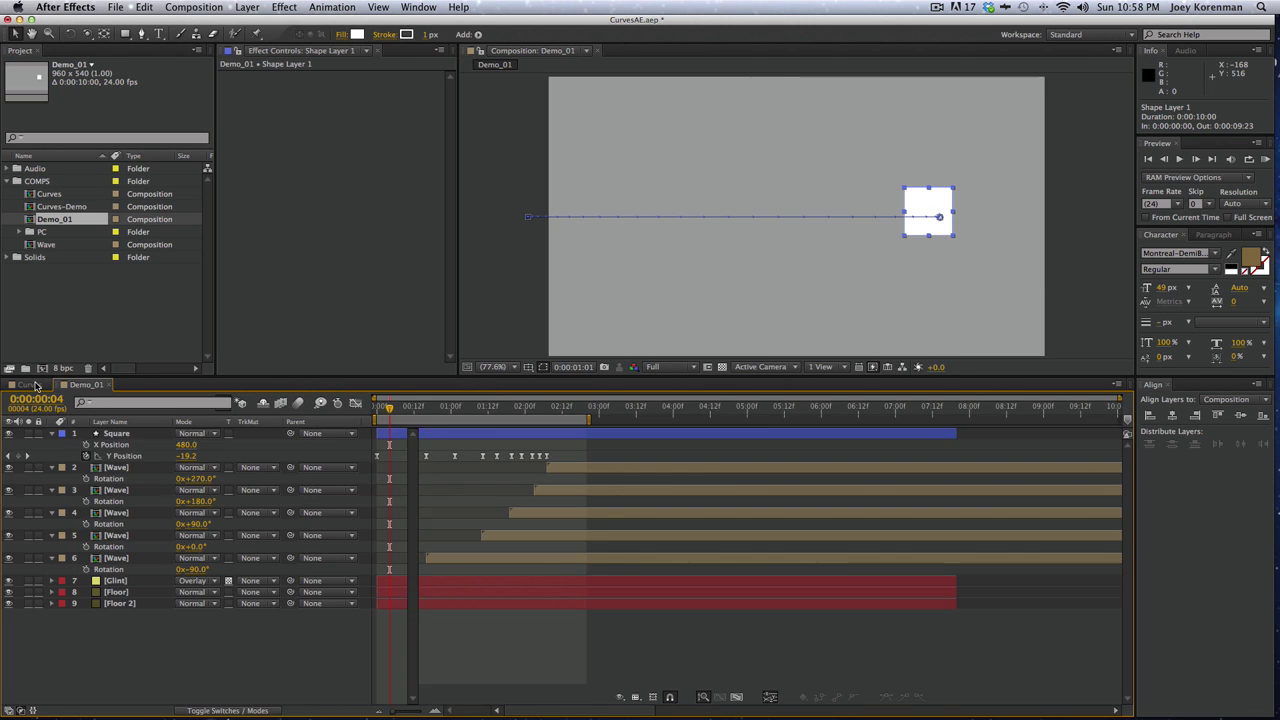
click(120, 434)
click(134, 456)
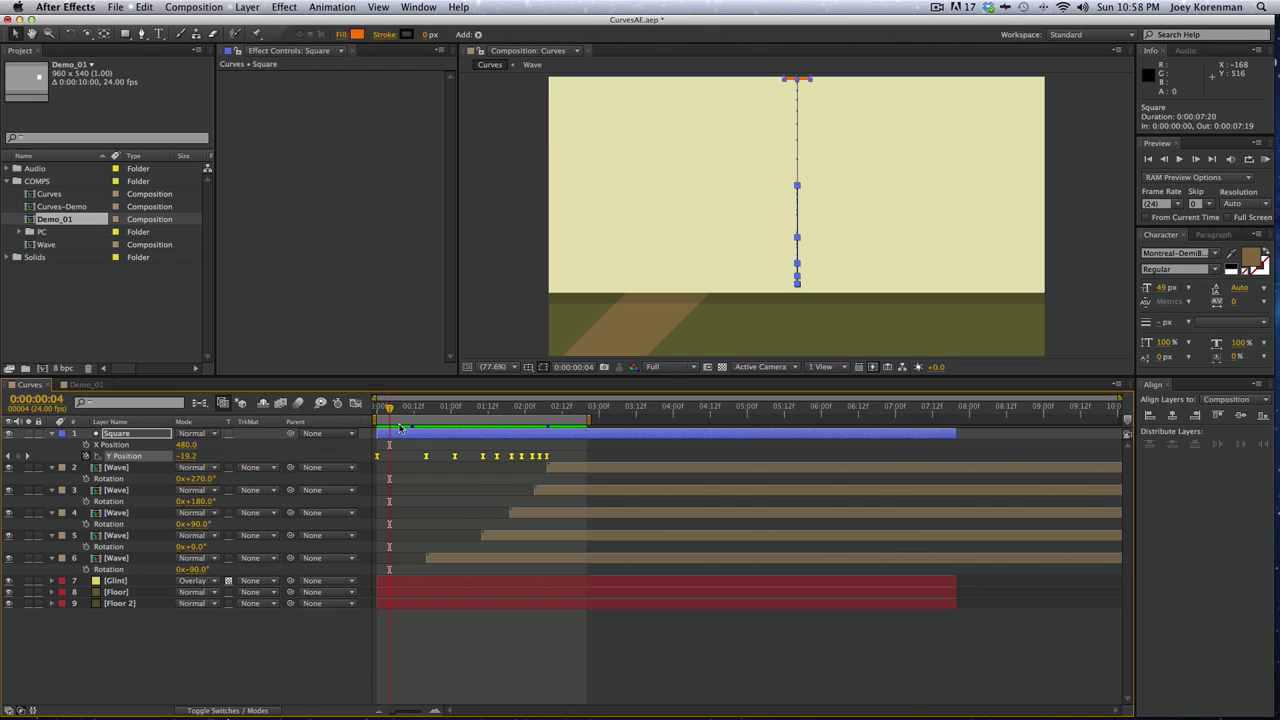
click(356, 404)
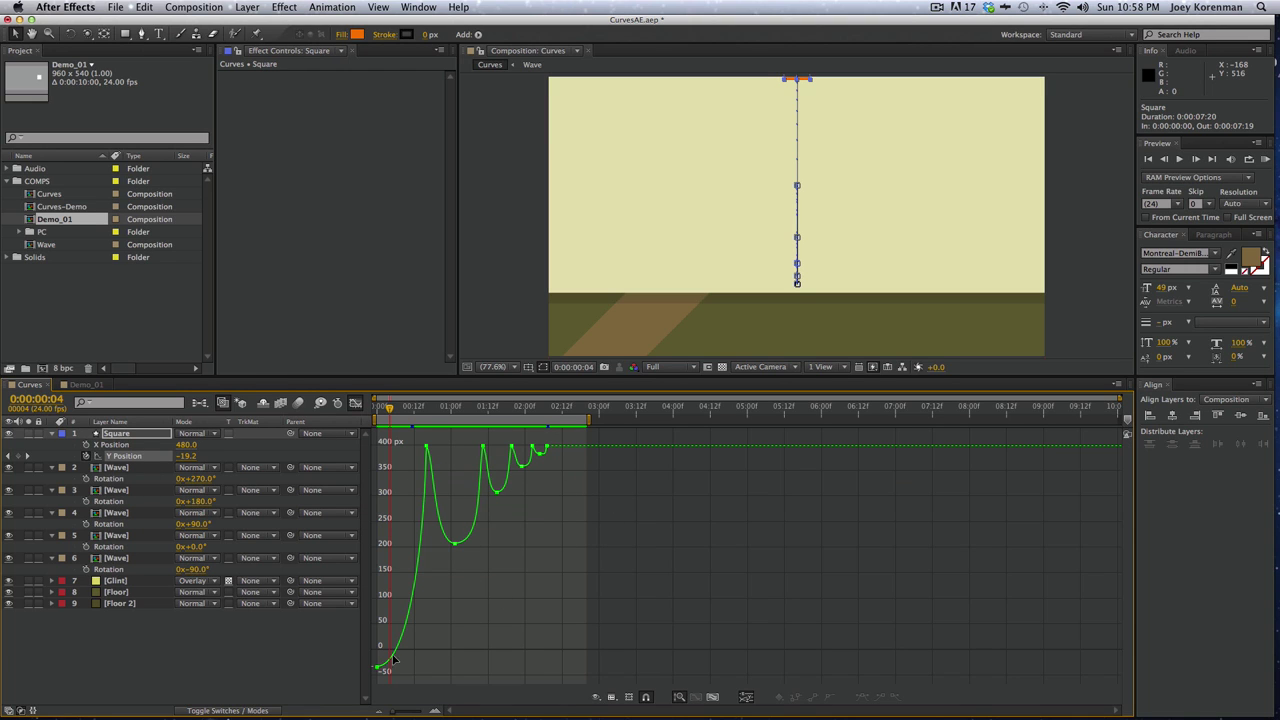
click(742, 697)
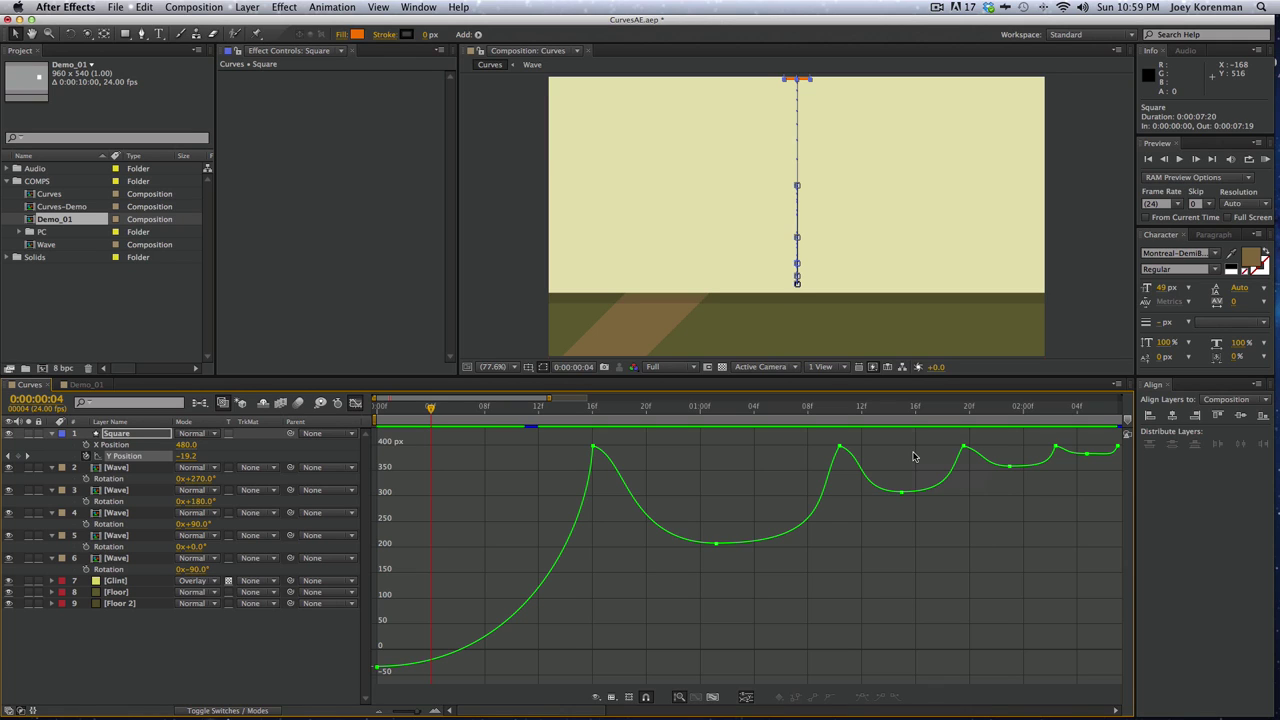
drag(567, 410, 603, 409)
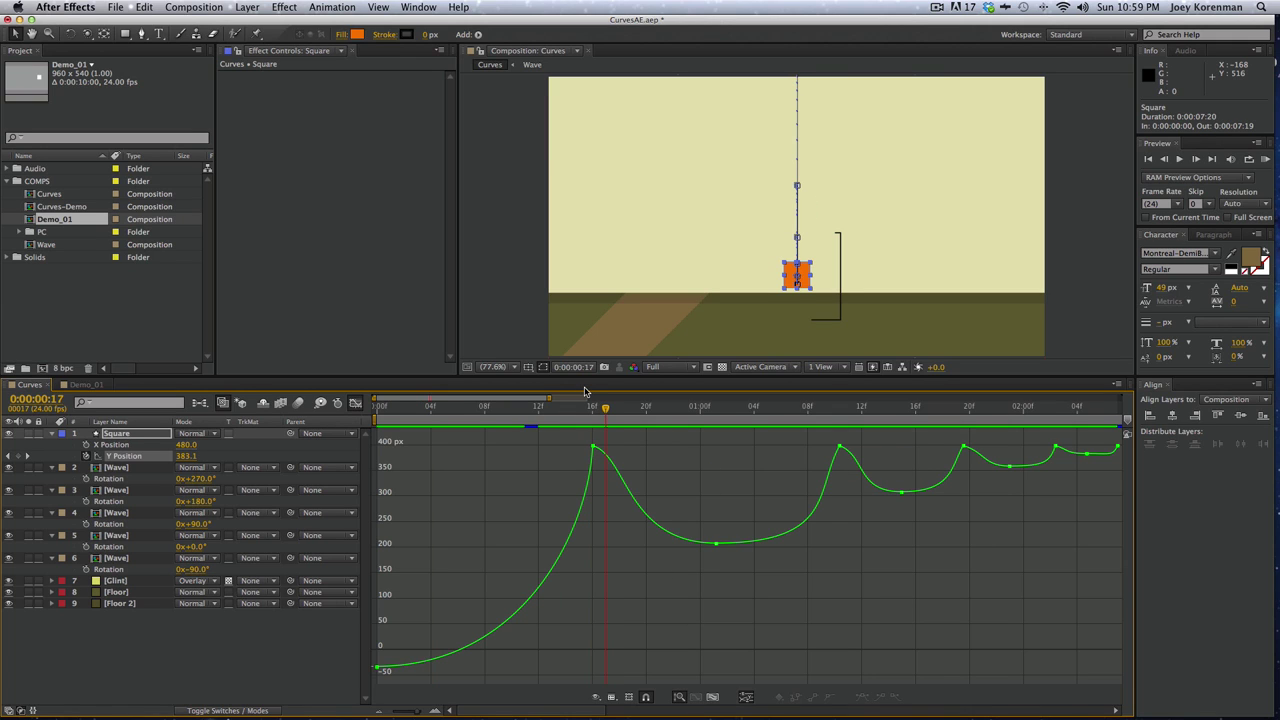